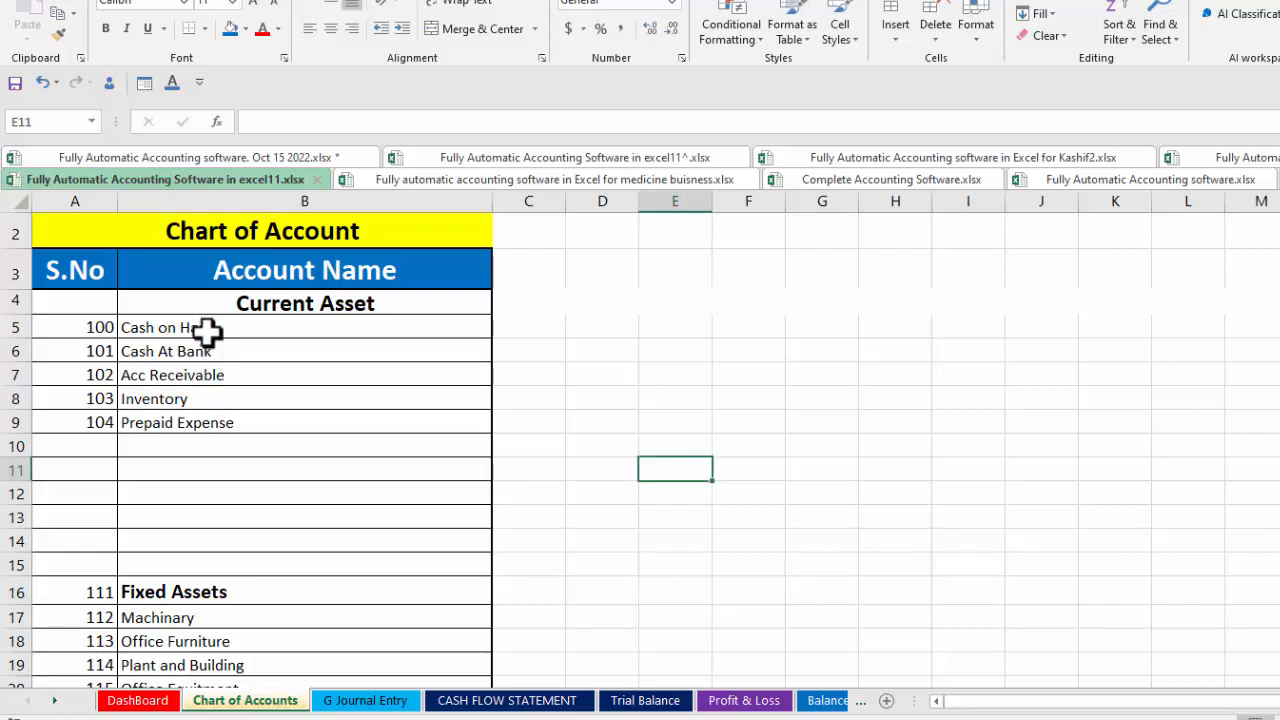
- Examine the account names listed under the Current Asset and Fixed Assets headings of the chart of accounts
click(207, 328)
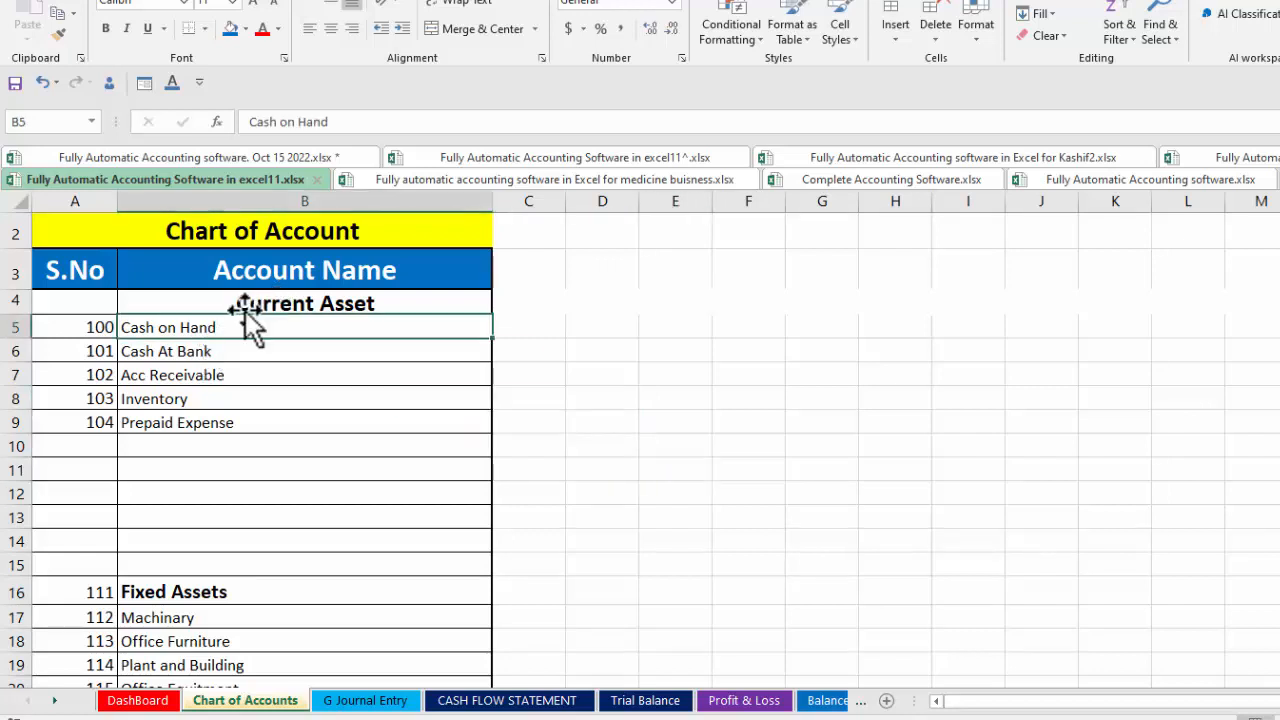
click(232, 303)
key(ctrl+shift+Down)
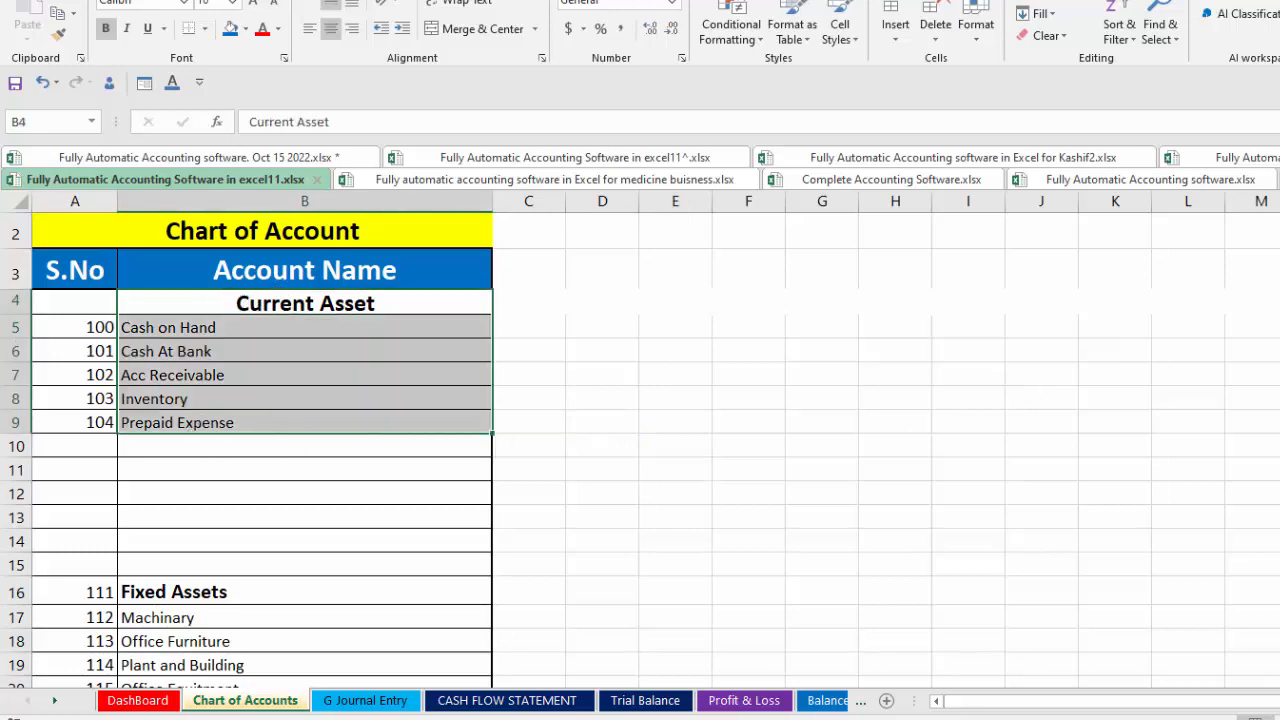
scroll(491, 469, down, 1)
click(246, 489)
key(ctrl+shift+Down)
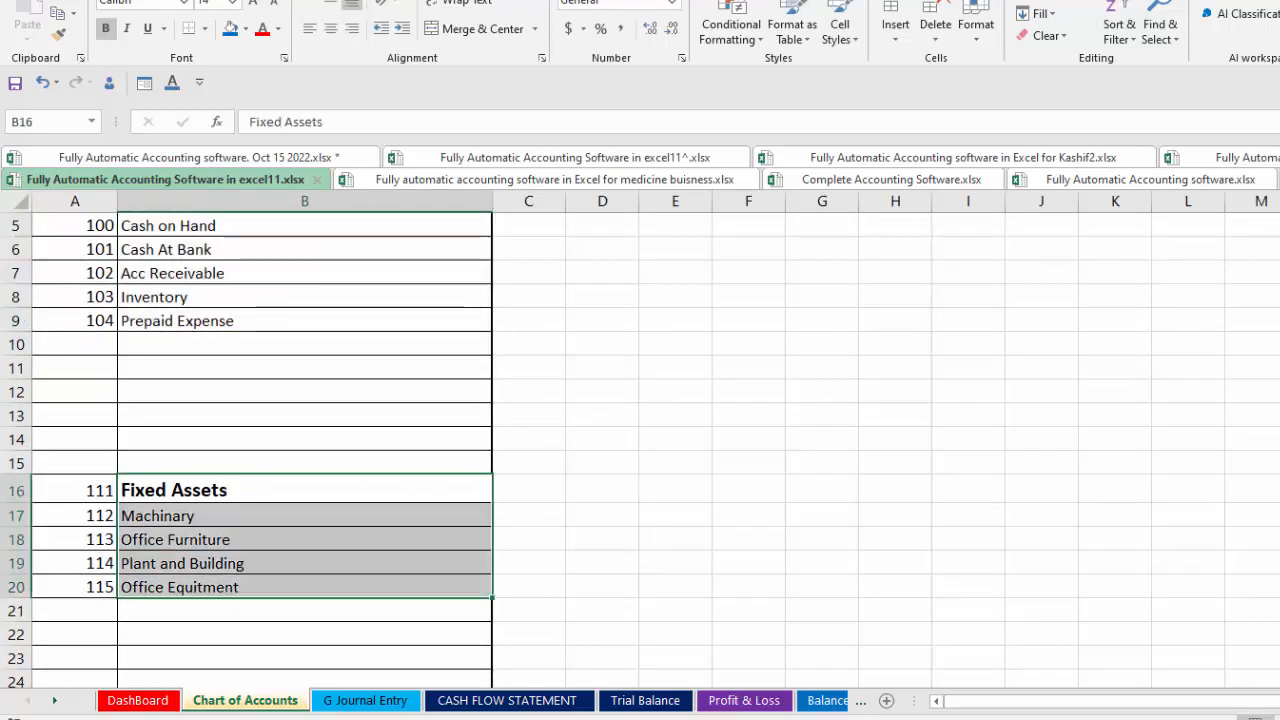
scroll(290, 326, up, 2)
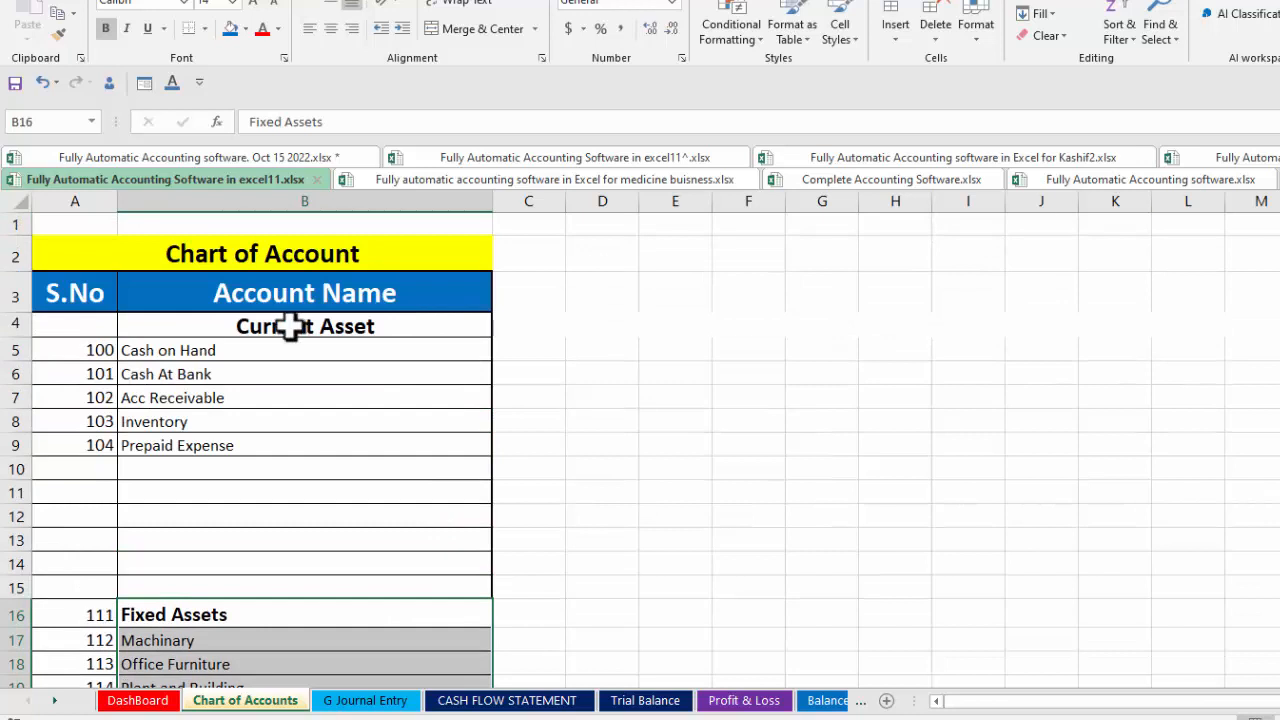
- Enter the test account wrr in B10 under Current Asset and check the serial number formula beside it
click(80, 349)
click(167, 465)
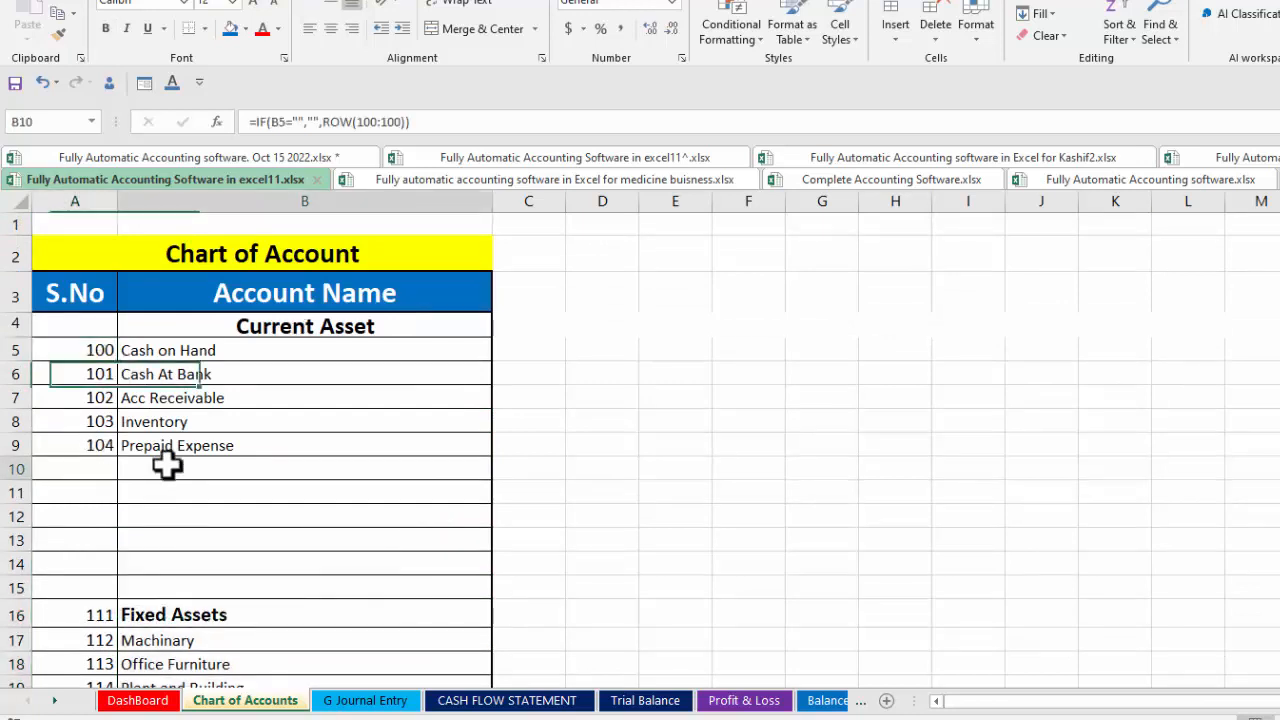
text(wrr)
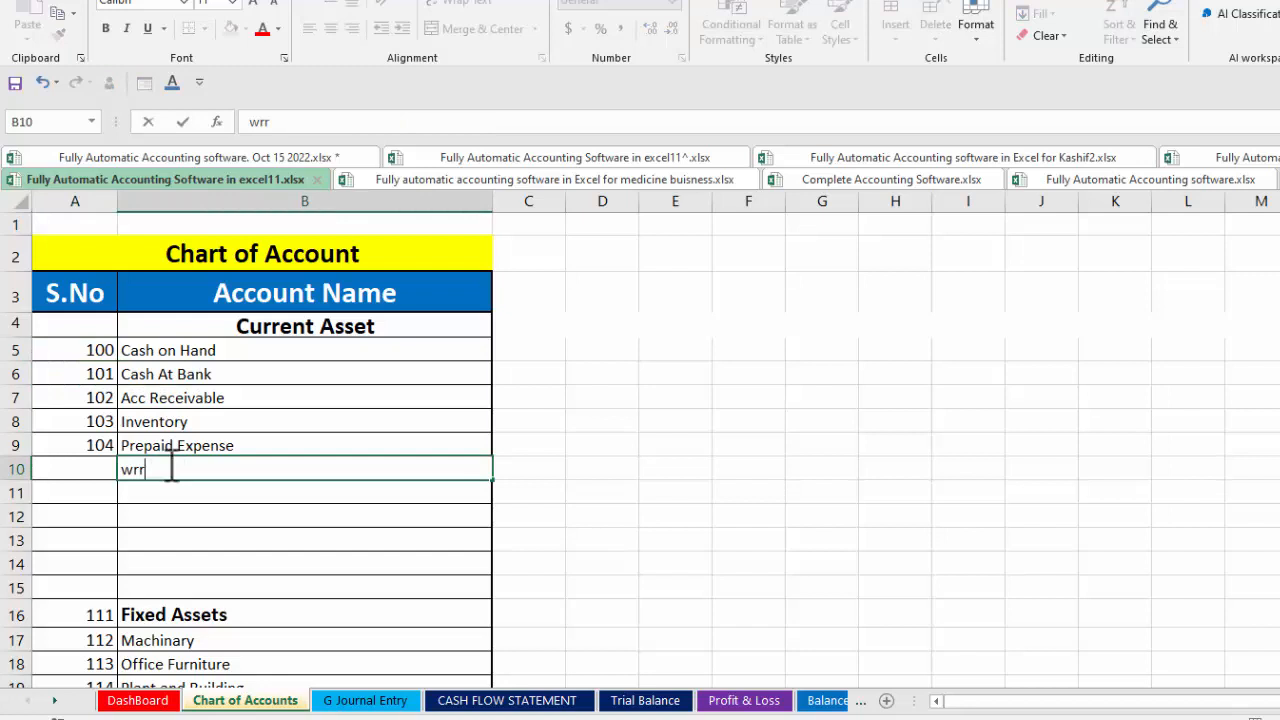
key(Return)
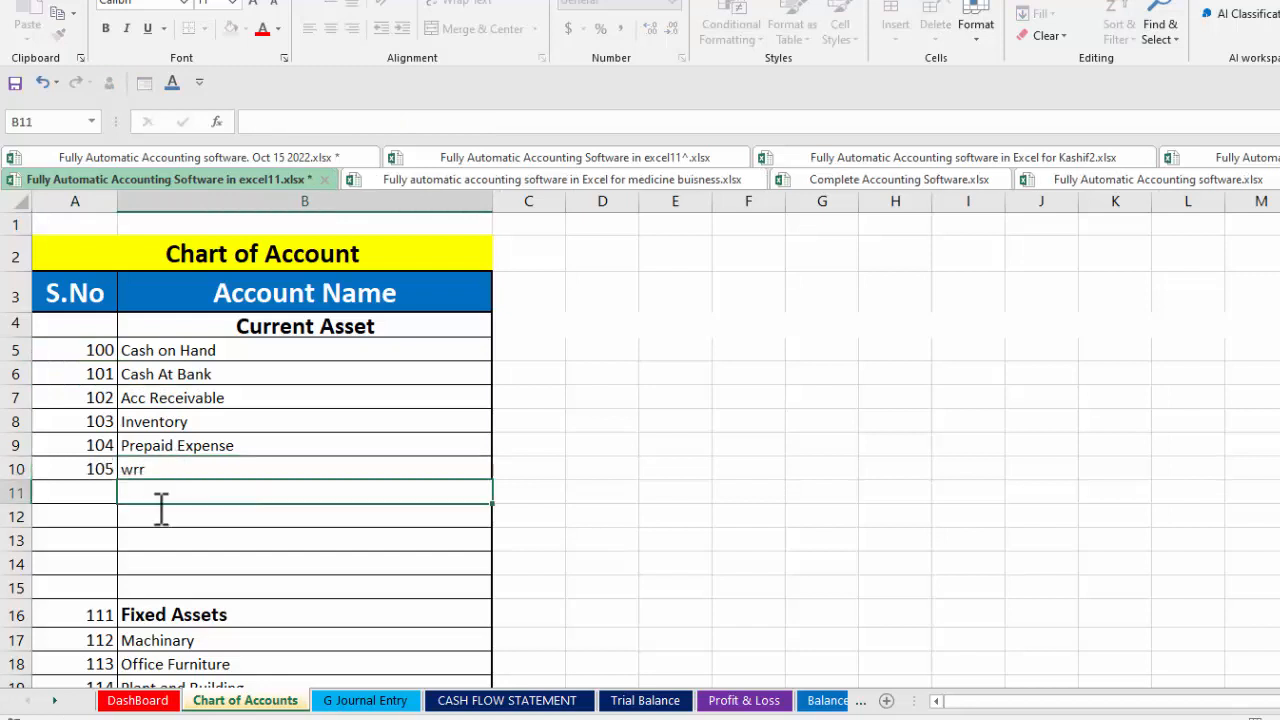
click(163, 512)
click(103, 473)
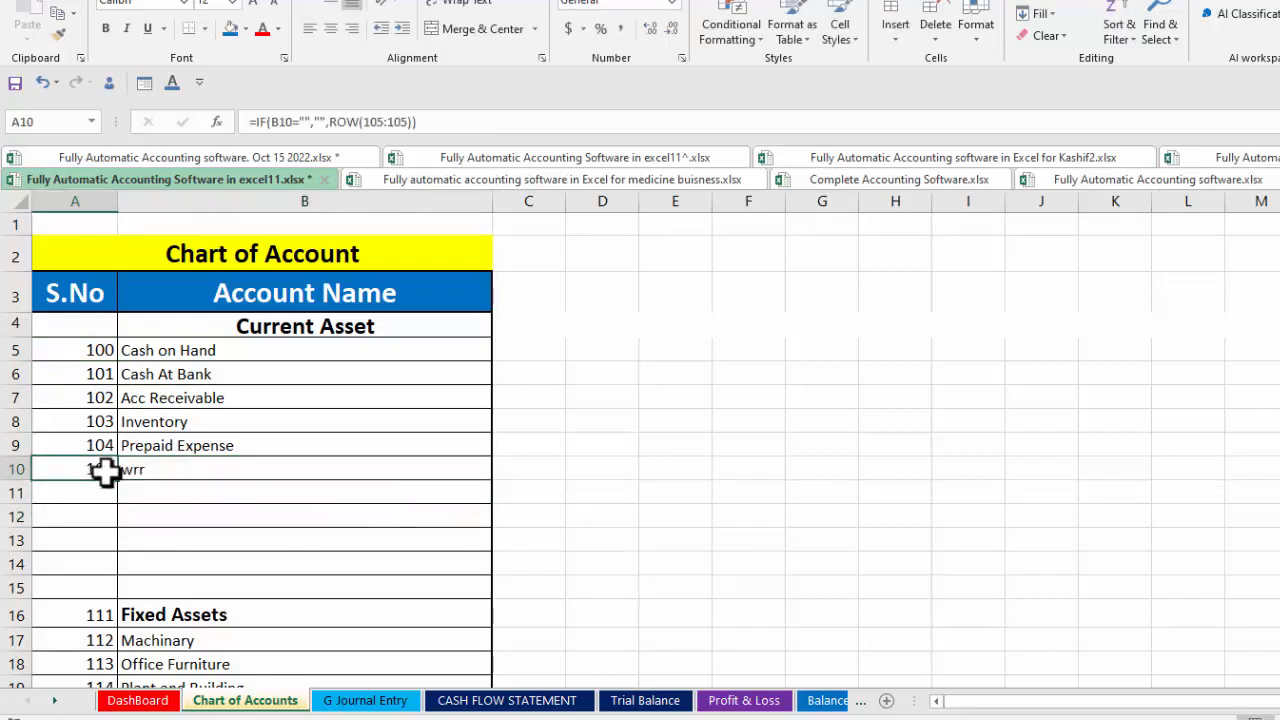
- Delete the test account name from B10
click(145, 471)
key(Delete)
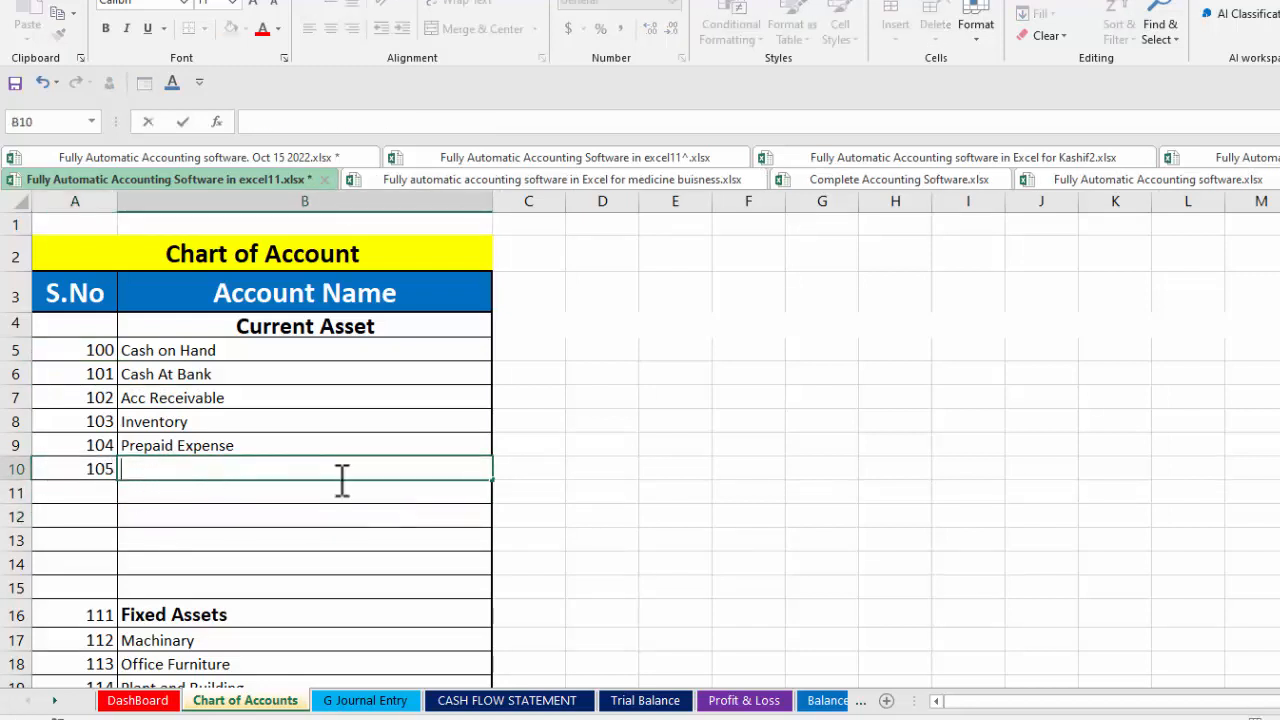
click(545, 515)
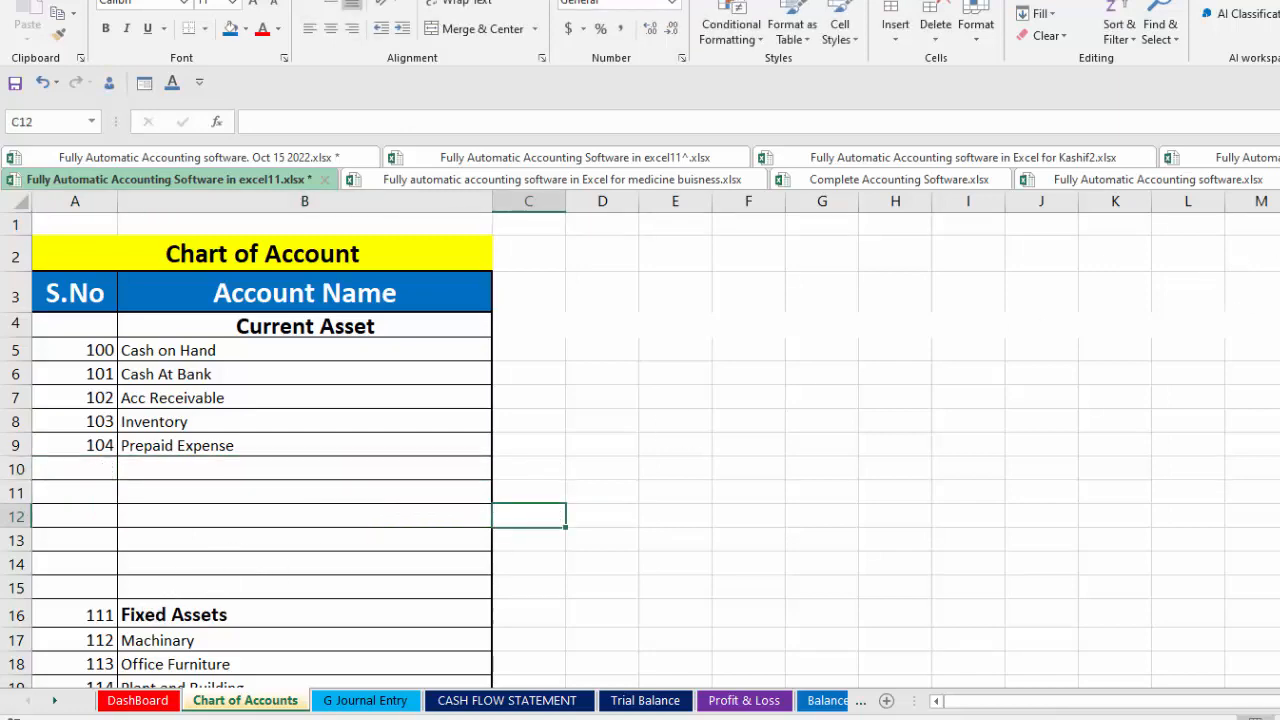
- Look through all account groups in the chart, from Fixed Assets to Expenses, and return to the beginning of the list
scroll(640, 450, down, 3)
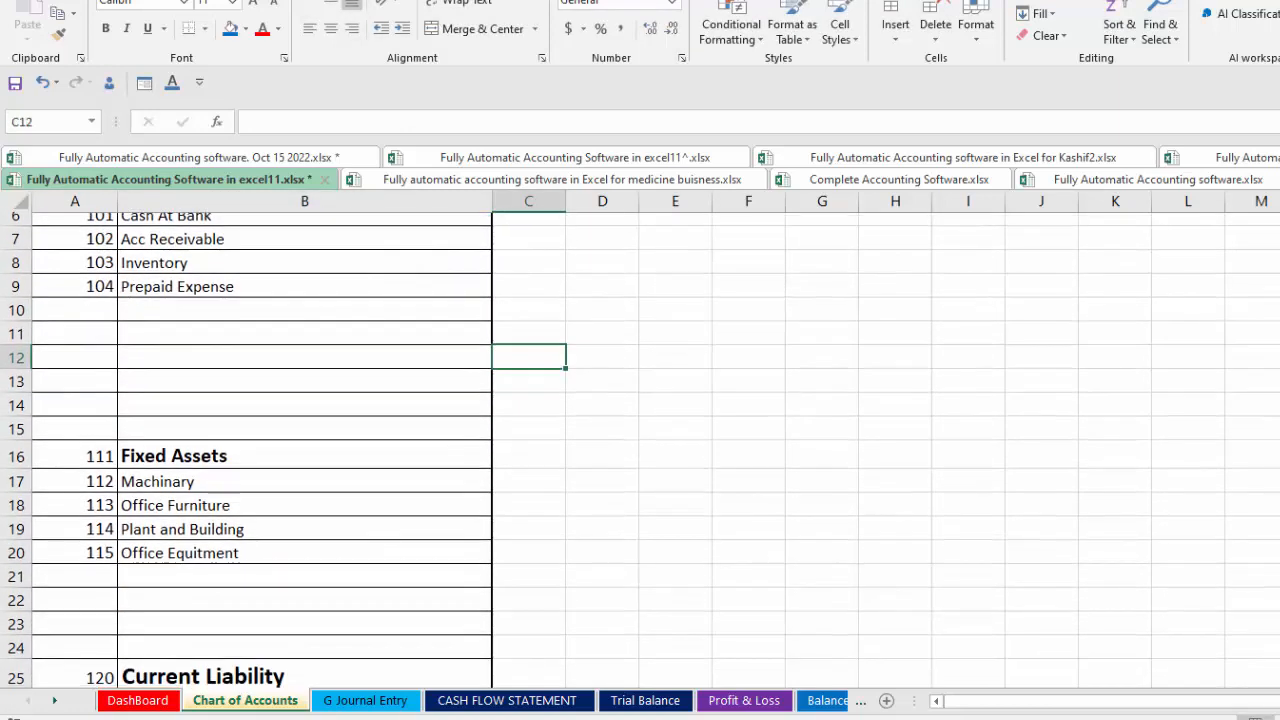
scroll(640, 450, down, 1)
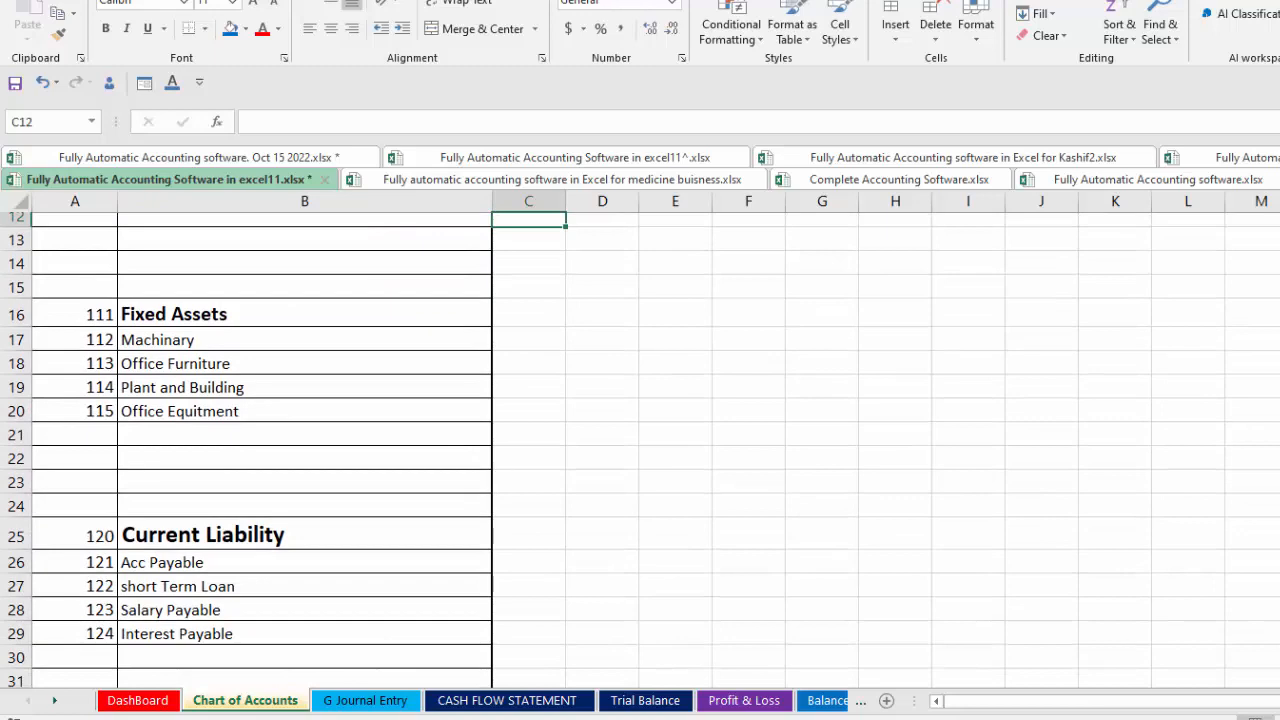
scroll(207, 423, down, 2)
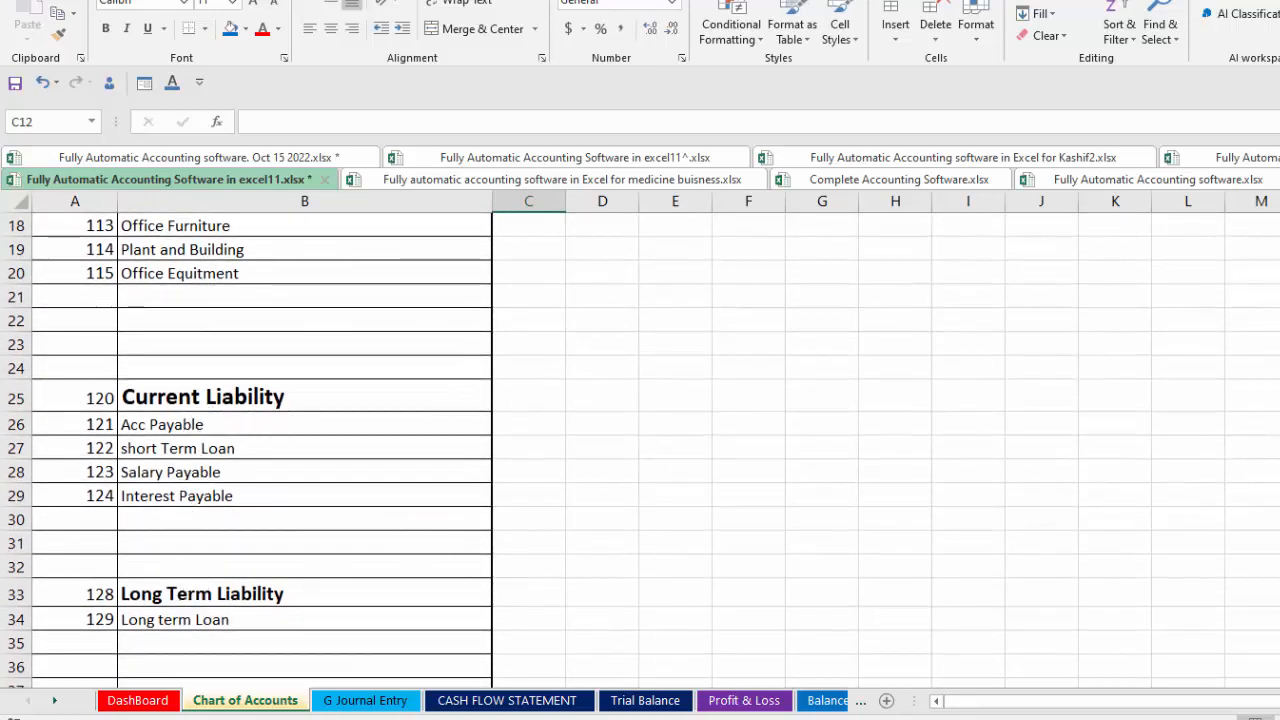
scroll(640, 450, down, 4)
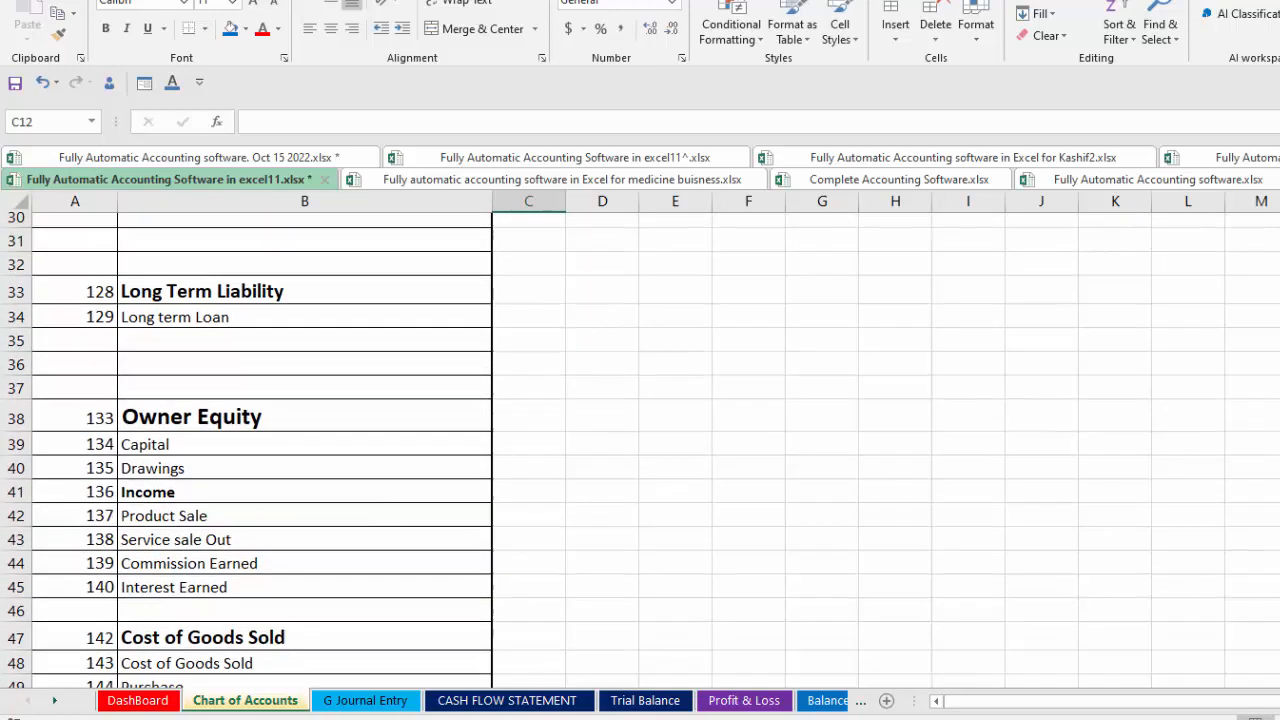
scroll(640, 450, down, 3)
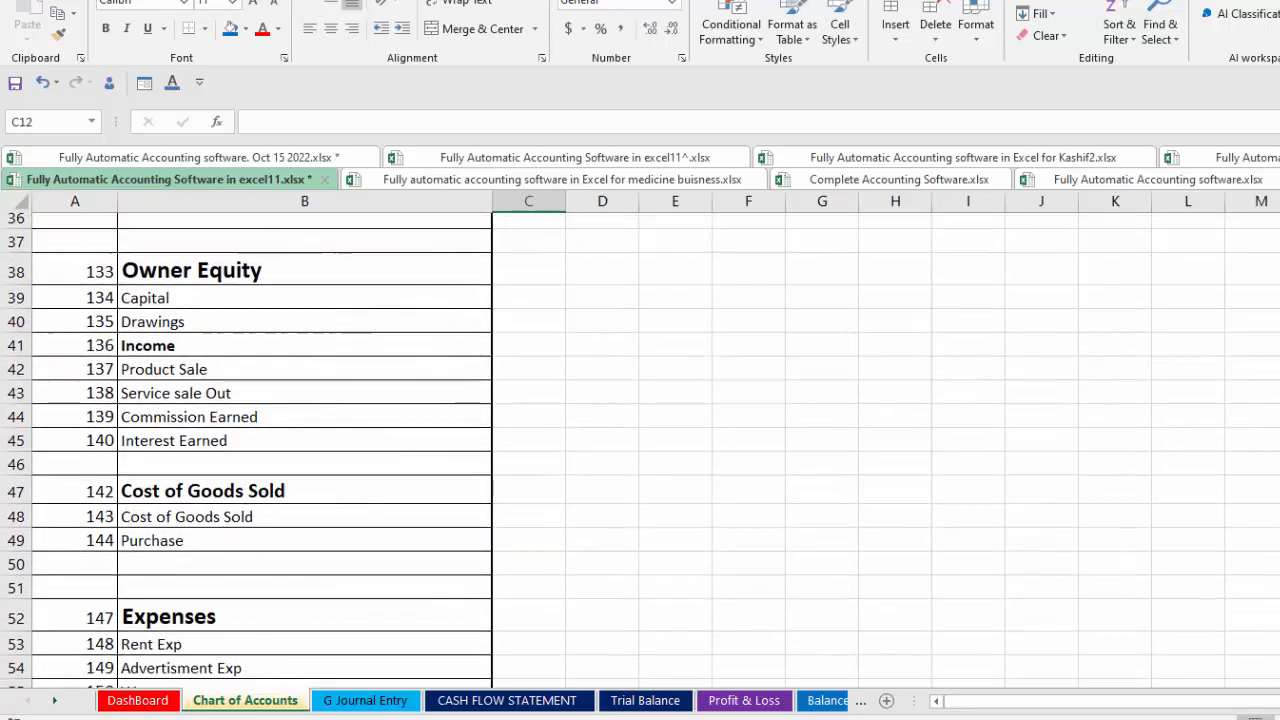
scroll(640, 450, down, 3)
scroll(640, 450, up, 15)
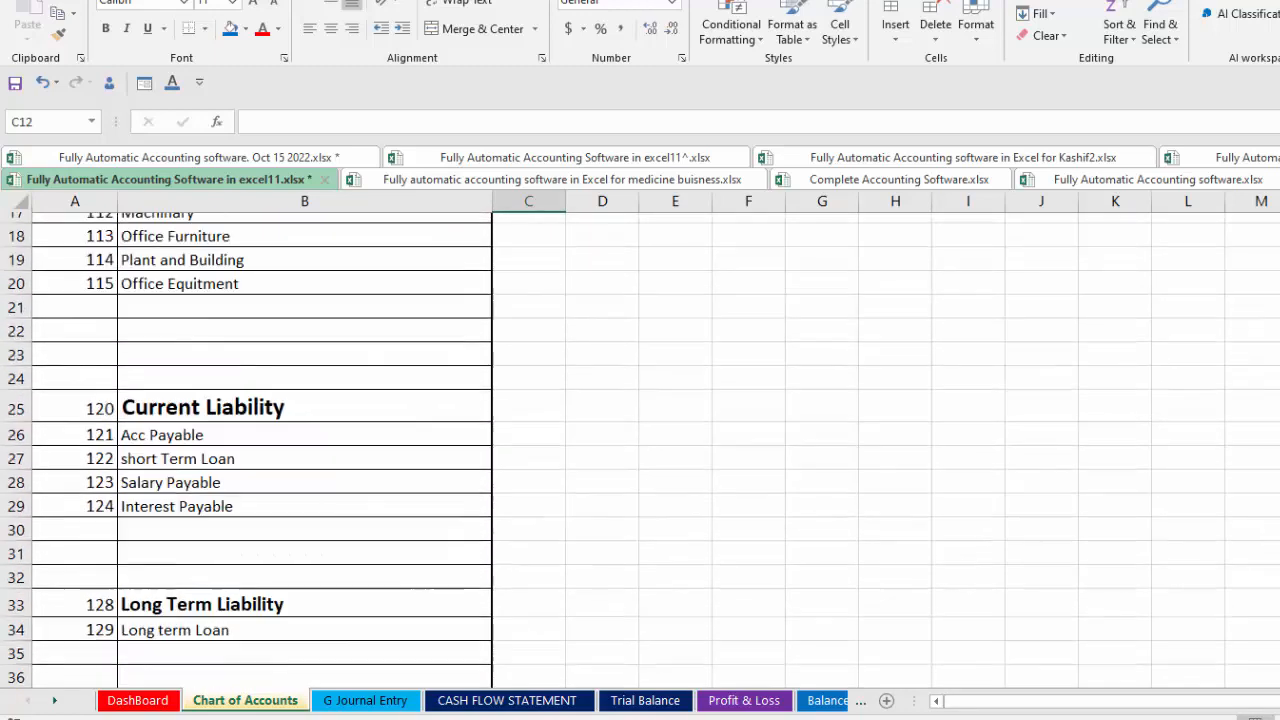
scroll(434, 320, up, 1)
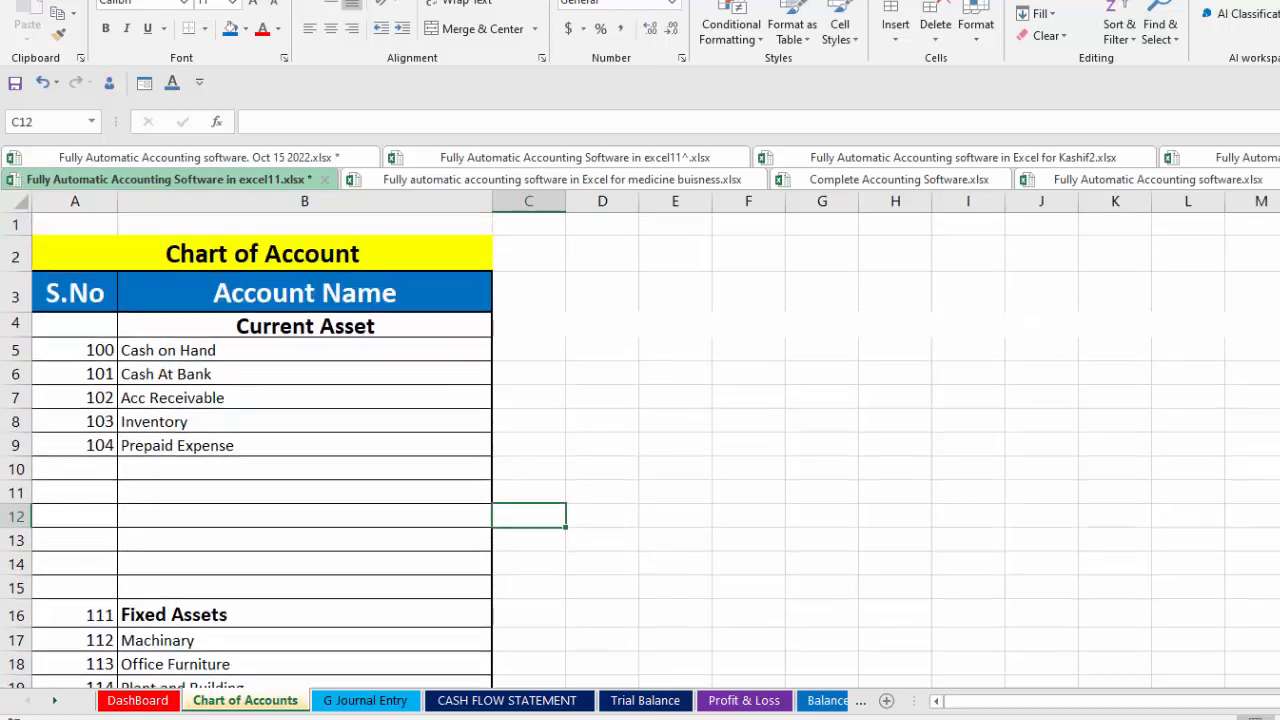
- Go through the Current Asset accounts one by one, from Cash on Hand to Prepaid Expense
click(177, 352)
click(183, 374)
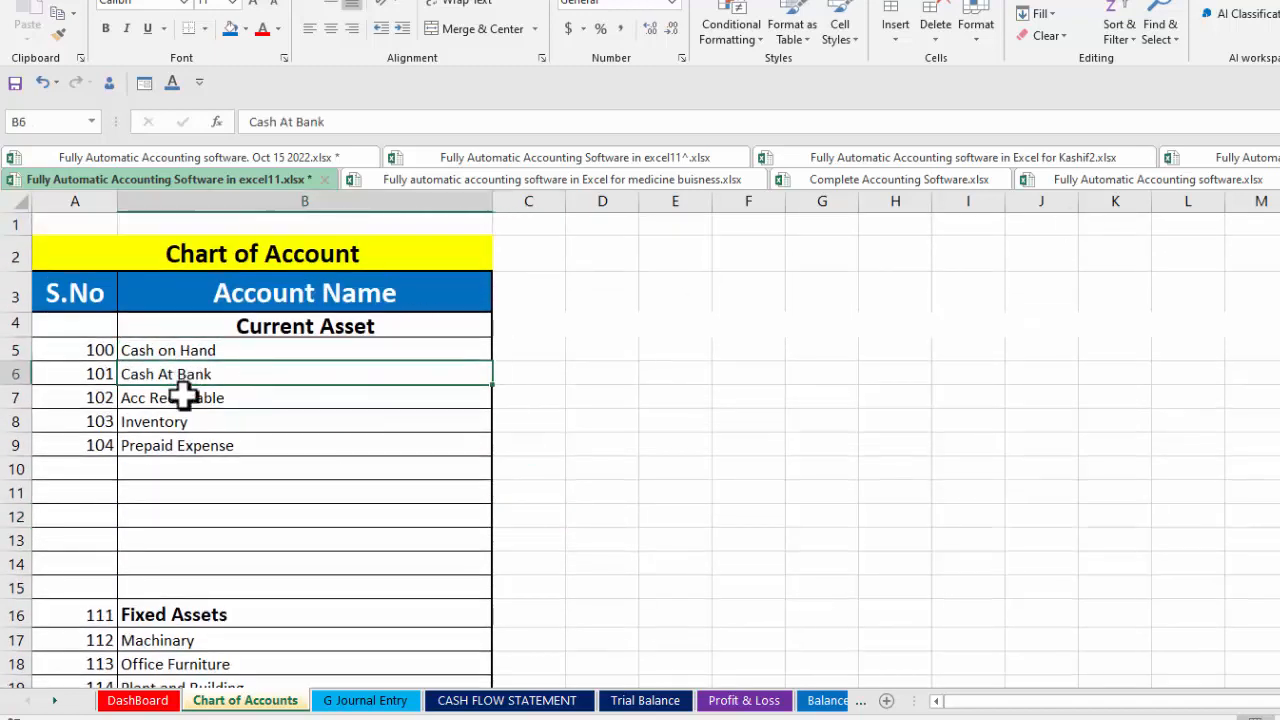
click(183, 396)
click(181, 424)
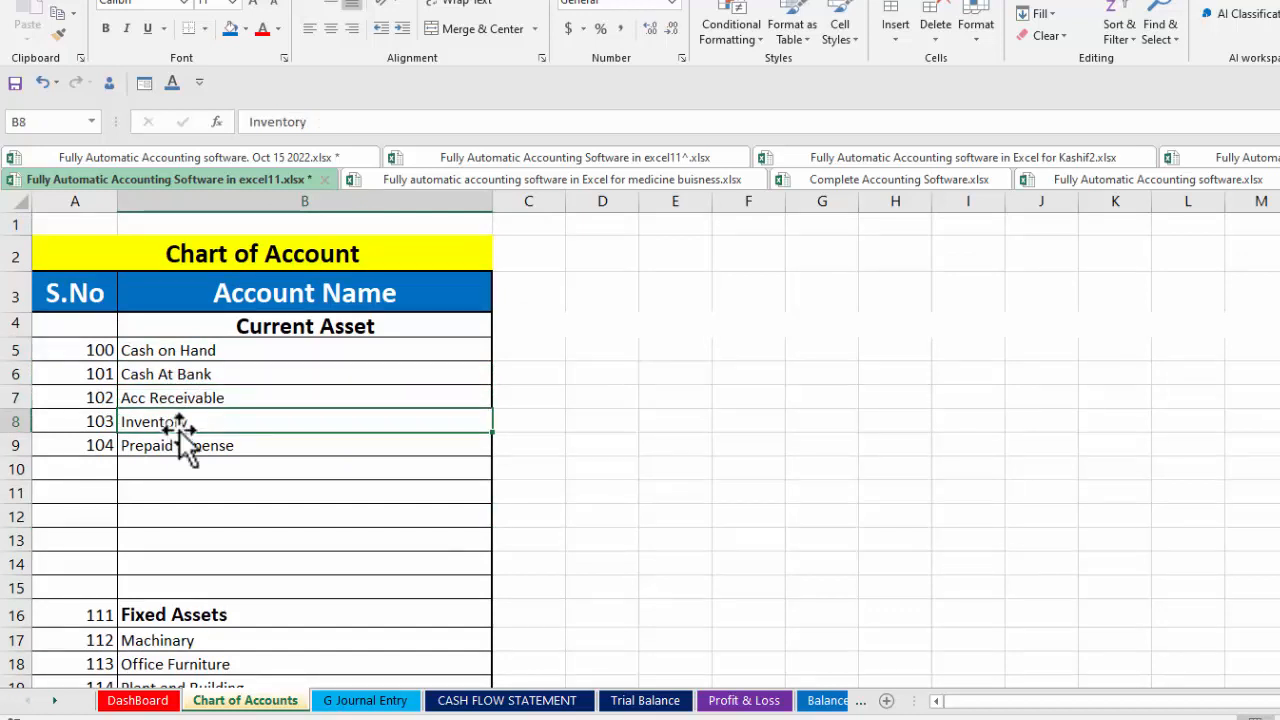
click(182, 445)
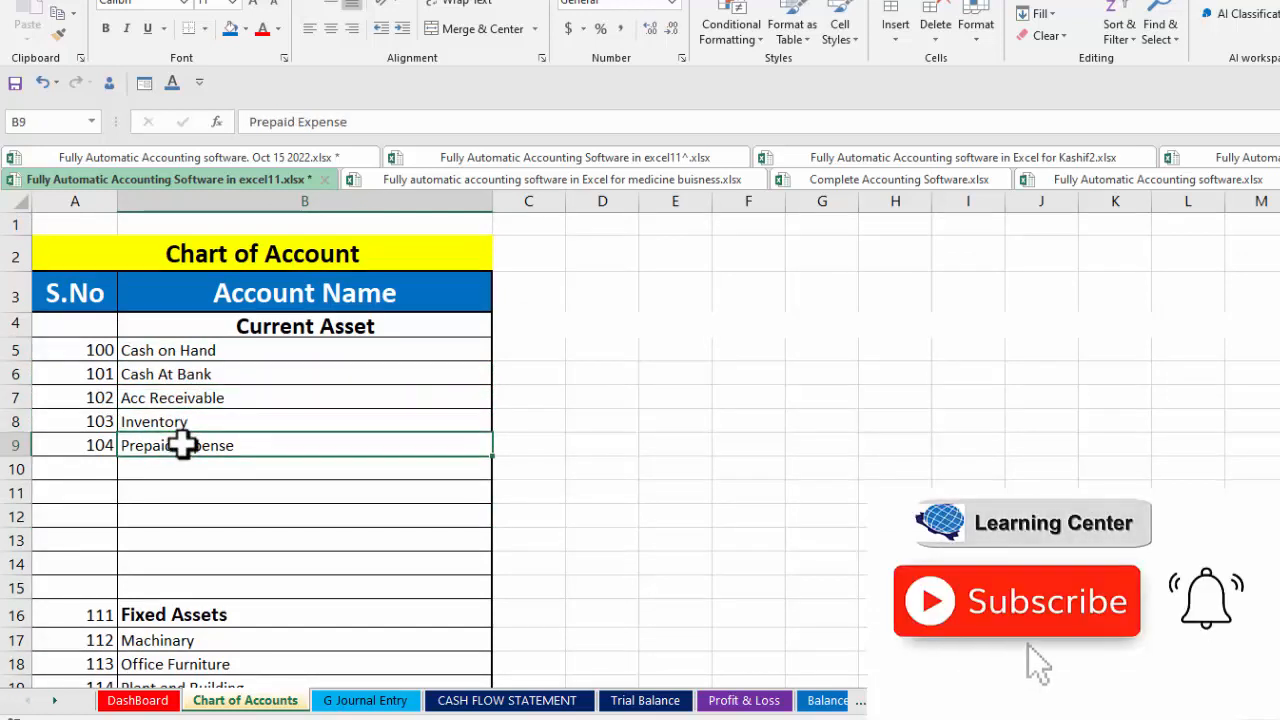
drag(255, 356, 206, 530)
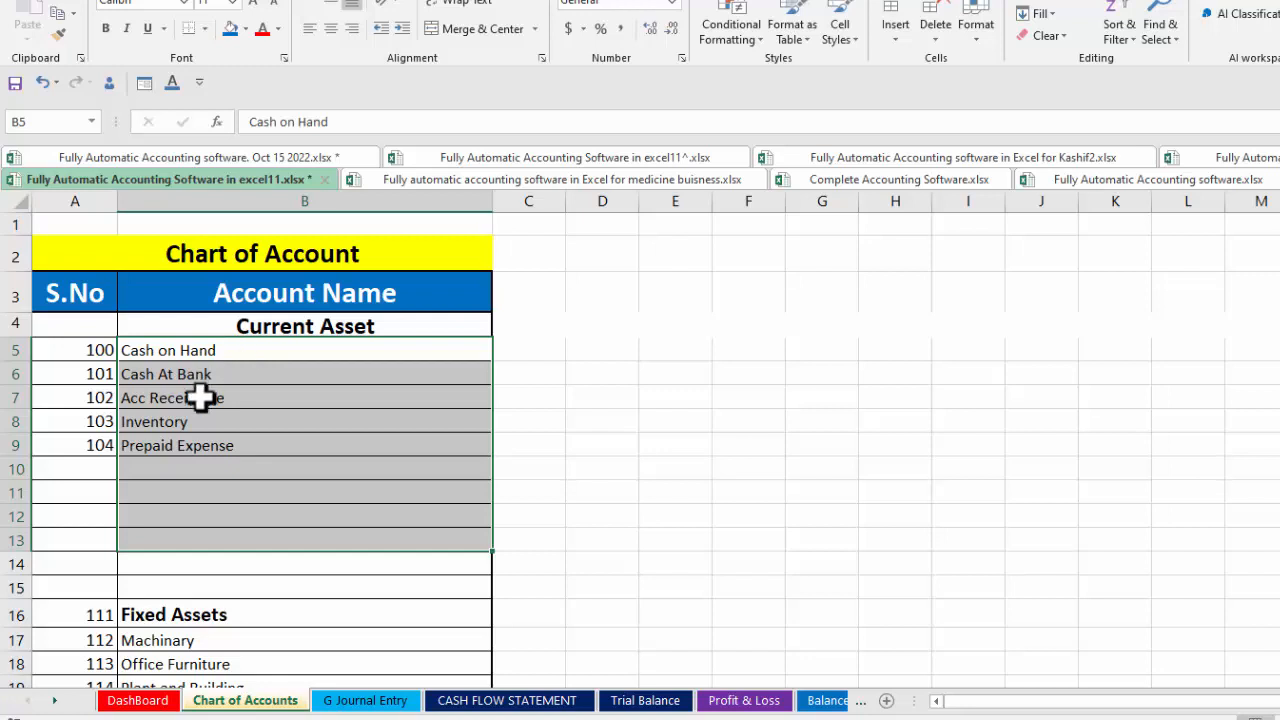
click(185, 451)
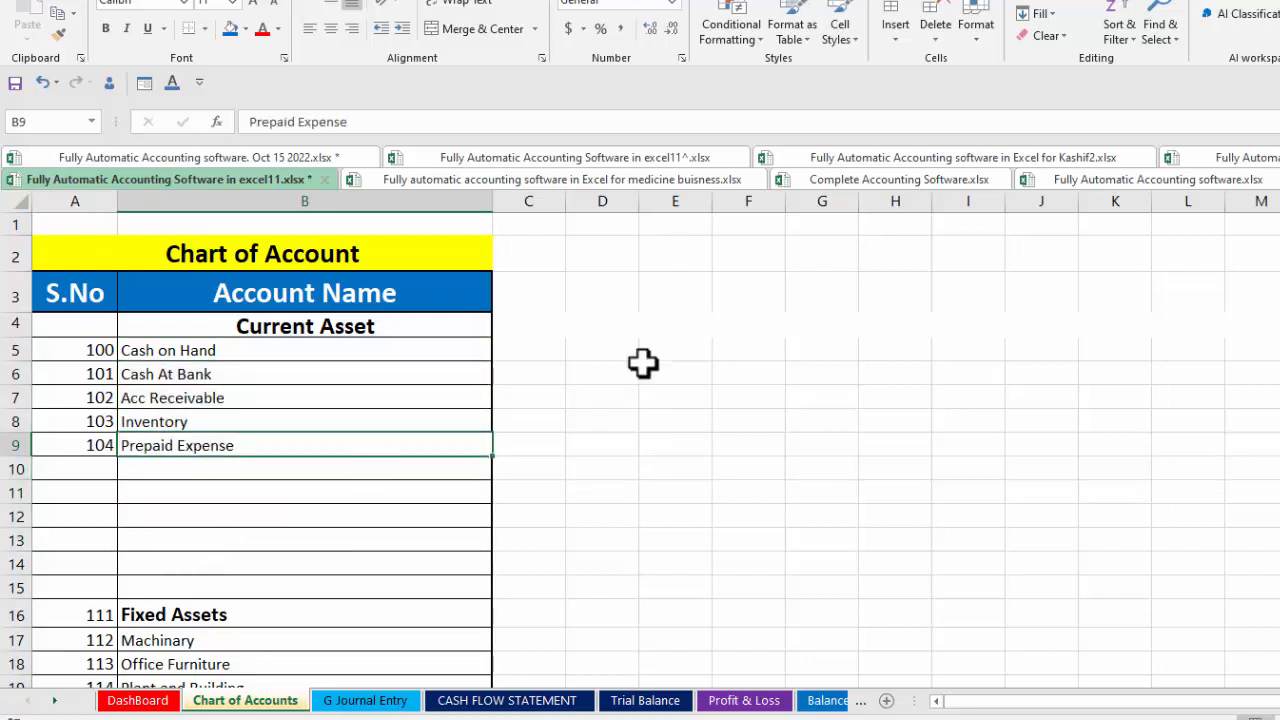
- Review the fixed asset, liability, owner equity, income, cost of goods sold and expense accounts in turn
scroll(247, 458, down, 3)
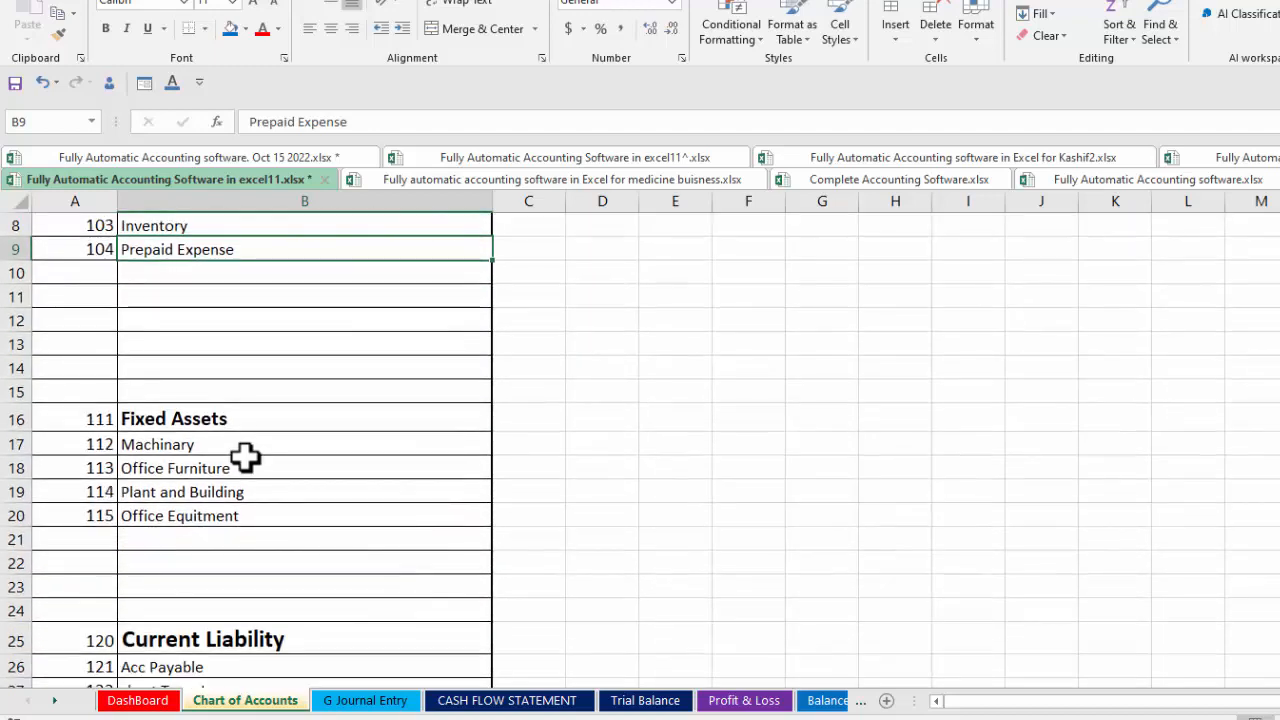
click(180, 444)
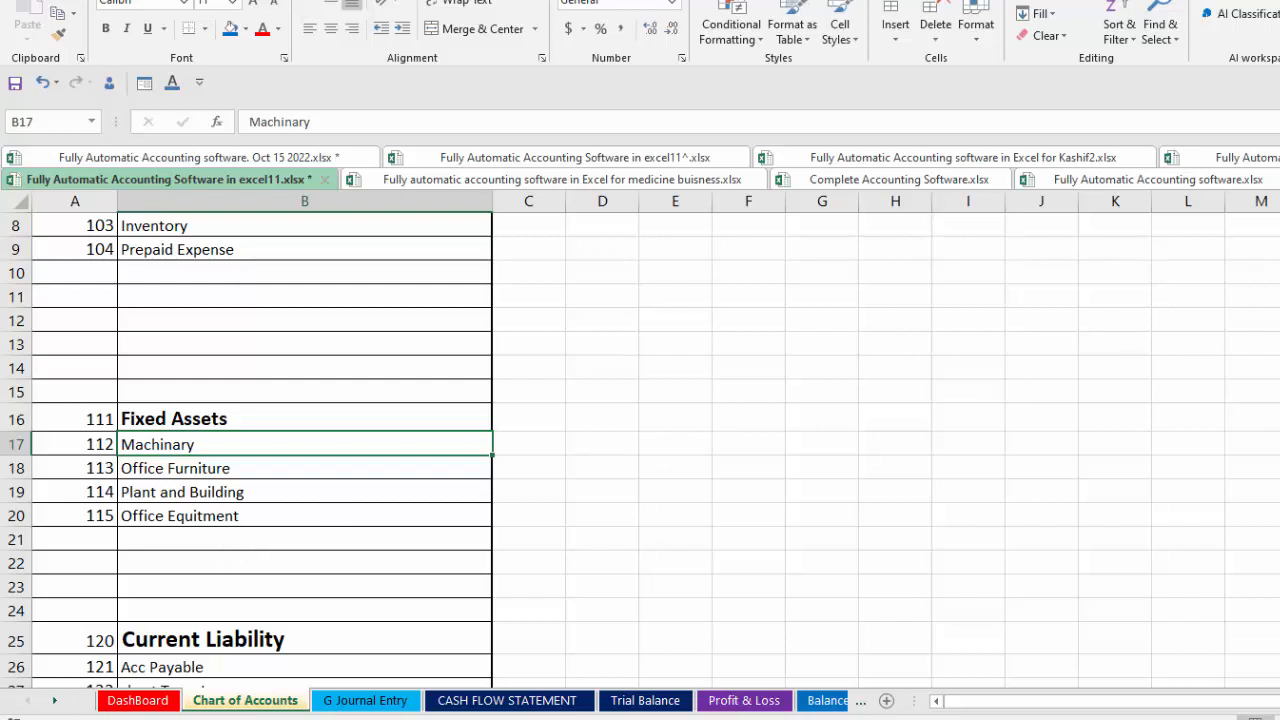
scroll(640, 450, down, 4)
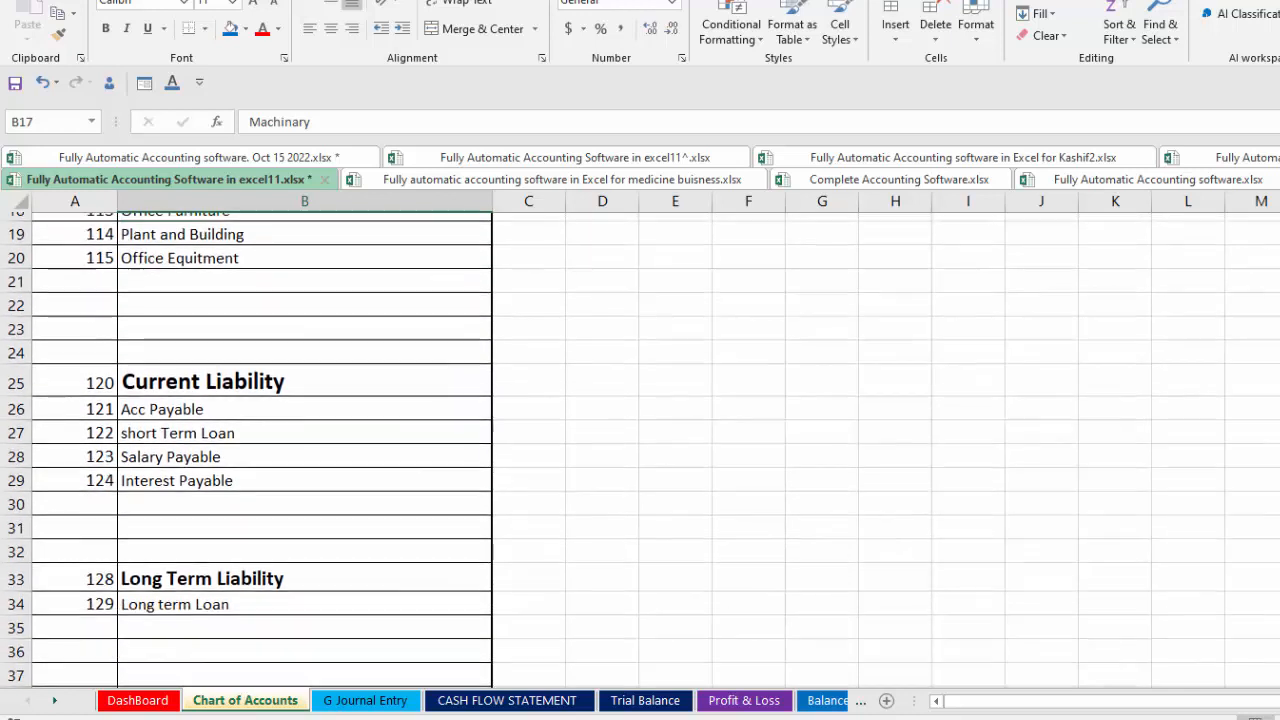
scroll(640, 450, down, 1)
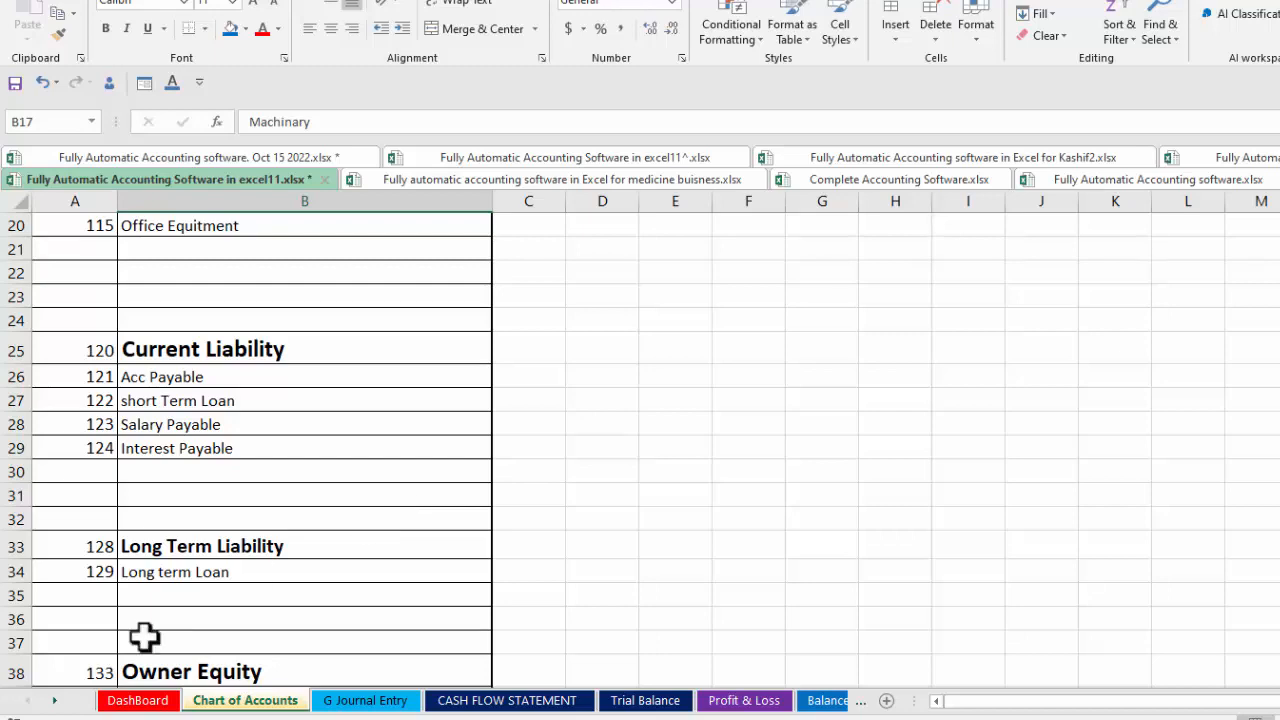
scroll(640, 449, down, 3)
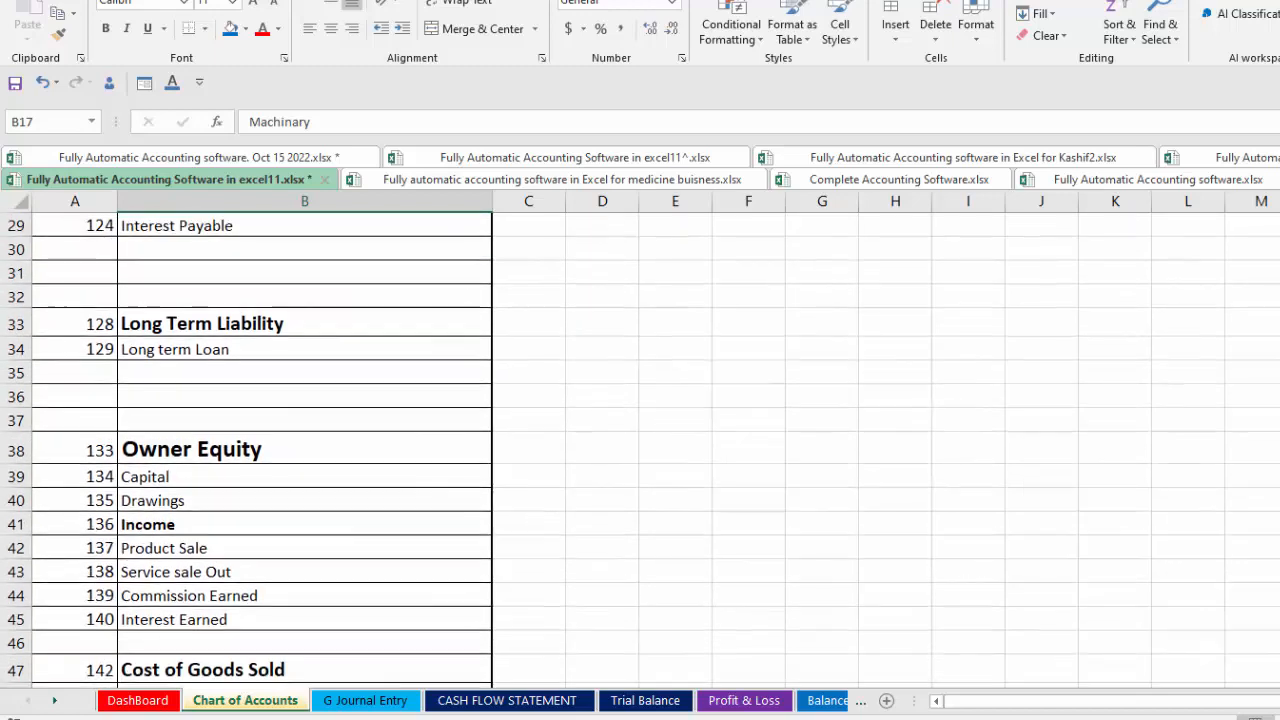
scroll(416, 457, down, 2)
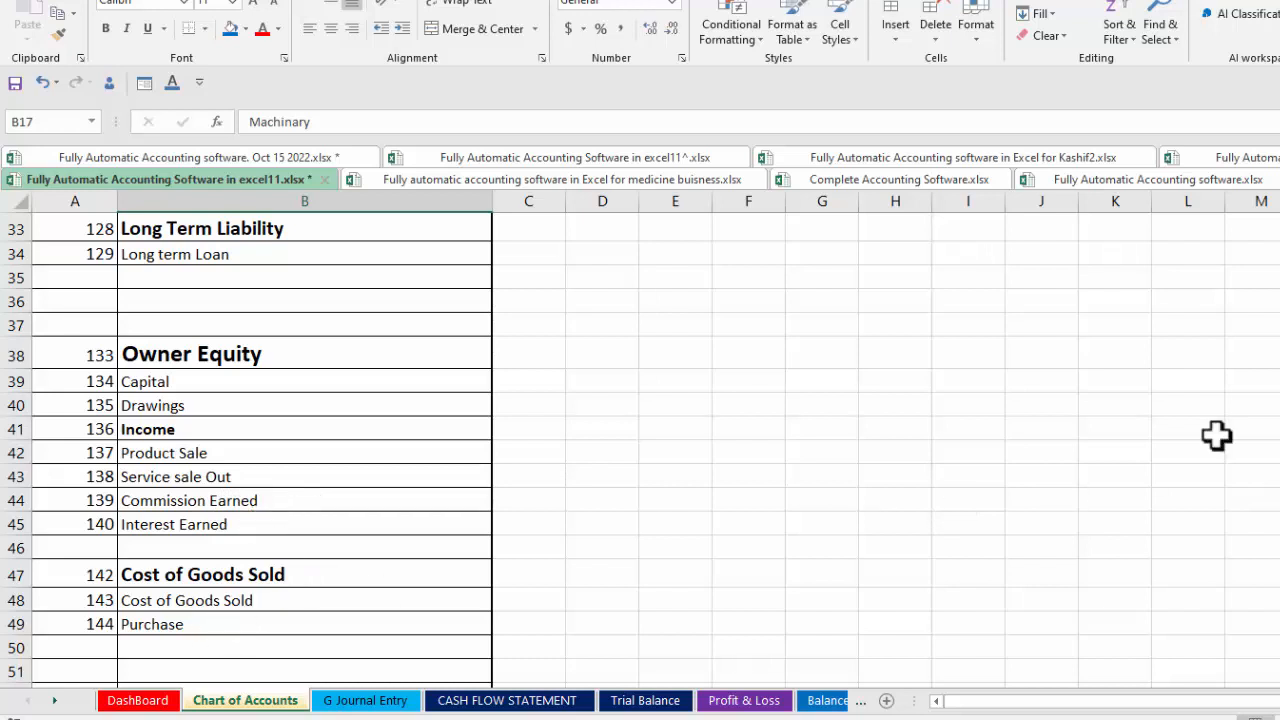
scroll(640, 440, down, 4)
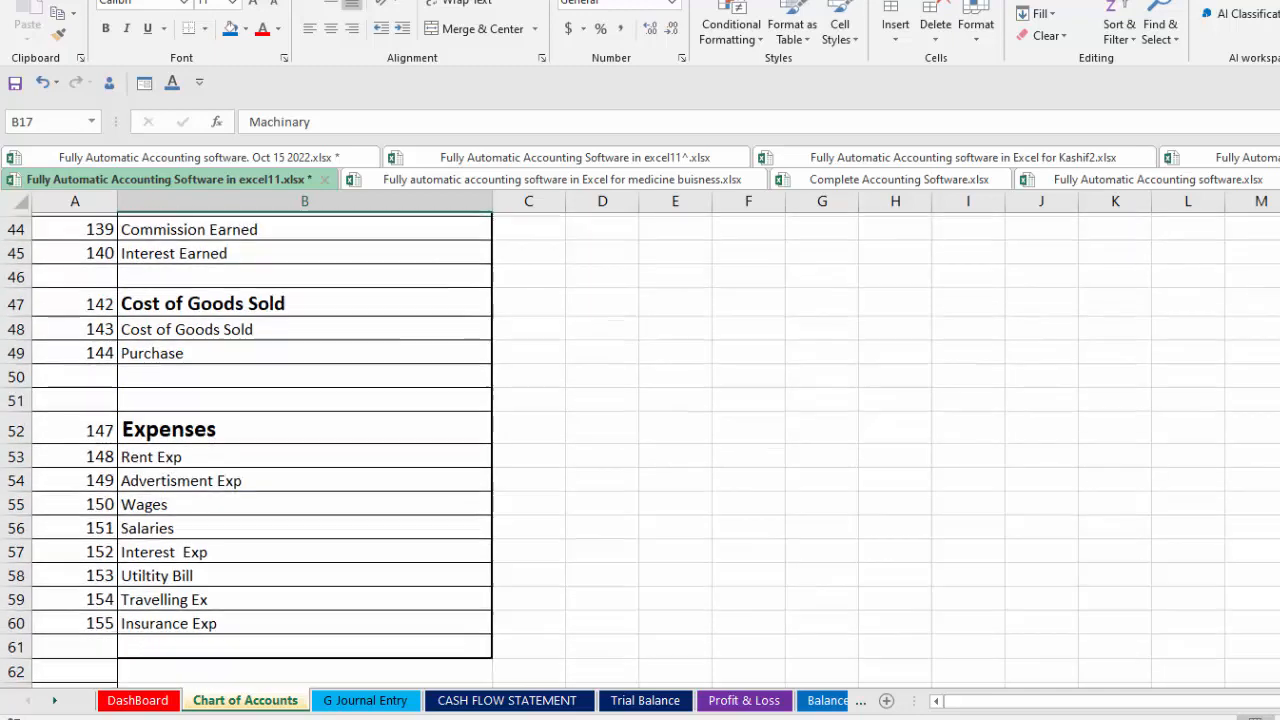
scroll(640, 440, up, 1)
scroll(640, 440, down, 1)
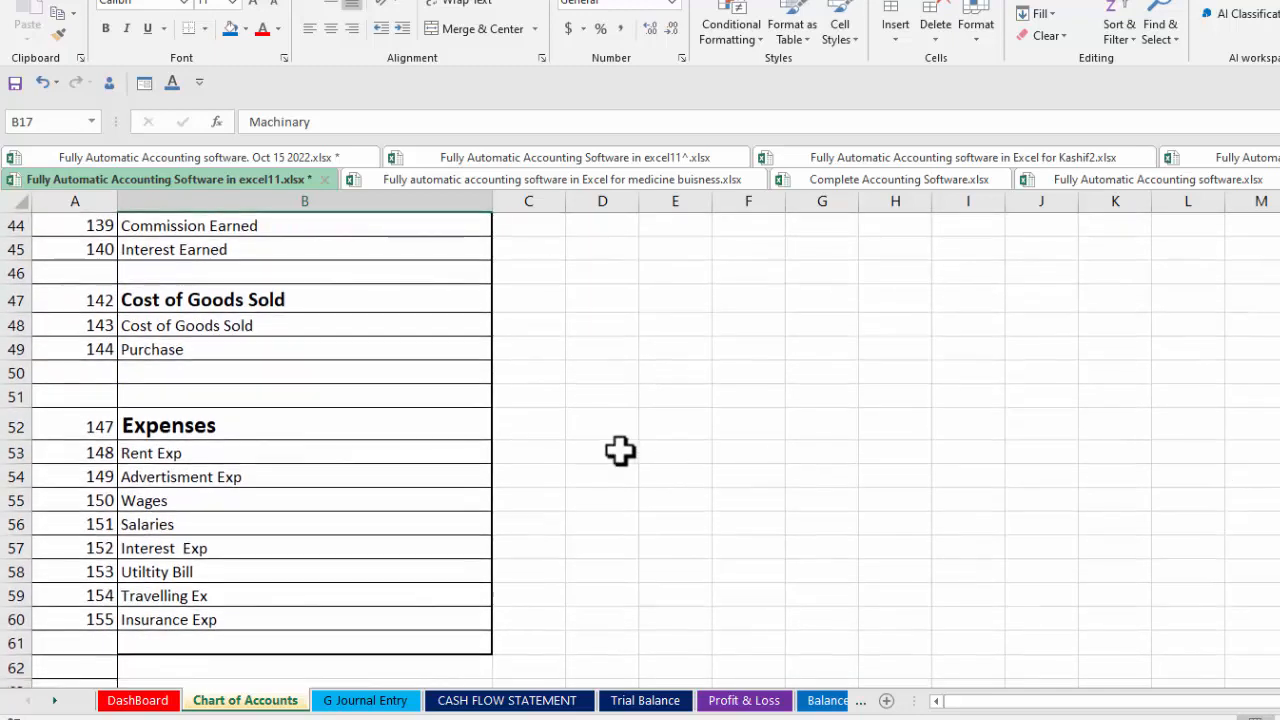
drag(167, 459, 165, 620)
scroll(640, 450, up, 14)
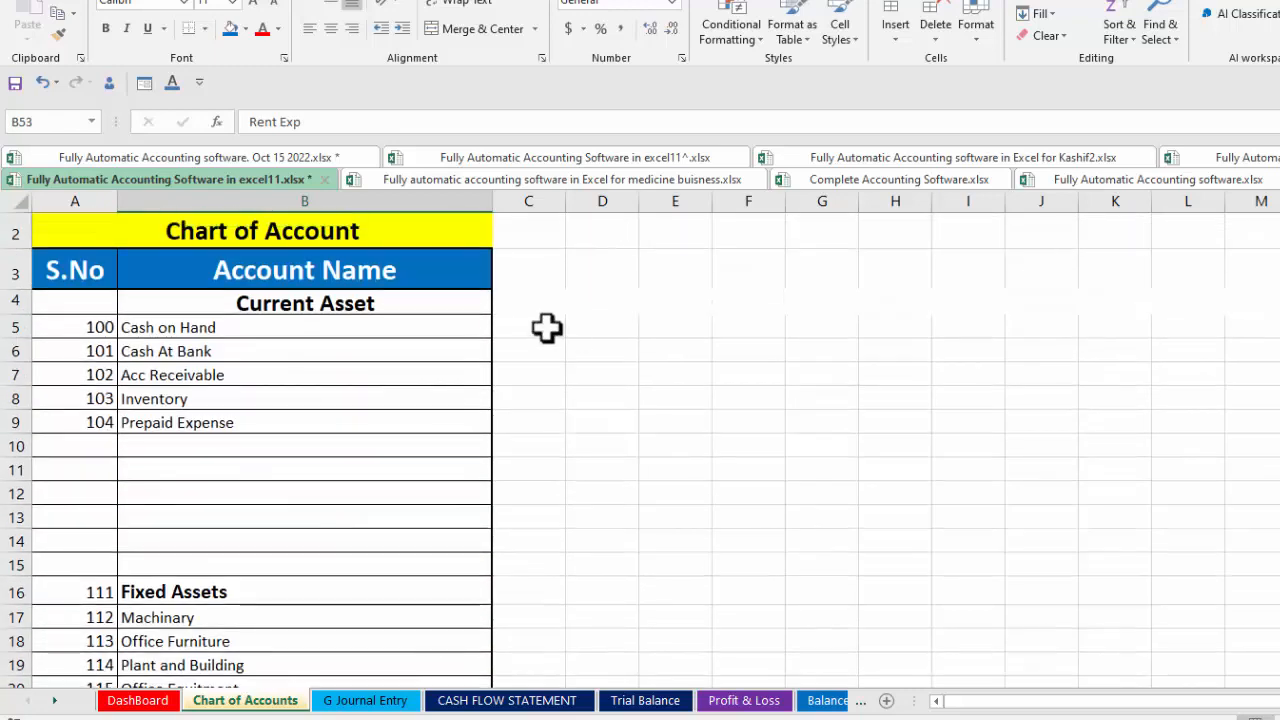
- Enter the formula =IF(B5="","",ROW(1:1)) in D5 and fill it down to D15
click(525, 302)
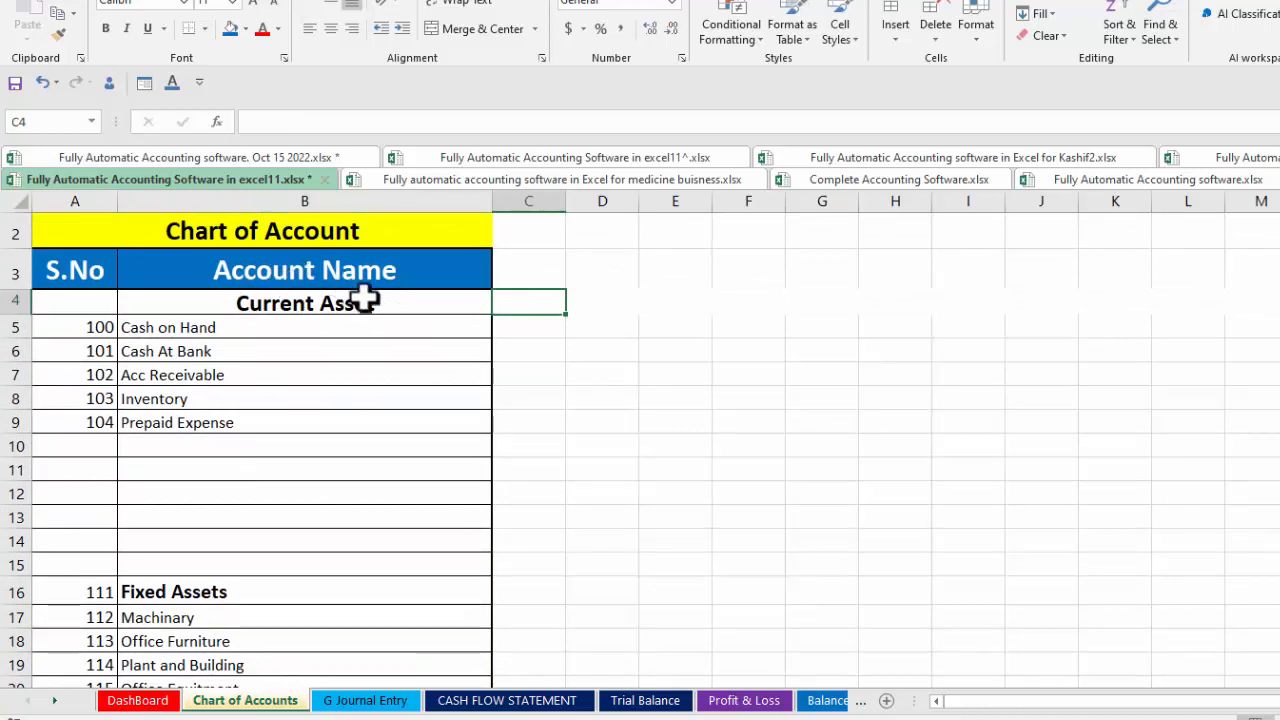
click(575, 348)
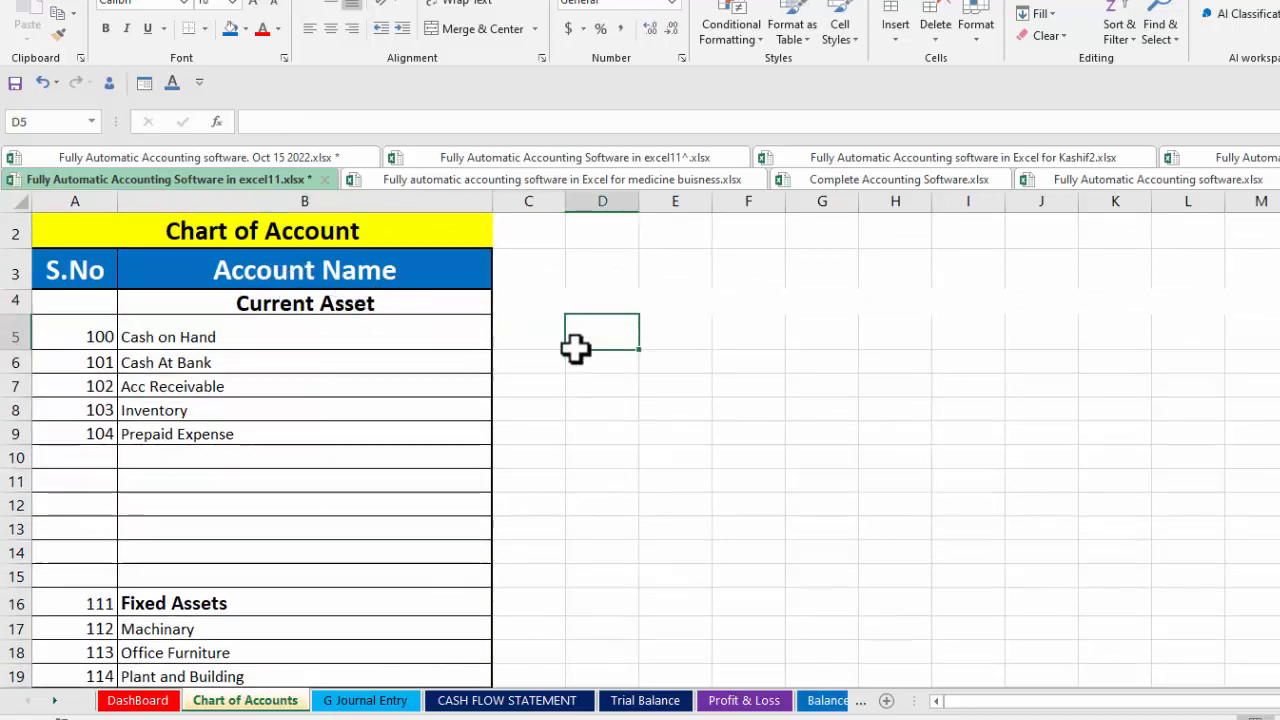
text(=if ()
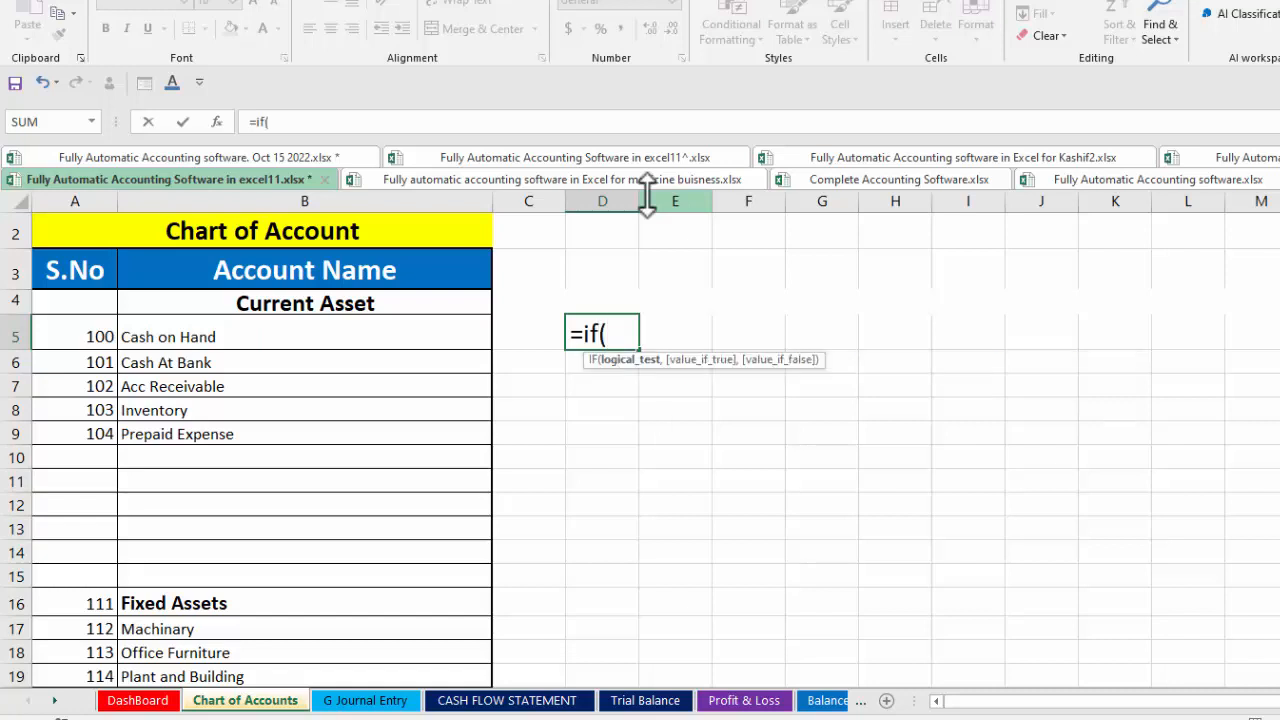
click(224, 336)
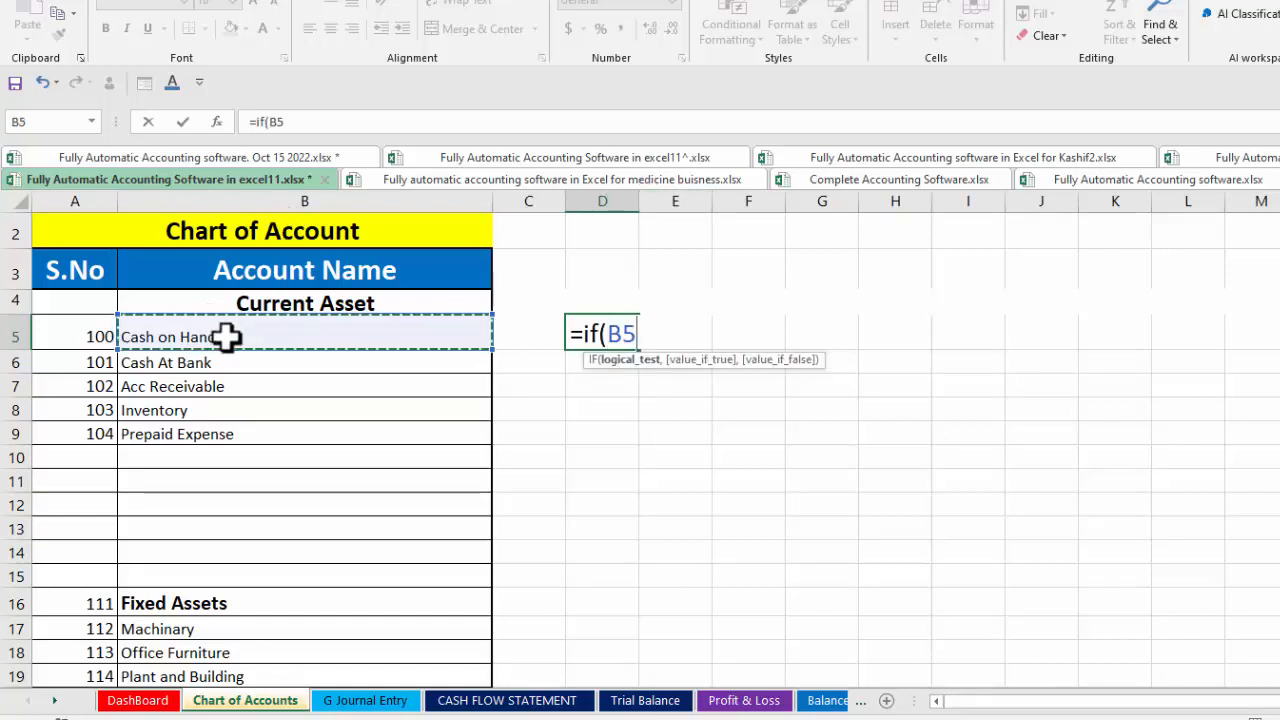
text(=)
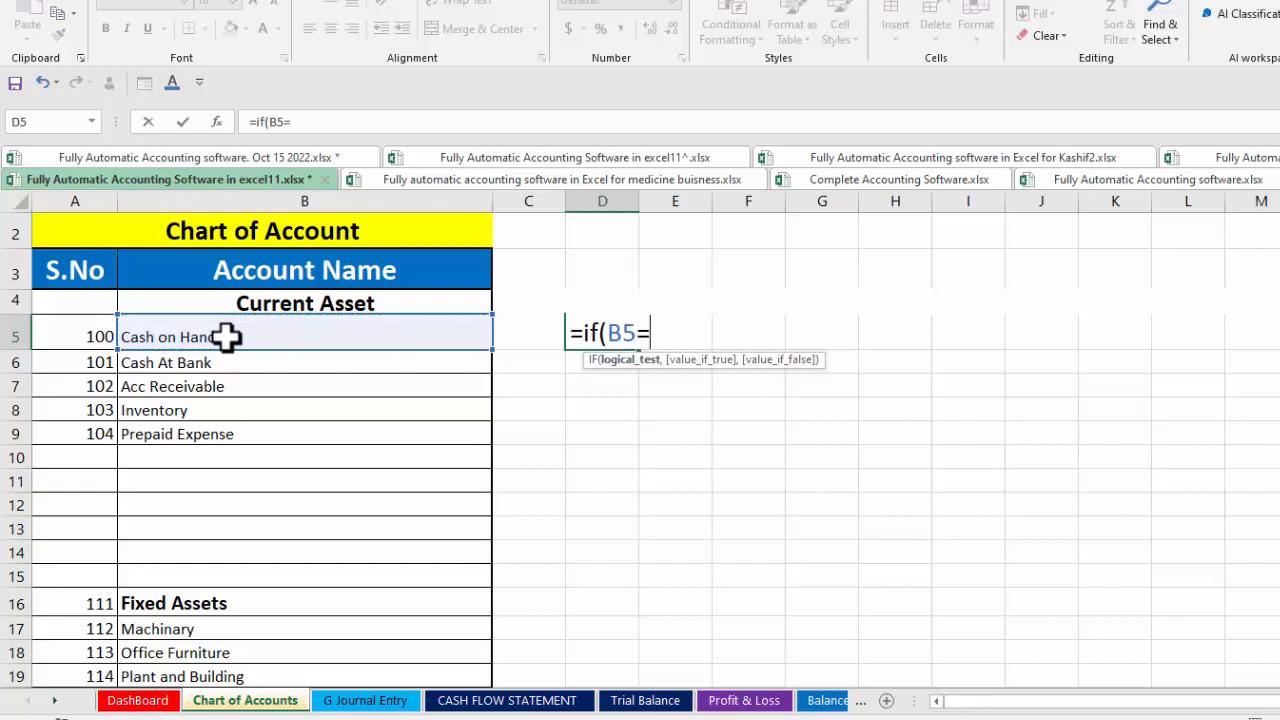
text("",)
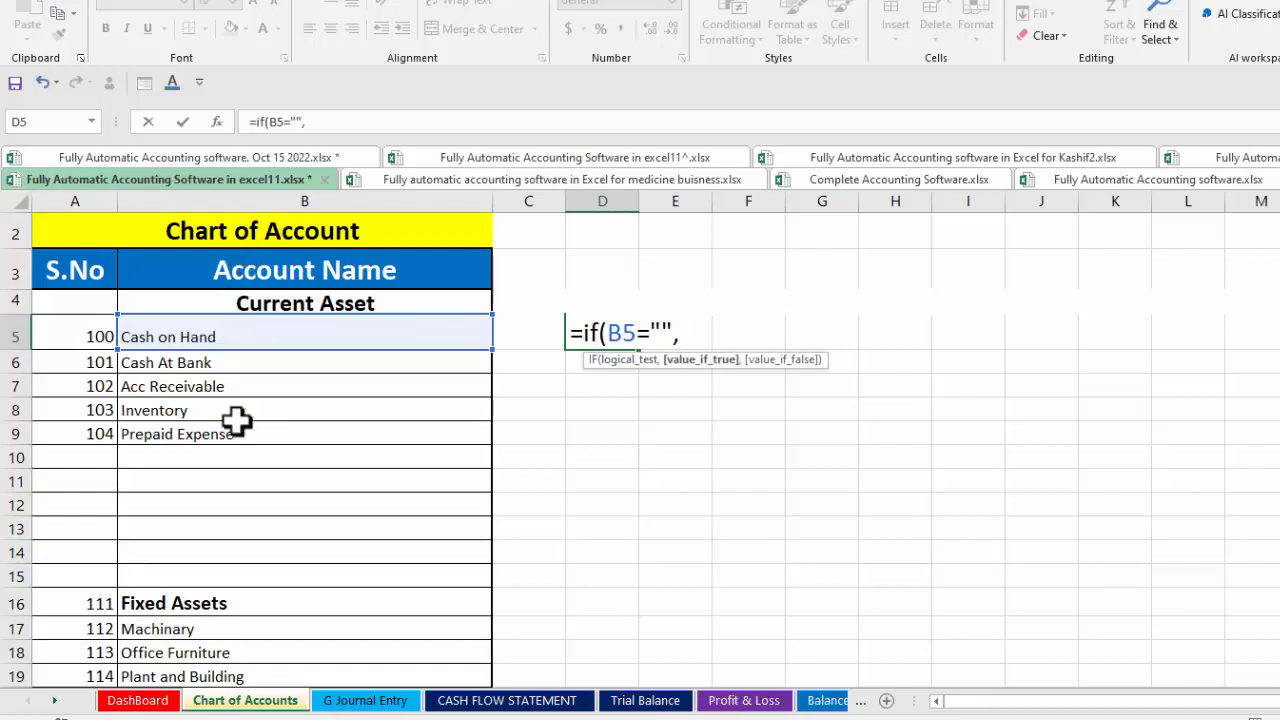
text("",)
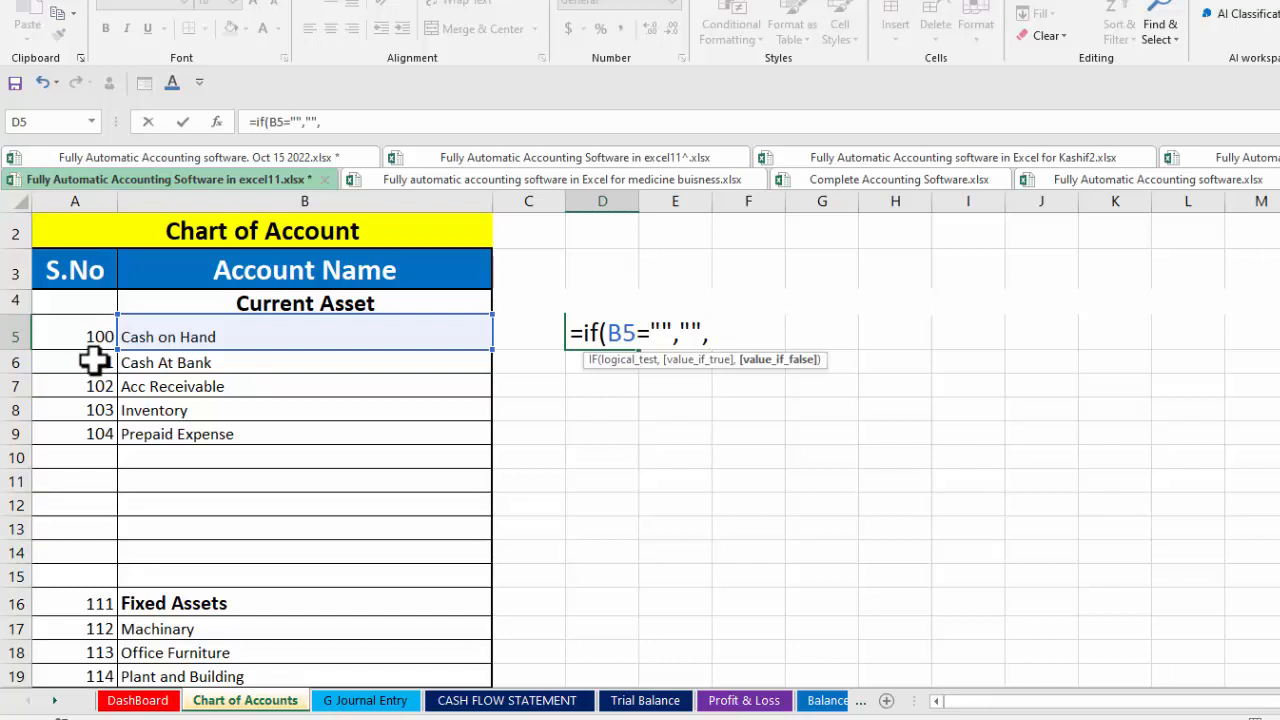
text(row()
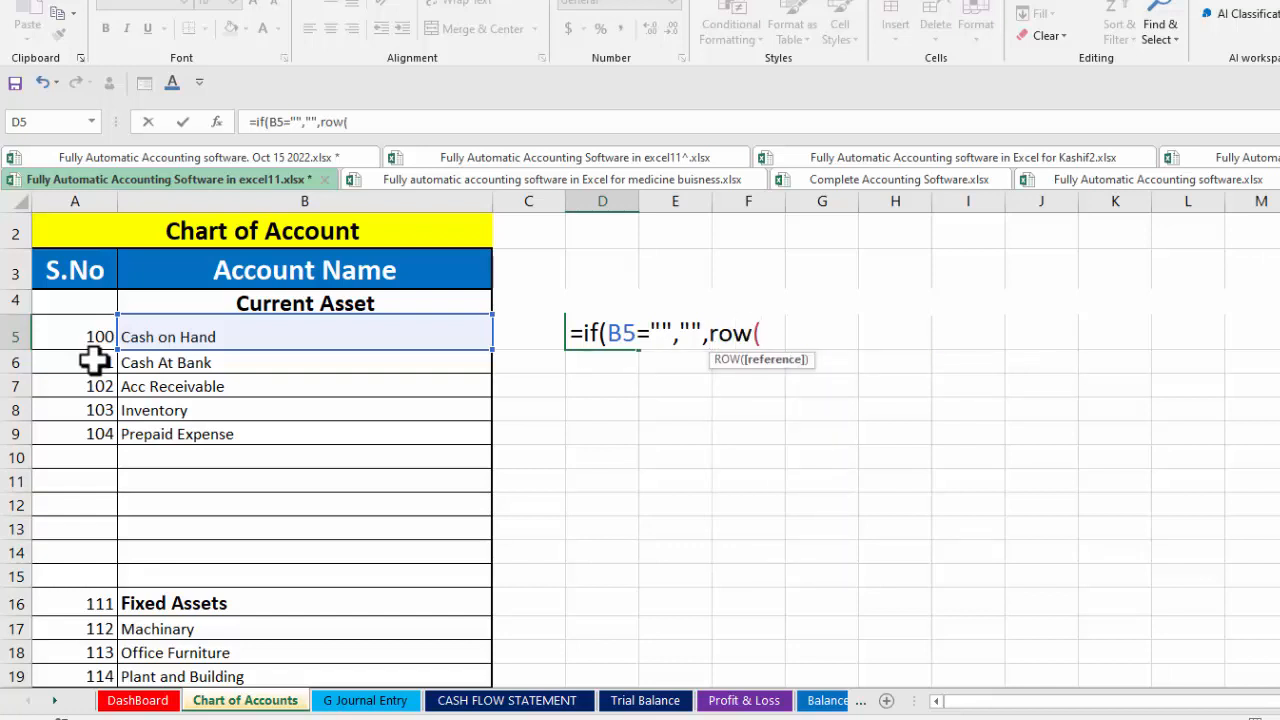
text(1:1))
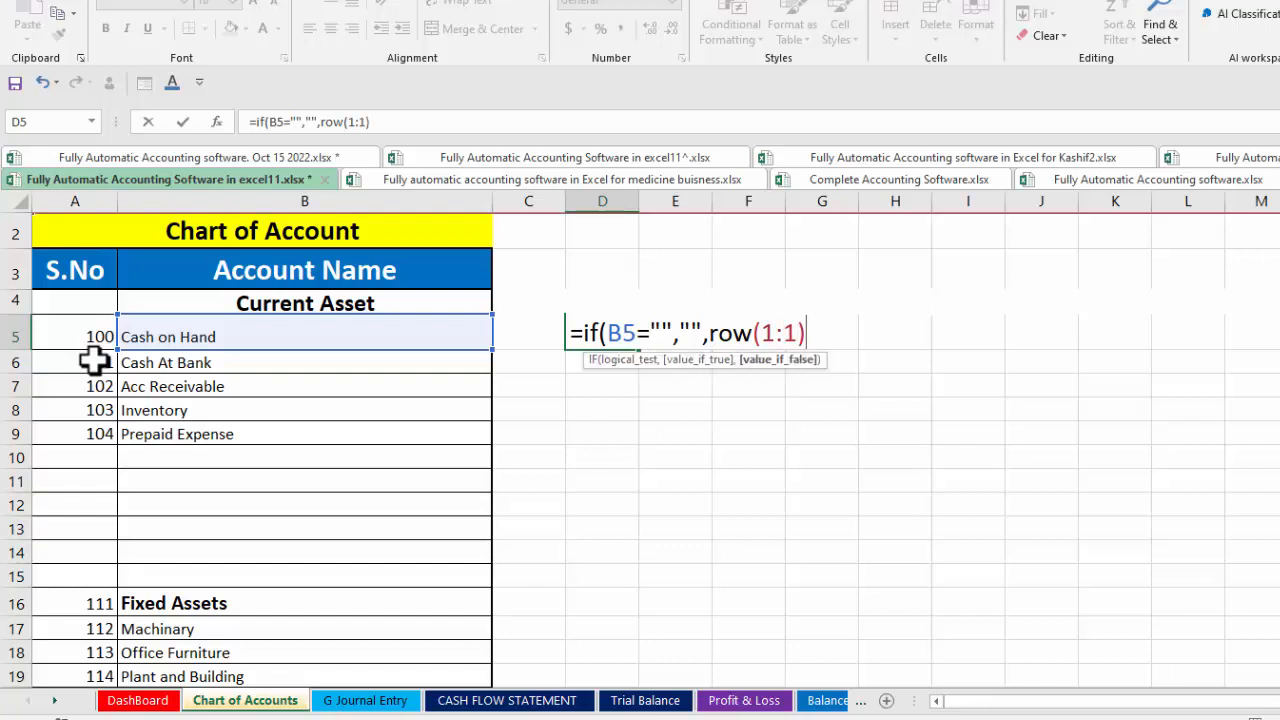
text())
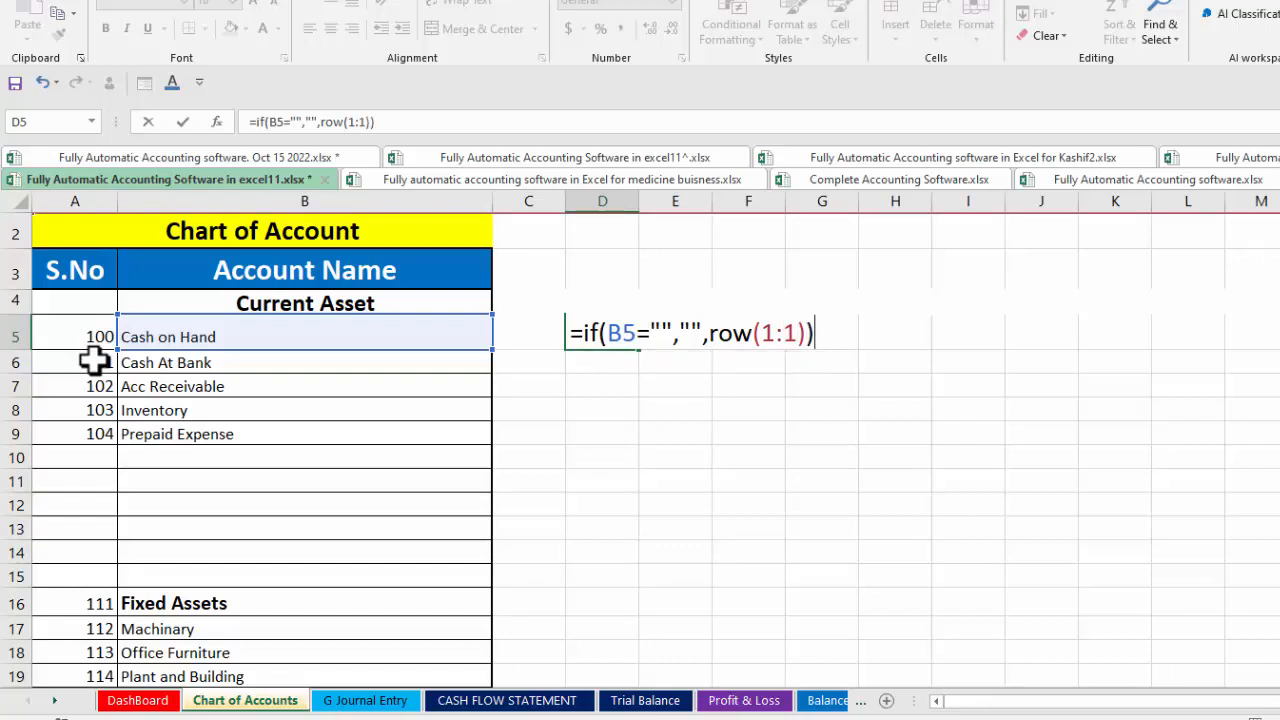
key(Return)
click(625, 330)
drag(641, 339, 615, 568)
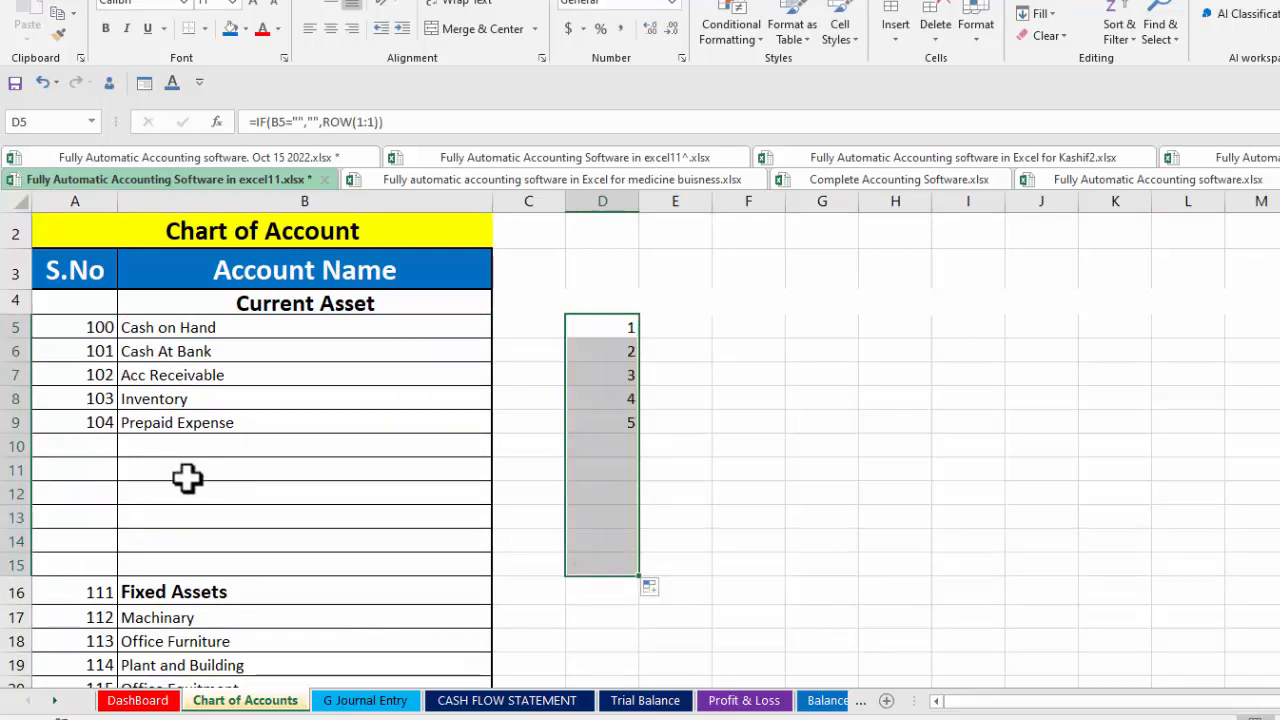
- Test the numbering formula by entering the account name jhdjs in B10, and clear that name again
click(178, 448)
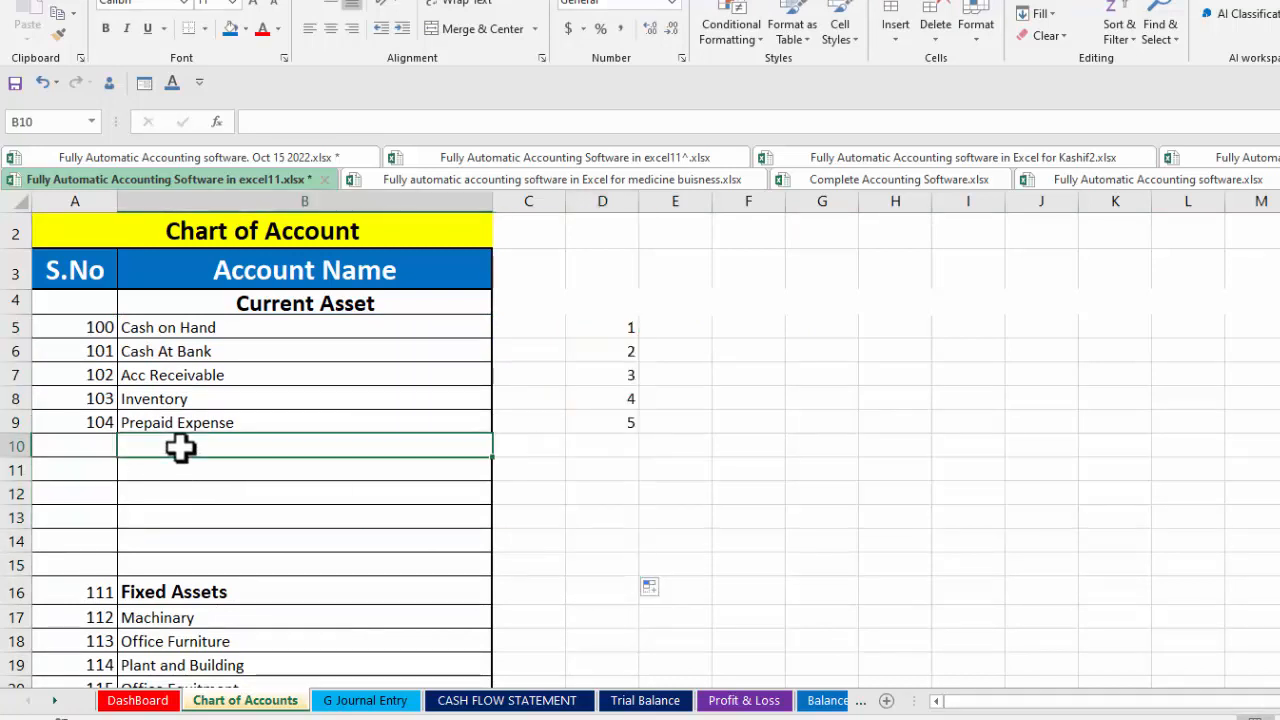
text(jhdjs)
key(Tab)
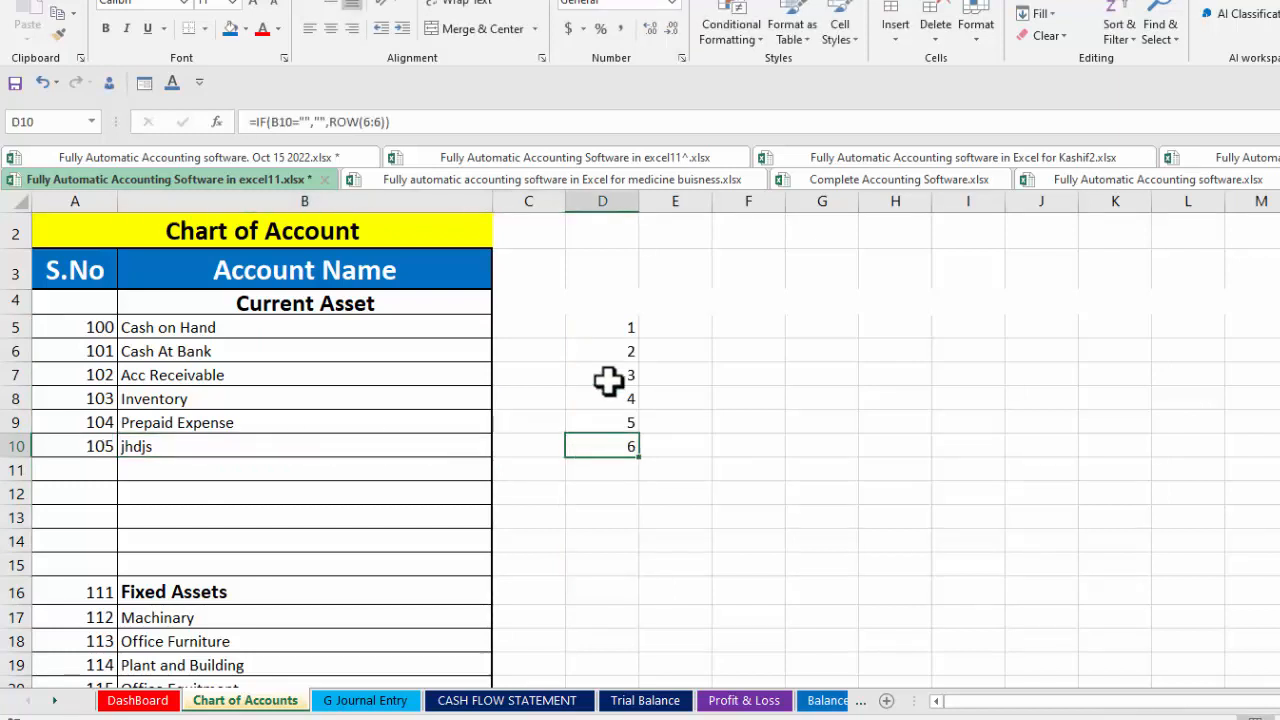
click(177, 443)
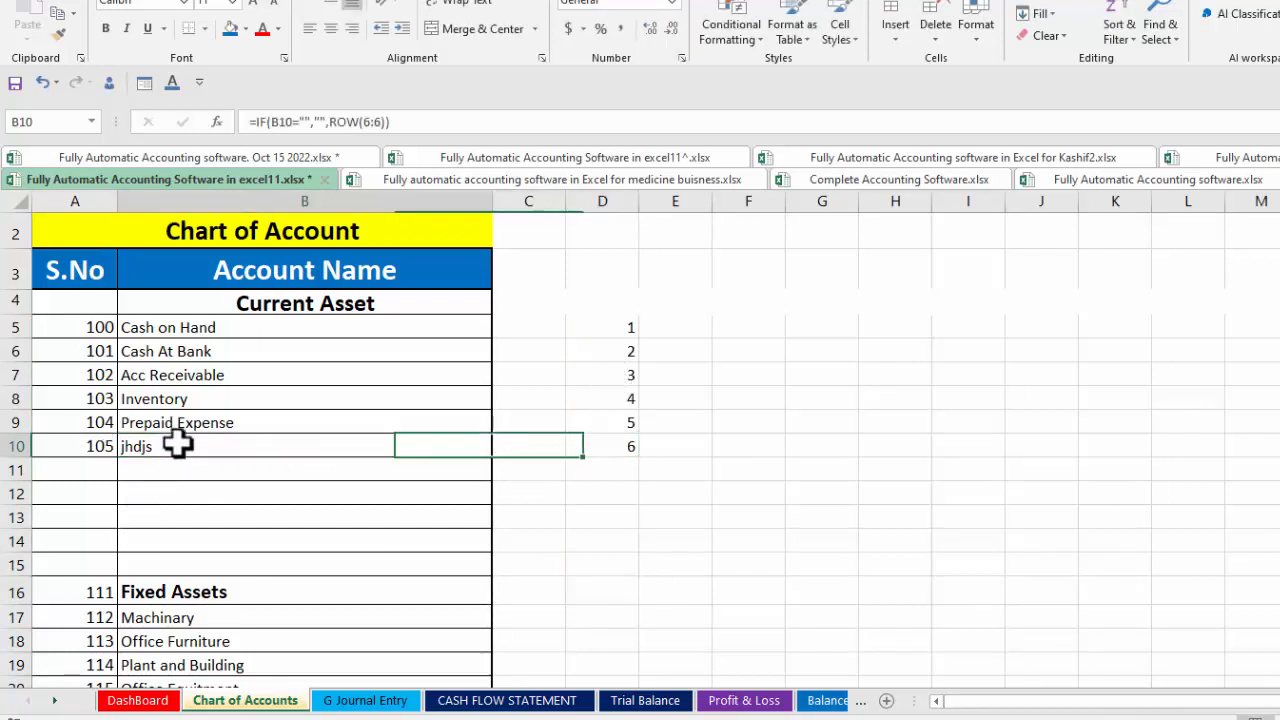
key(BackSpace)
- Change the row reference in D5's formula to ROW(100:100) and refill the formula down to D15
click(604, 325)
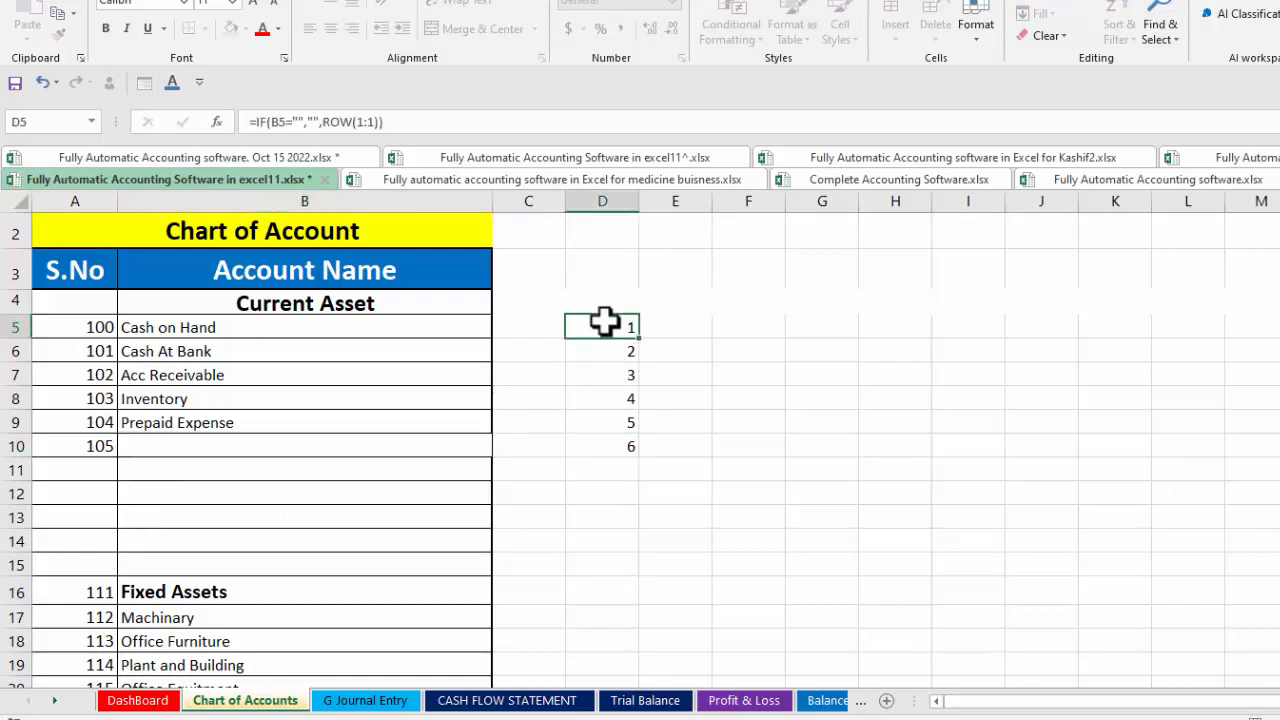
double_click(610, 325)
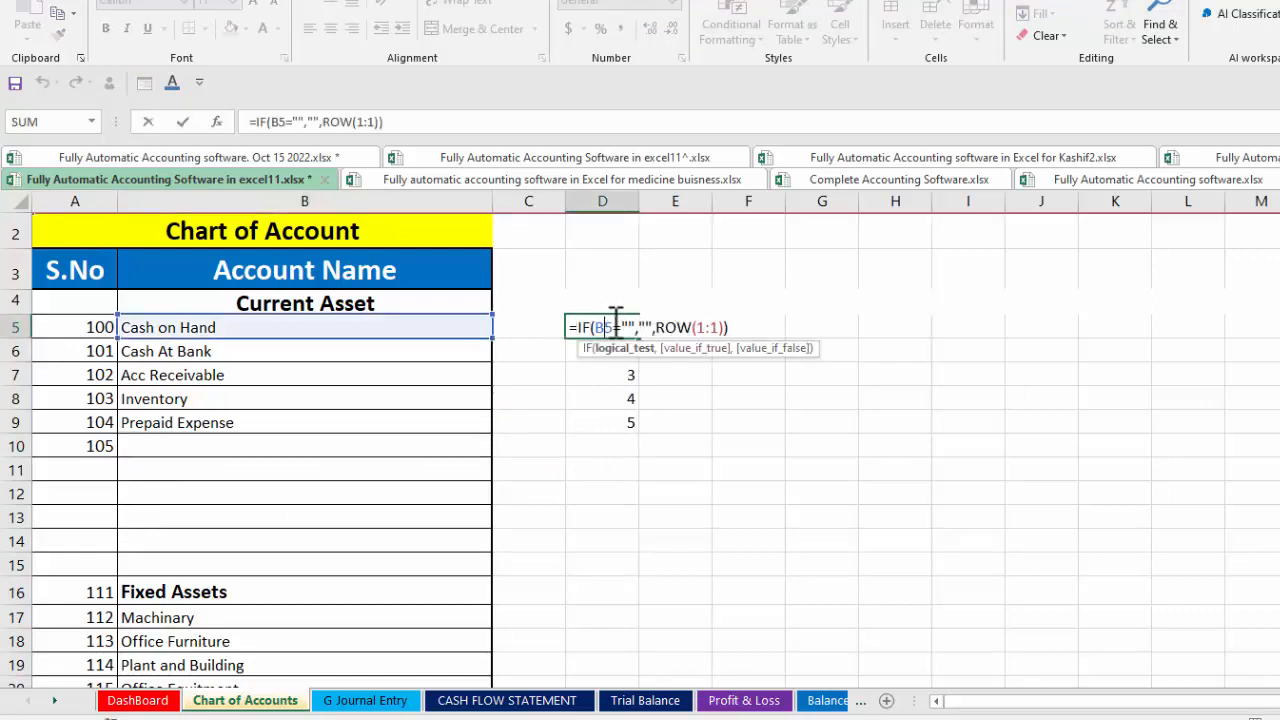
click(706, 327)
text(00)
click(737, 327)
text(00)
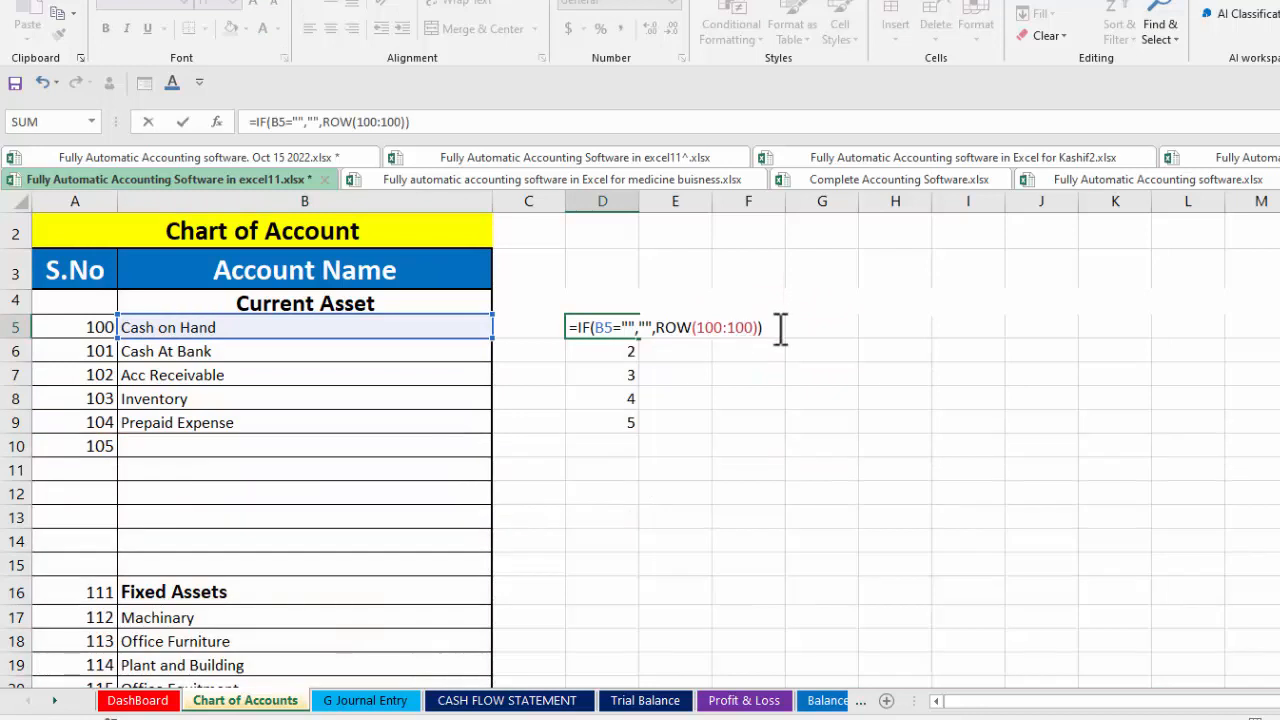
key(Return)
click(614, 329)
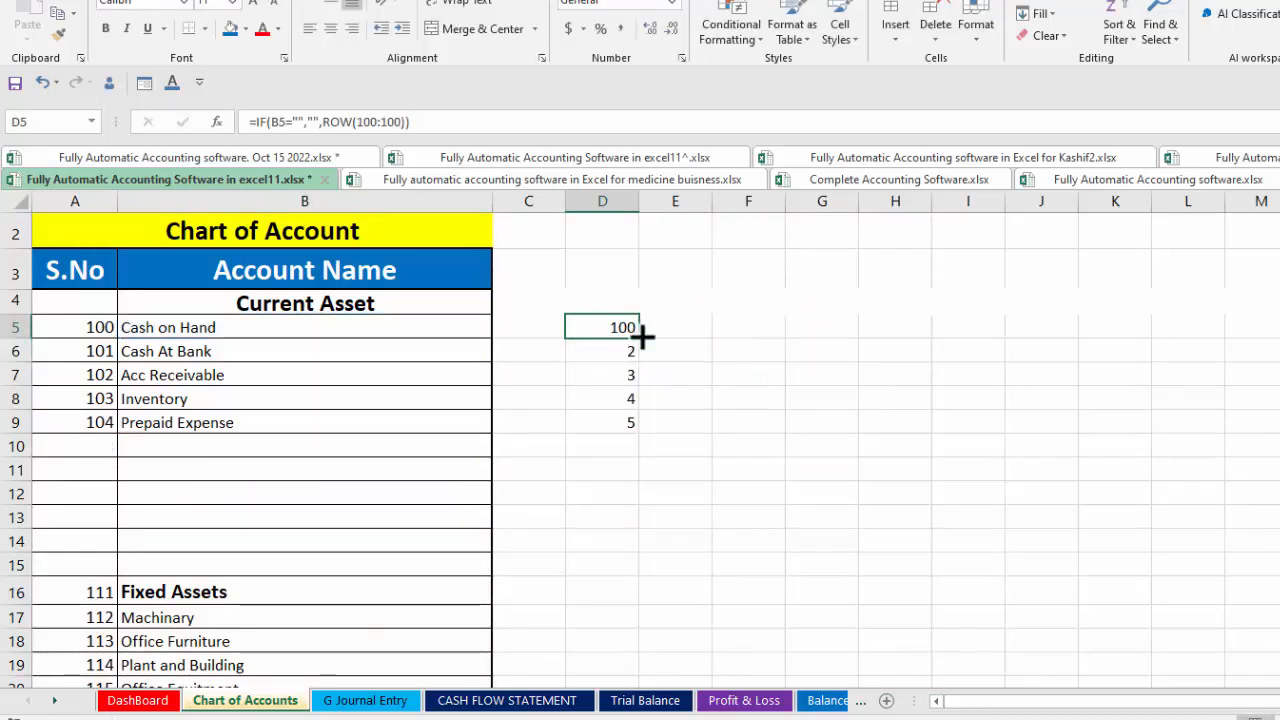
drag(641, 338, 623, 591)
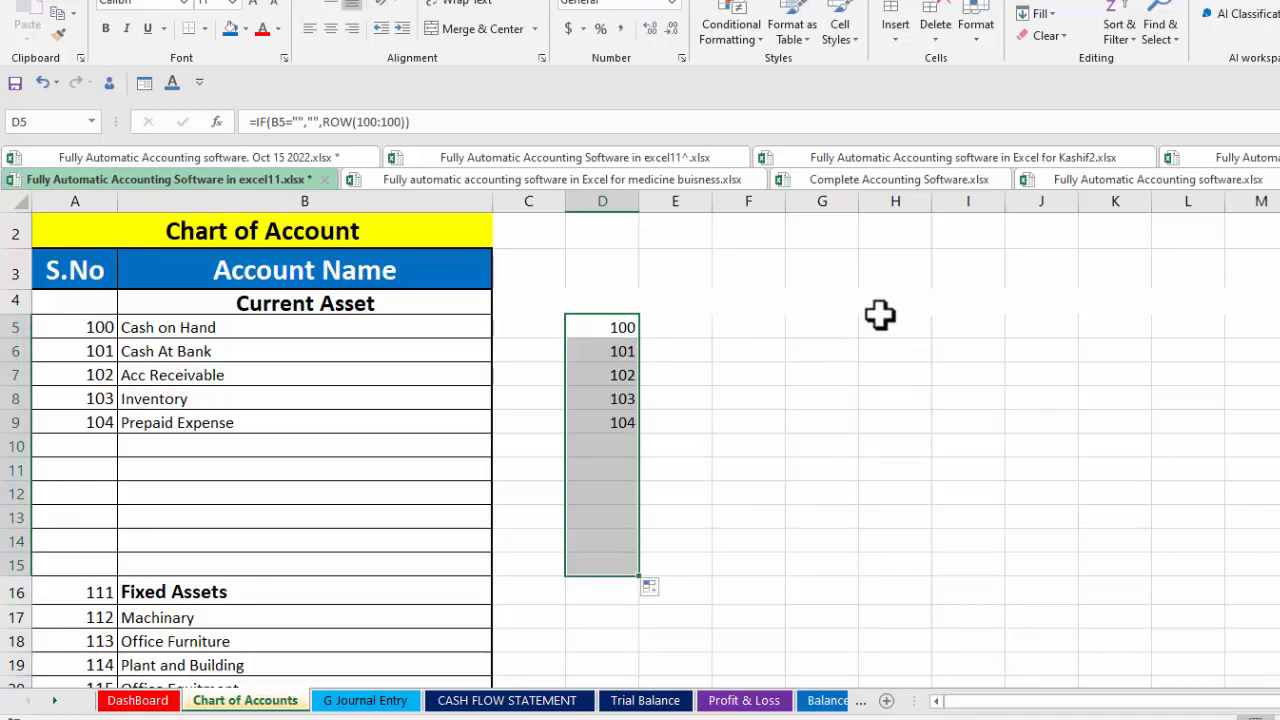
- Open the G Journal Entry sheet and examine the GL number and date of the first entry
scroll(640, 450, down, 6)
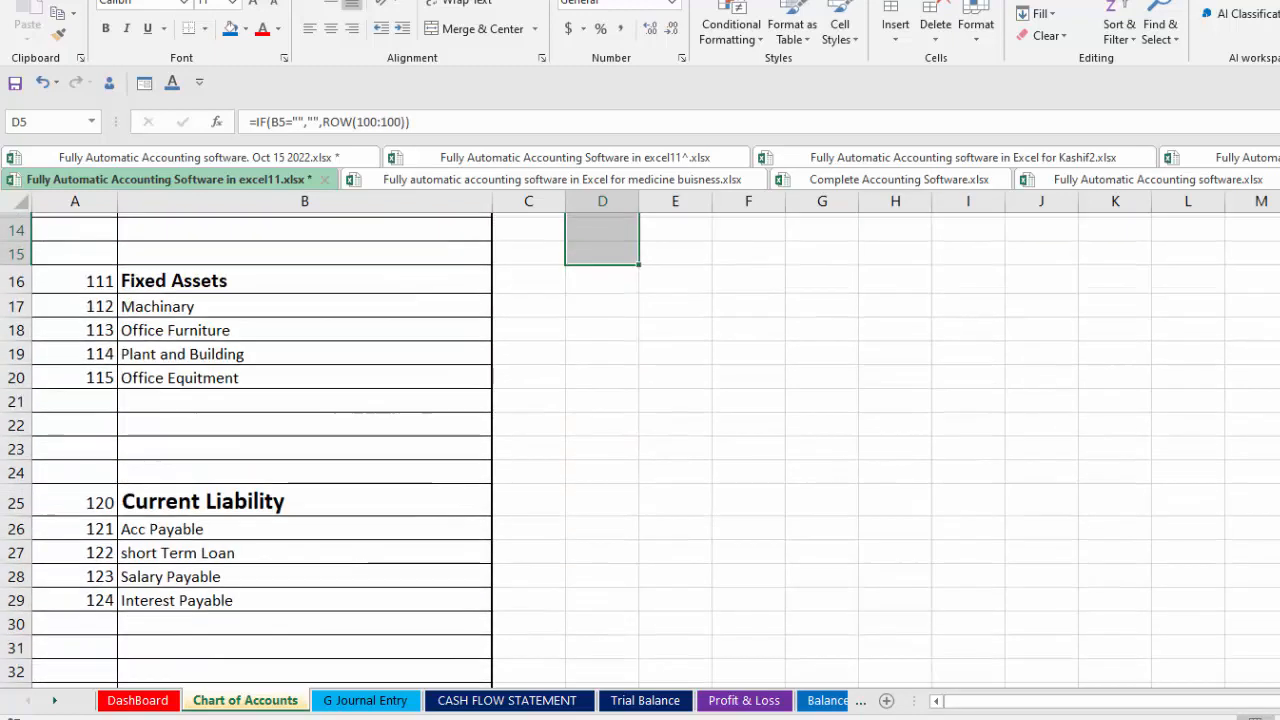
scroll(640, 450, down, 1)
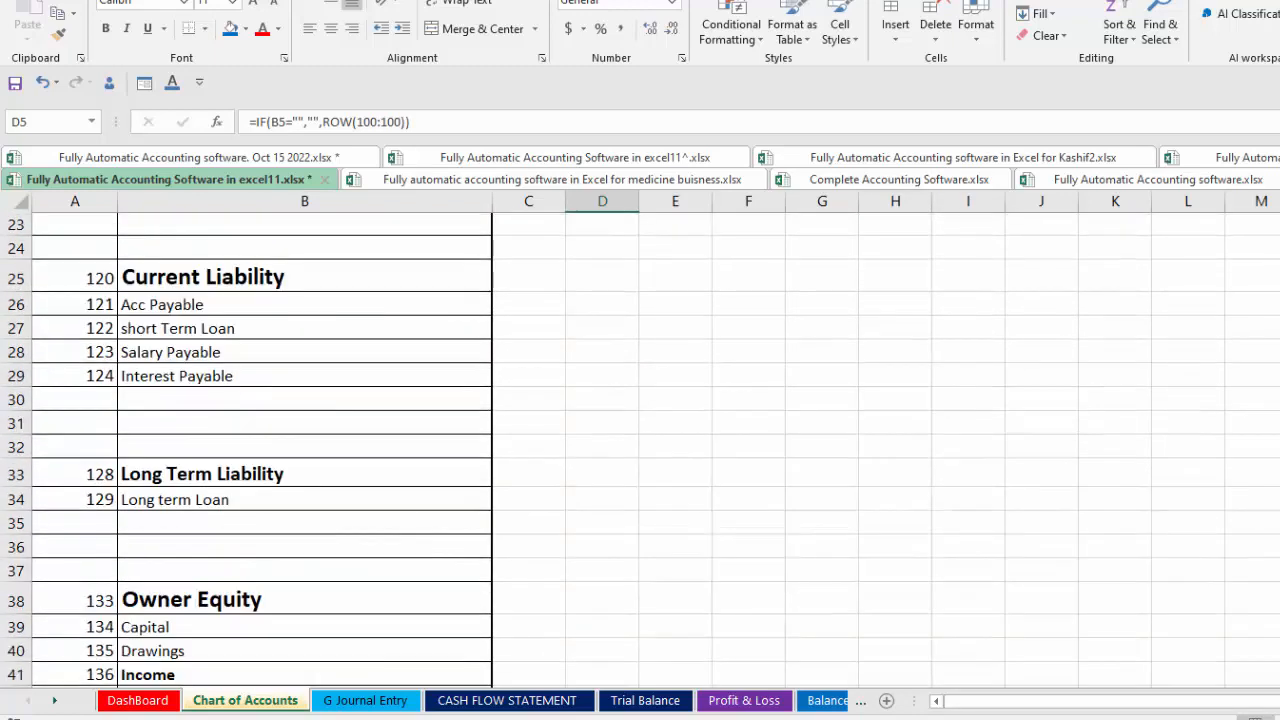
scroll(734, 363, up, 5)
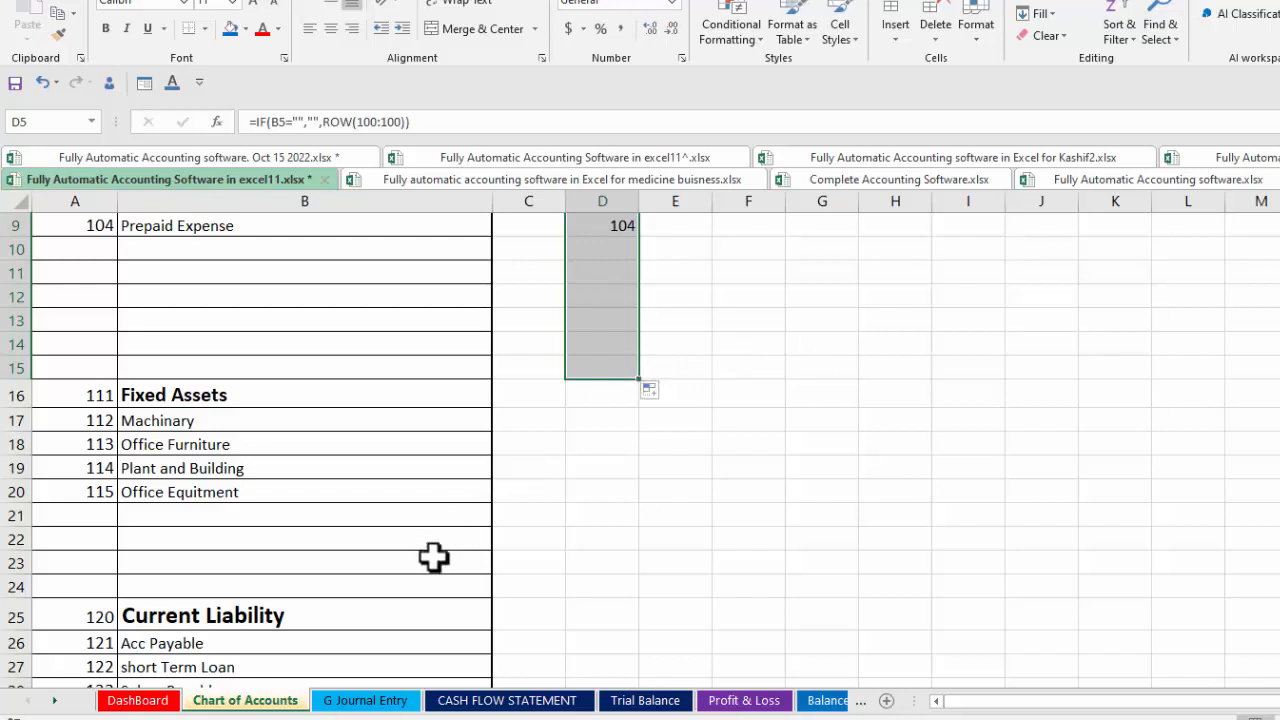
click(364, 701)
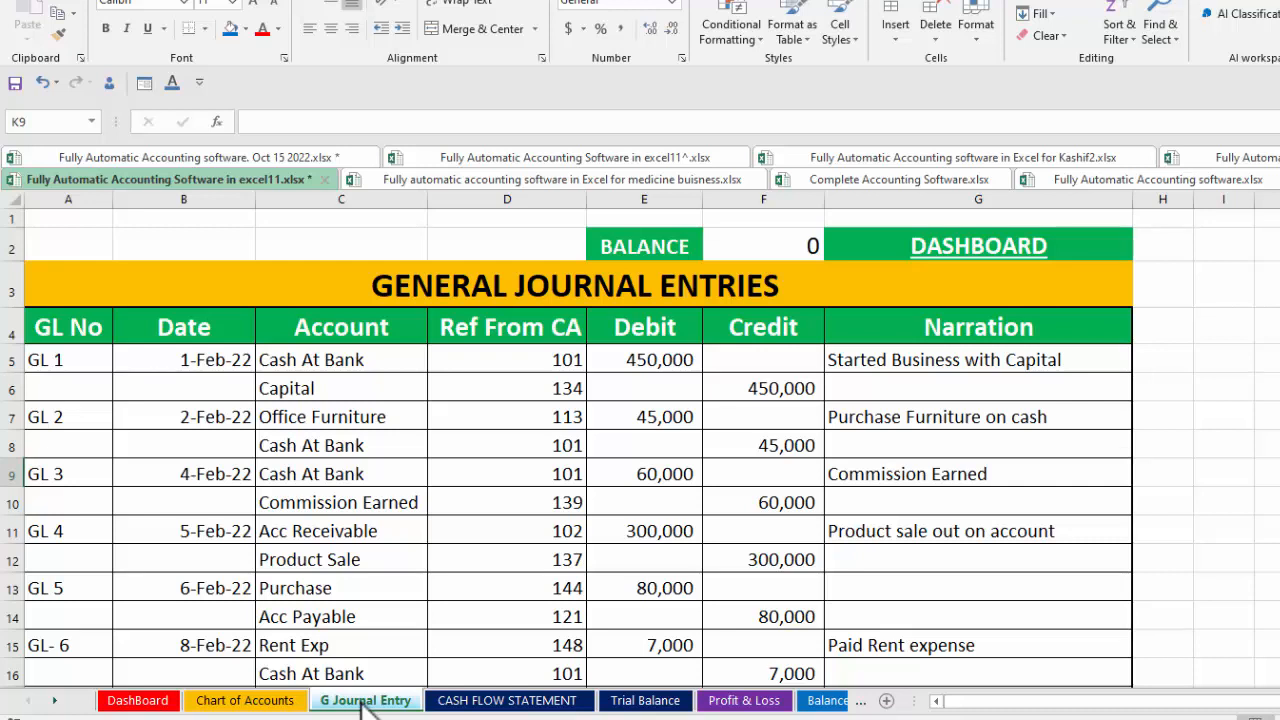
click(67, 367)
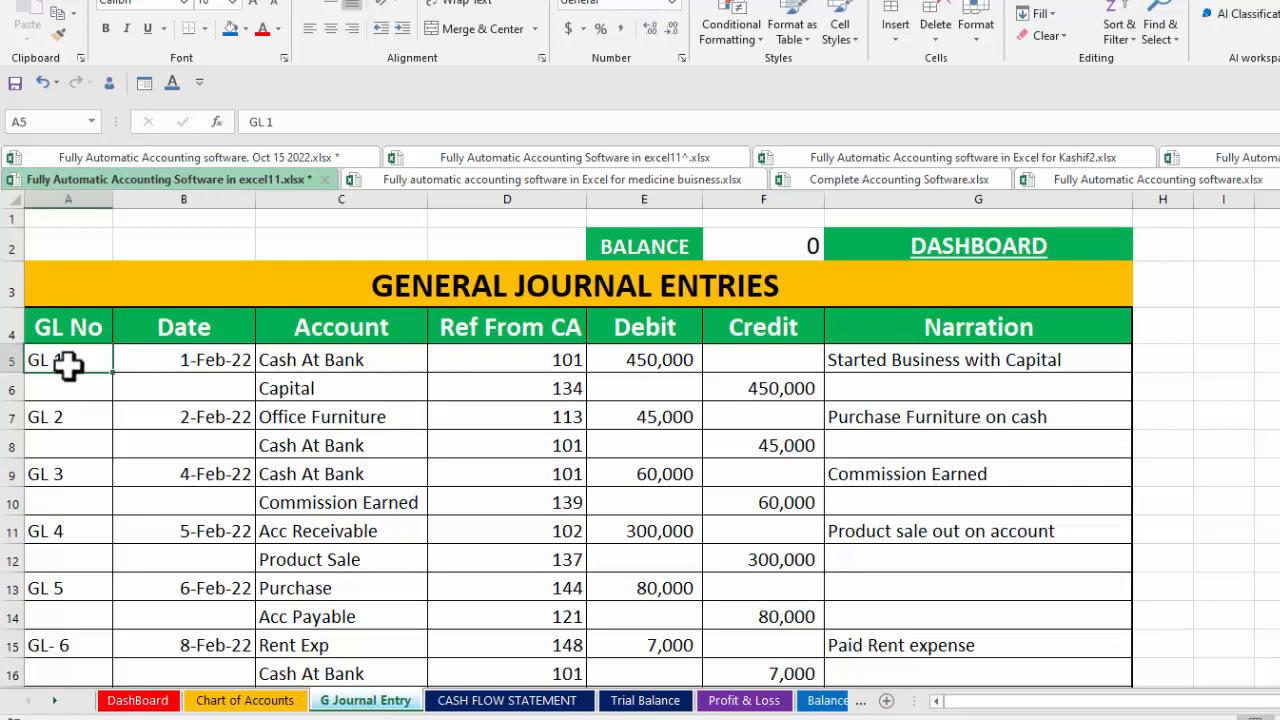
click(185, 366)
double_click(185, 366)
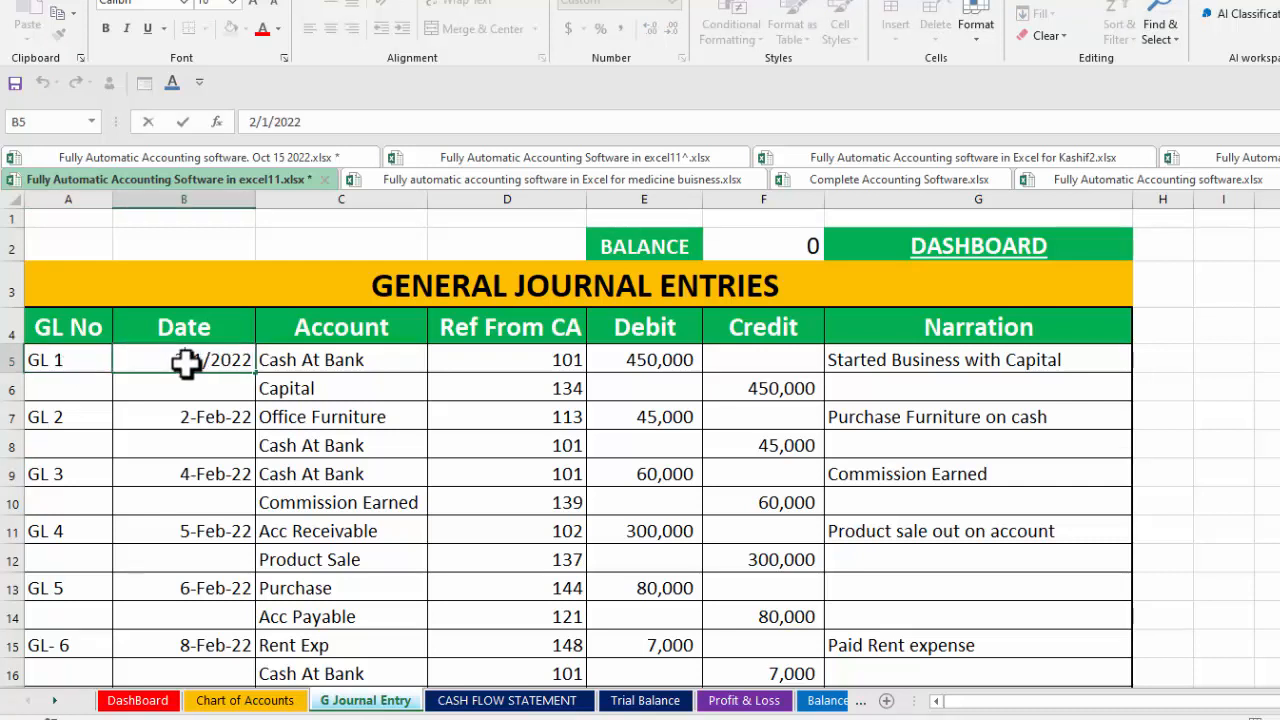
key(Return)
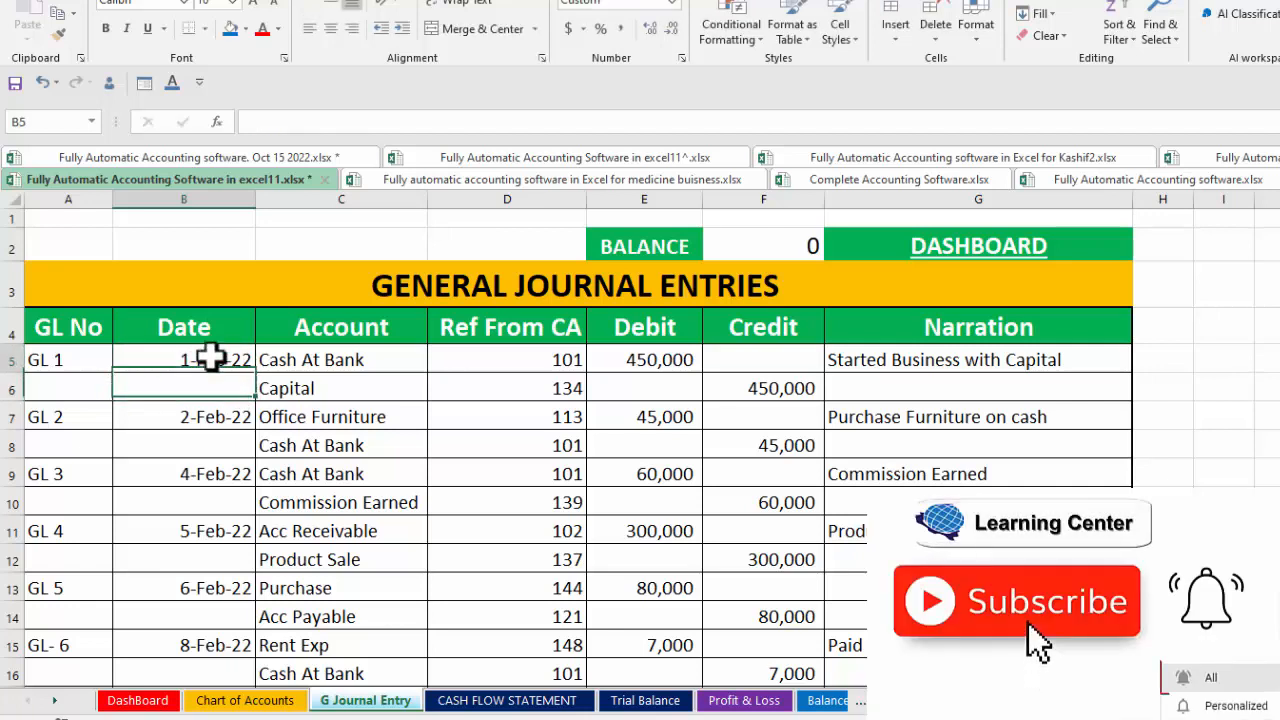
click(209, 356)
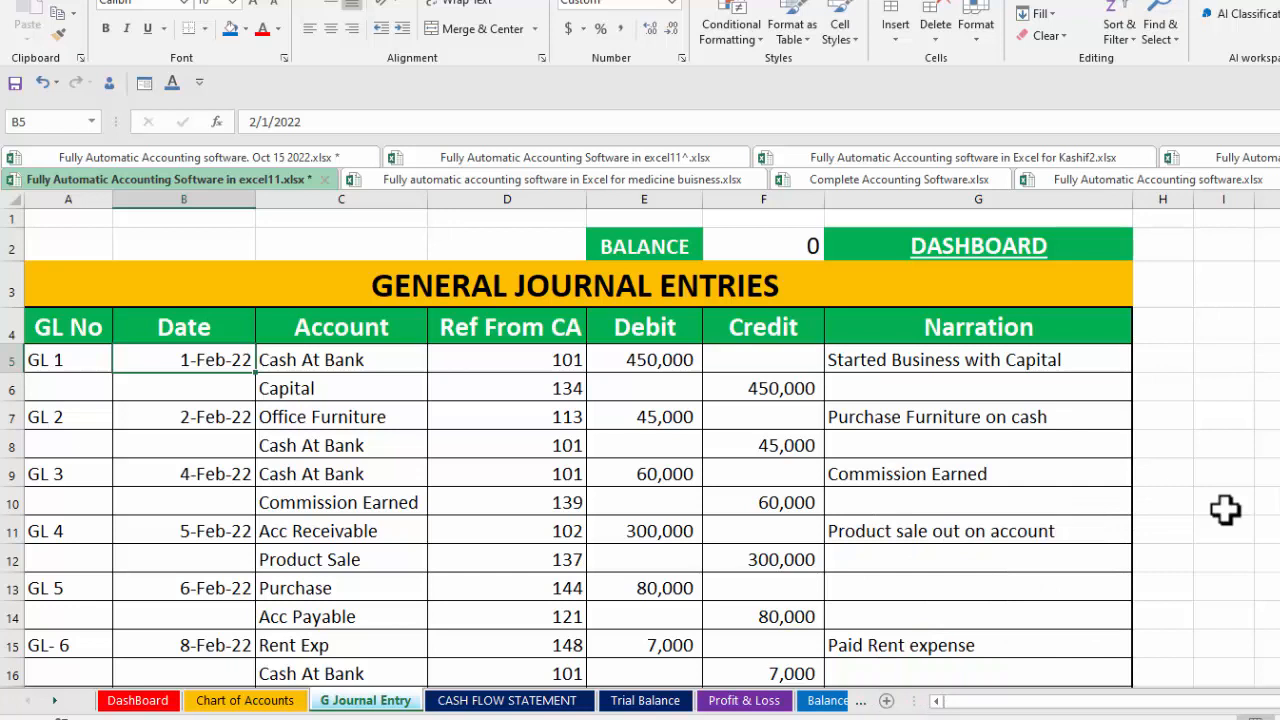
- Browse the accounts offered in the dropdown of the first entry's Account cell, C5, without changing the selection
click(385, 365)
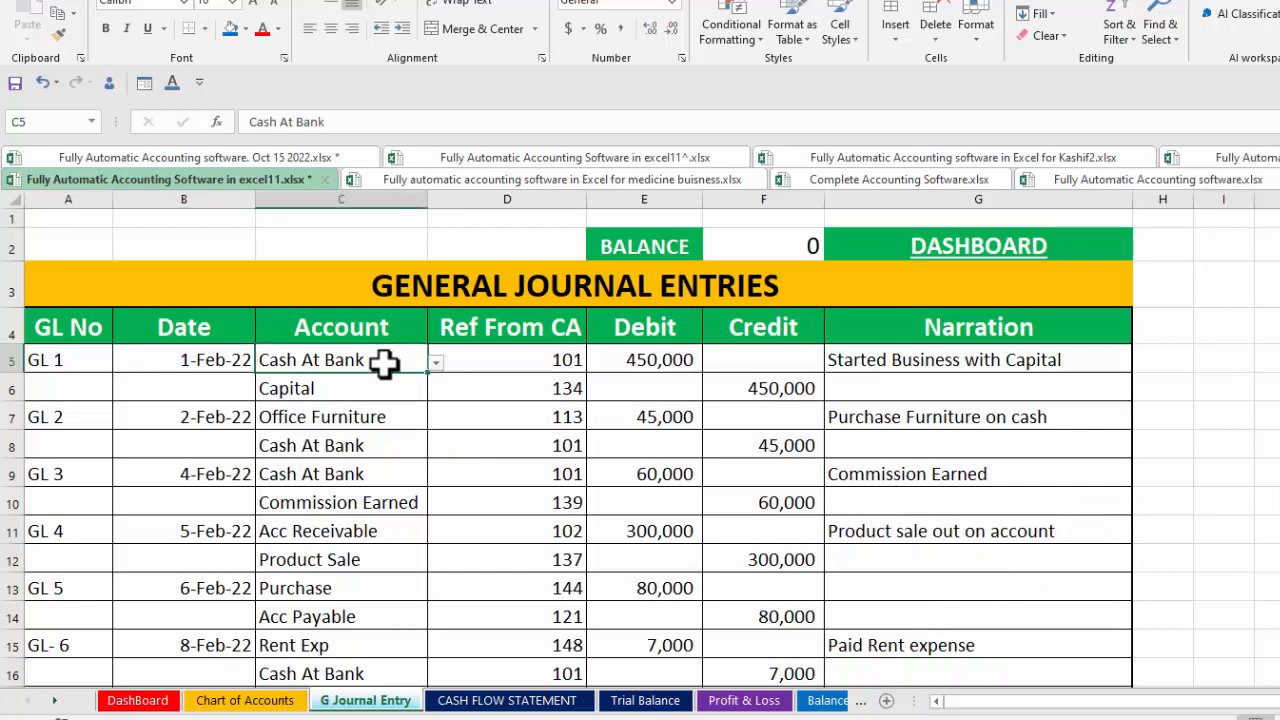
click(434, 364)
drag(436, 403, 424, 447)
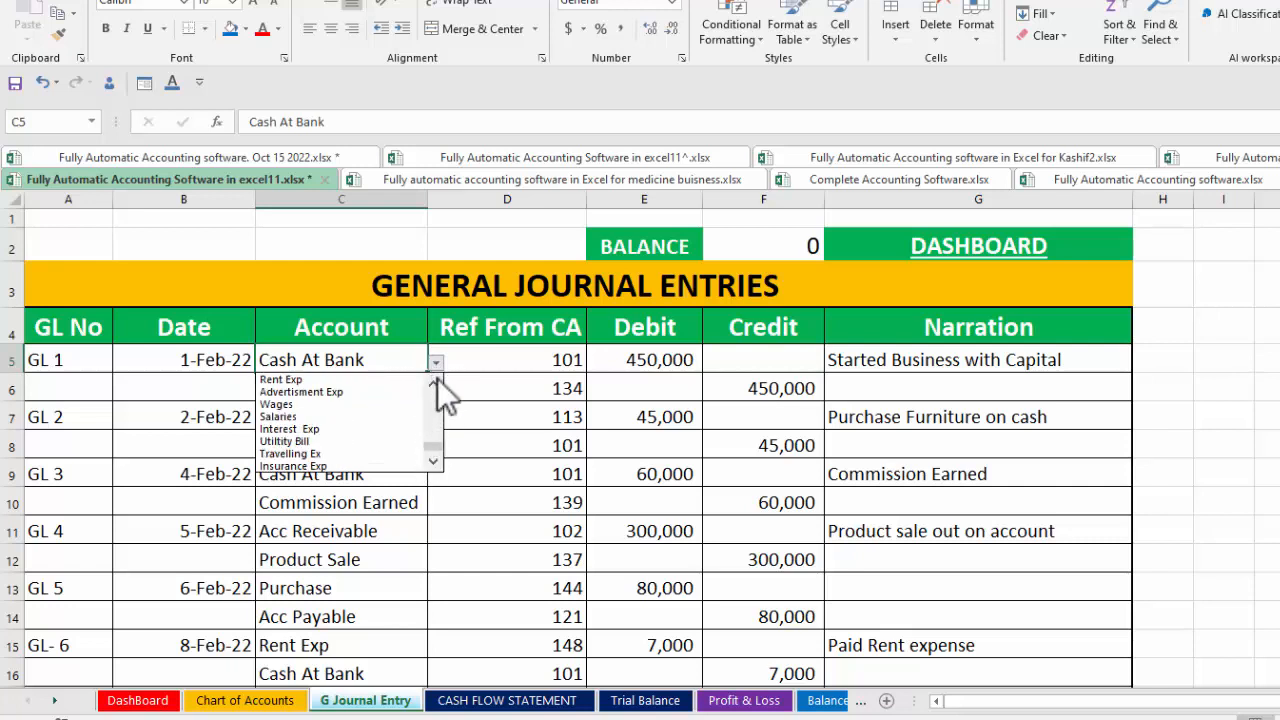
click(1152, 367)
- Start a data validation rule for the empty cell I5 that allows a List
click(1155, 352)
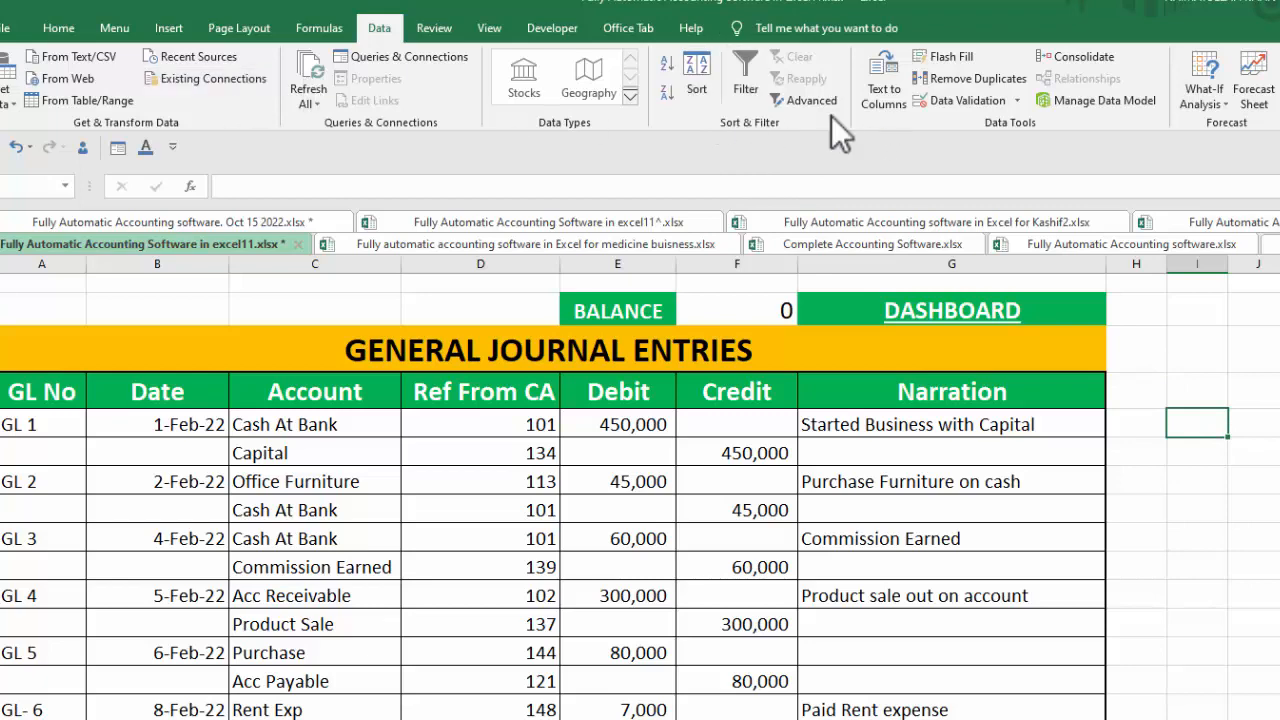
click(971, 110)
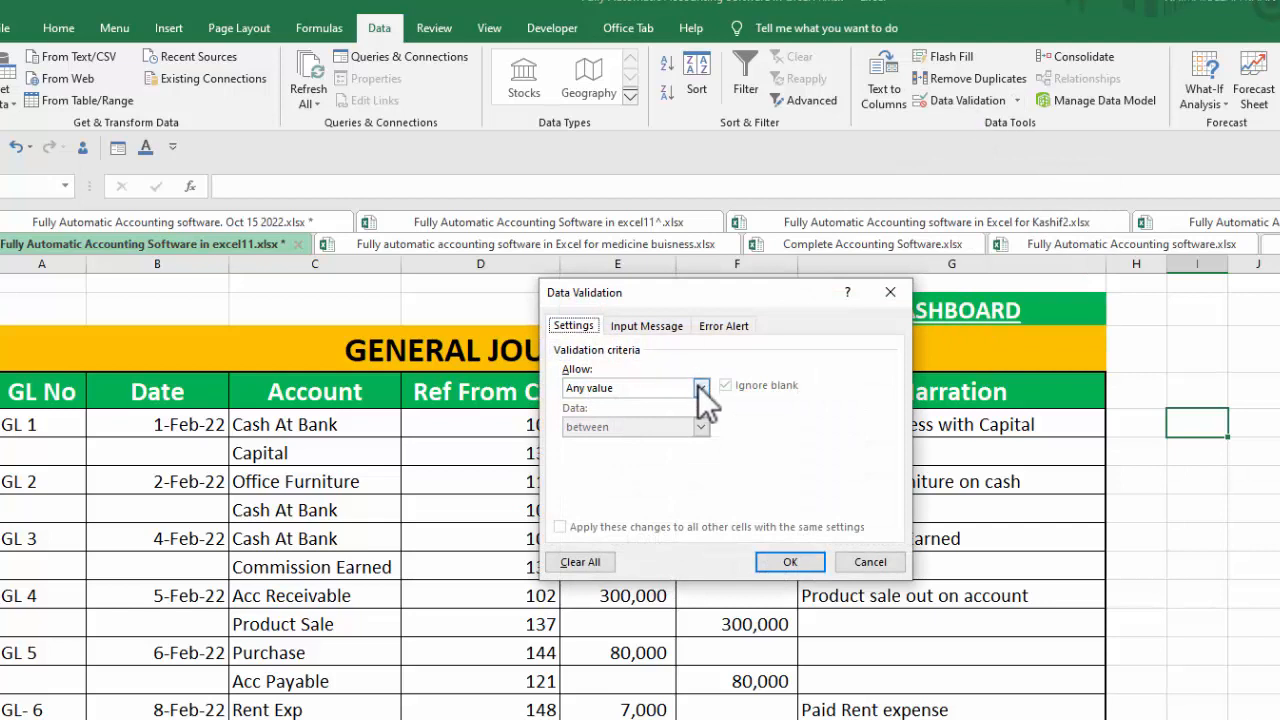
click(700, 390)
click(637, 439)
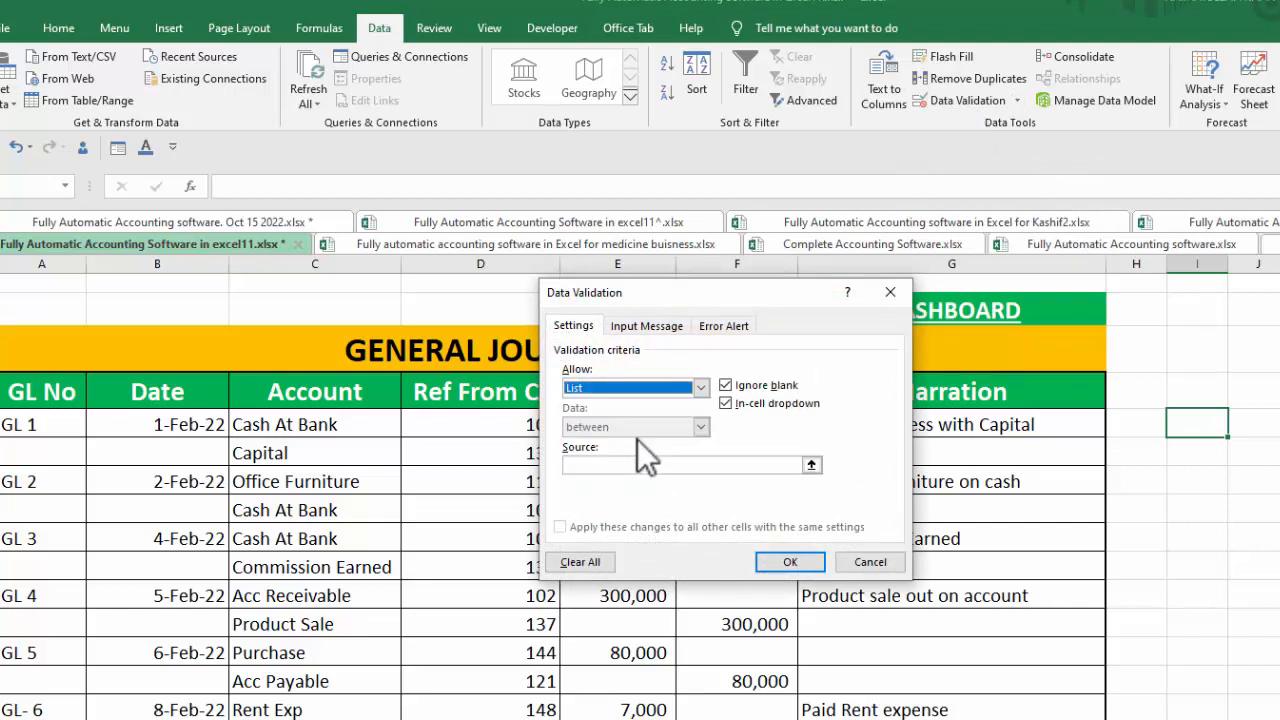
- Set the validation list's source to B5:B61 on the Chart of Accounts sheet and apply the rule
click(623, 466)
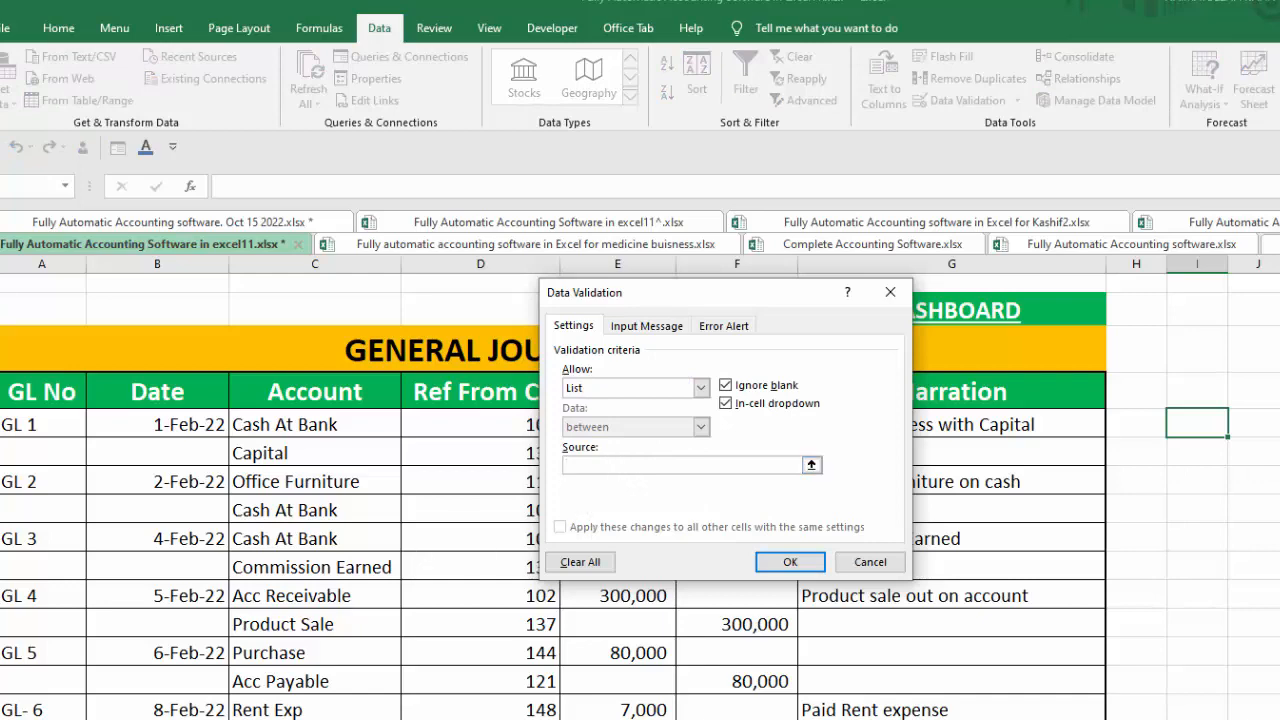
click(277, 718)
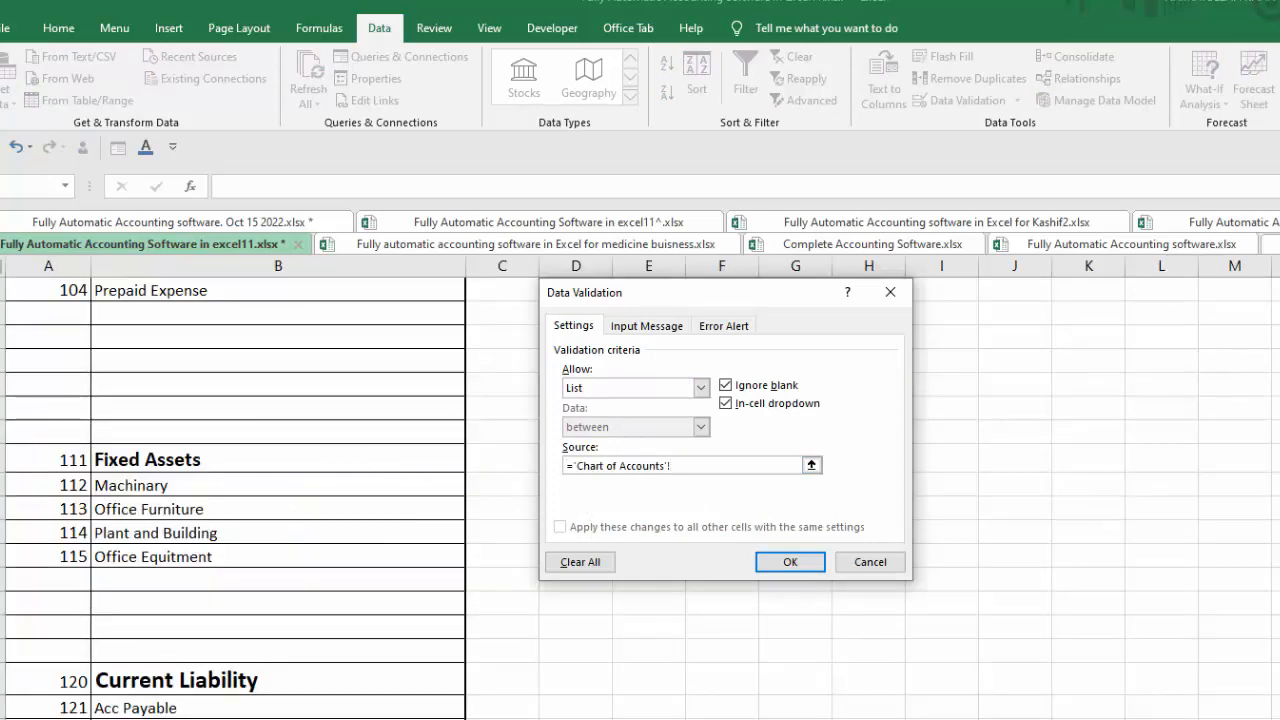
scroll(300, 450, up, 3)
click(308, 418)
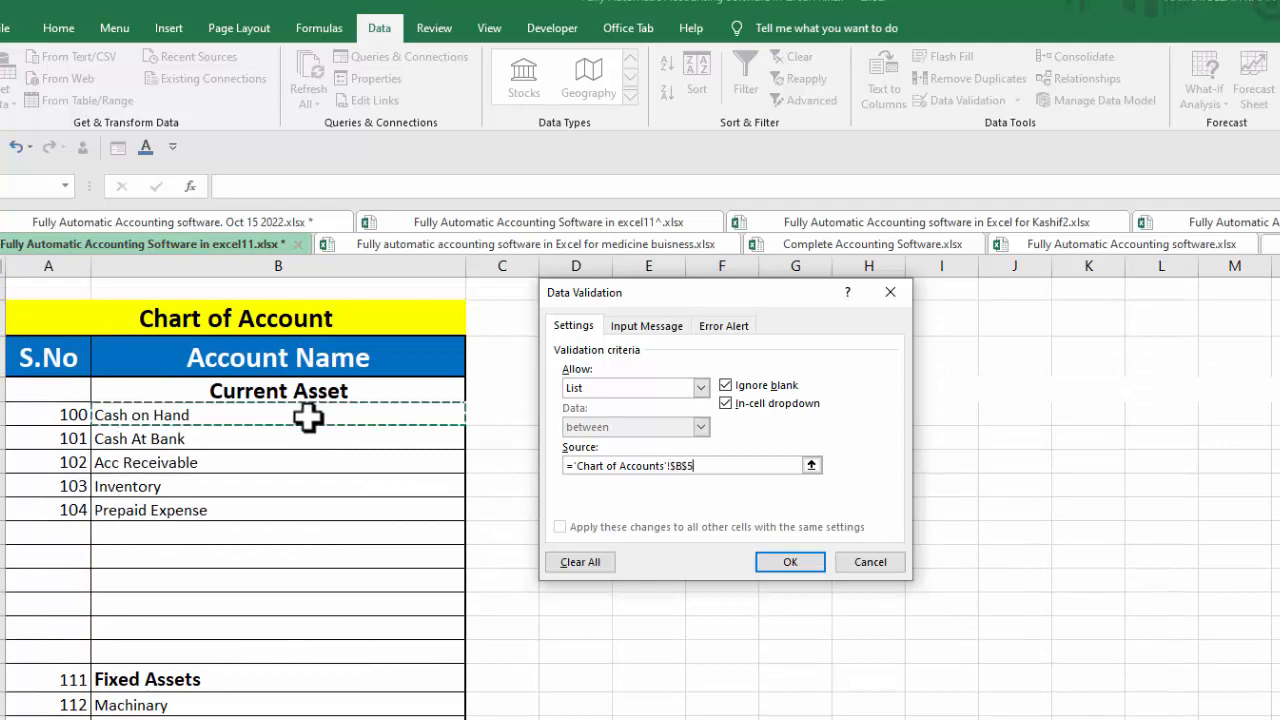
drag(308, 418, 250, 570)
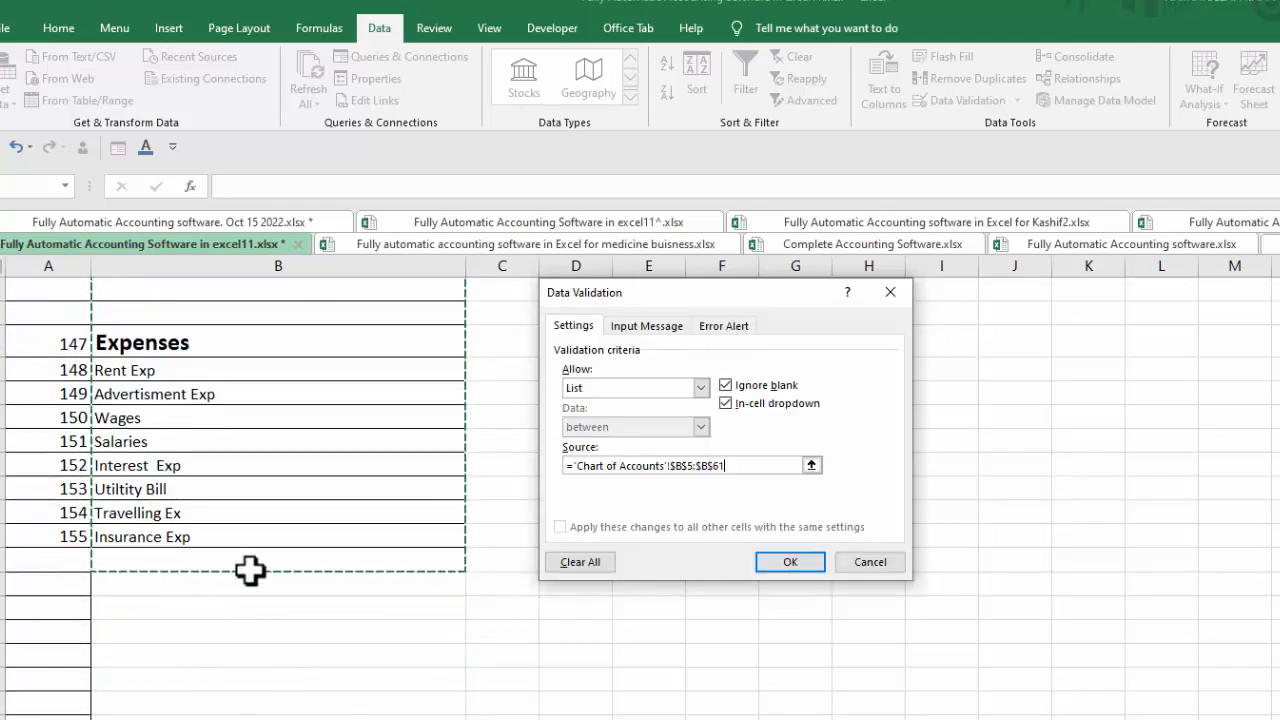
click(780, 558)
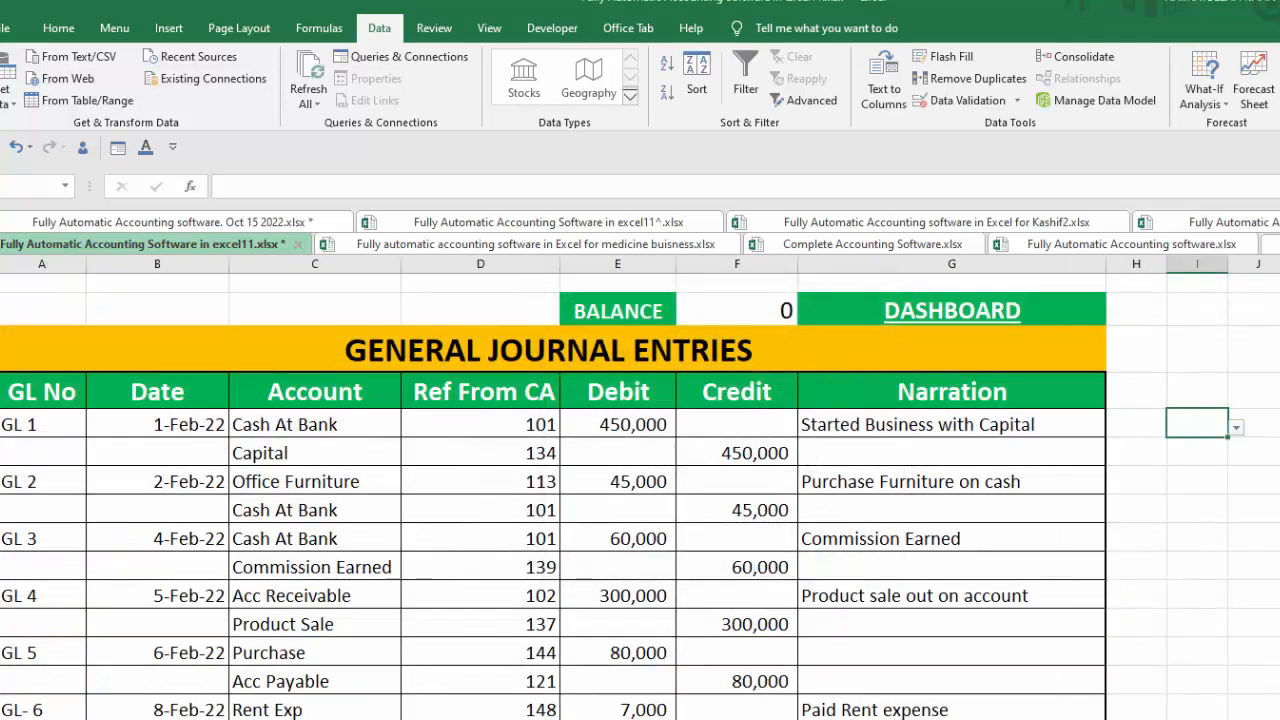
- Browse the accounts in I5's dropdown without choosing one, and fill the dropdown cell down to I13
click(1237, 428)
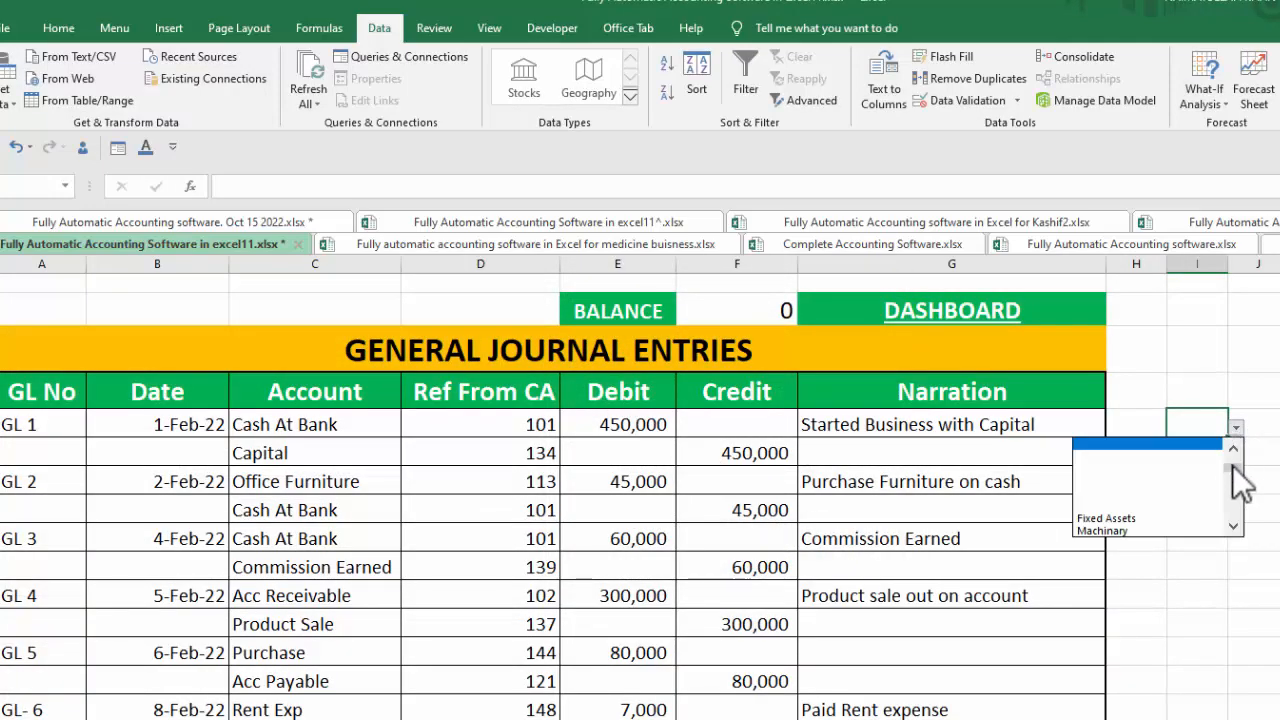
mouse_move(1231, 466)
mouse_down()
mouse_move(1226, 435)
mouse_move(1225, 466)
mouse_up()
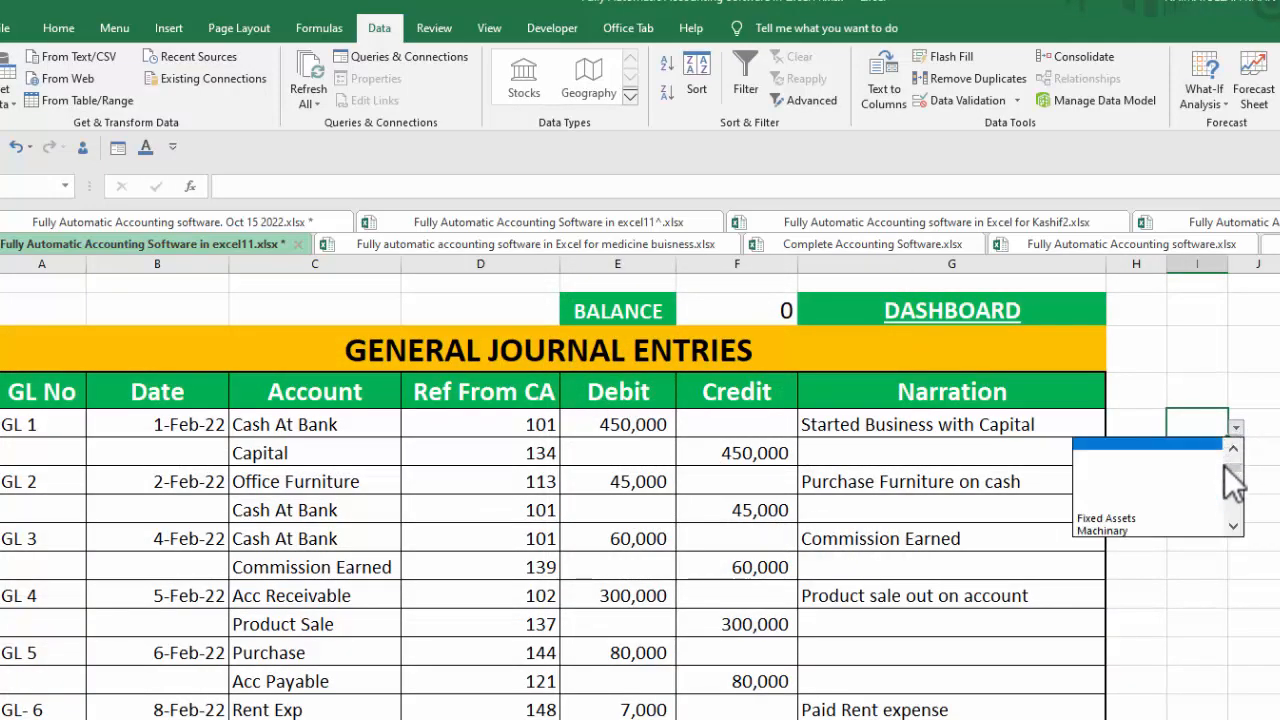
click(1254, 498)
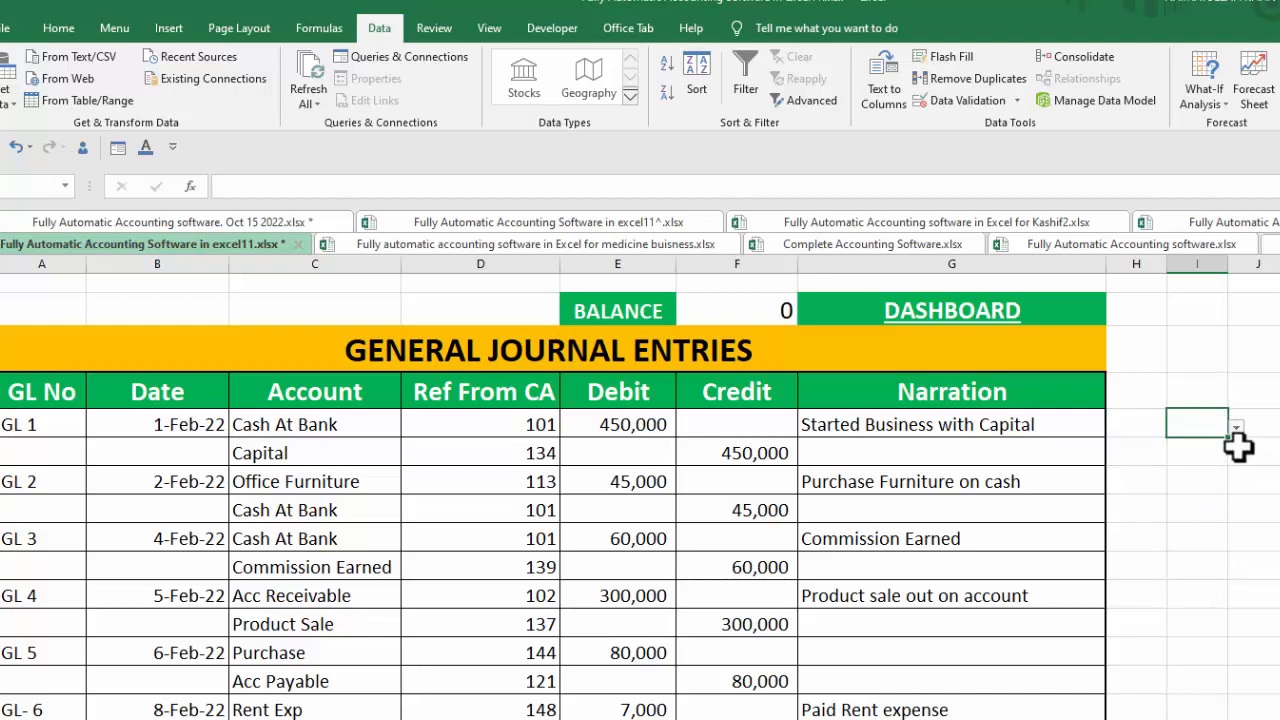
drag(1231, 441, 1230, 680)
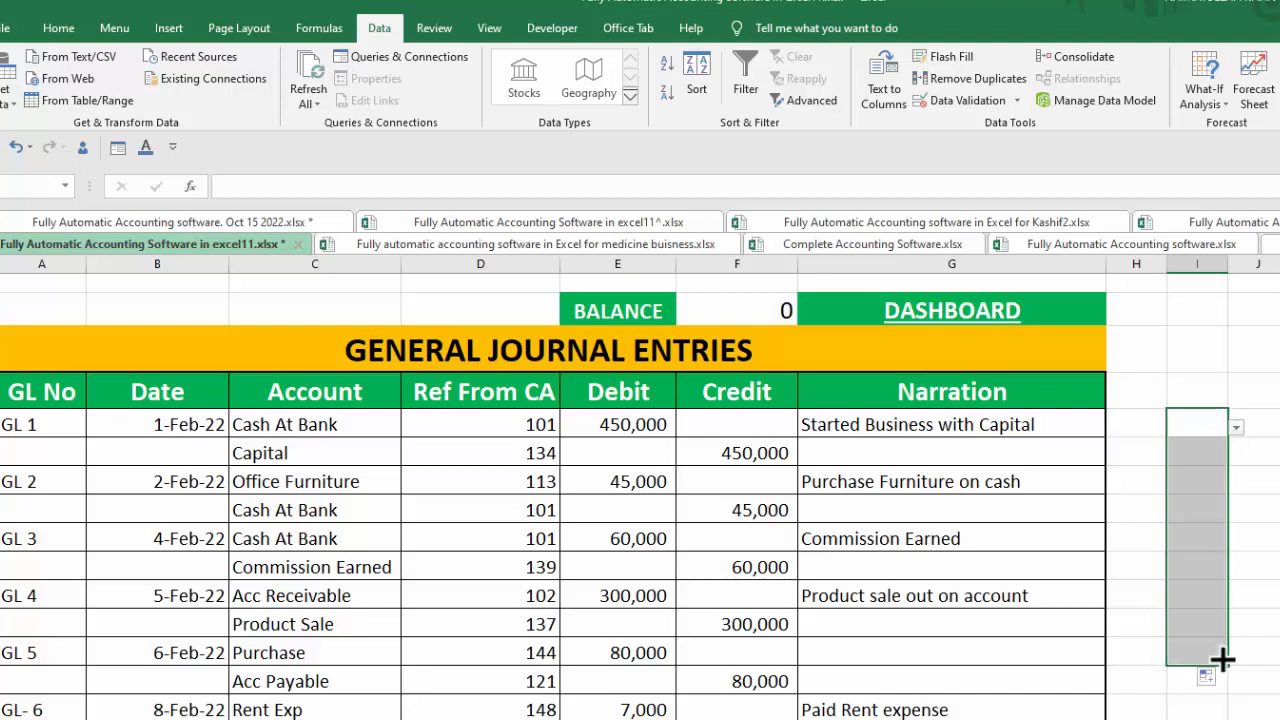
click(1211, 538)
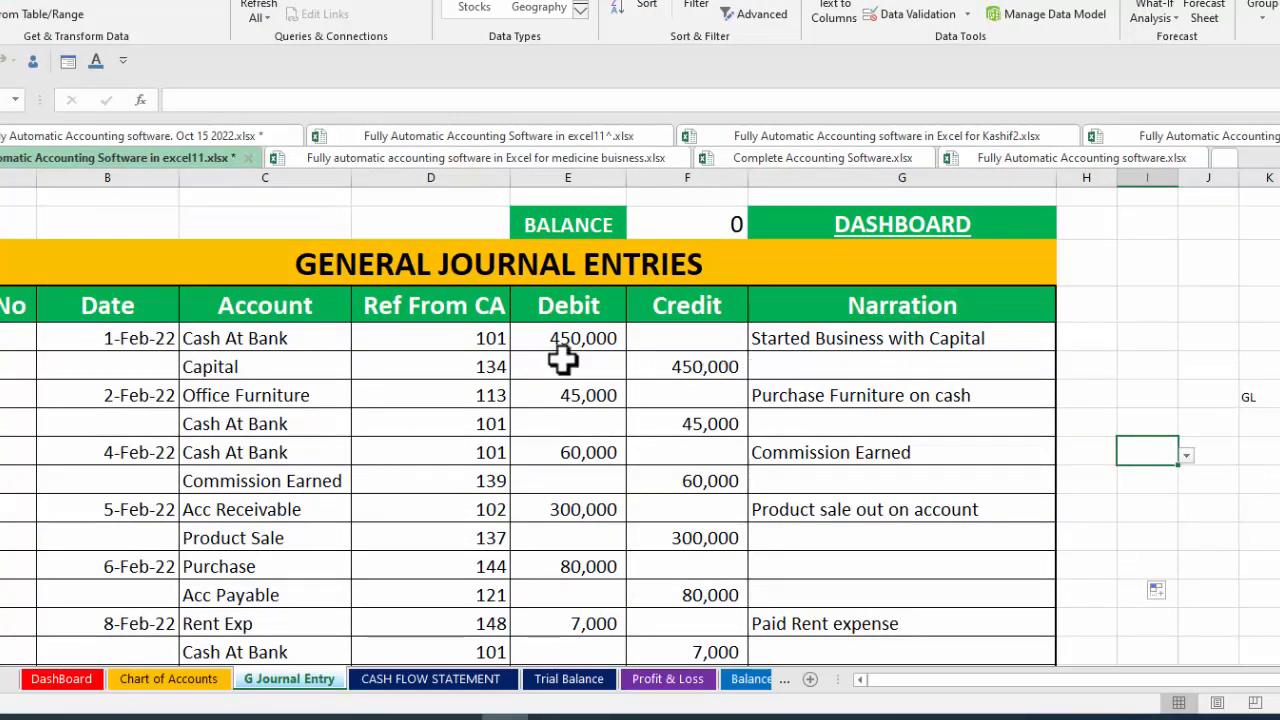
- Try replacing D5's formula with a SUMIF whose range is 'Chart of Accounts'!B5:B
click(515, 433)
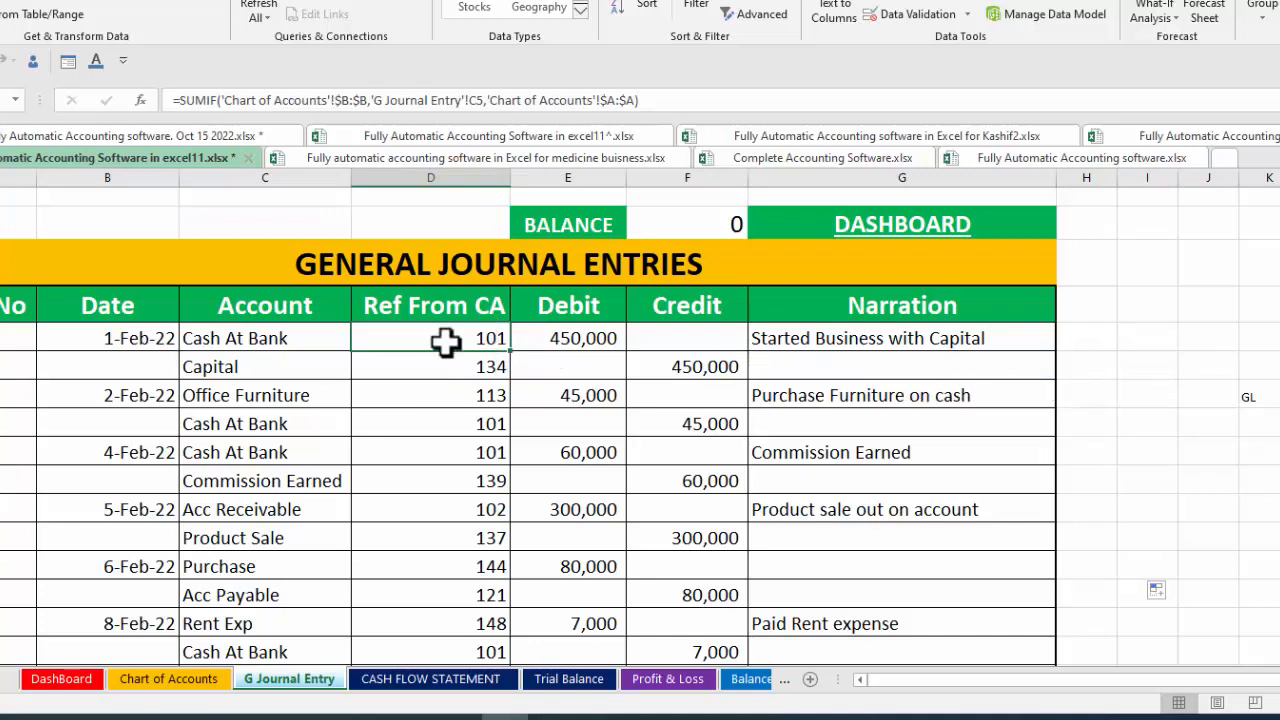
text(=)
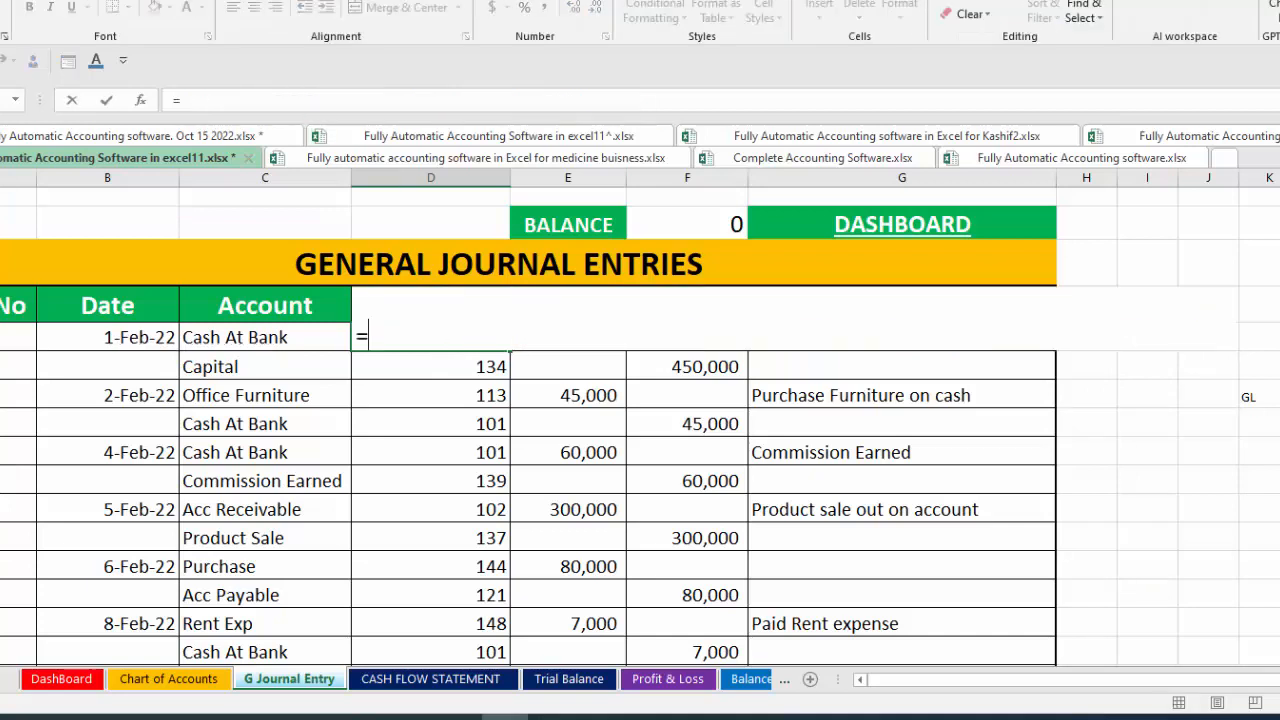
text(sumif)
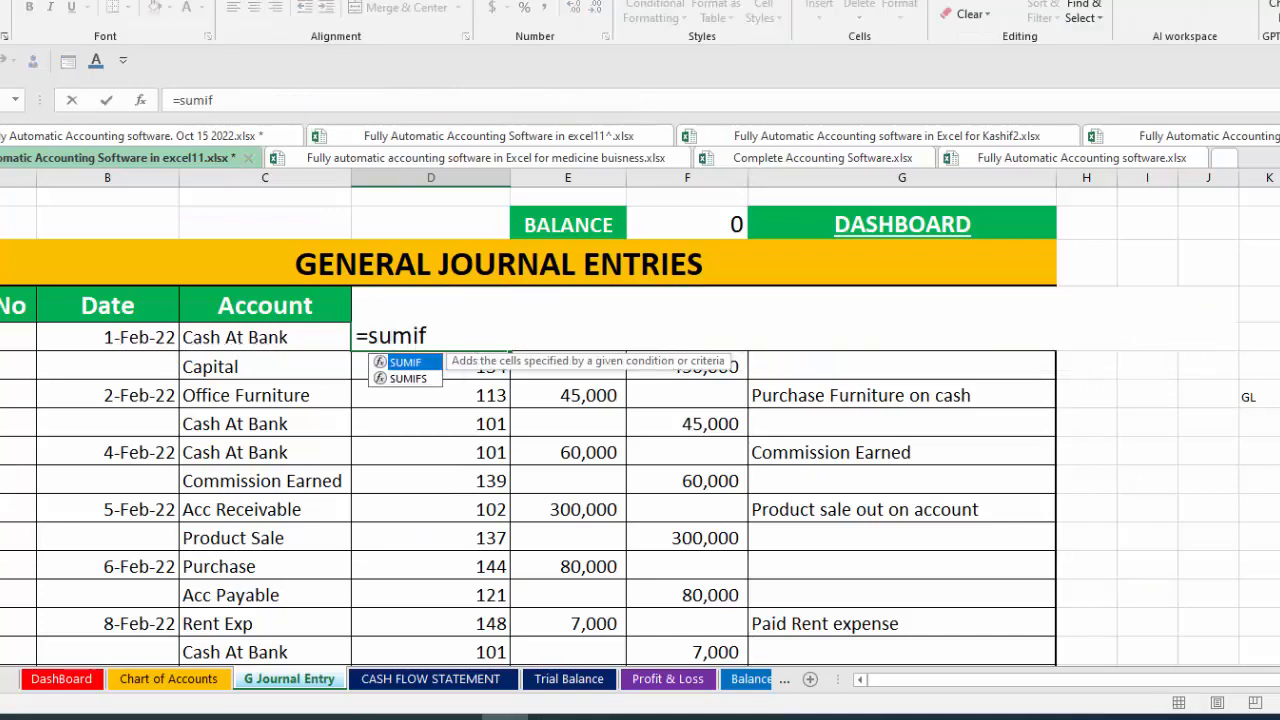
text(()
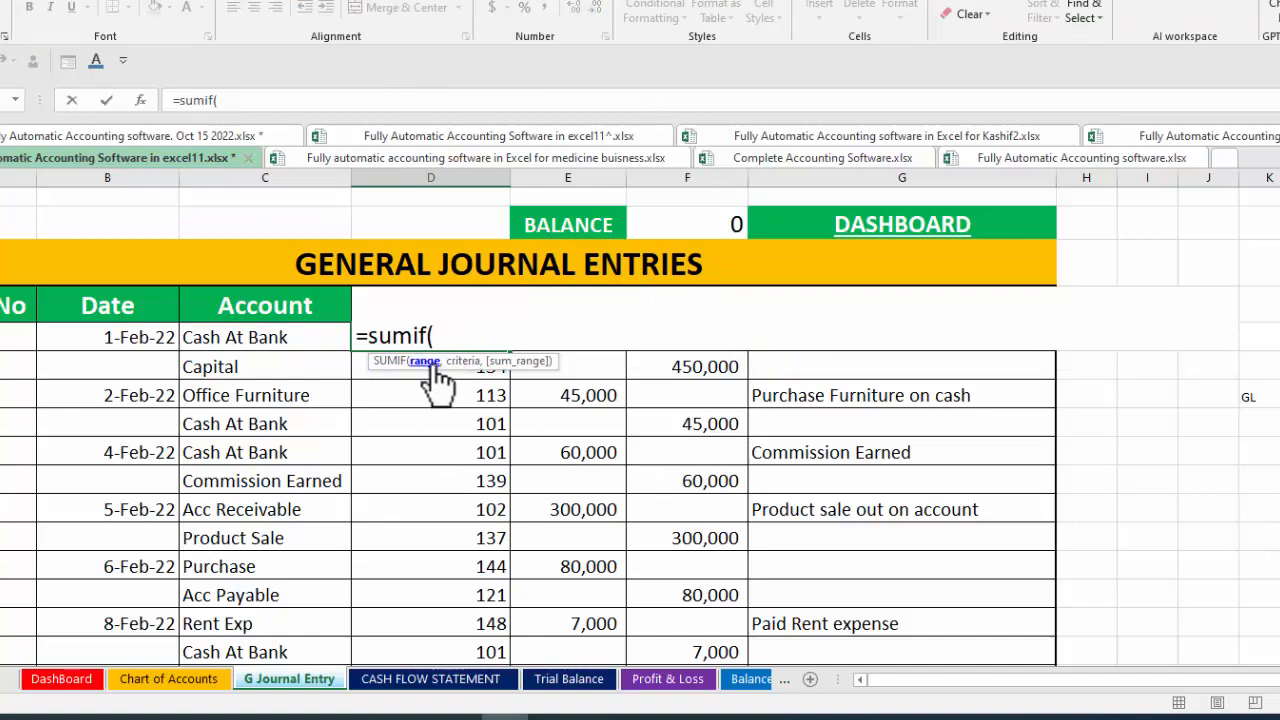
click(177, 677)
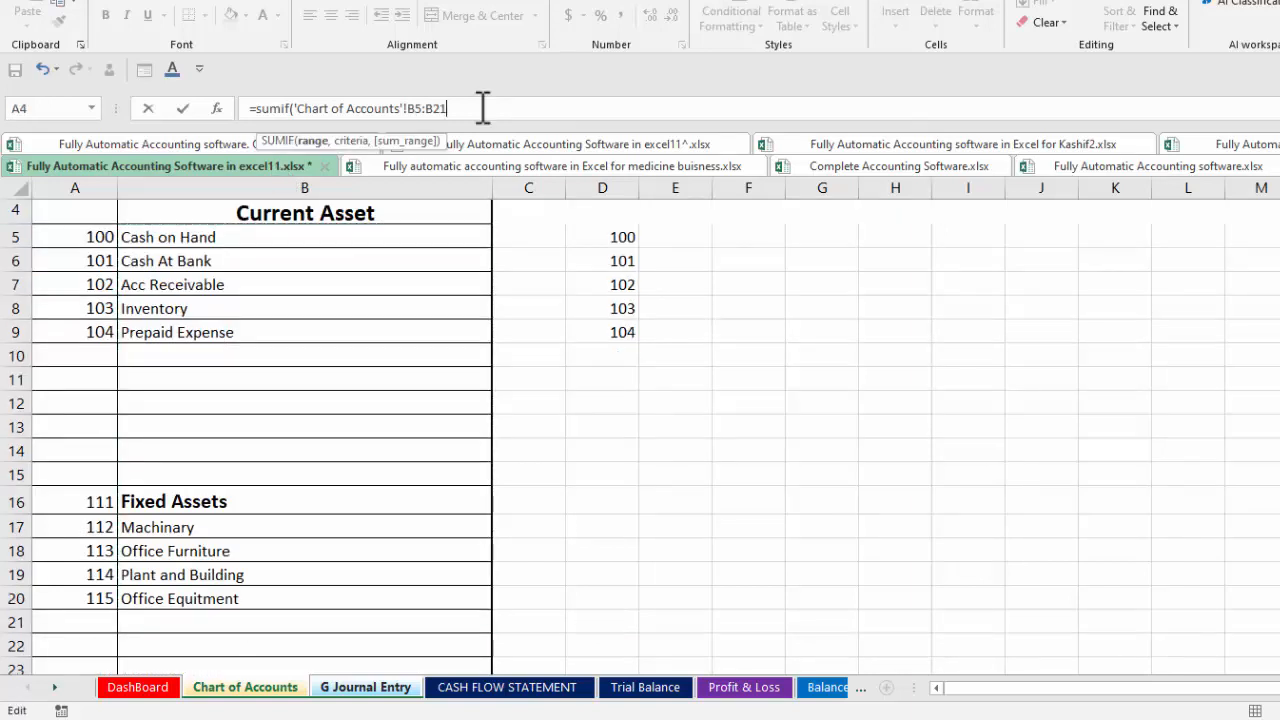
key(BackSpace)
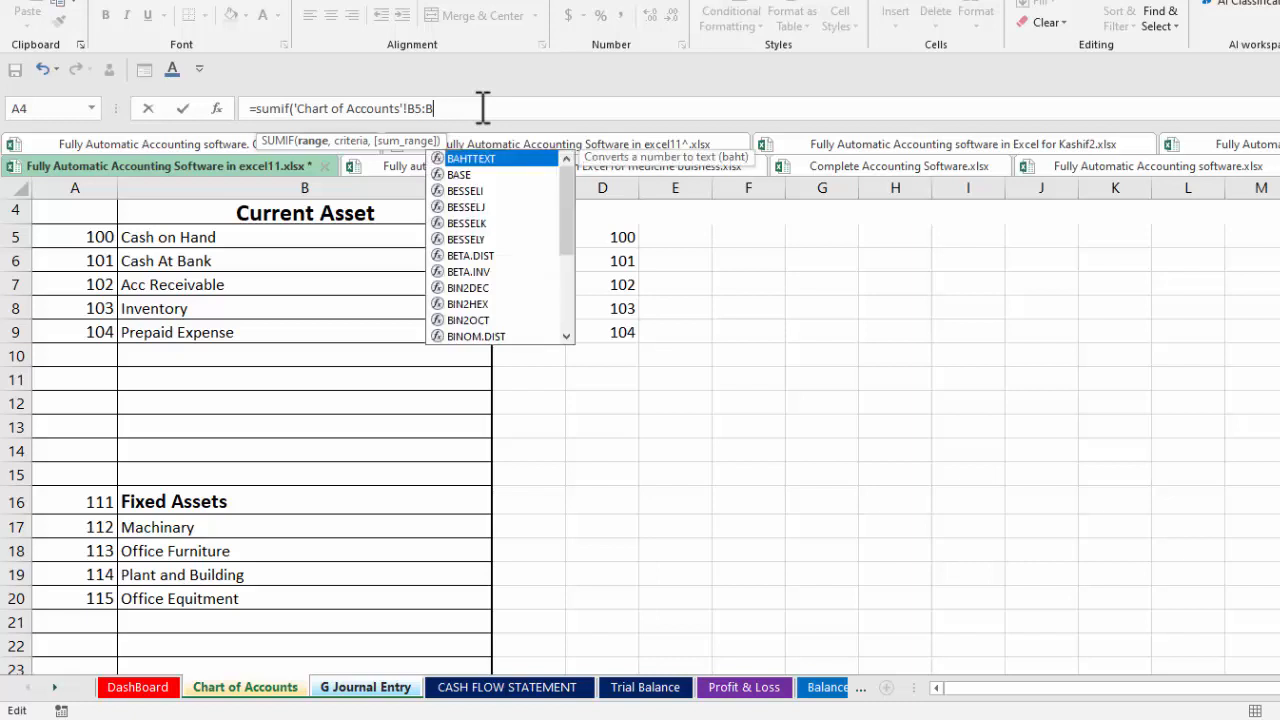
text())
key(BackSpace)
text(,)
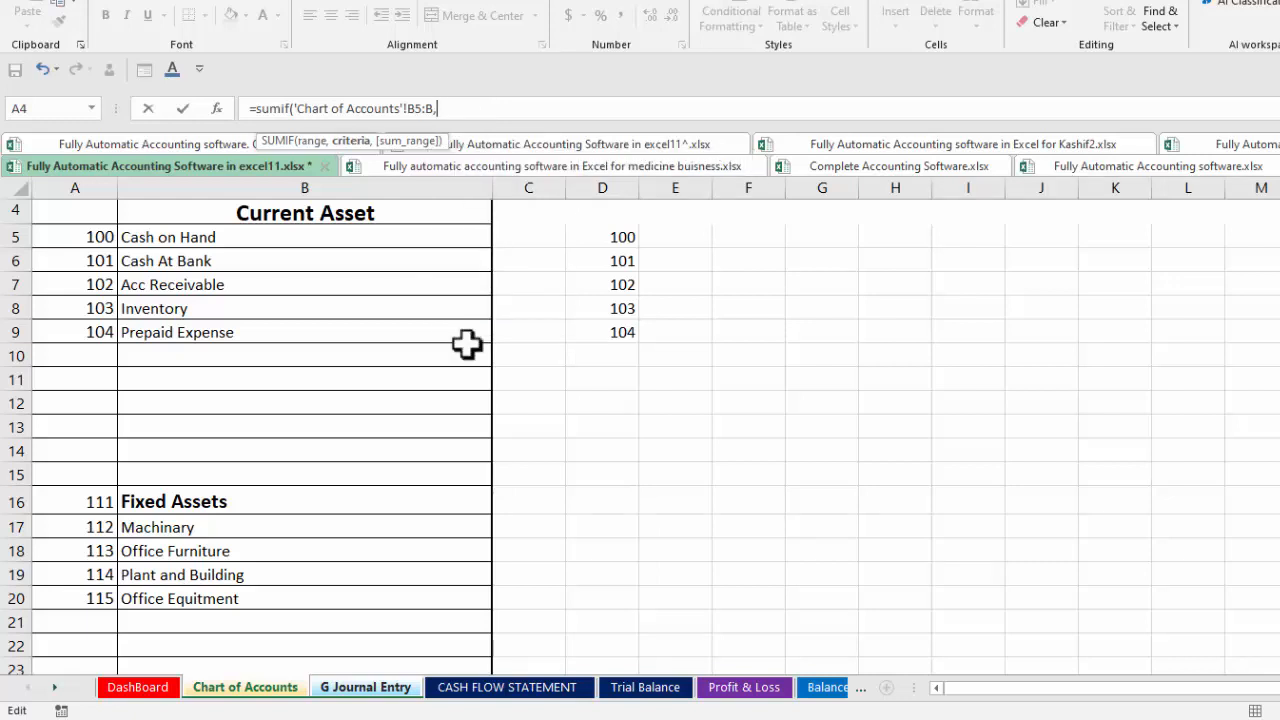
- Add the first entry's account cell, 'G Journal Entry'!C5, as the SUMIF criteria
click(376, 686)
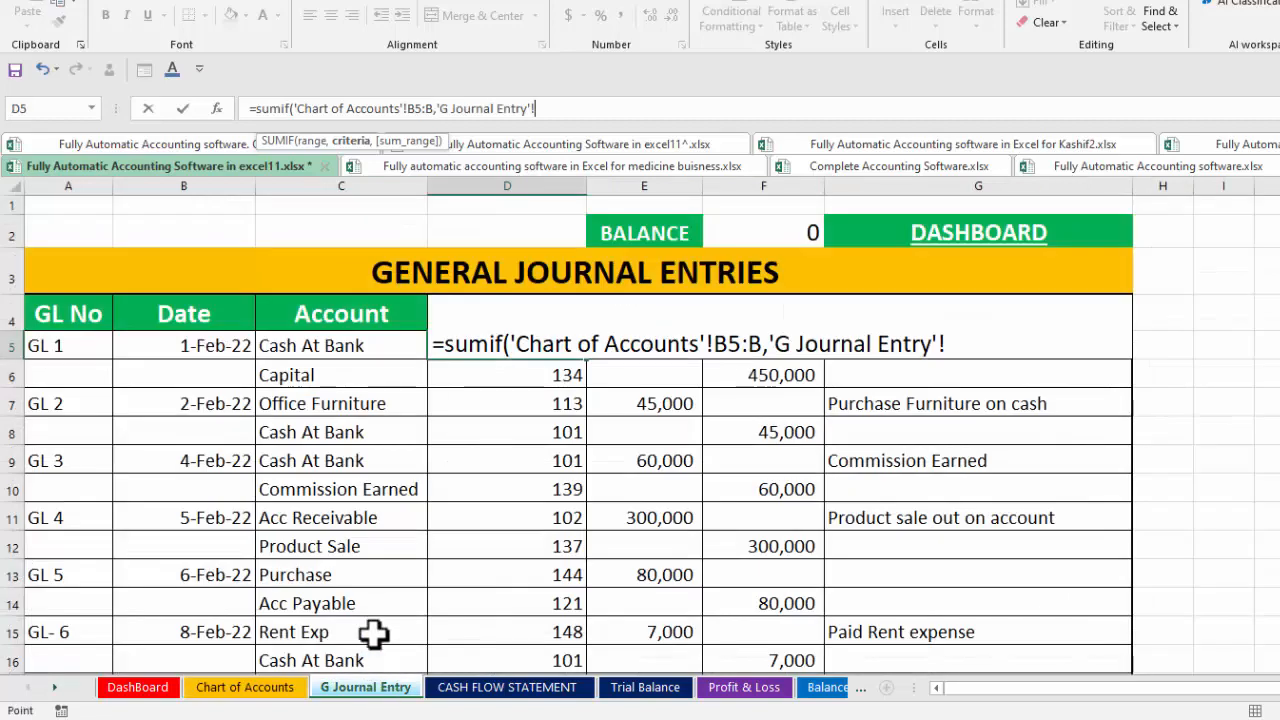
click(345, 345)
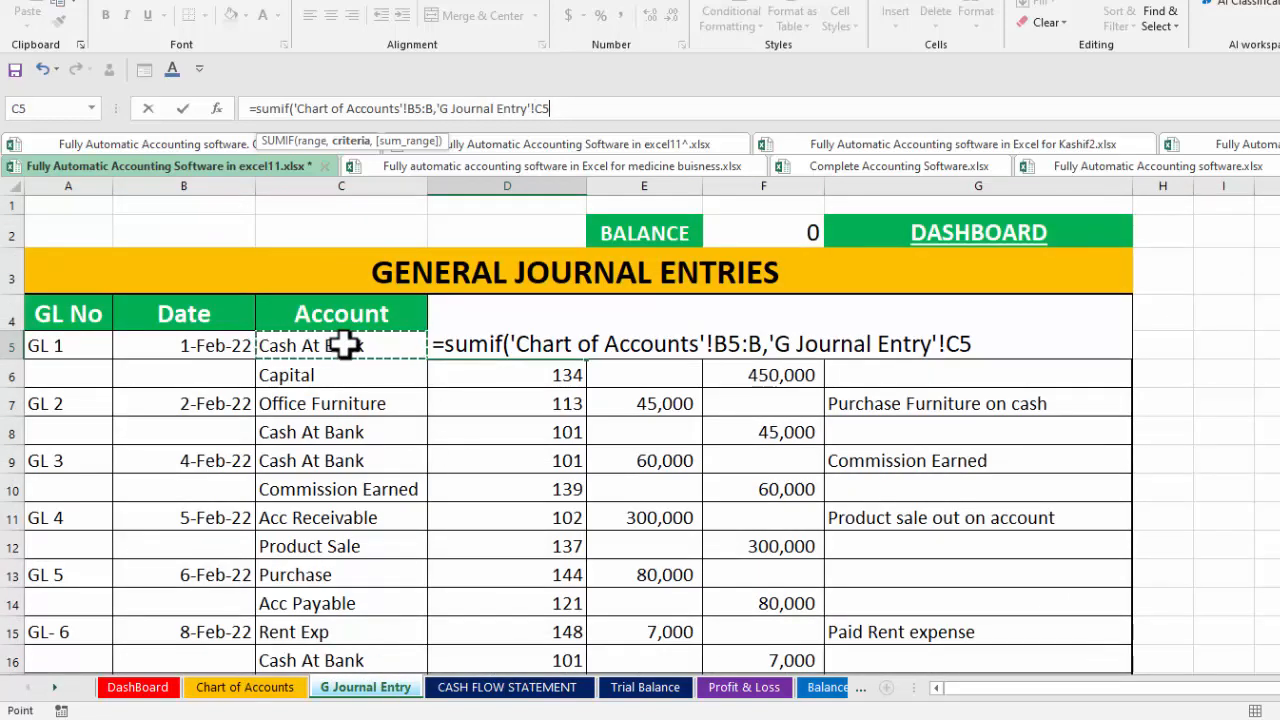
text(,)
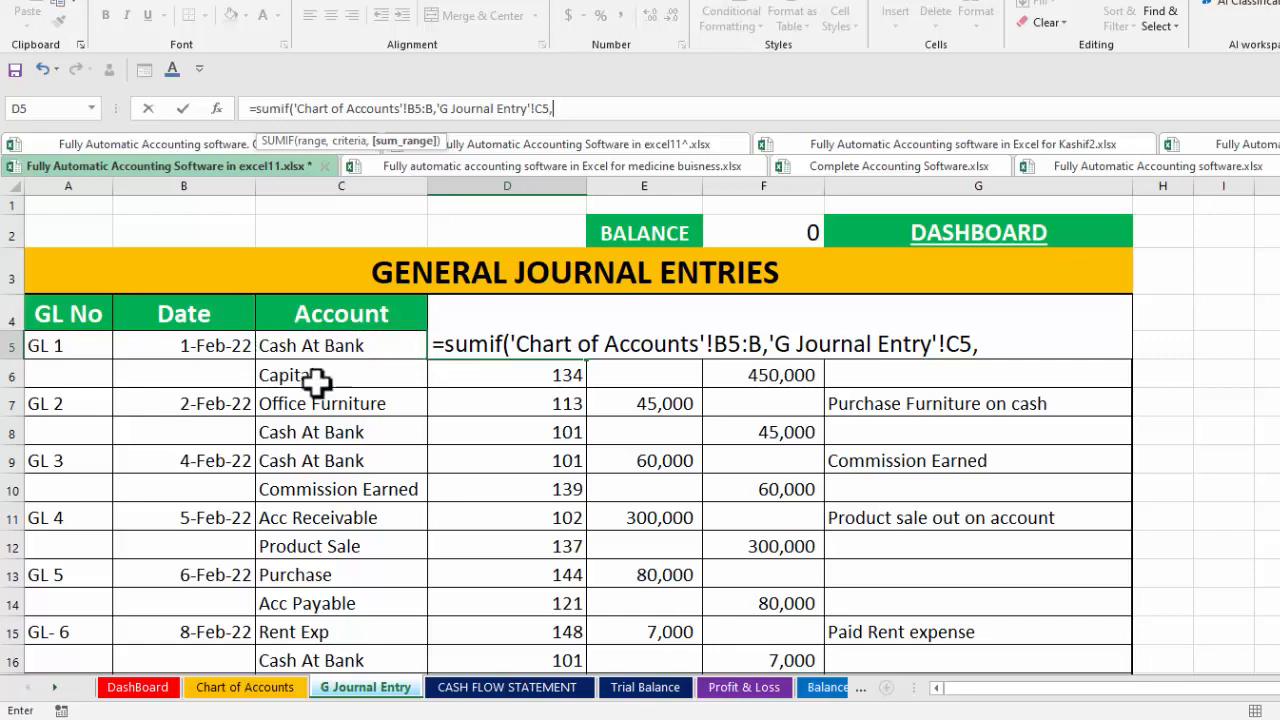
- Add 'Chart of Accounts'!A4:A as the sum range and enter the SUMIF formula
click(257, 688)
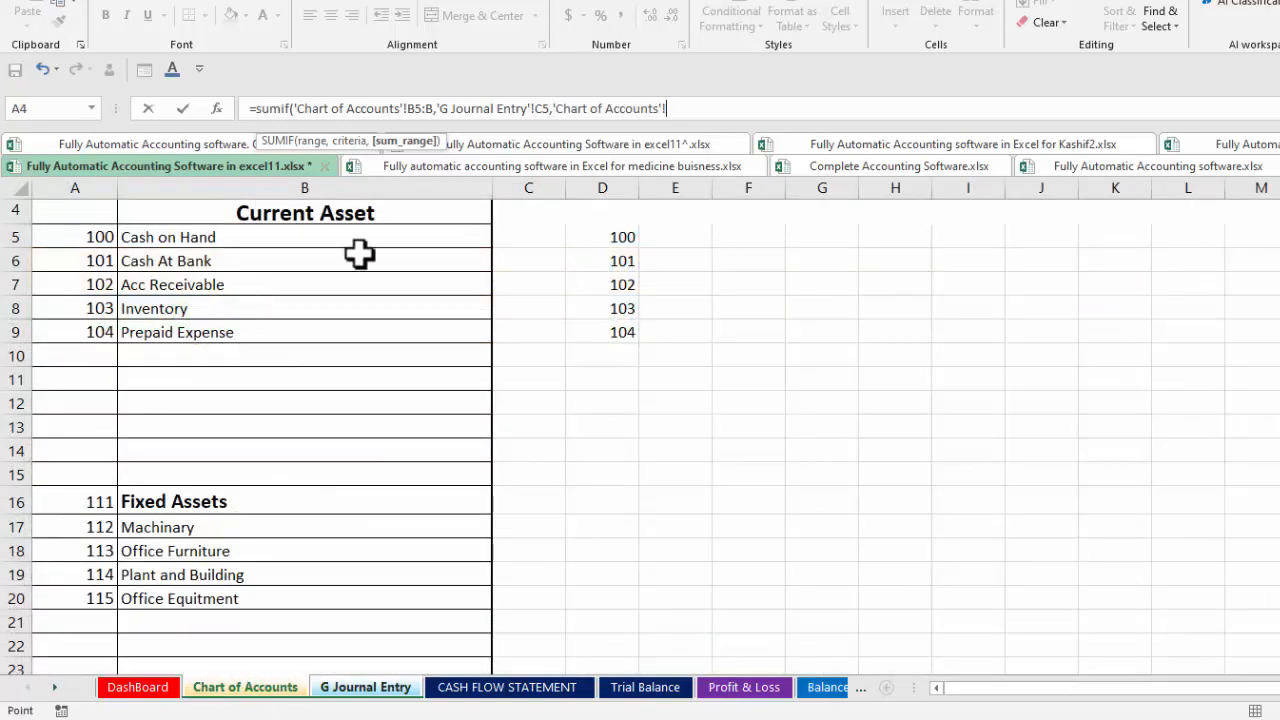
scroll(300, 400, up, 1)
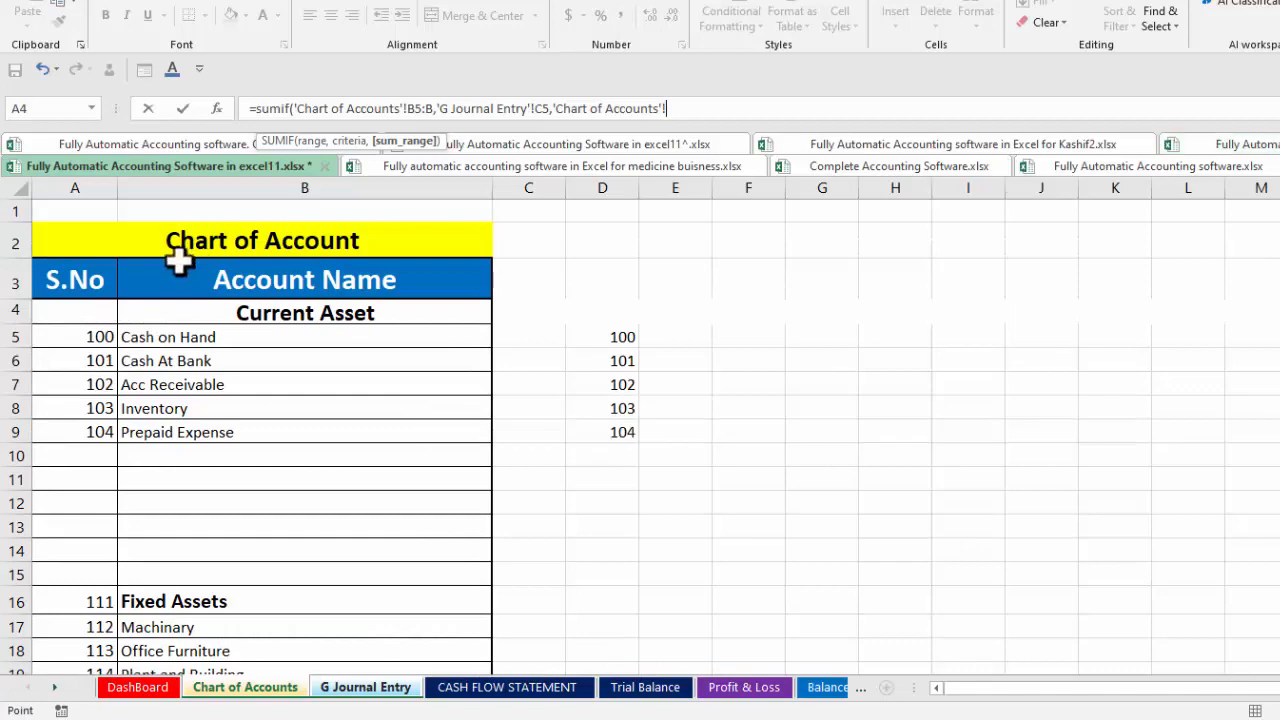
click(108, 317)
drag(108, 317, 100, 651)
click(745, 103)
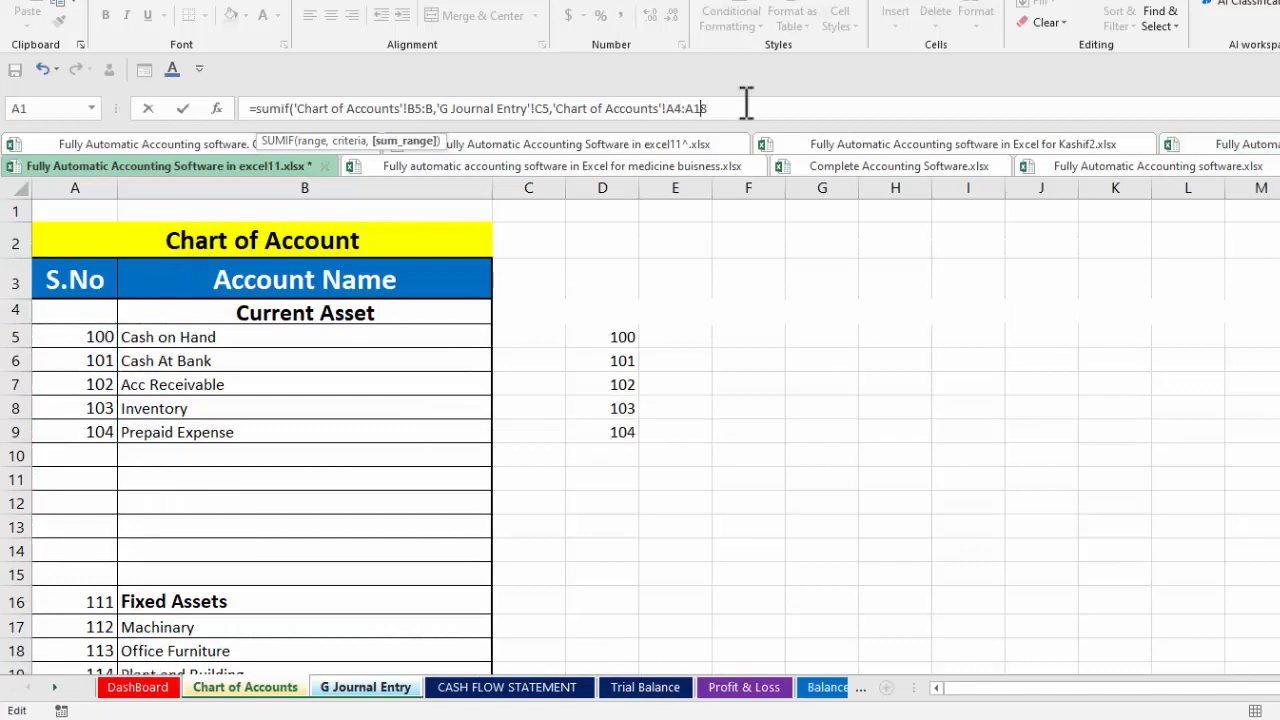
key(BackSpace)
key(BackSpace)
key(Return)
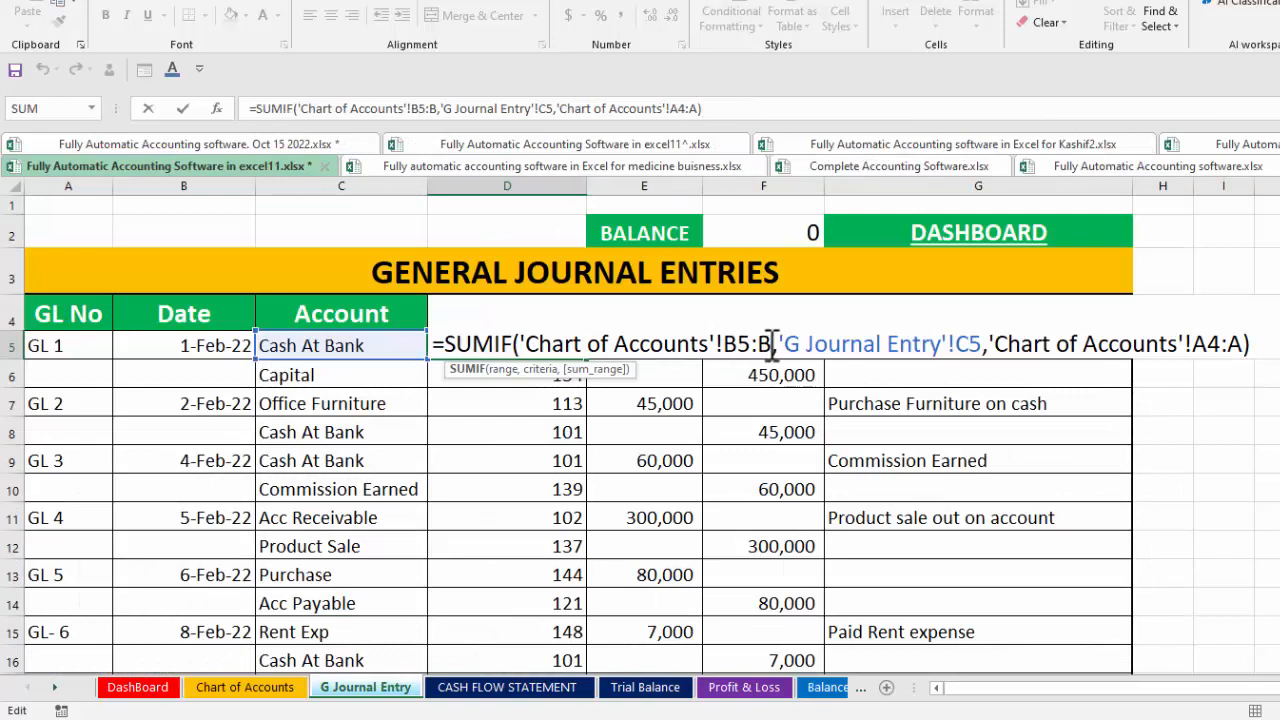
- Try locking the SUMIF references in D5 as $B$5:B and $A$4:A, and undo the formula entry
drag(771, 343, 736, 341)
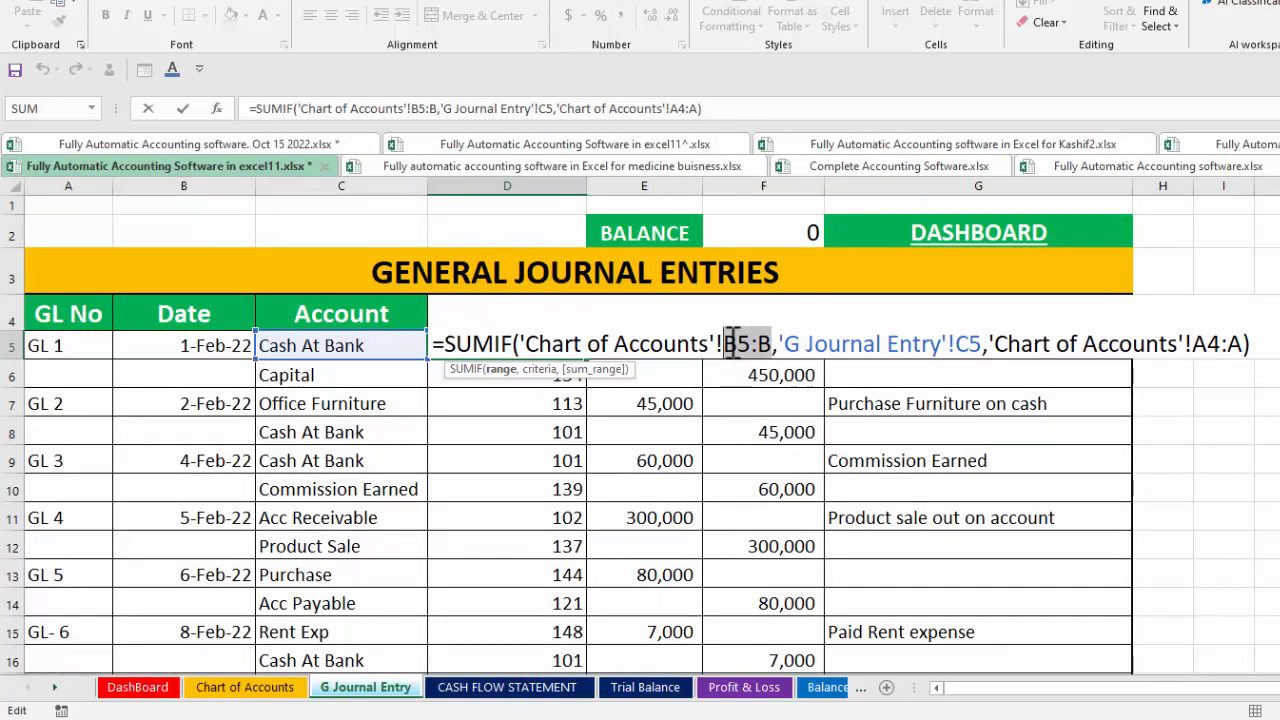
key(F4)
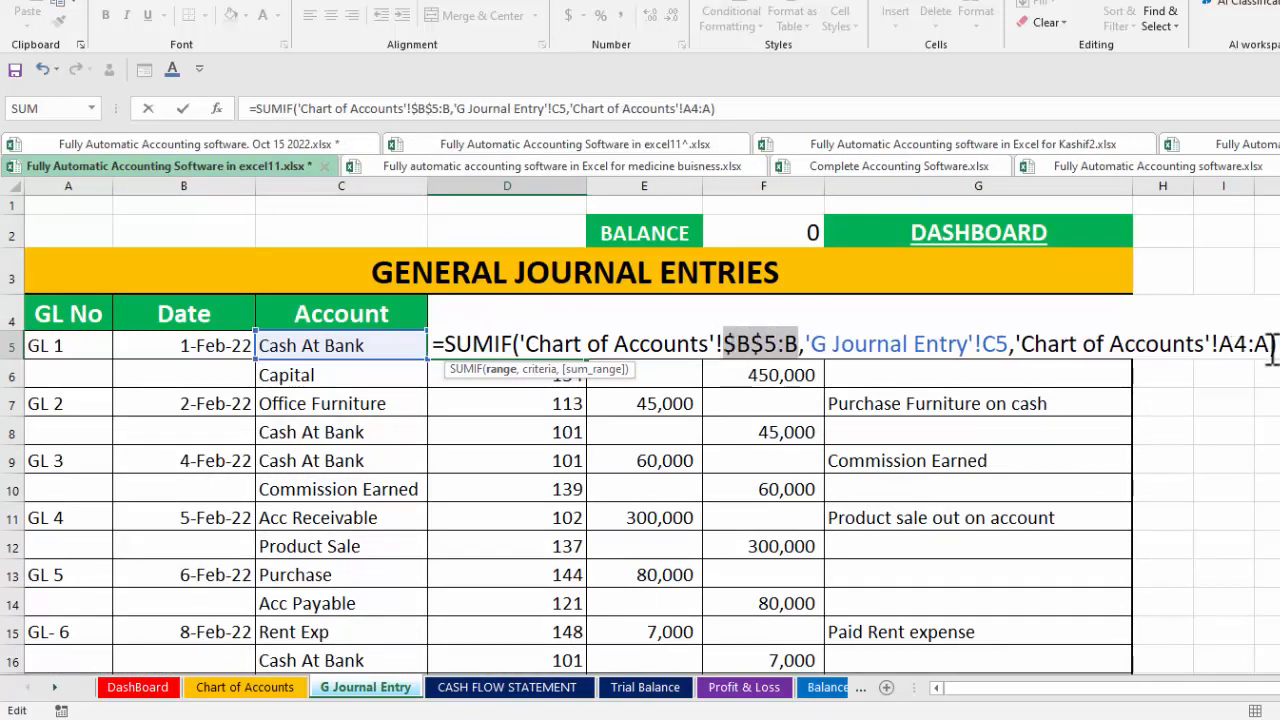
drag(1270, 345, 1234, 343)
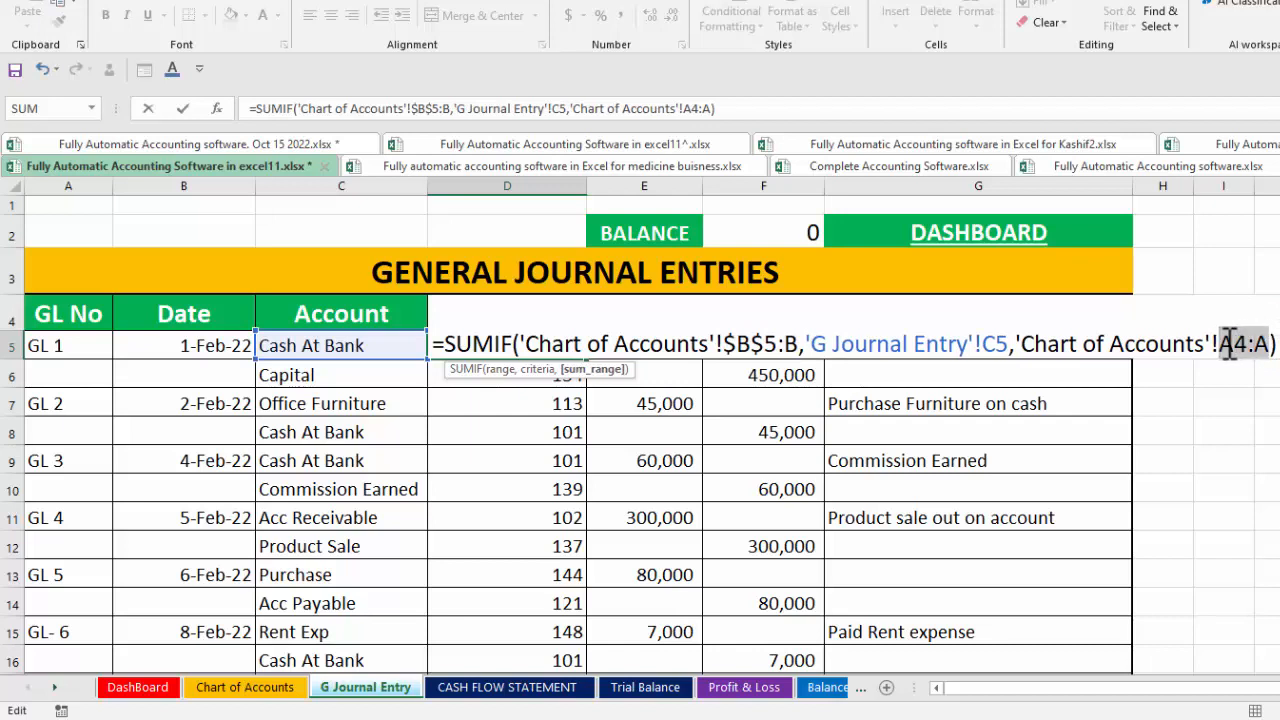
key(F4)
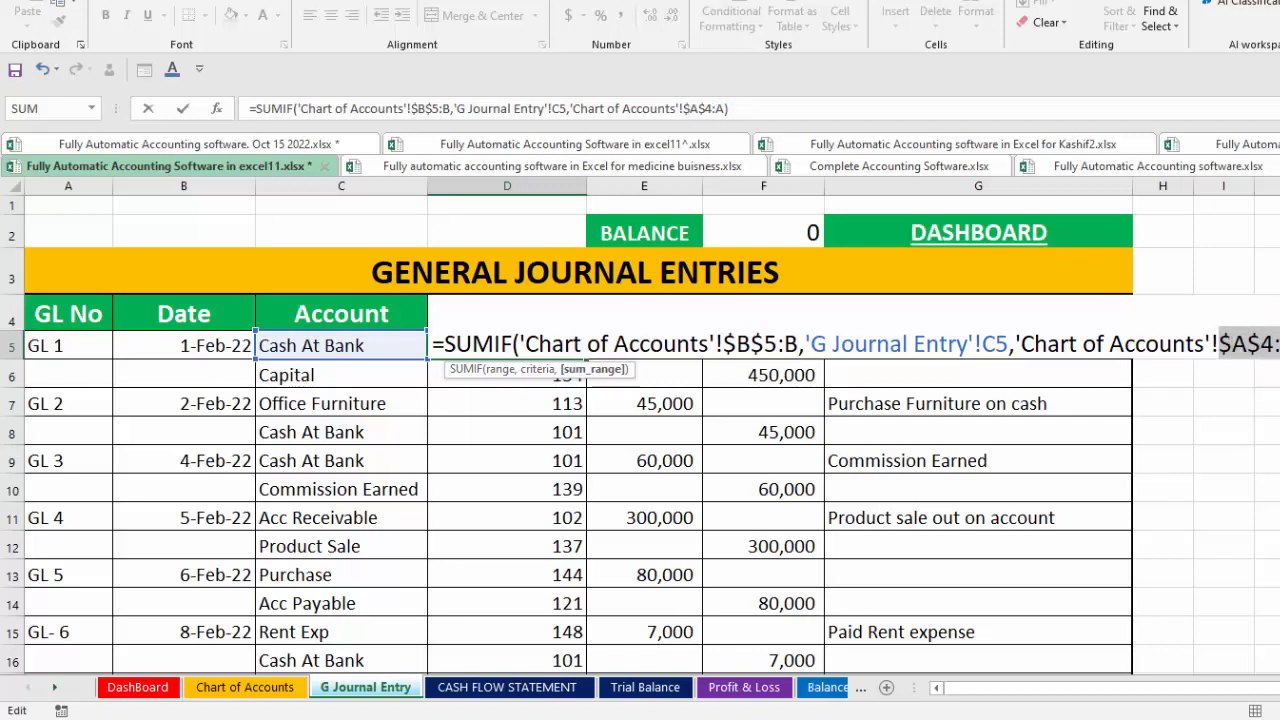
key(Return)
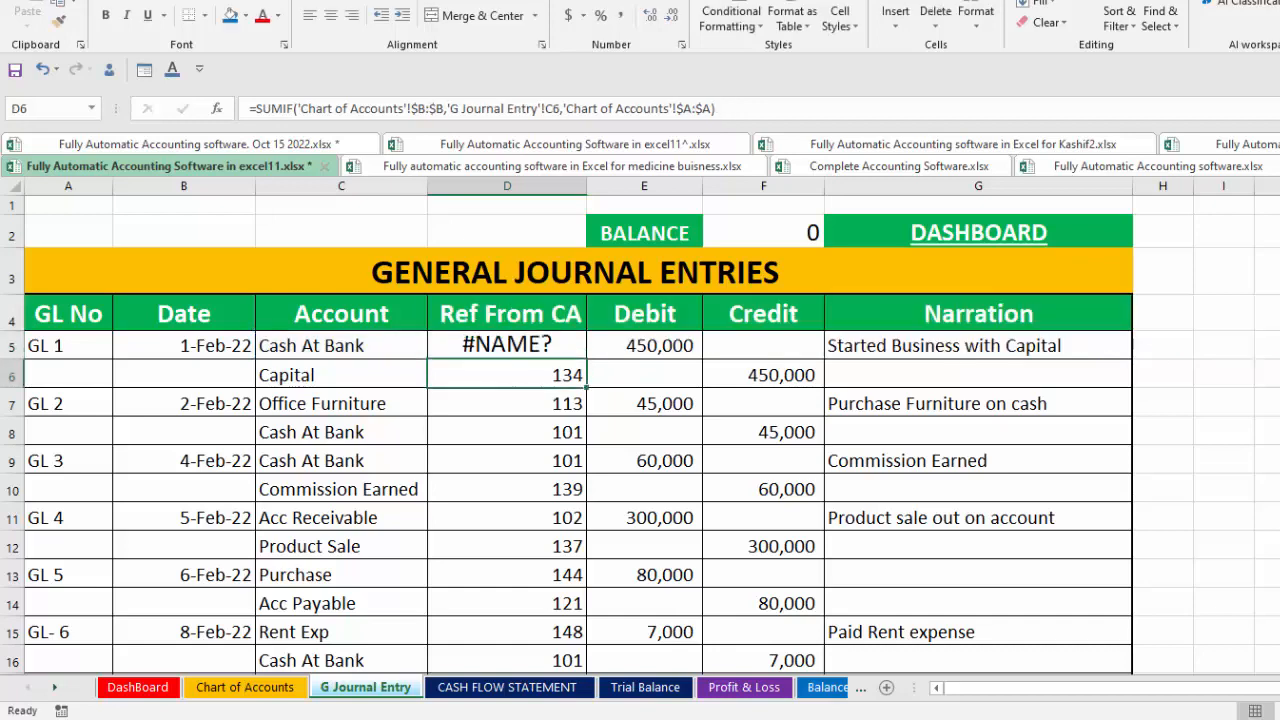
key(ctrl+z)
- Replace D5's formula with a SUMIF whose range is locked as 'Chart of Accounts'!$B$5:$B$60
text(=)
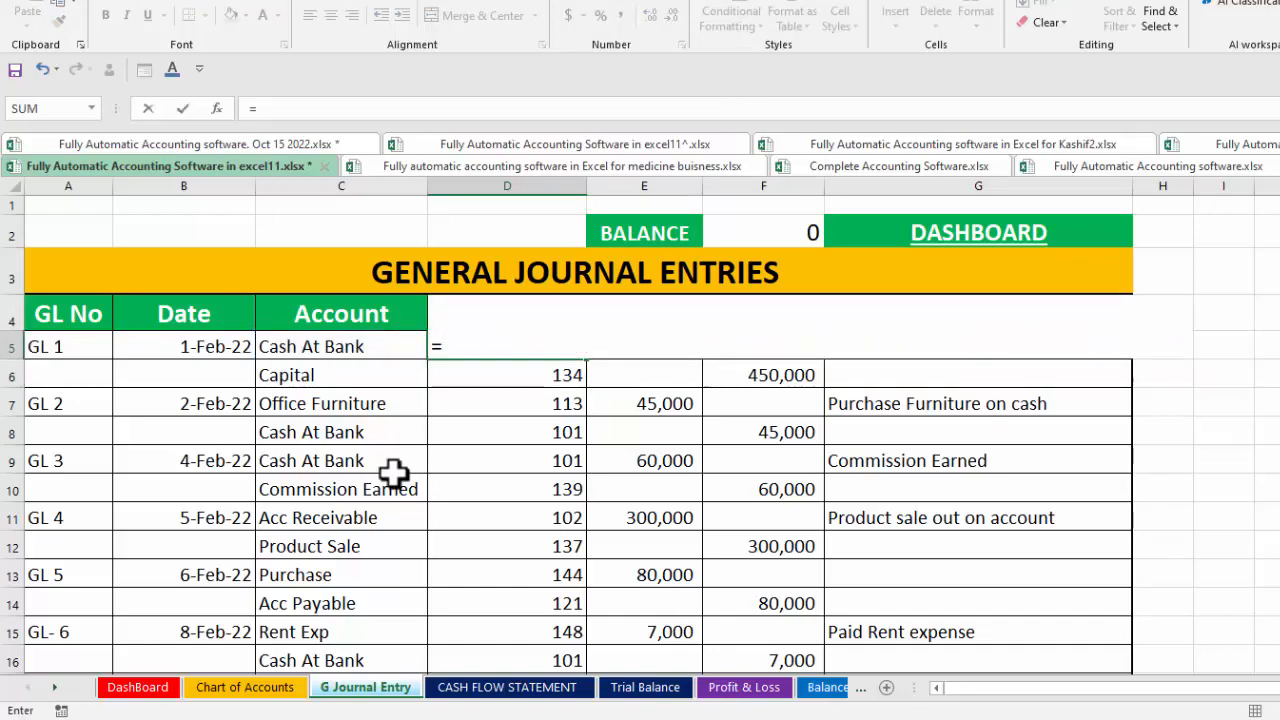
text(sumif)
key(Tab)
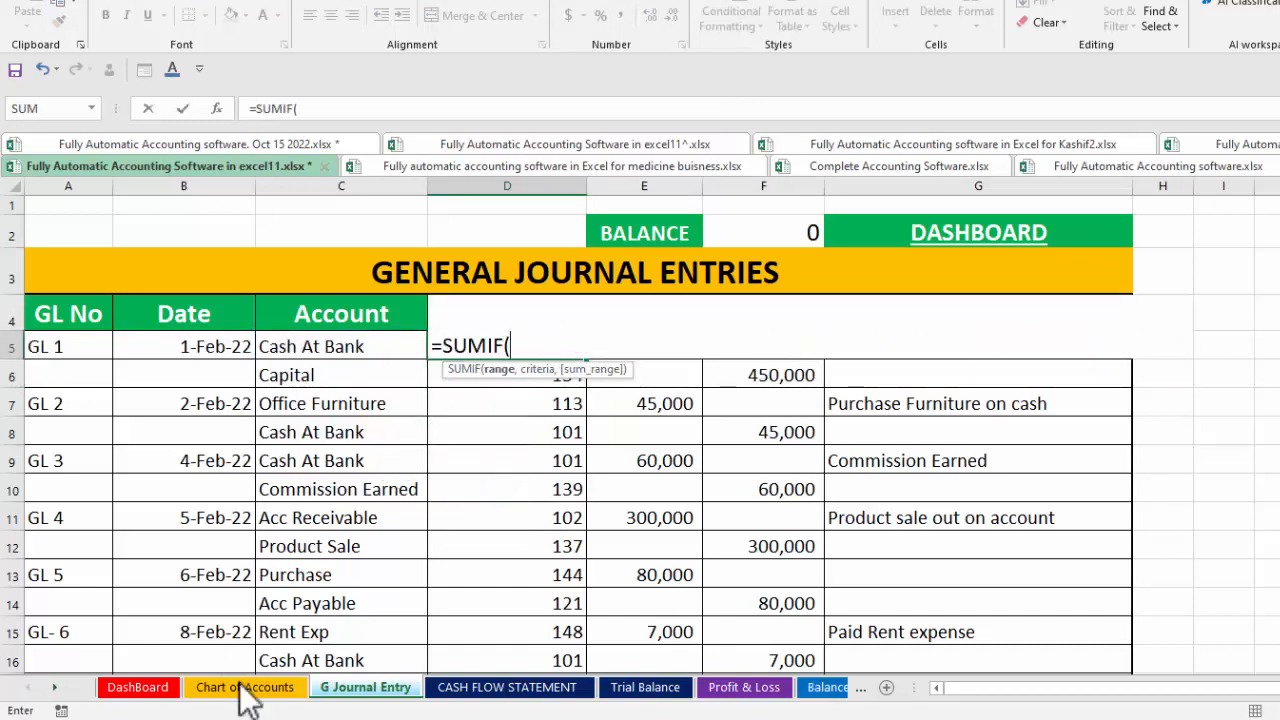
click(248, 690)
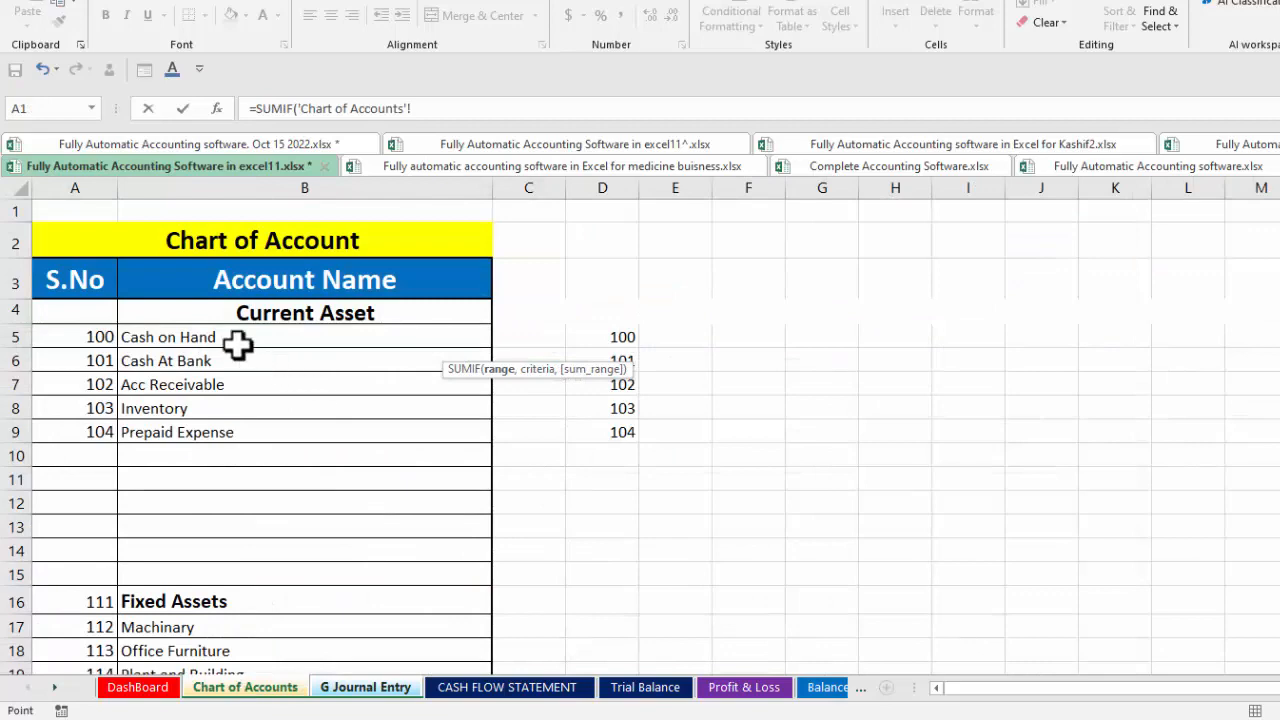
drag(238, 344, 230, 411)
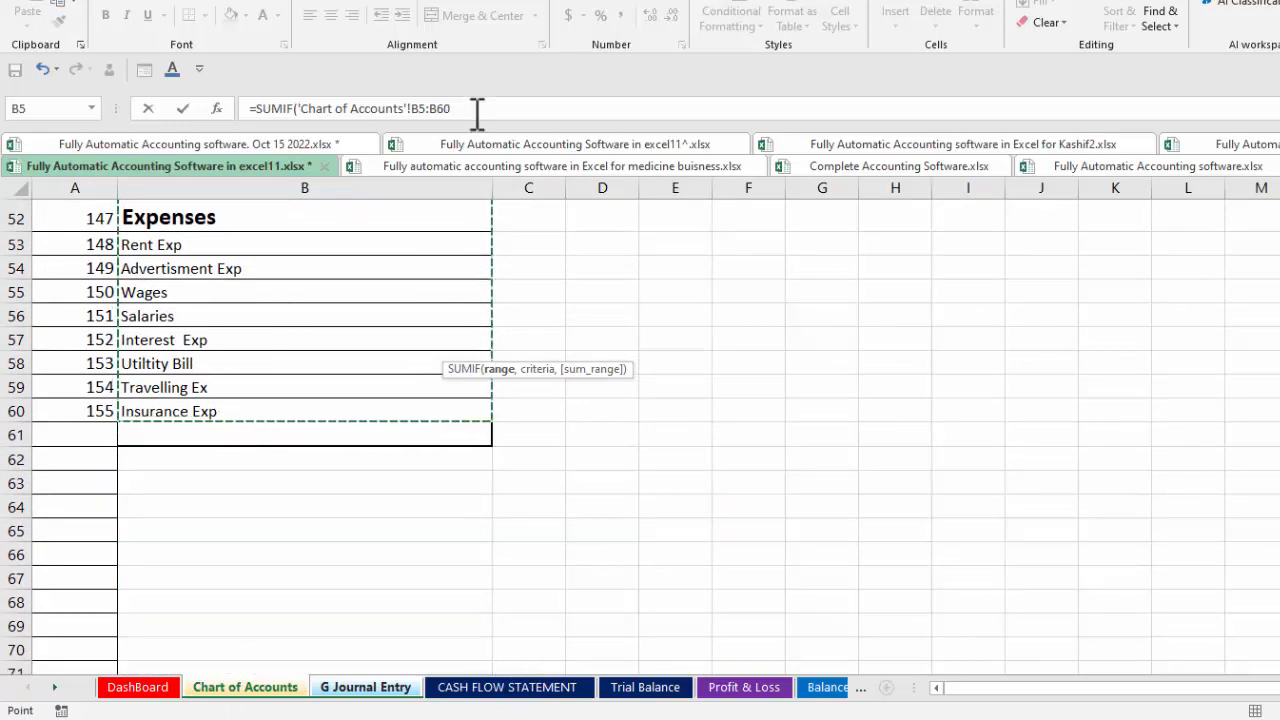
key(F4)
text(,)
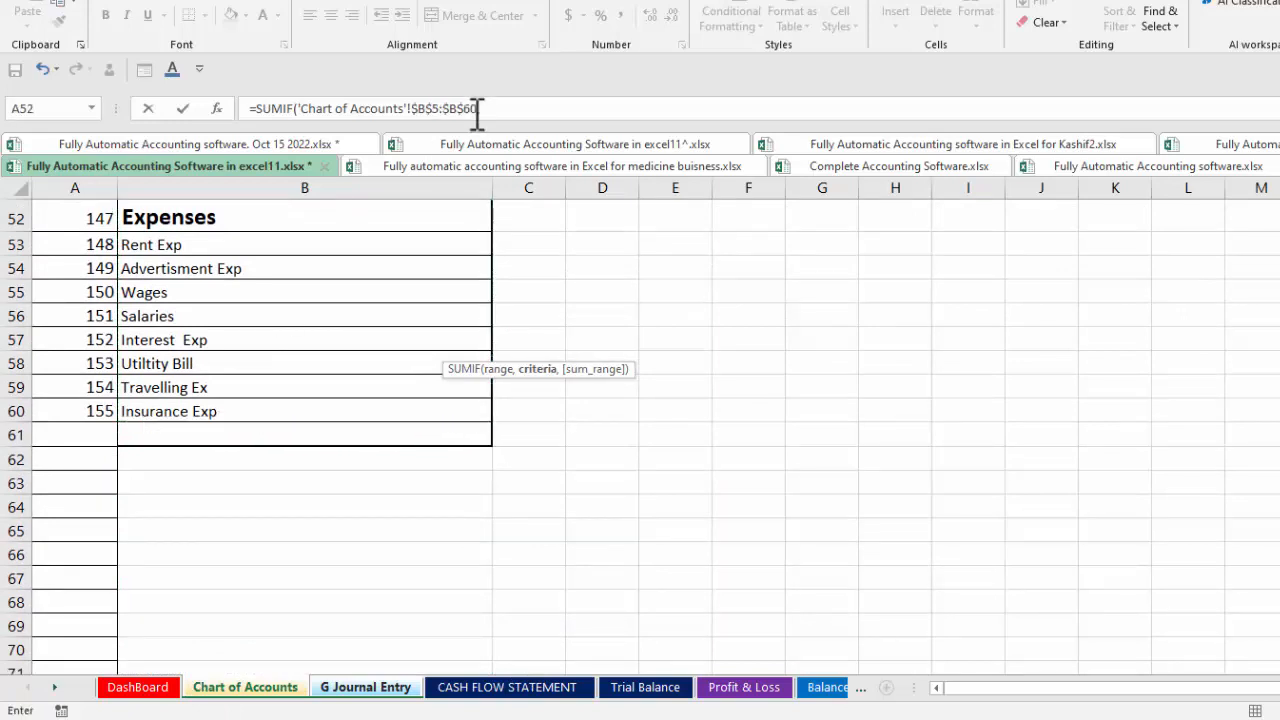
- Use the first entry's account cell, 'G Journal Entry'!C5, as the criteria of D5's SUMIF
click(364, 688)
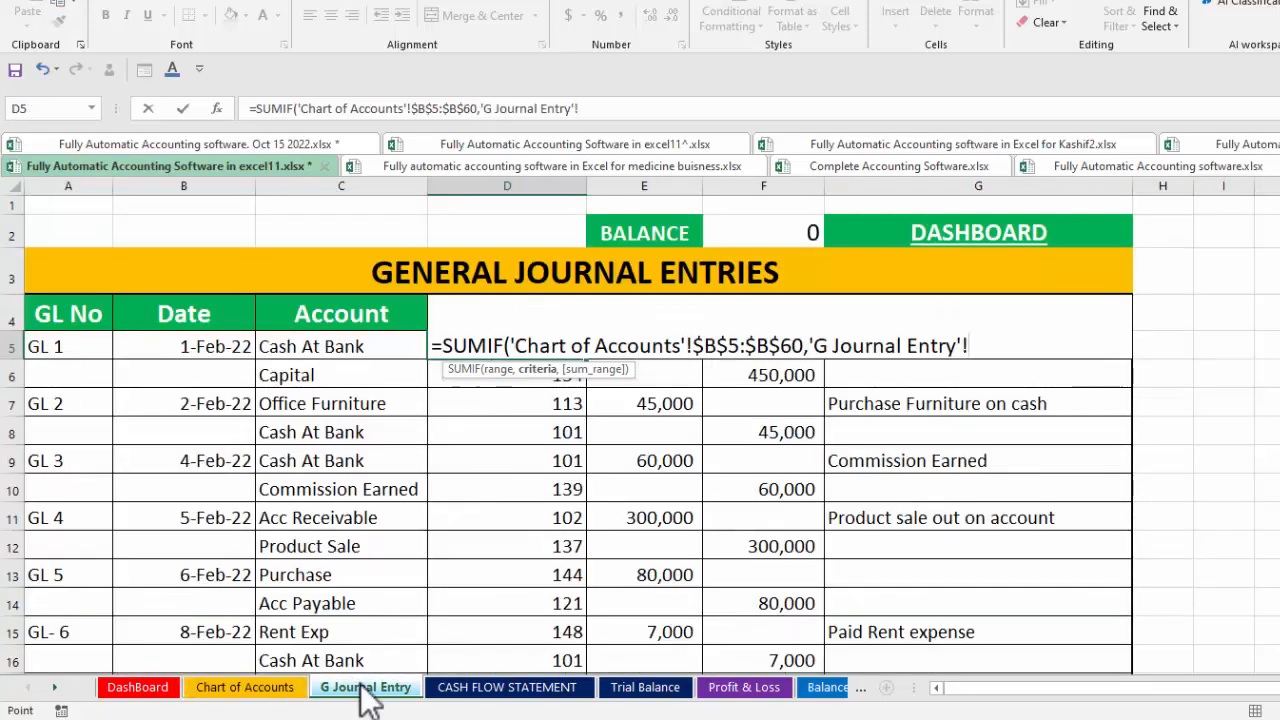
click(336, 349)
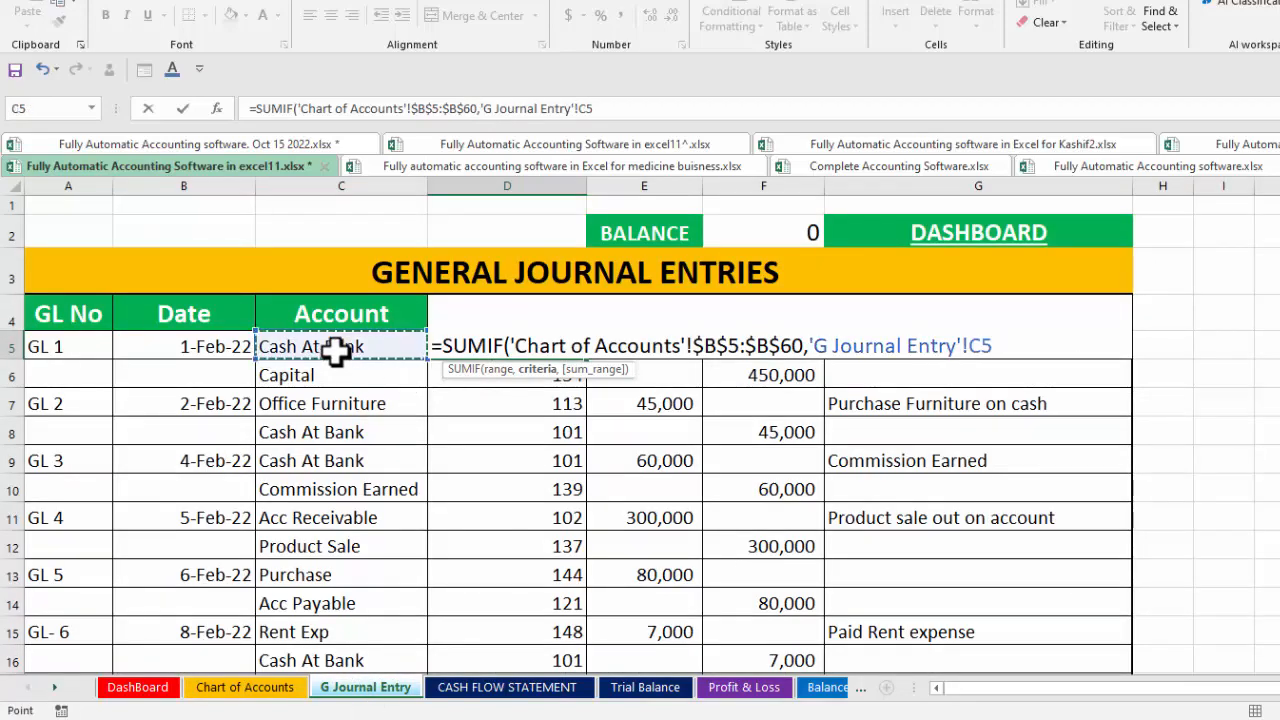
text(,)
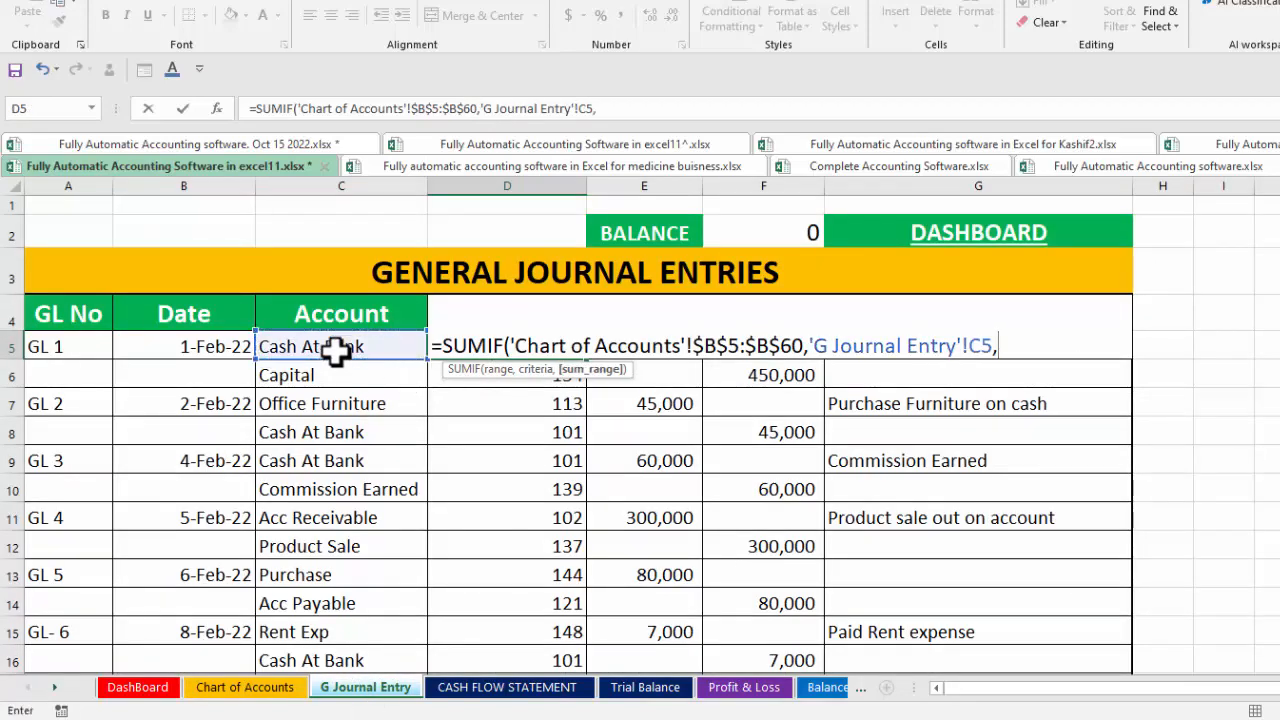
- Set the sum range to 'Chart of Accounts'!$A$4:$A$64 with absolute references and enter the SUMIF formula
click(245, 686)
scroll(262, 283, up, 15)
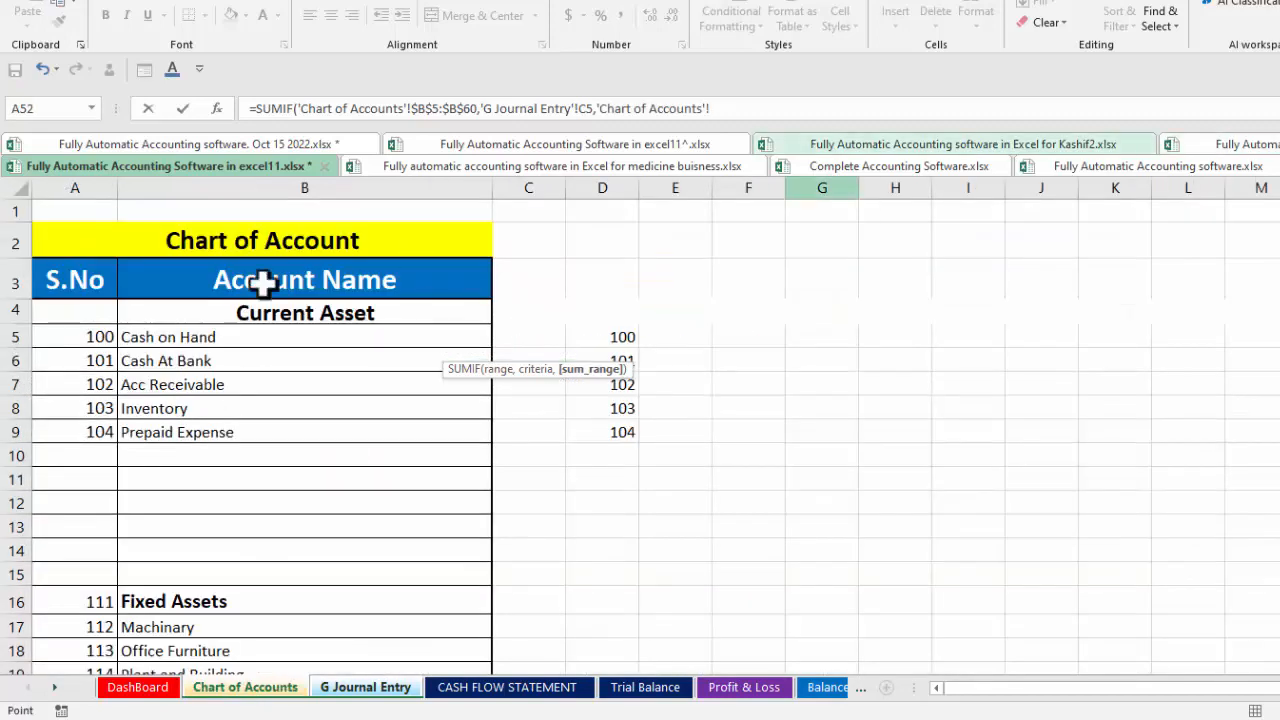
drag(105, 318, 78, 630)
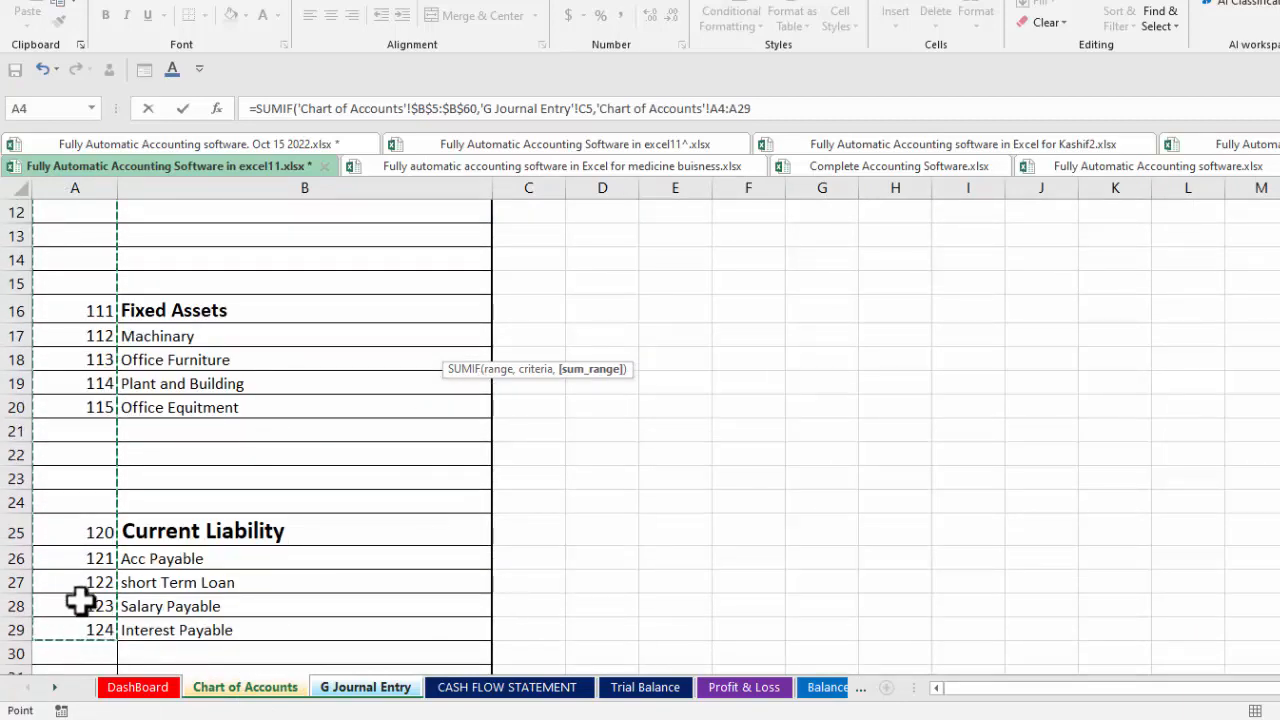
scroll(511, 283, up, 4)
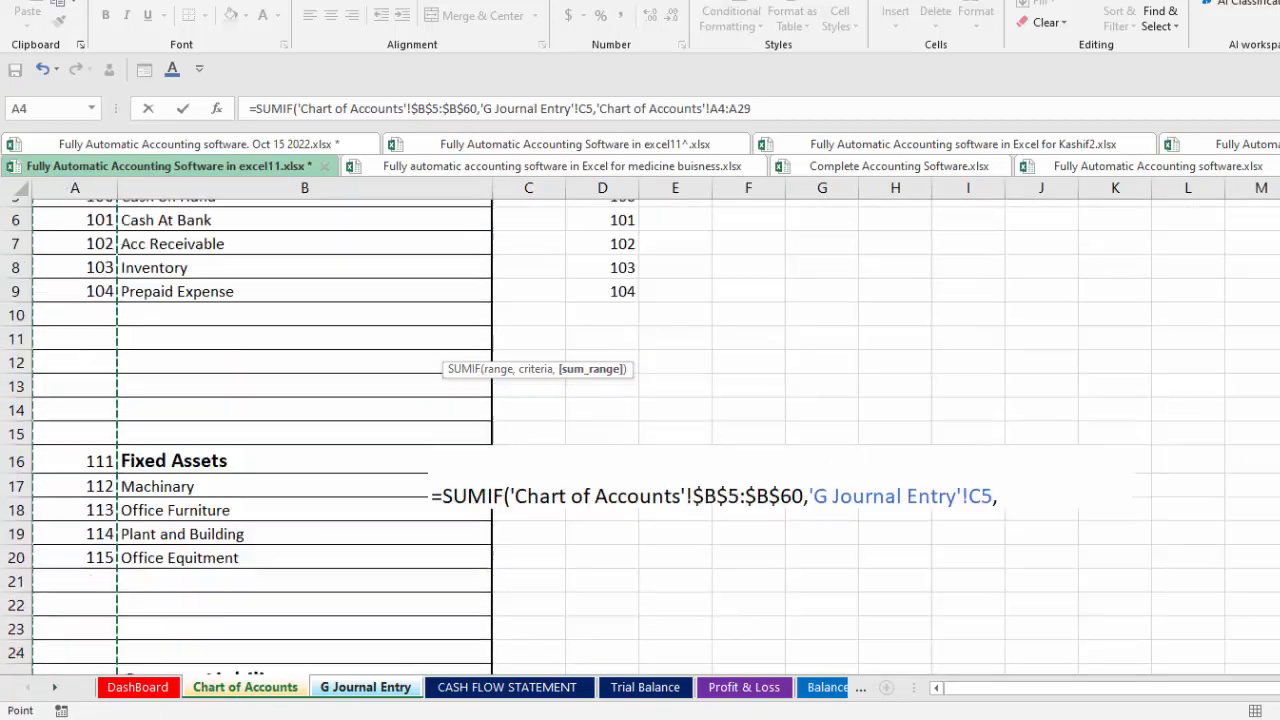
drag(89, 317, 94, 354)
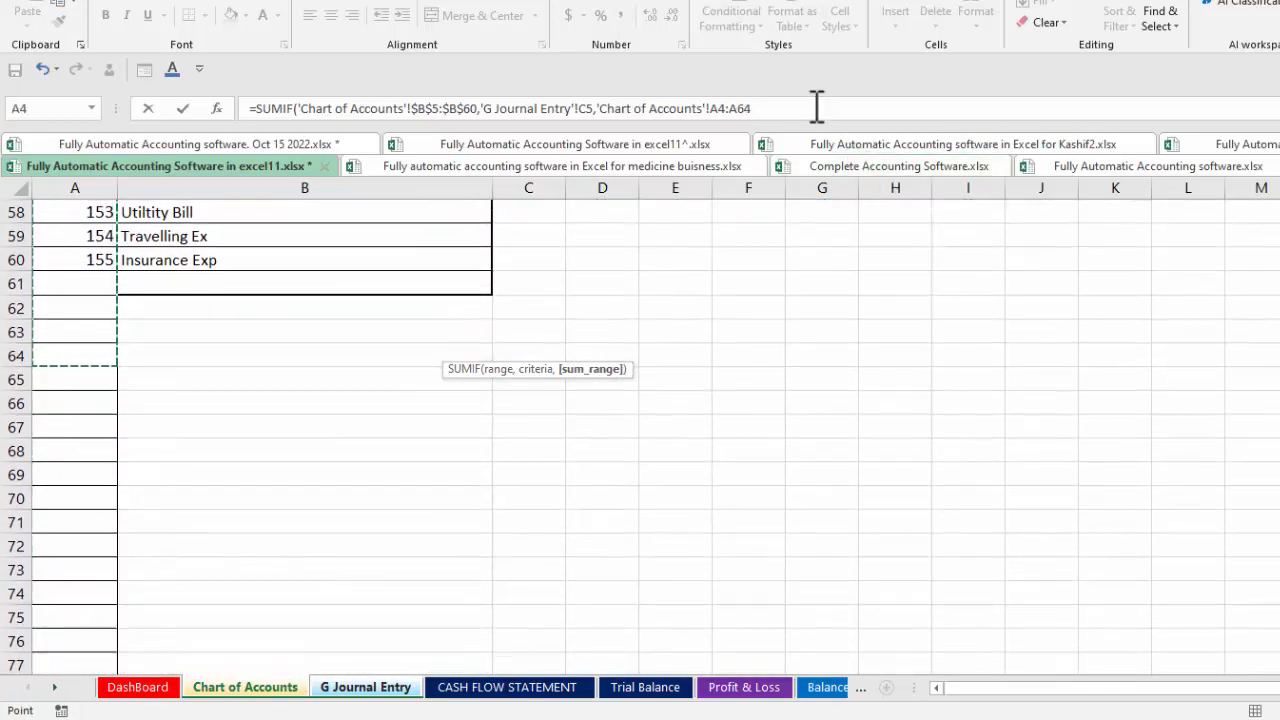
text())
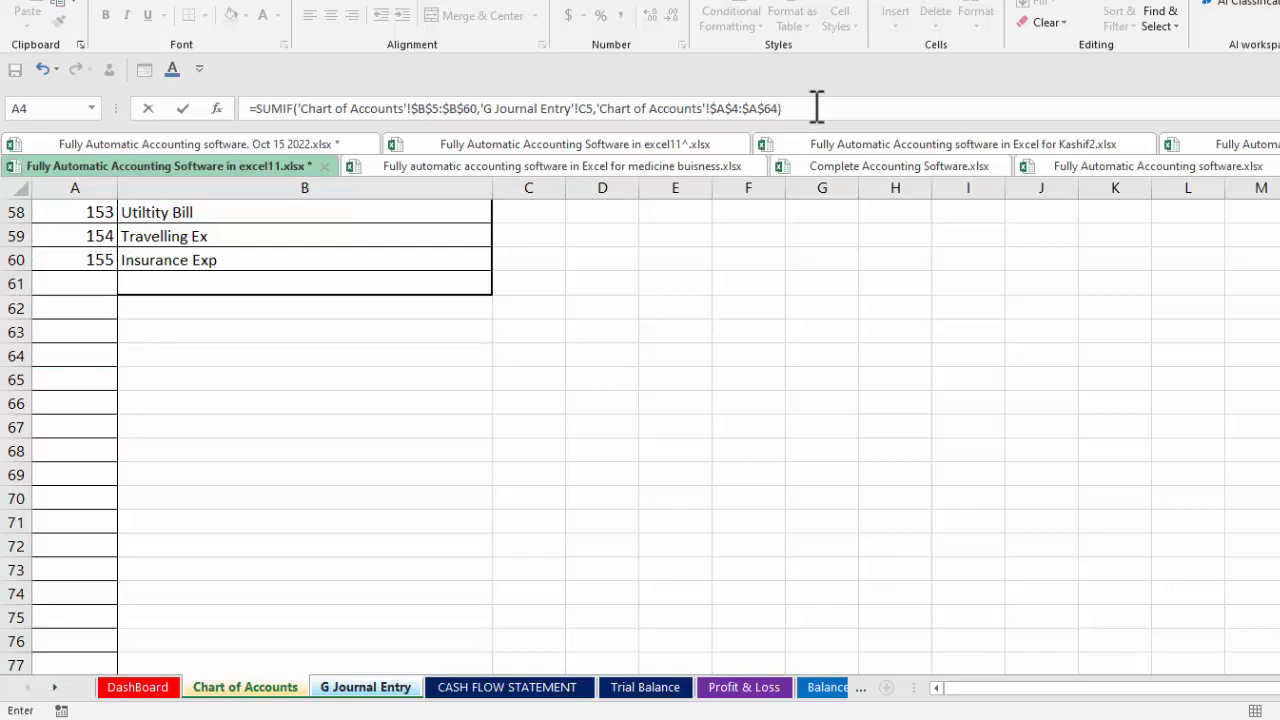
key(Return)
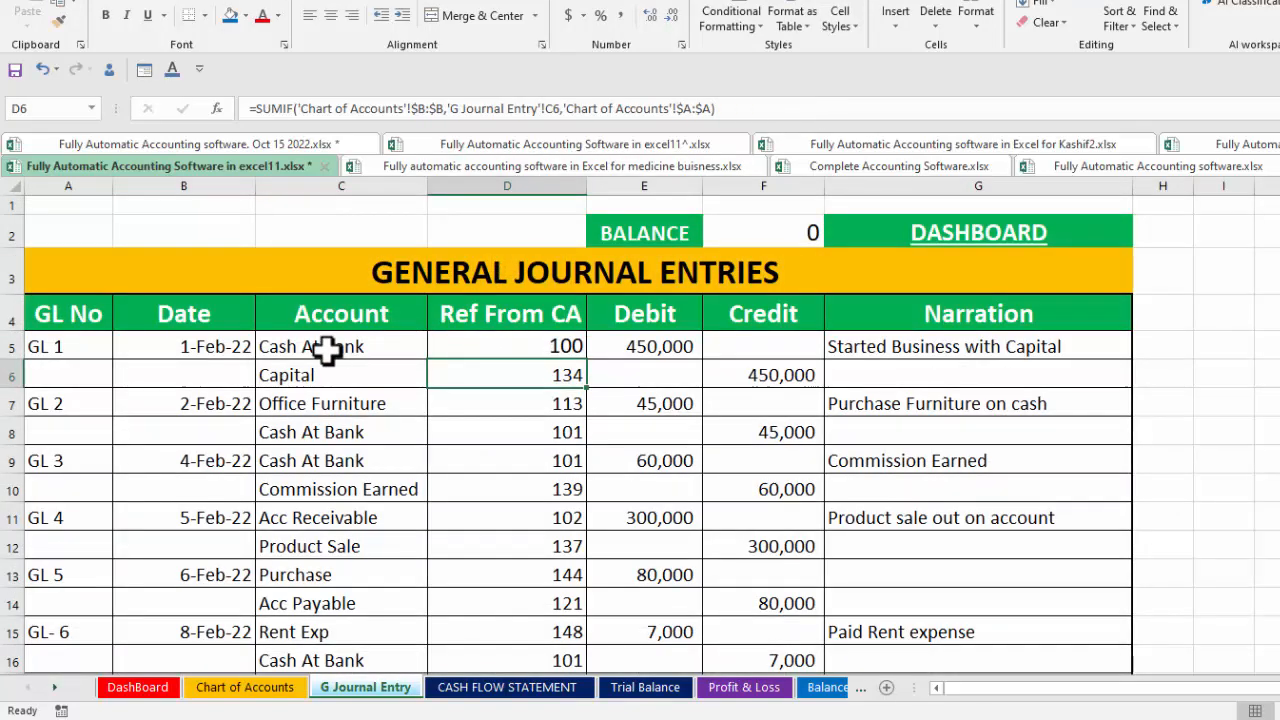
- Check the journal's reference numbers against the chart of accounts and view the account choices for C6
click(242, 687)
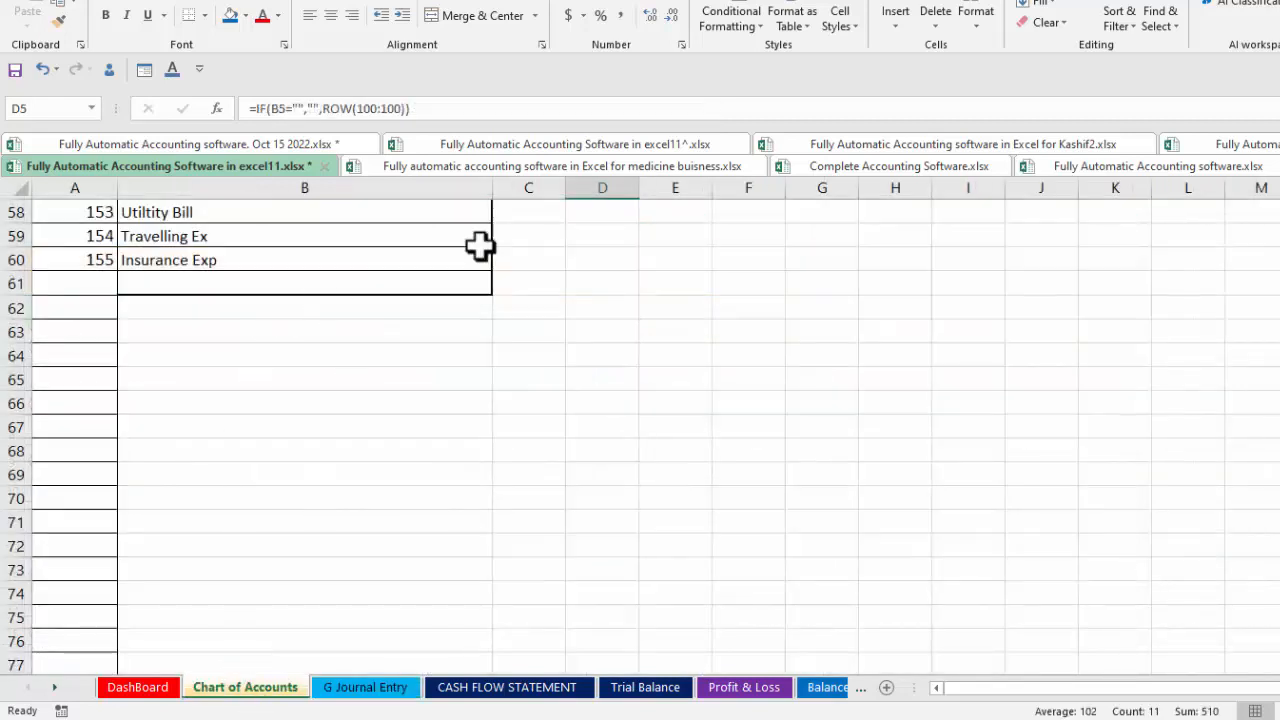
scroll(640, 430, up, 19)
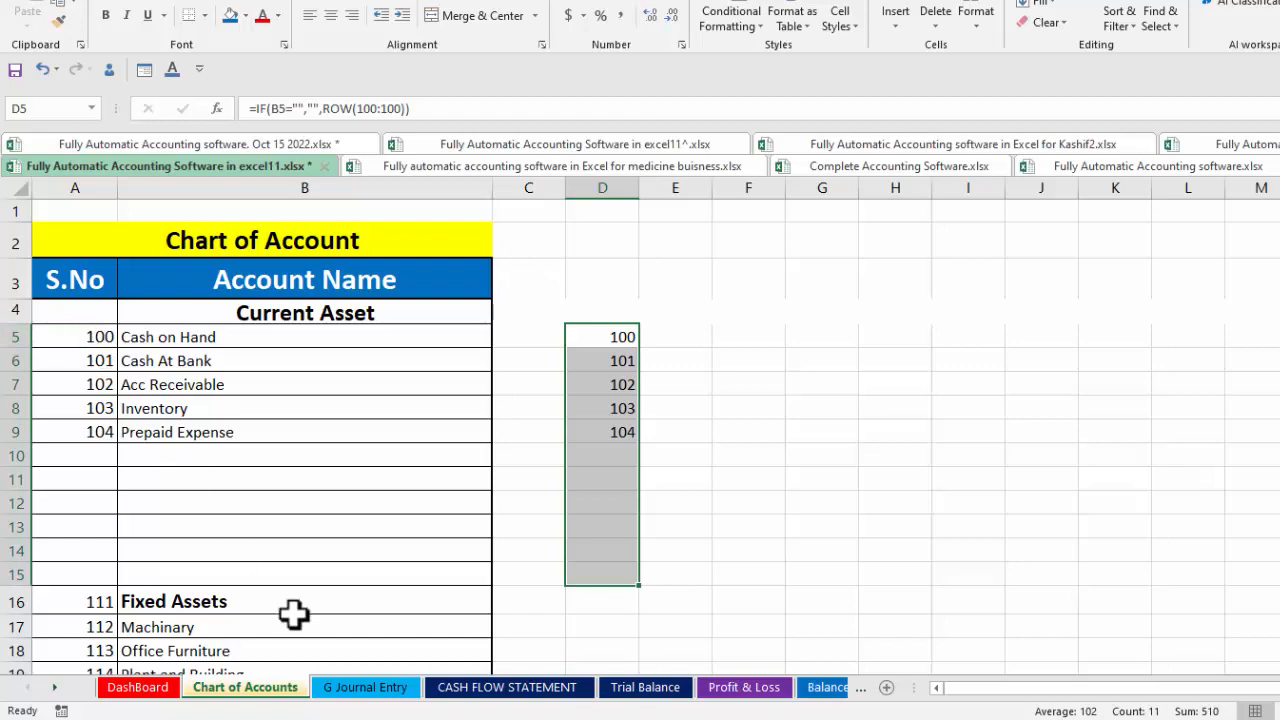
click(350, 690)
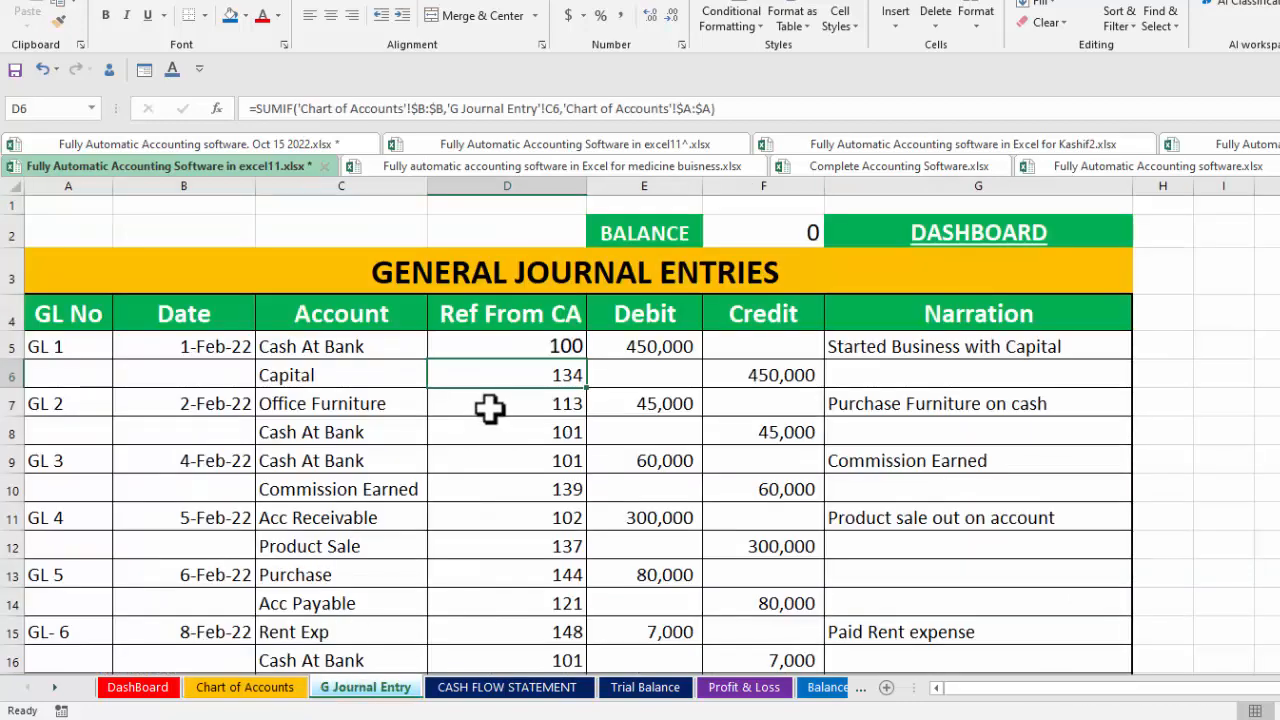
click(390, 377)
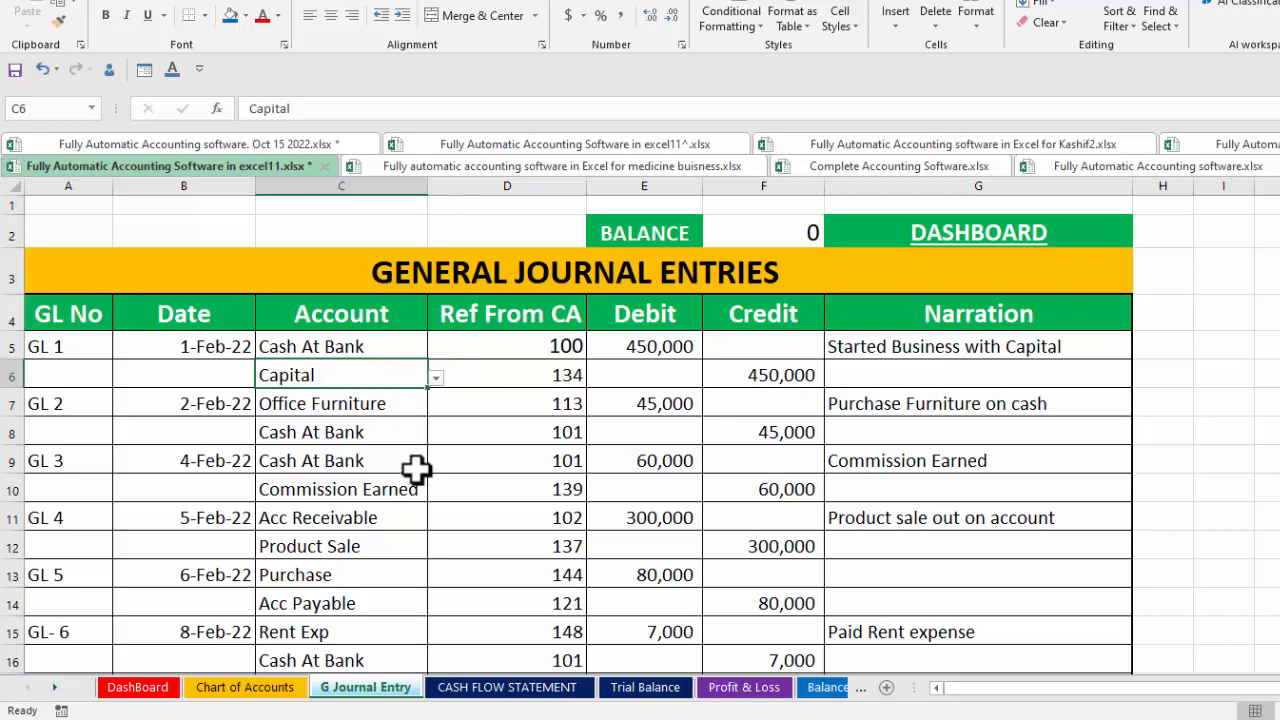
click(435, 379)
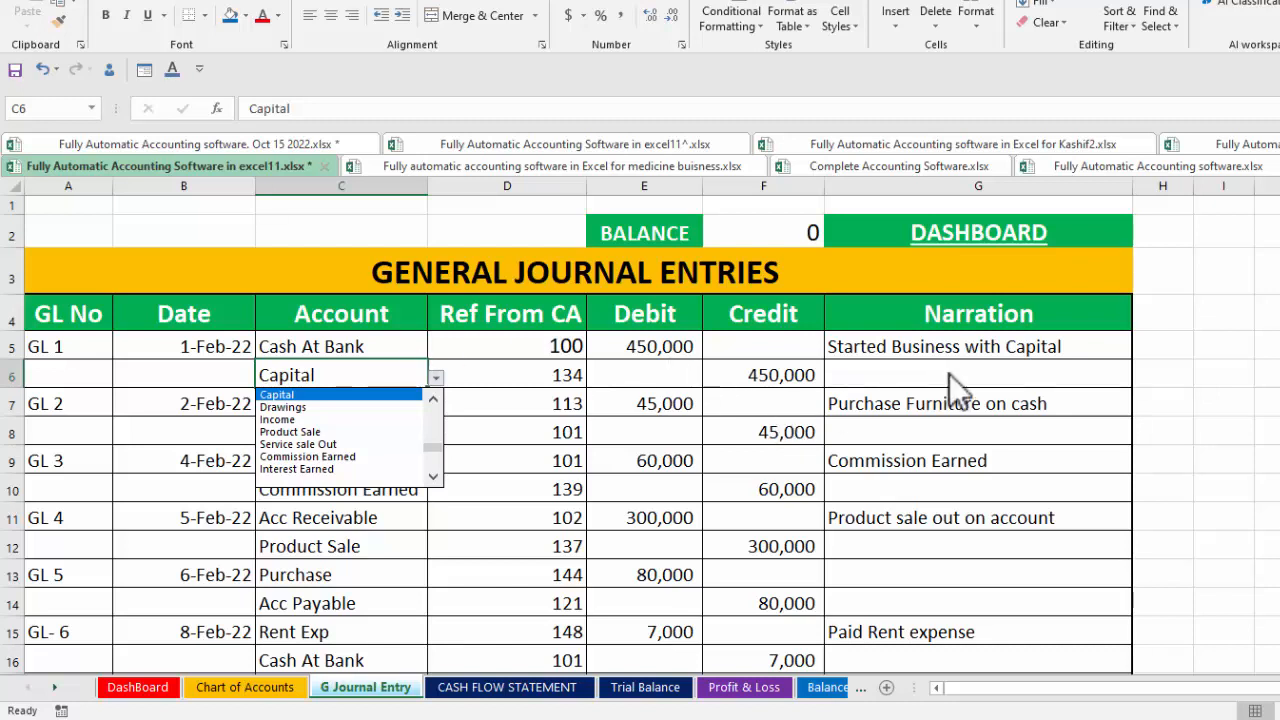
key(Escape)
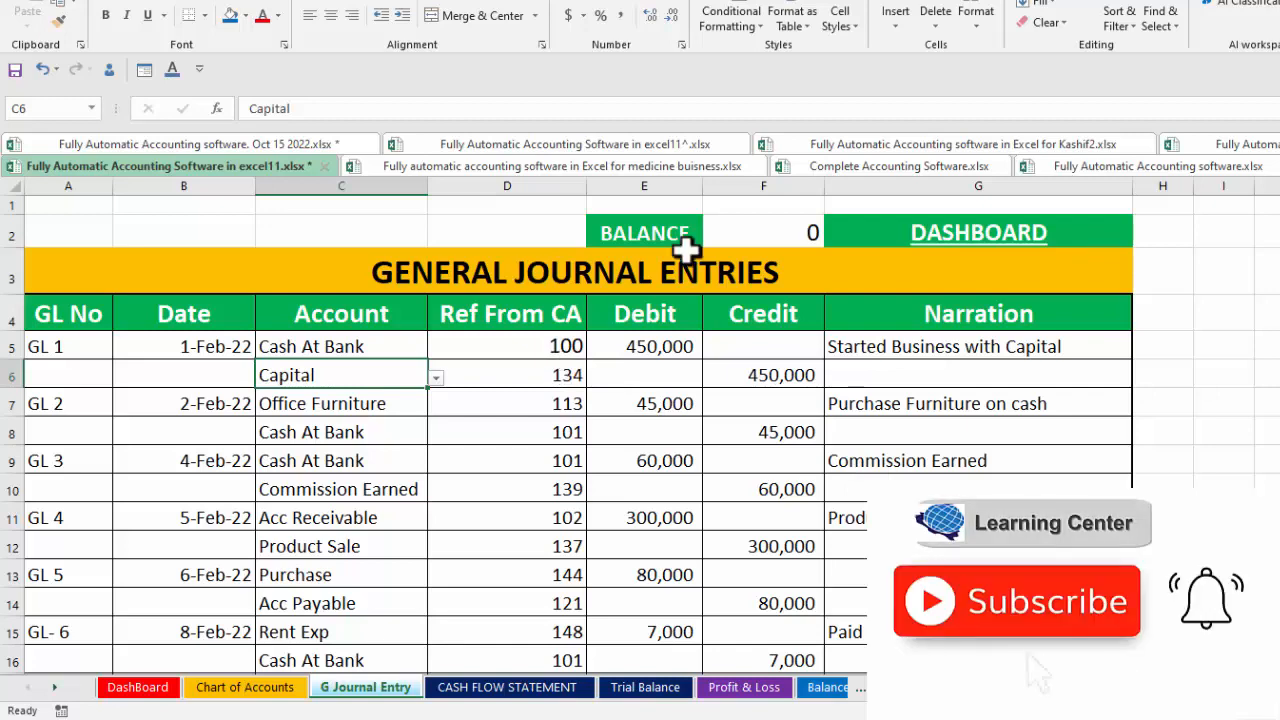
- Show the CASH FLOW STATEMENT sheet and examine its Beginning Cash amounts in D3 and E3
click(508, 690)
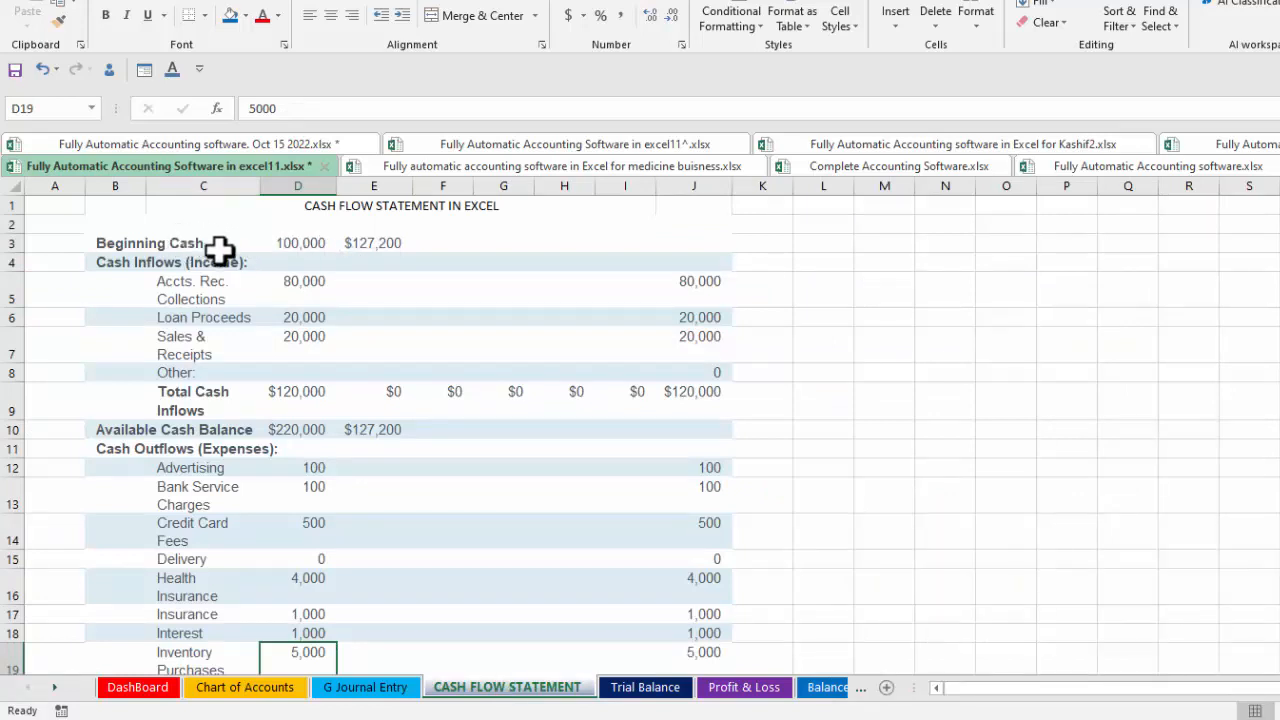
click(304, 248)
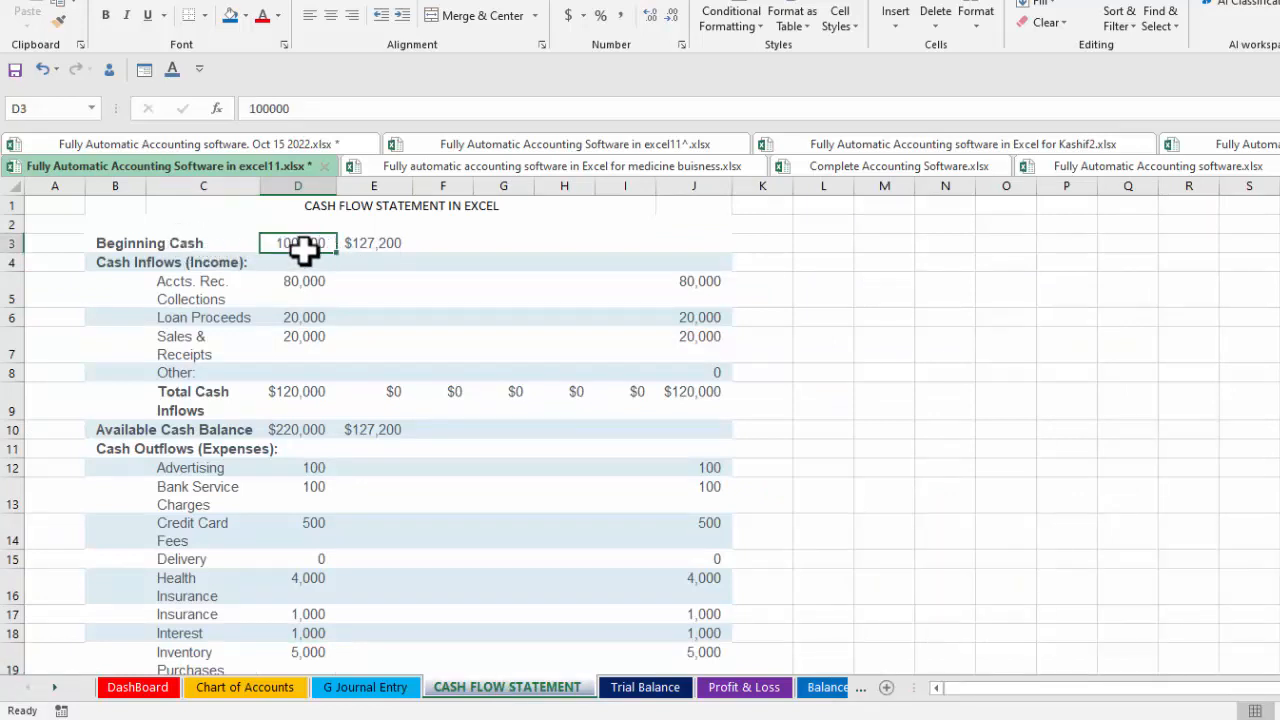
click(375, 248)
click(306, 246)
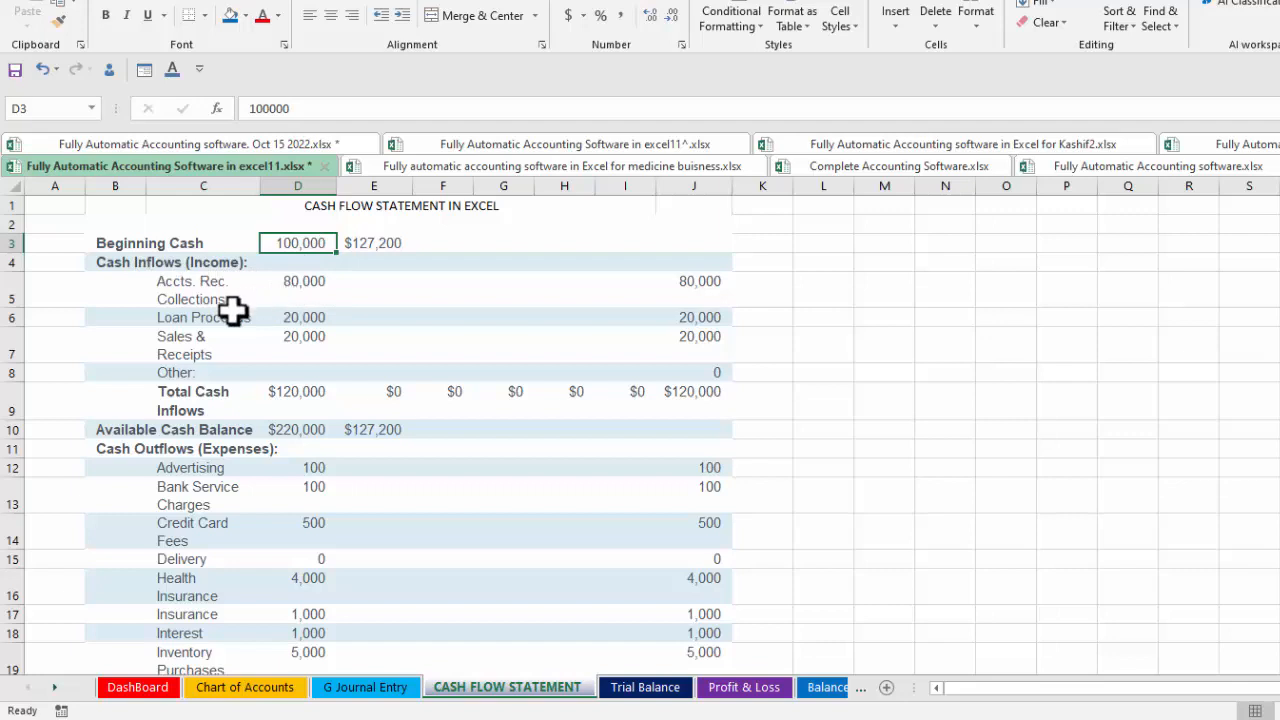
- Examine the cash inflow items, Total Cash Inflows and Available Cash Balance in the cash flow statement
click(681, 287)
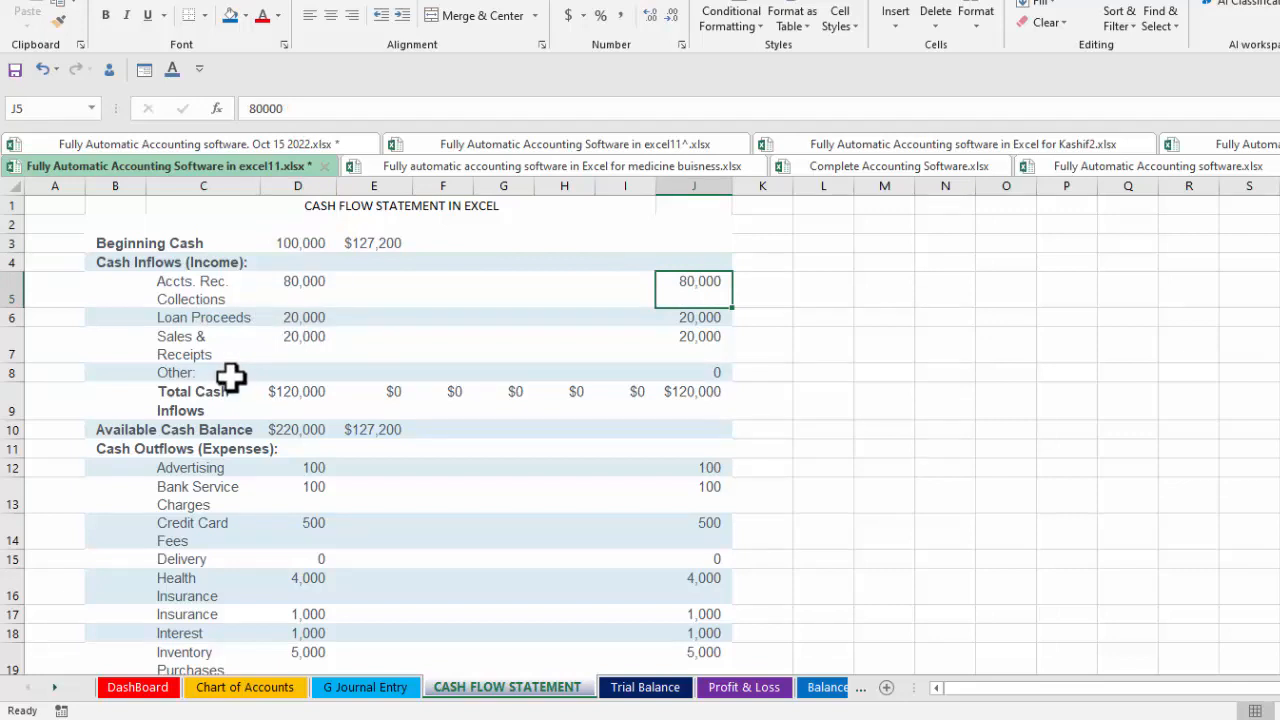
click(284, 393)
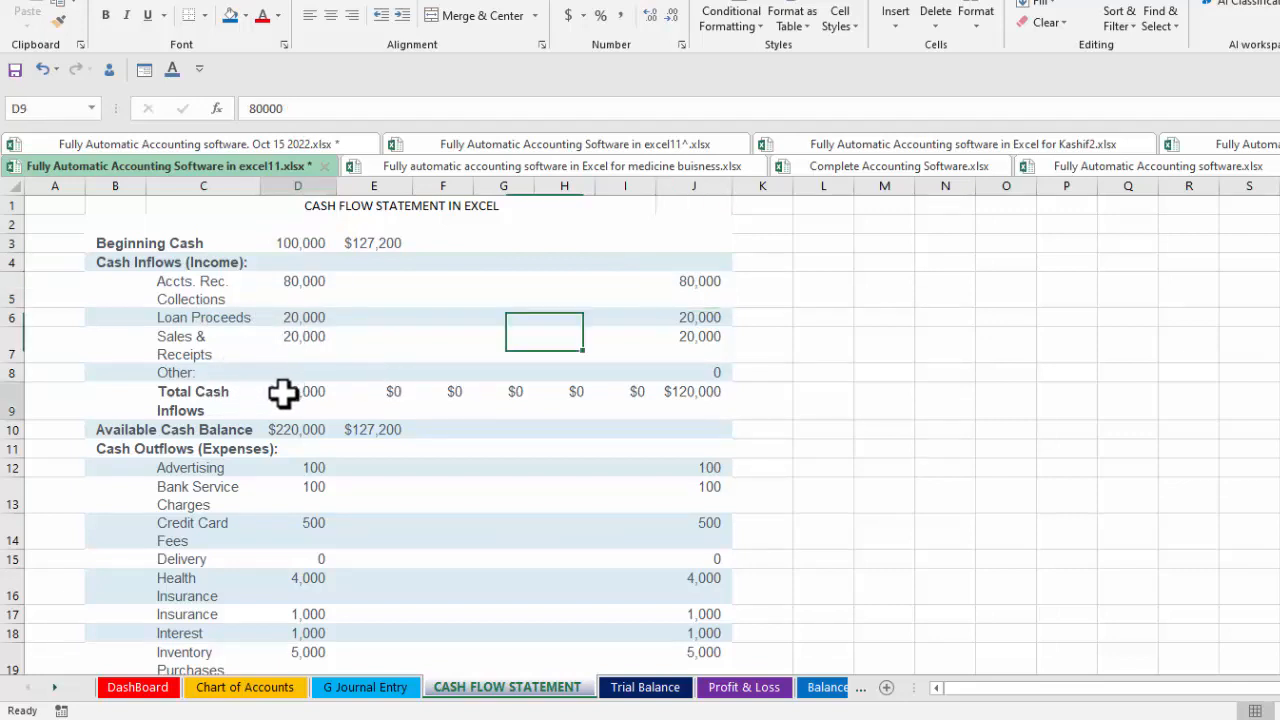
click(300, 286)
click(300, 320)
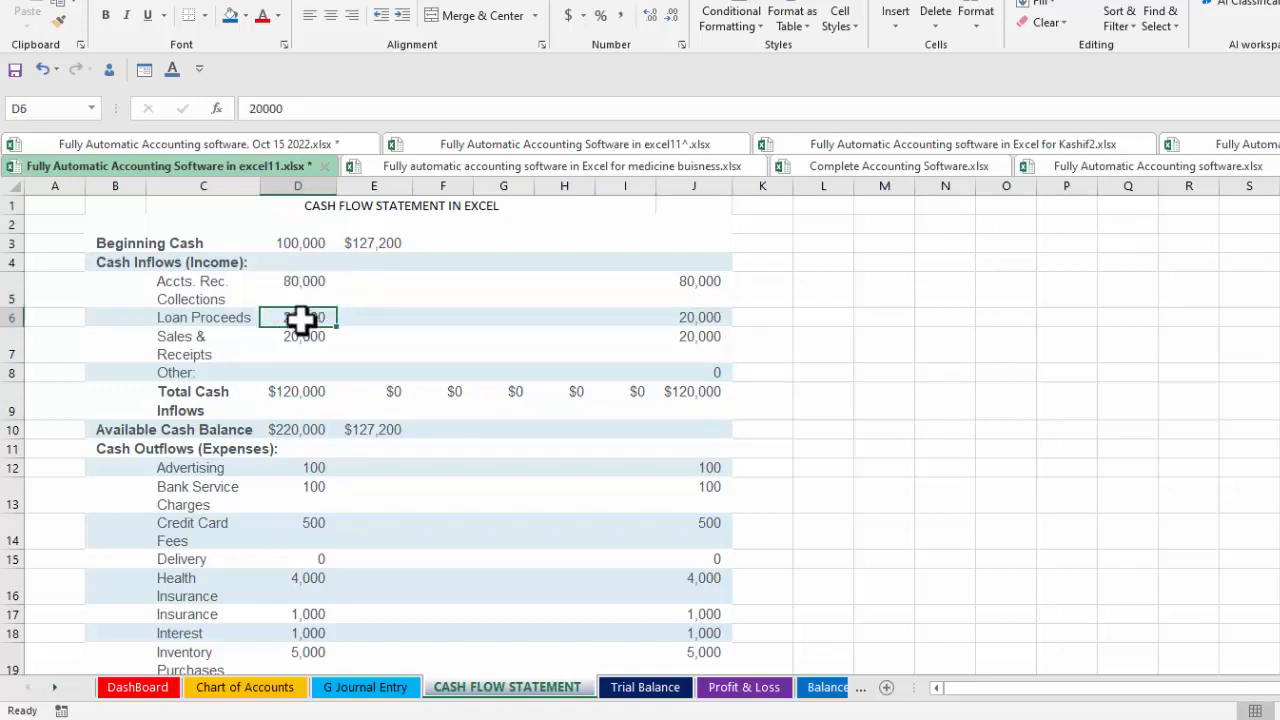
click(300, 333)
click(298, 391)
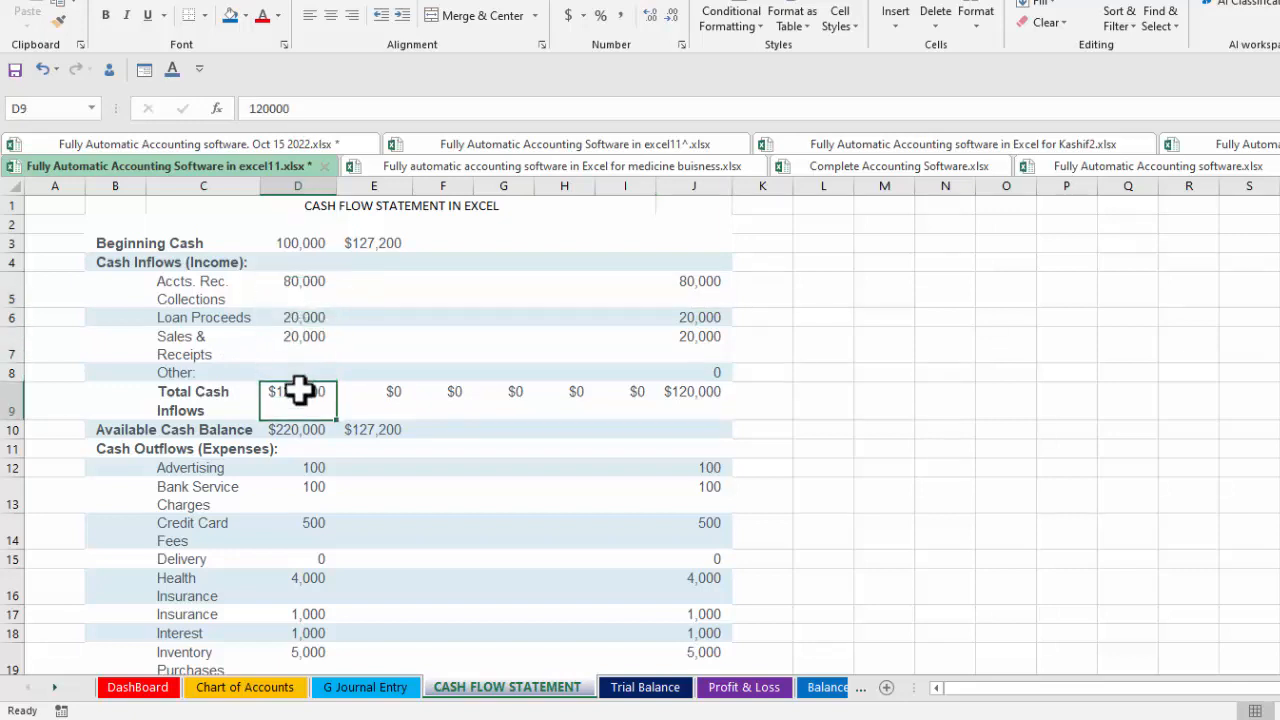
click(300, 429)
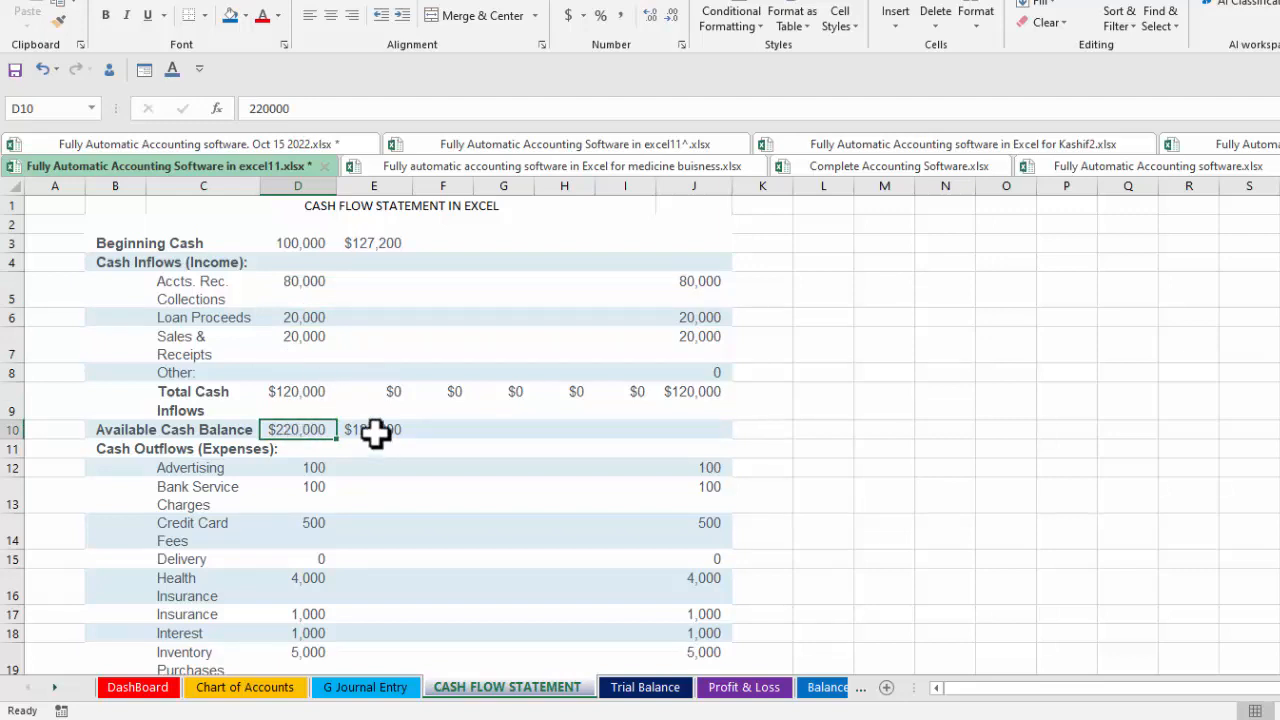
click(374, 431)
click(625, 400)
click(671, 395)
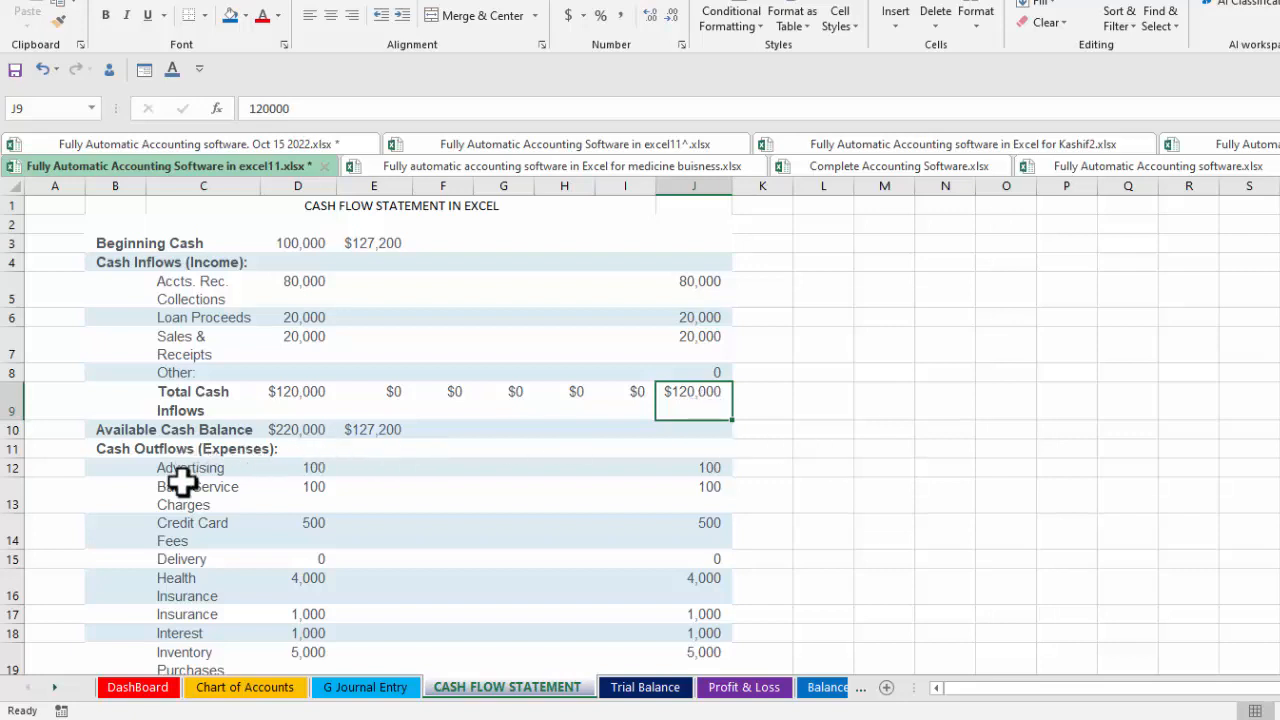
- Review the expense items, both outflow subtotals and Total Cash Outflows in the cash flow statement
drag(192, 470, 310, 668)
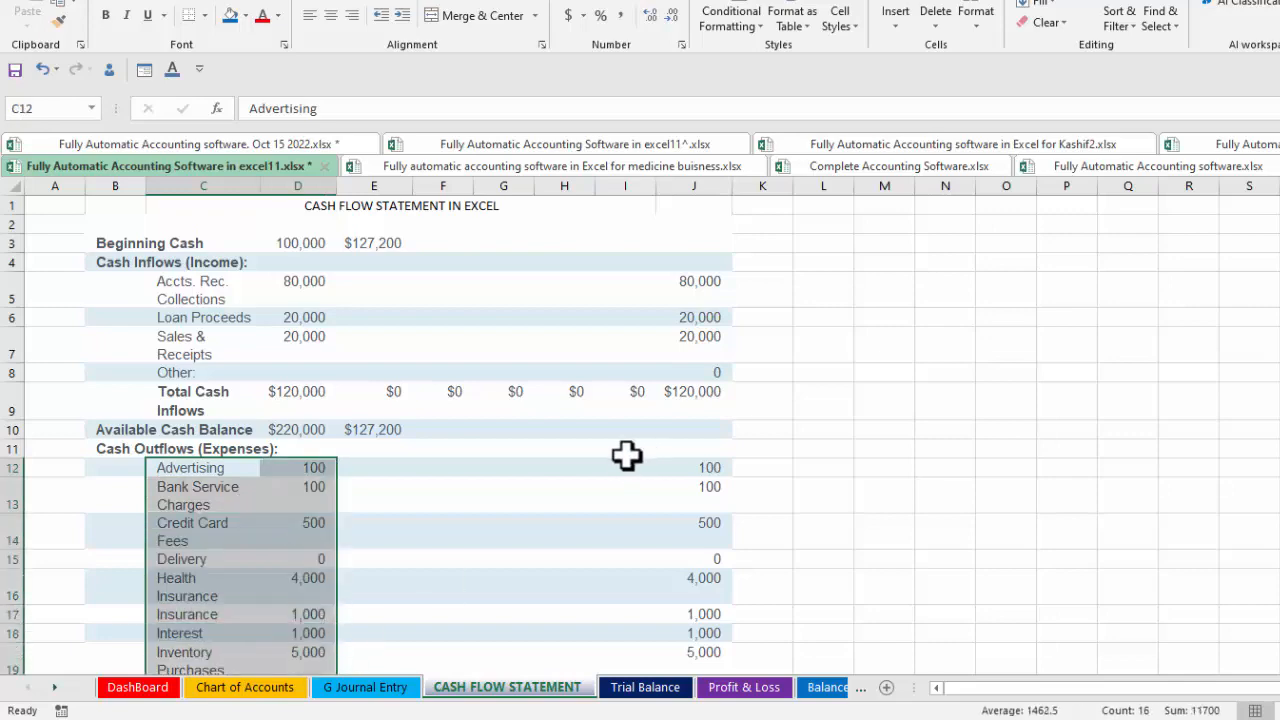
scroll(1026, 463, down, 6)
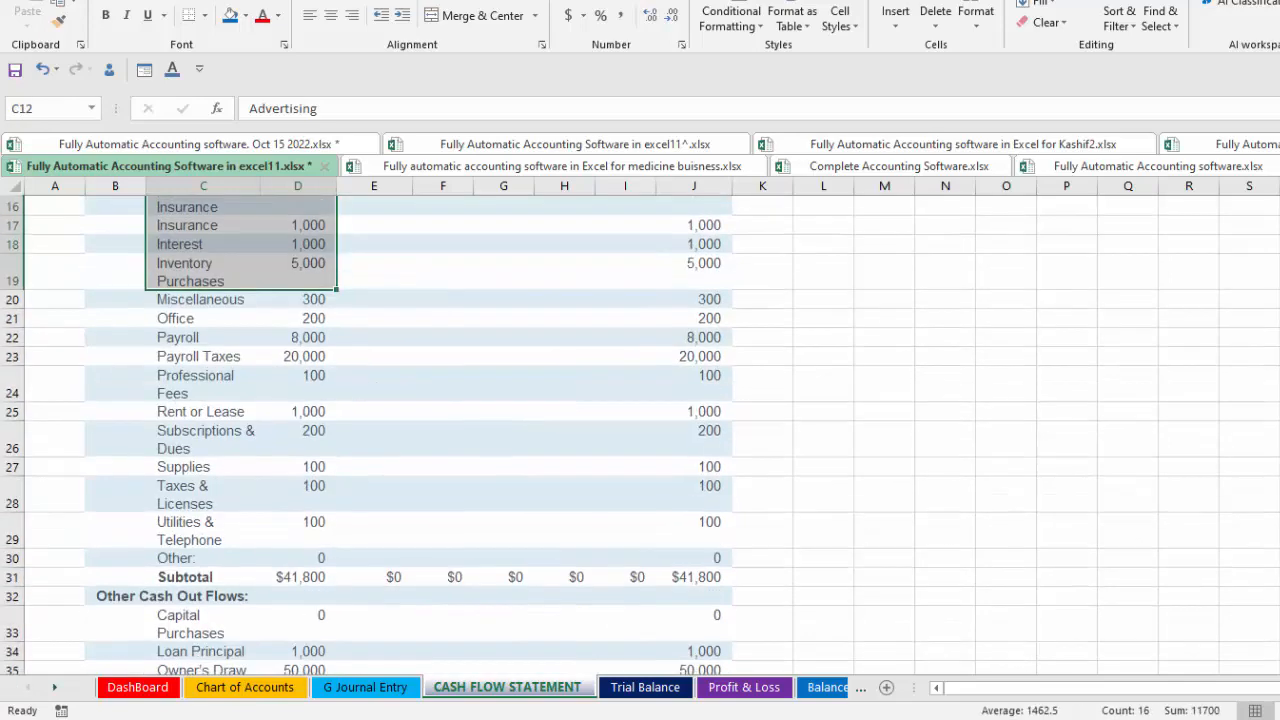
click(286, 519)
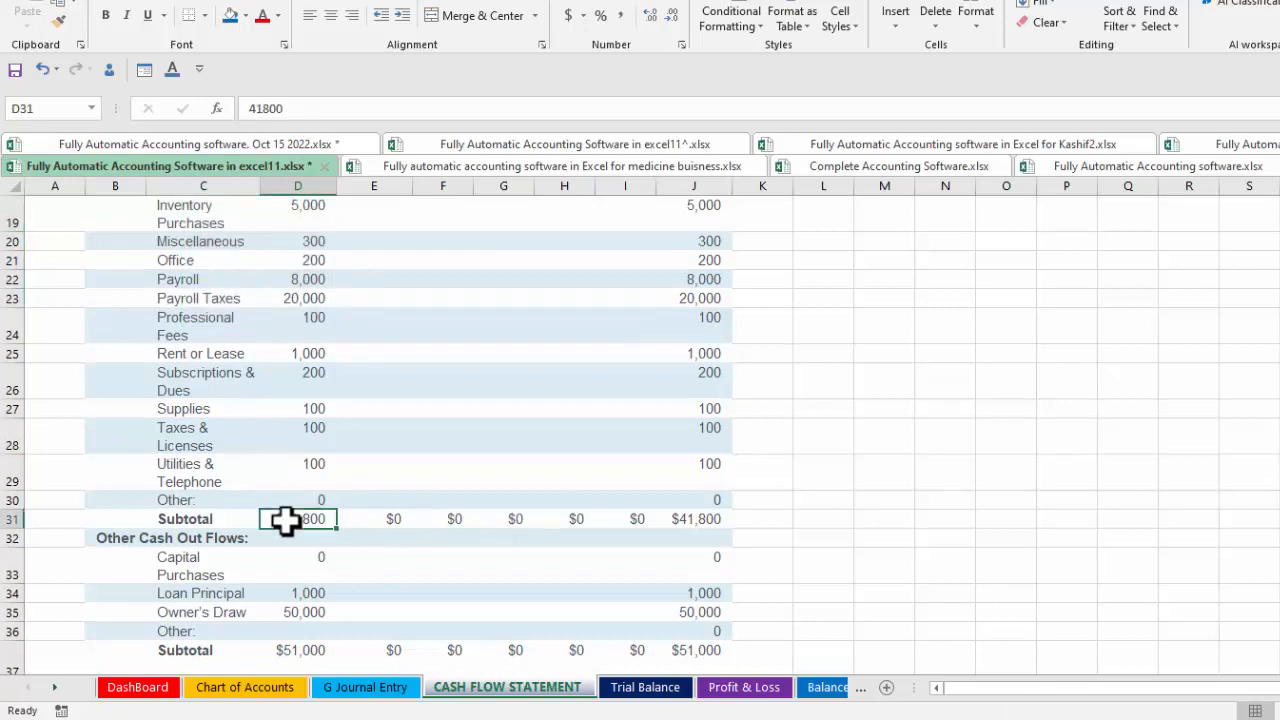
click(822, 537)
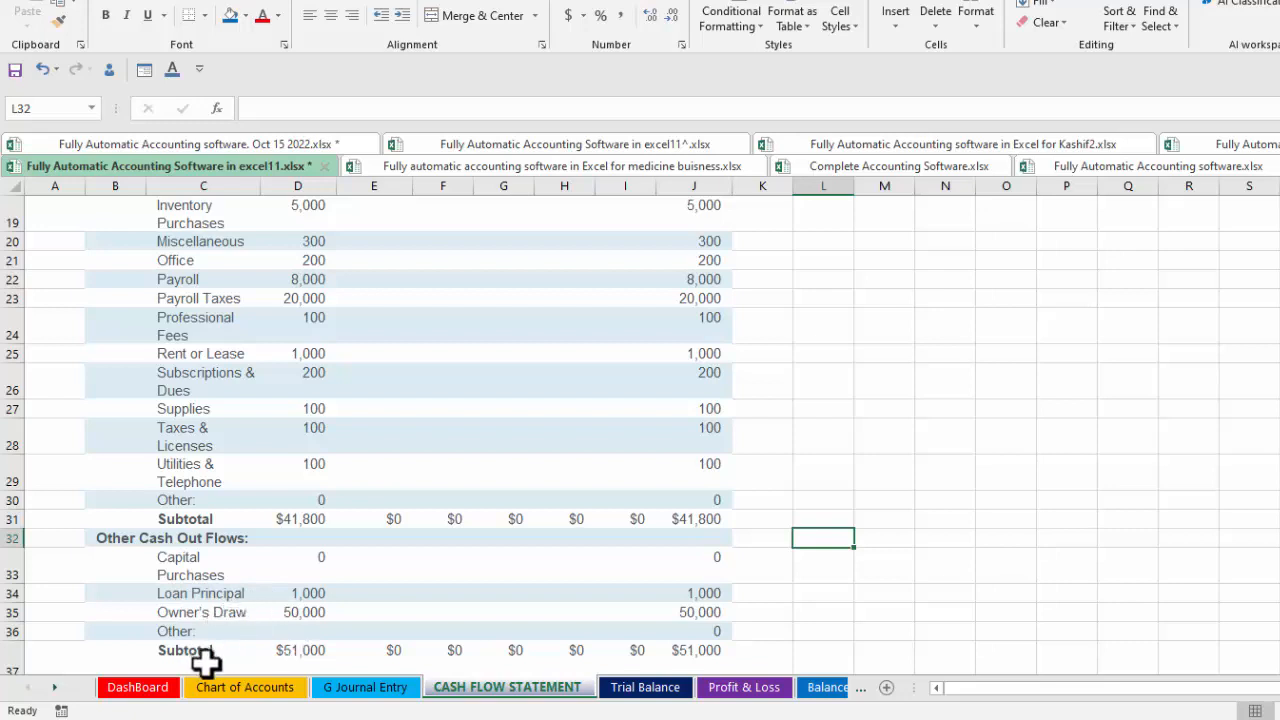
click(305, 650)
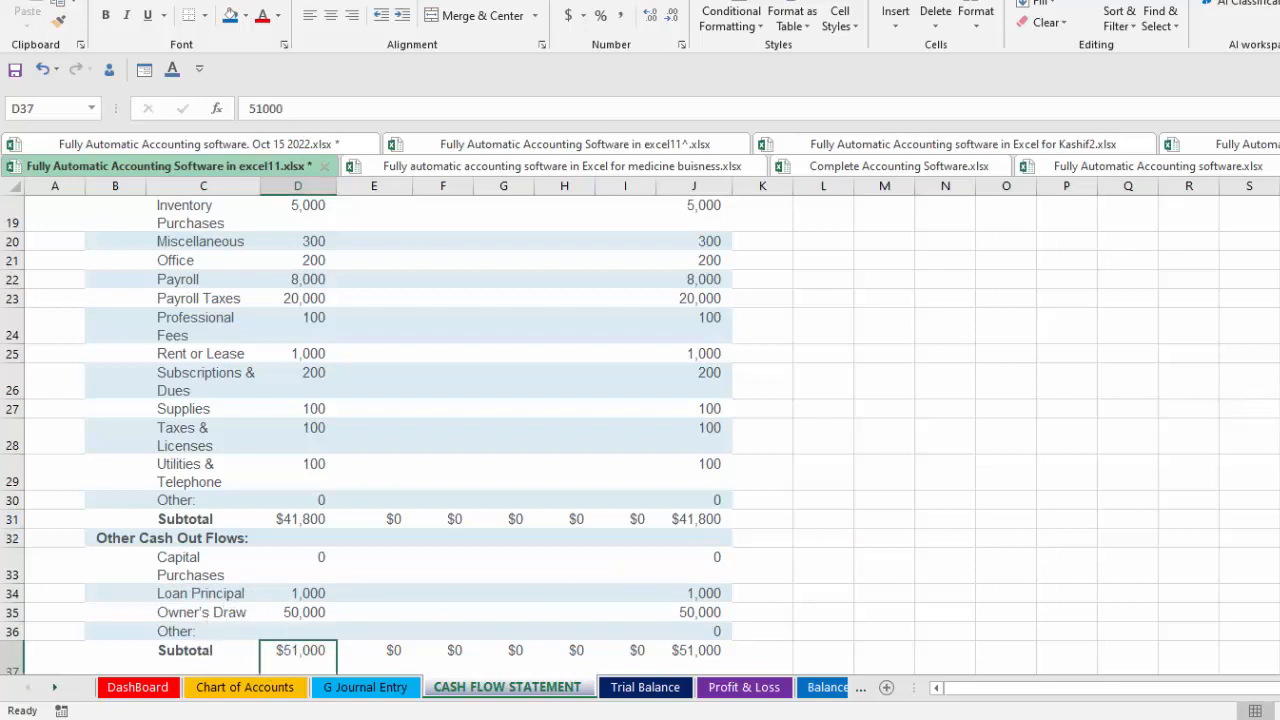
scroll(580, 617, down, 1)
click(306, 616)
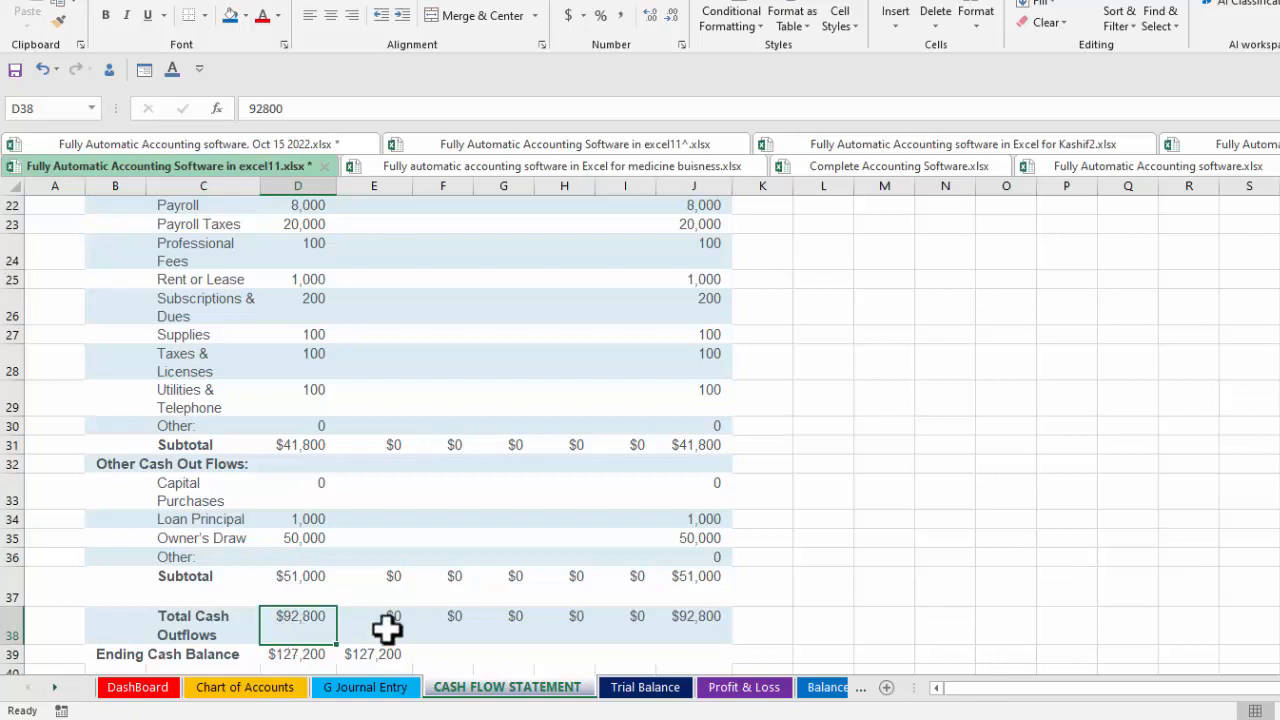
- Compare the Ending Cash Balance in D39 with the expense subtotal in D31 and Total Cash Outflows in D38
key(Down)
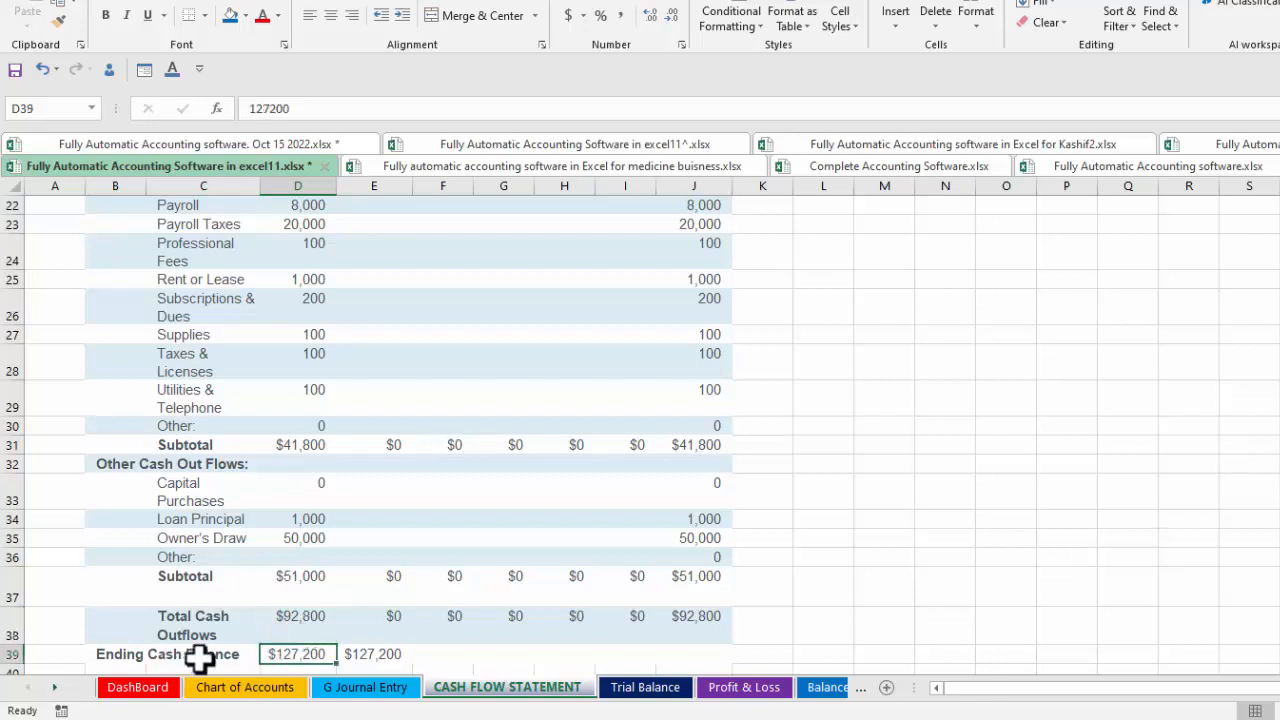
click(302, 446)
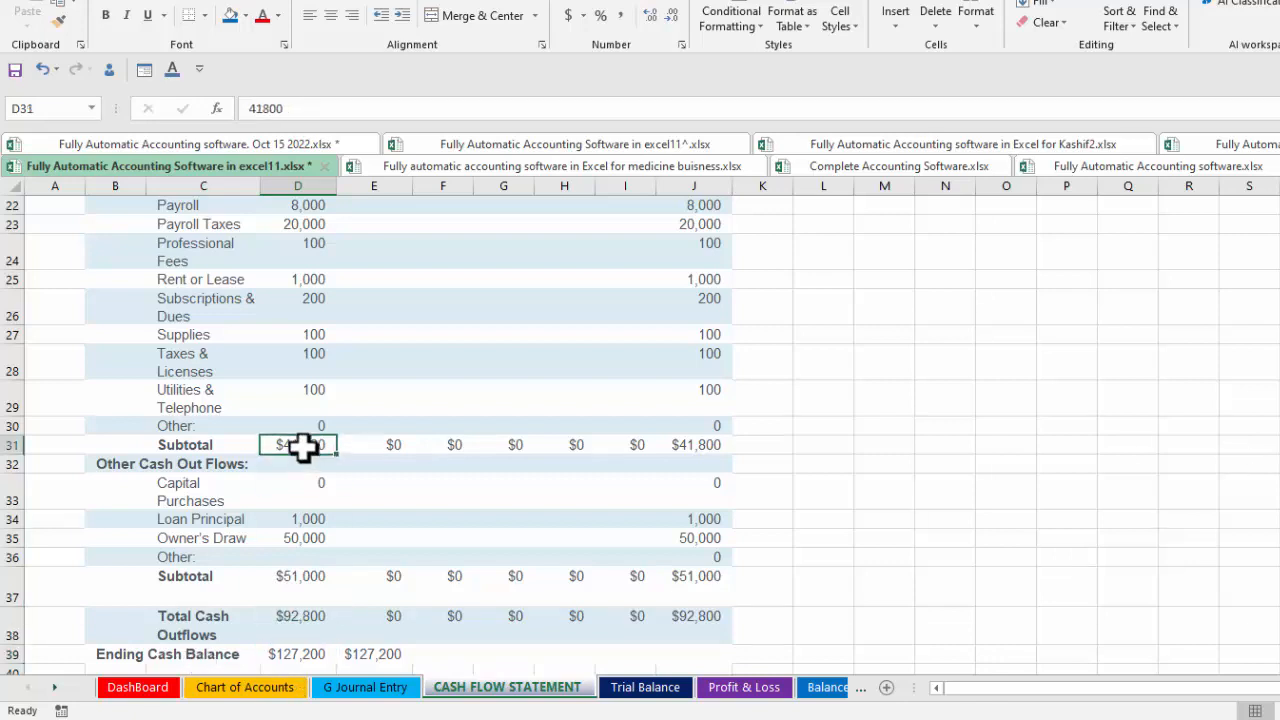
click(295, 618)
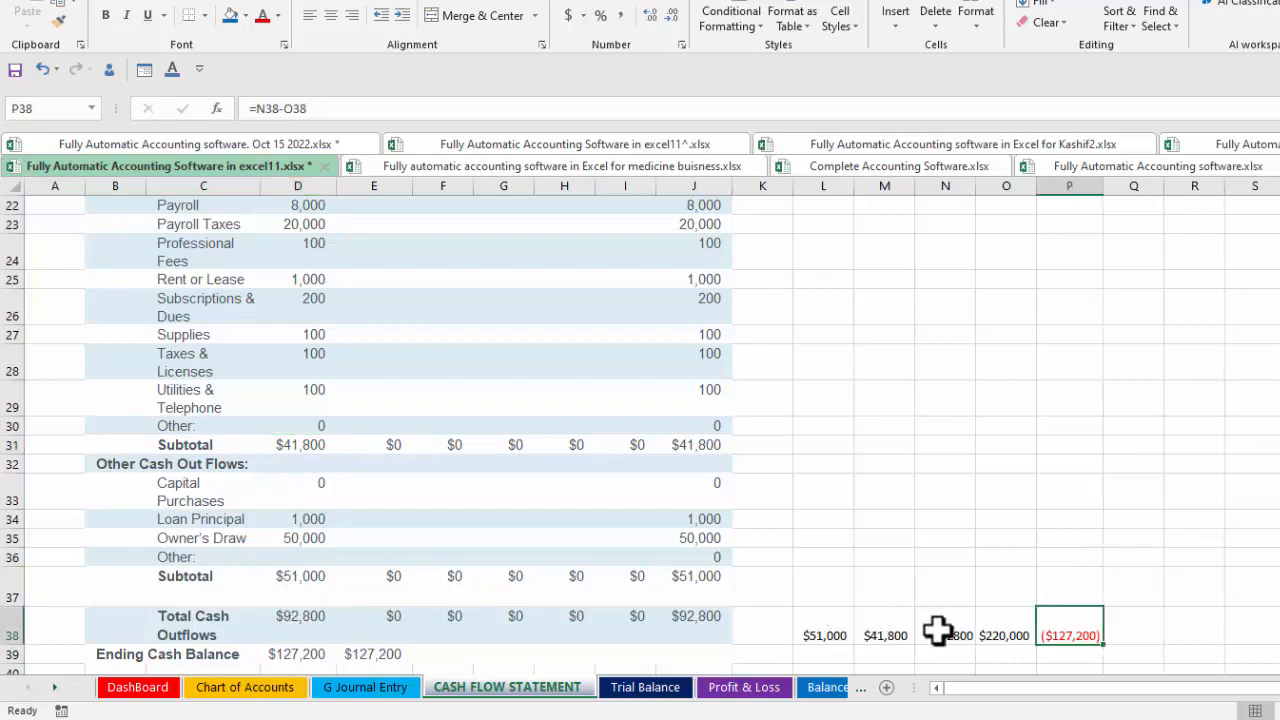
- Replace the formula in P38 with =O38-N38 to subtract total outflows from the available cash balance
click(939, 631)
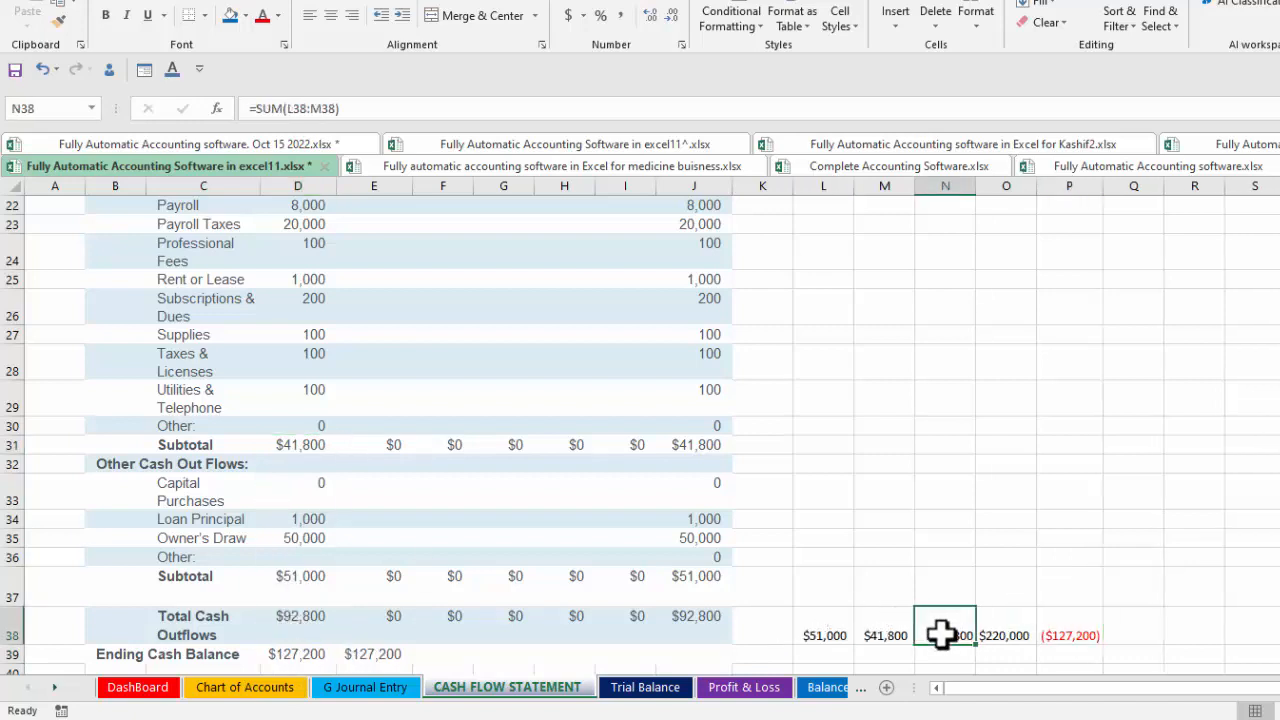
key(Right)
key(Right)
text(=)
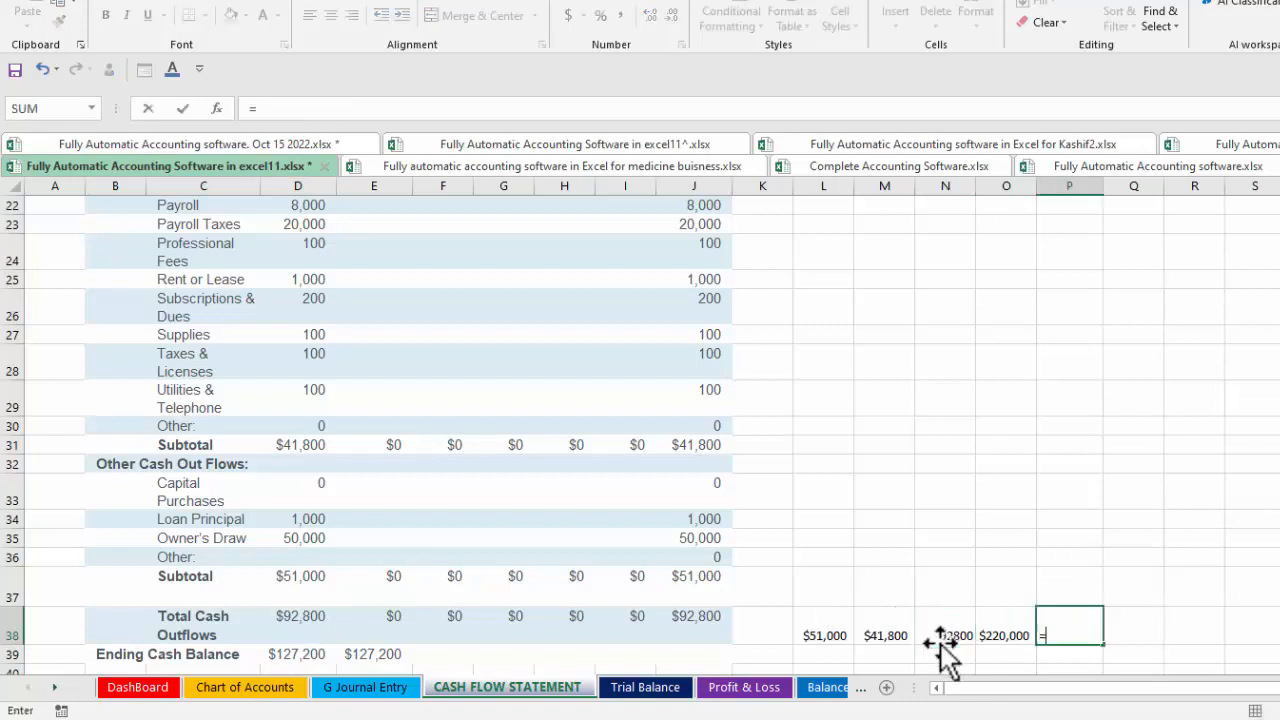
click(1006, 632)
text(-)
click(955, 632)
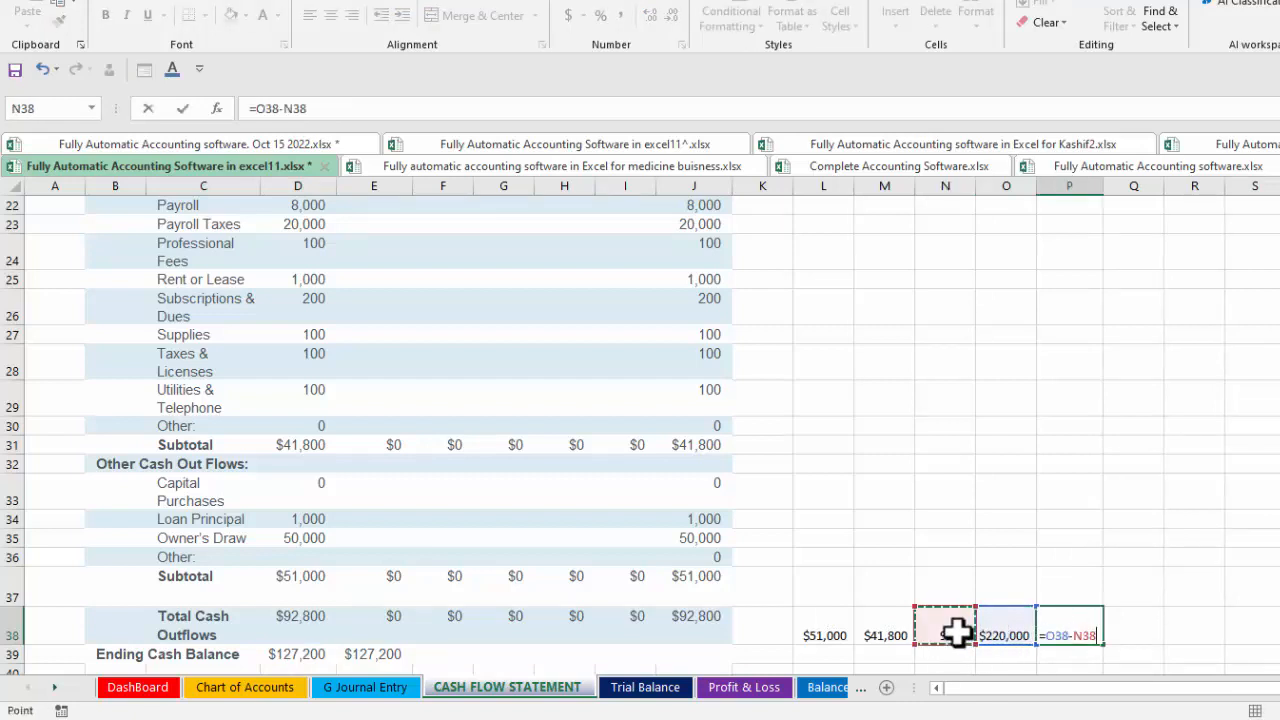
key(Return)
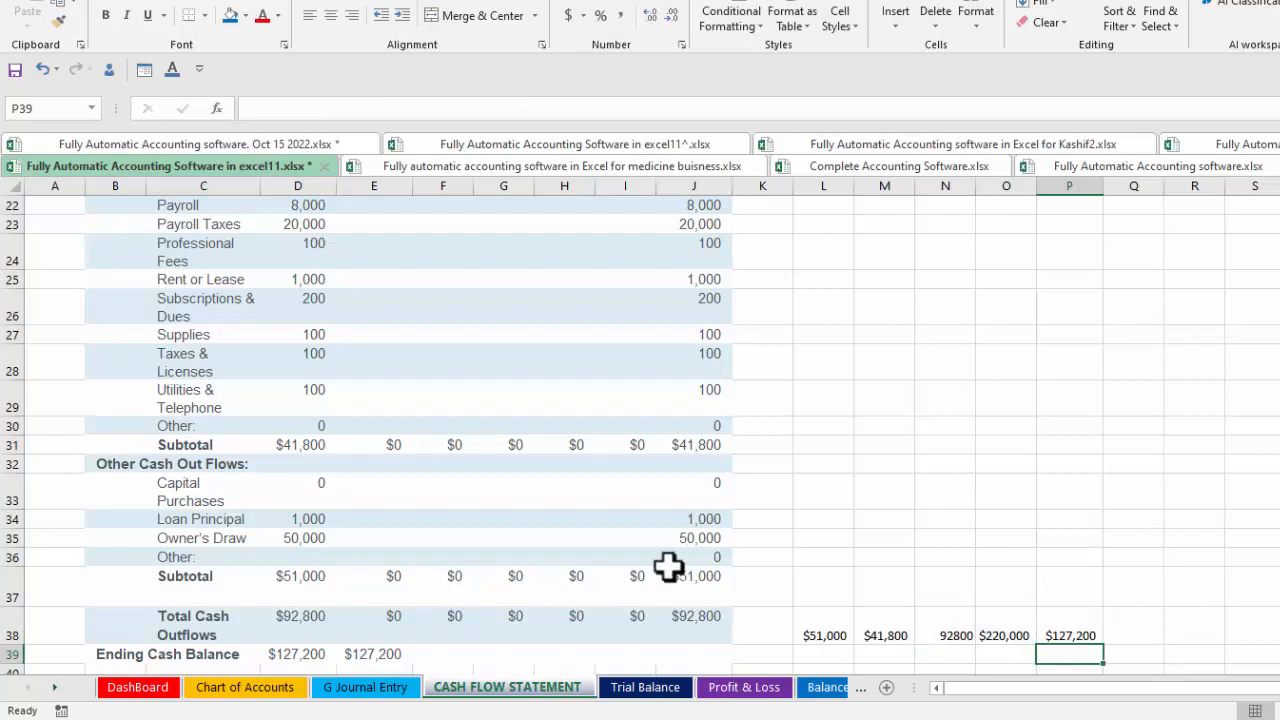
- Check Total Cash Outflows in D38 and trace the carried-over cash through E3 and E10 of the cash flow statement
click(291, 619)
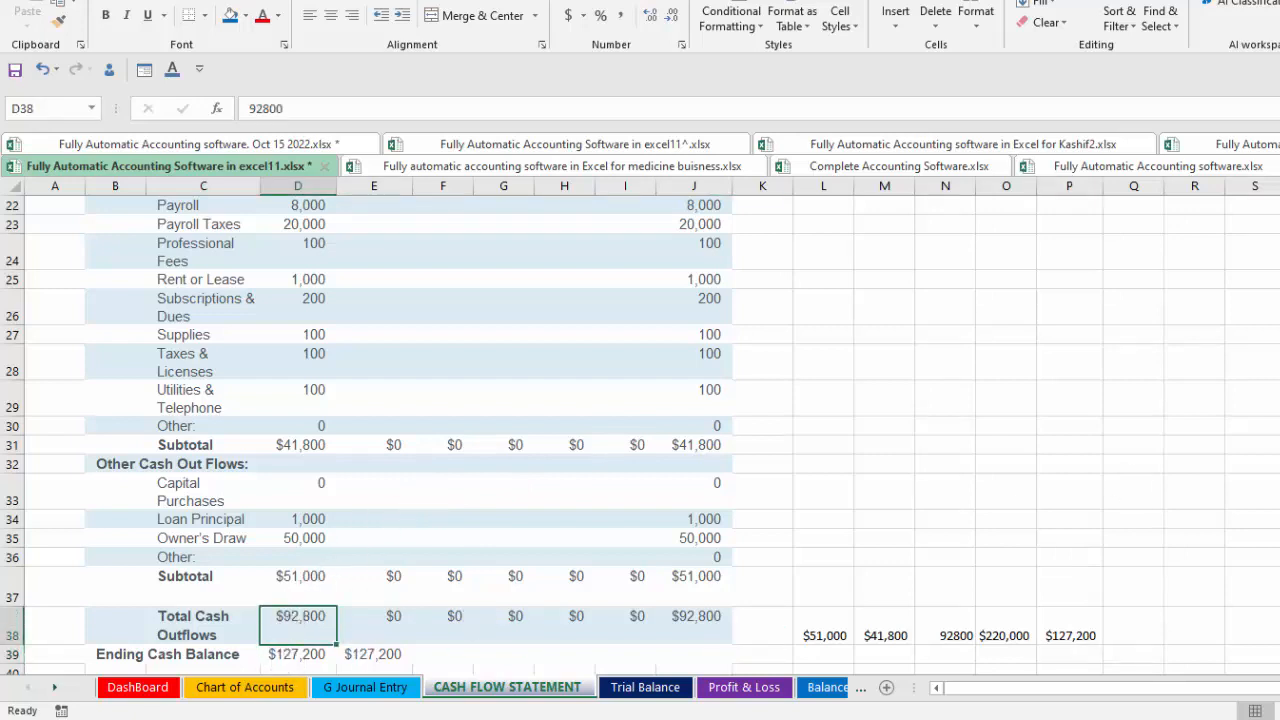
scroll(640, 430, up, 7)
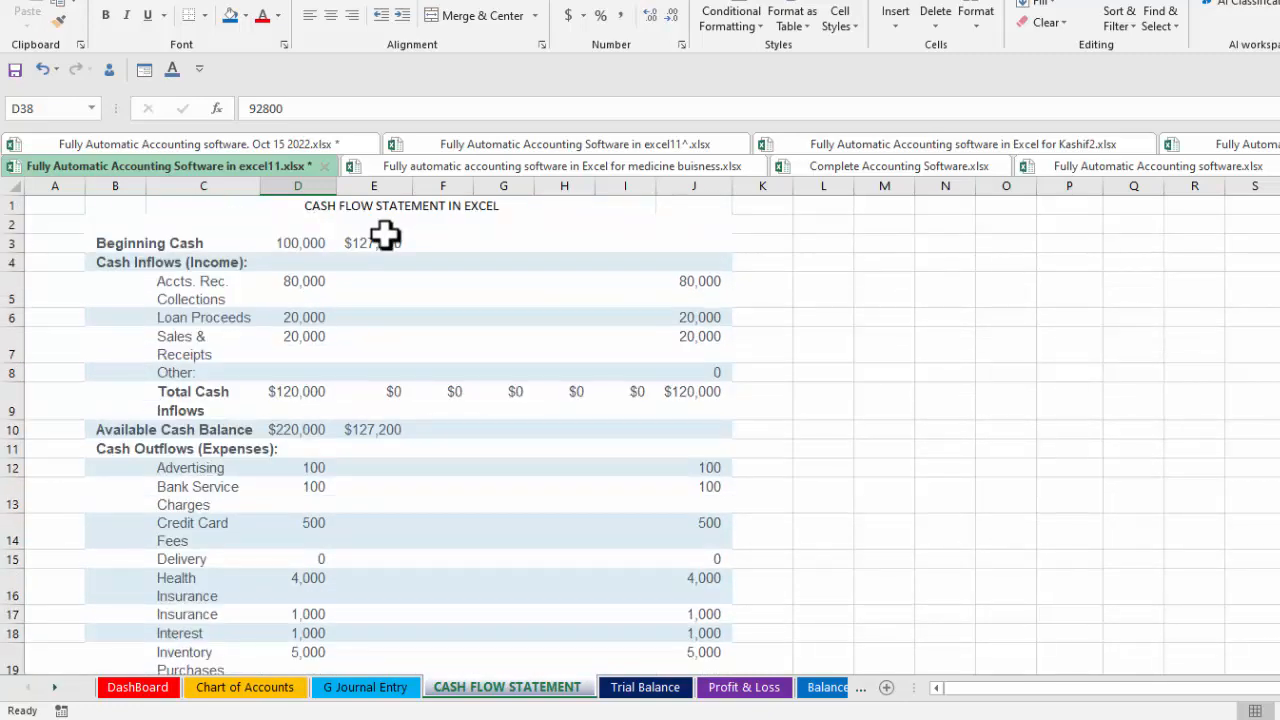
click(371, 244)
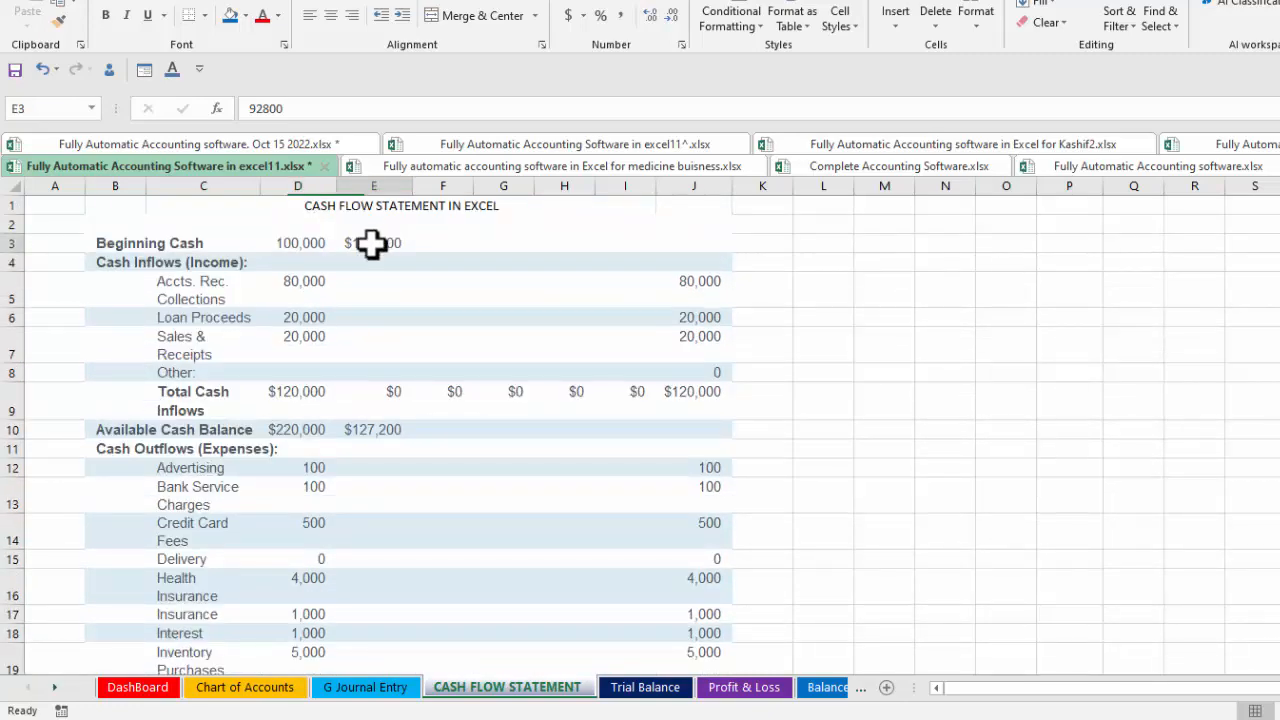
click(376, 429)
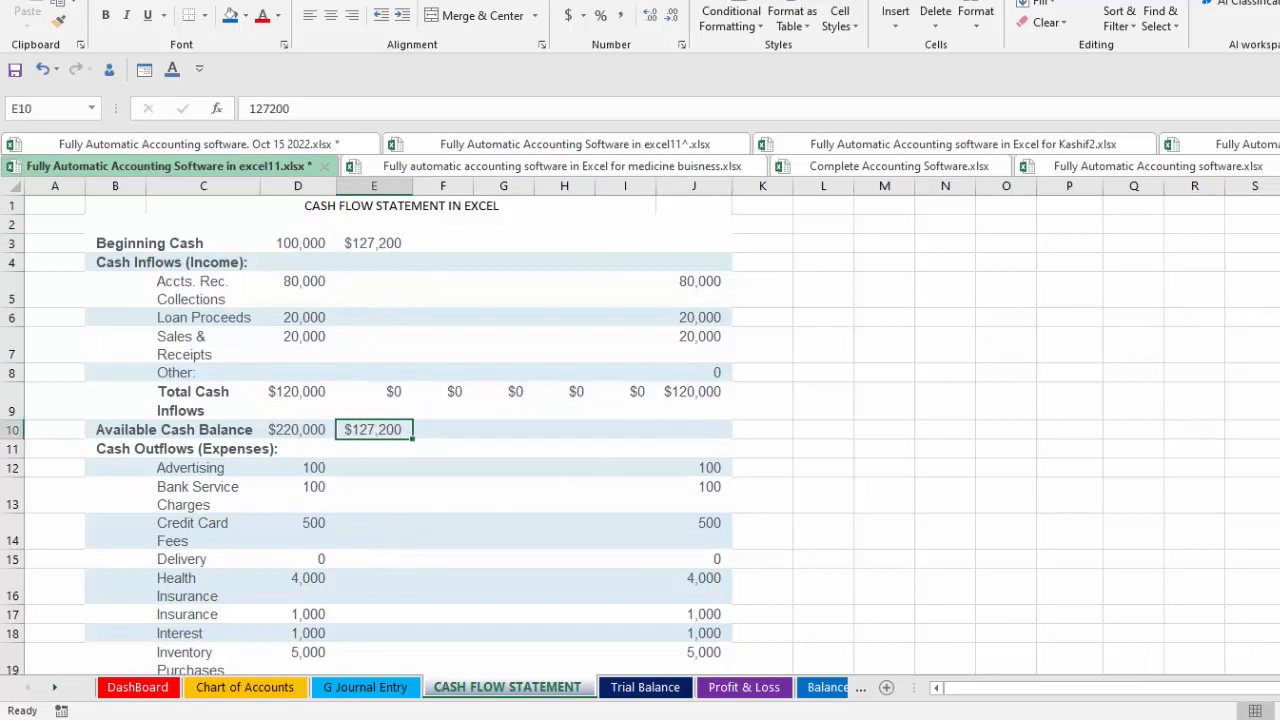
scroll(640, 435, down, 6)
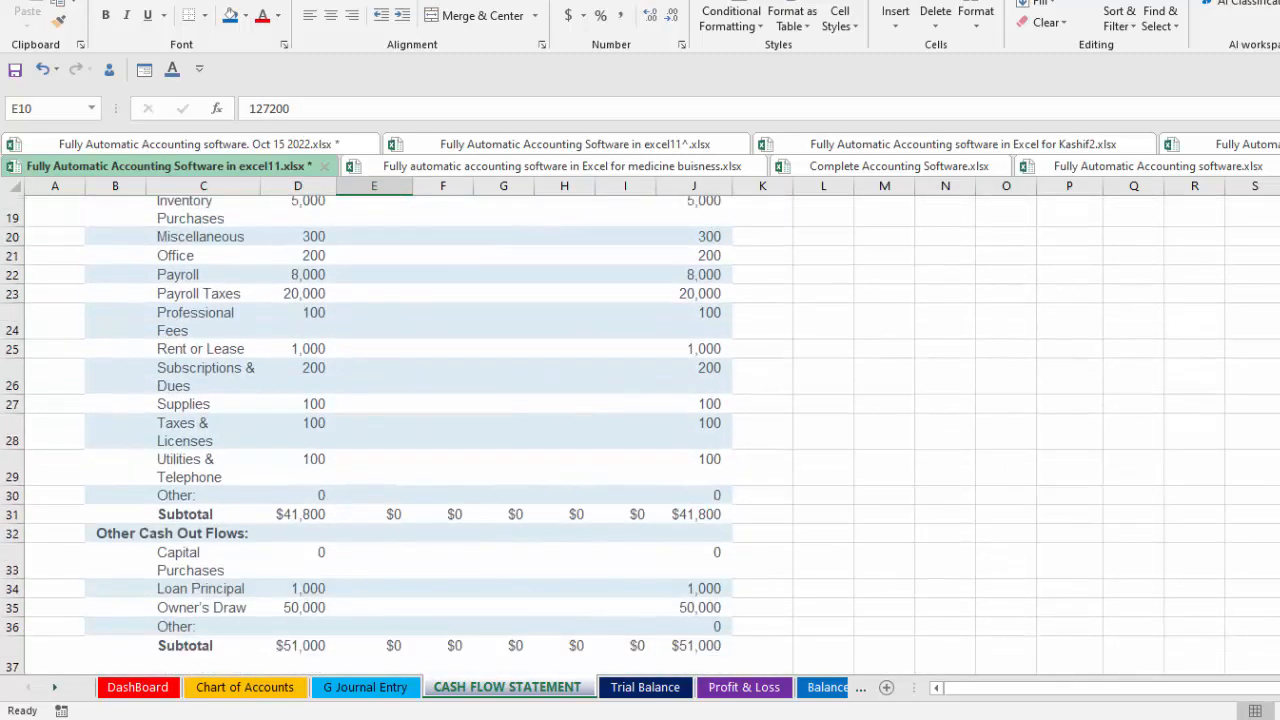
scroll(640, 435, down, 1)
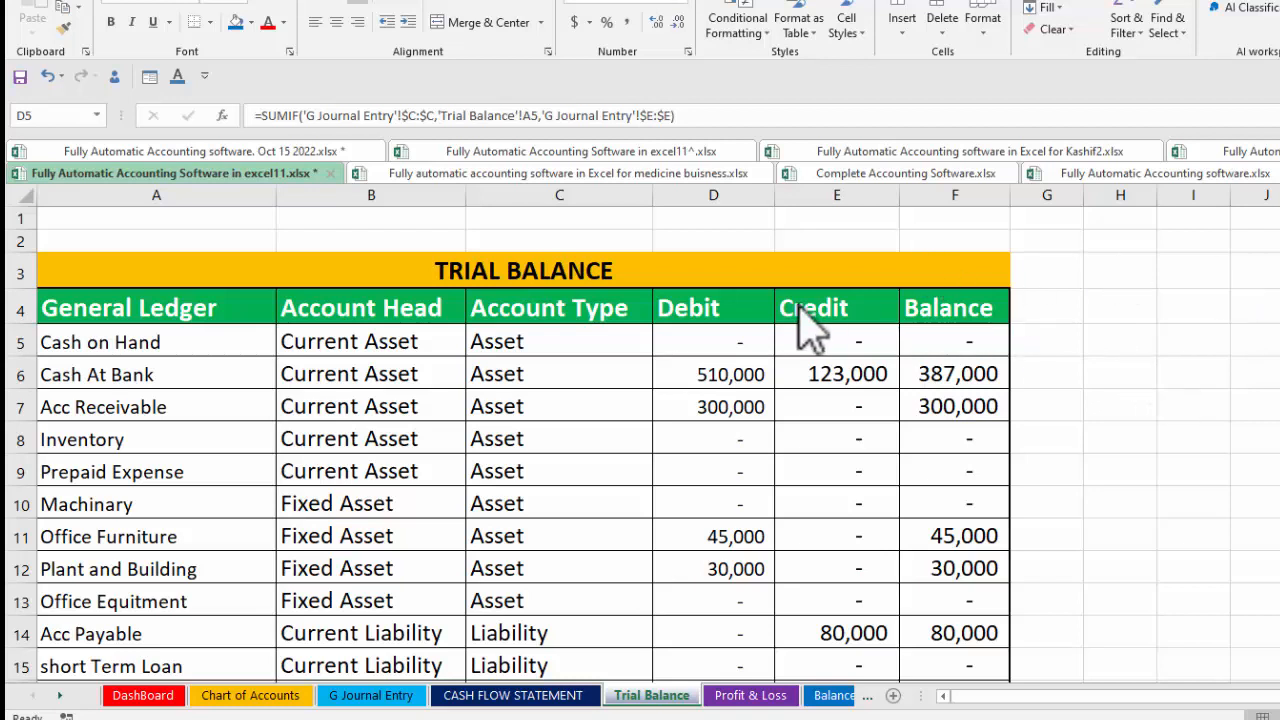
- Examine the Trial Balance's Debit, Credit and Balance columns and the ledger, head and type of its first account
click(680, 343)
drag(680, 343, 940, 594)
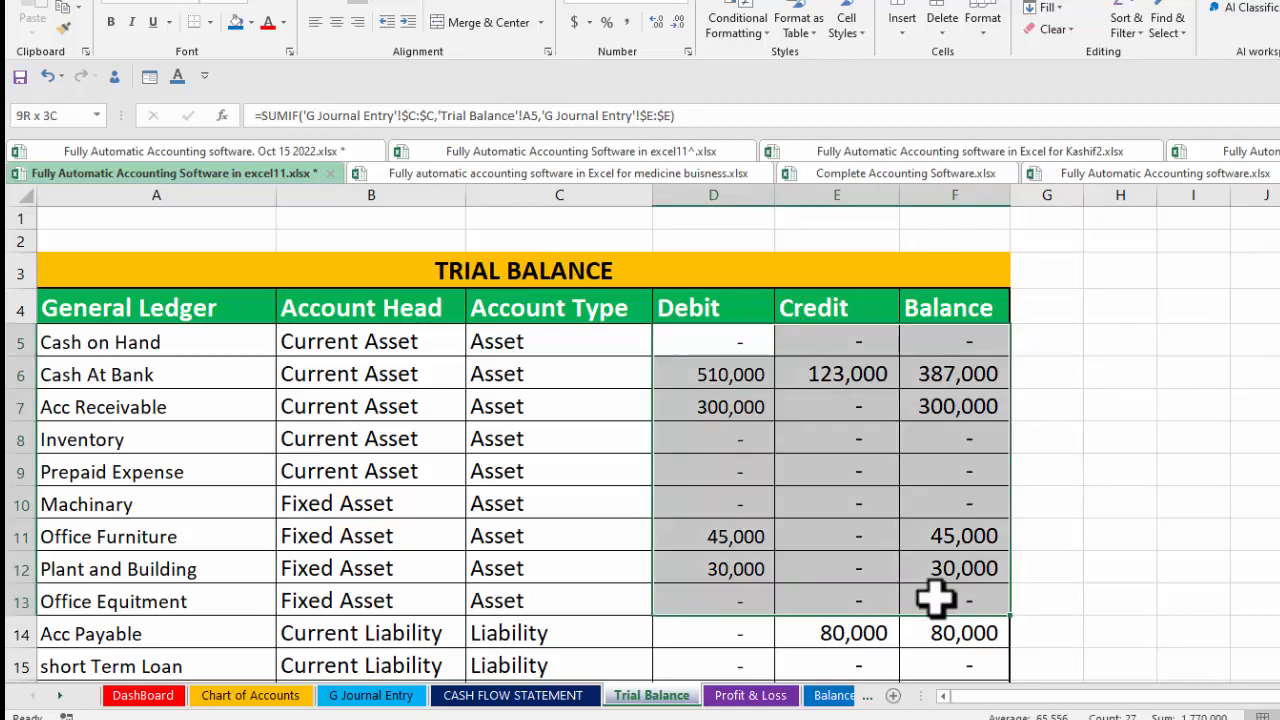
click(1115, 563)
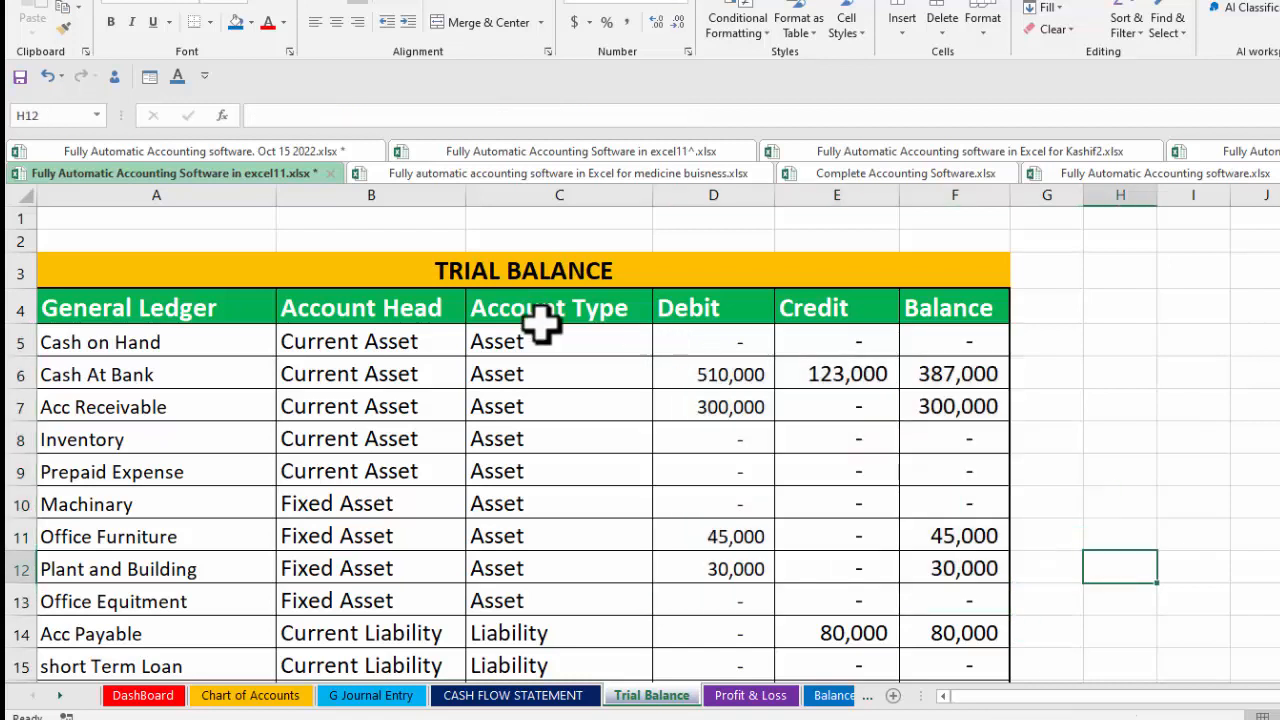
click(140, 343)
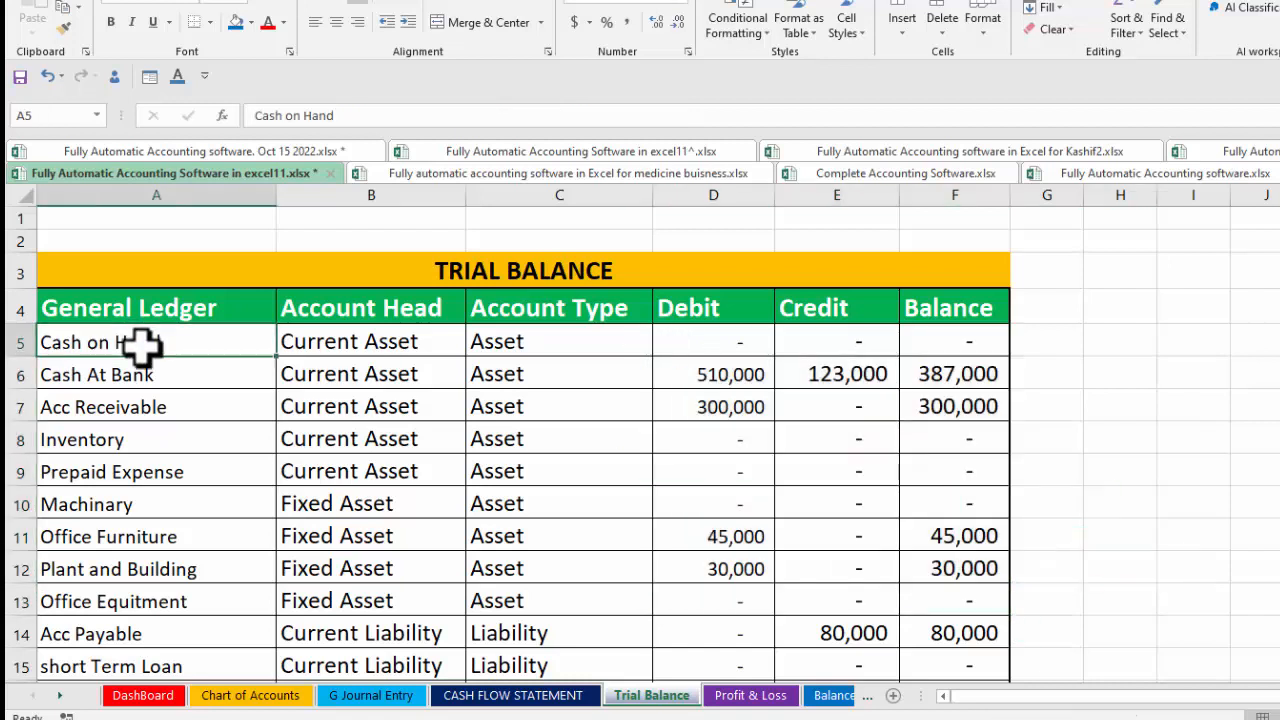
click(340, 336)
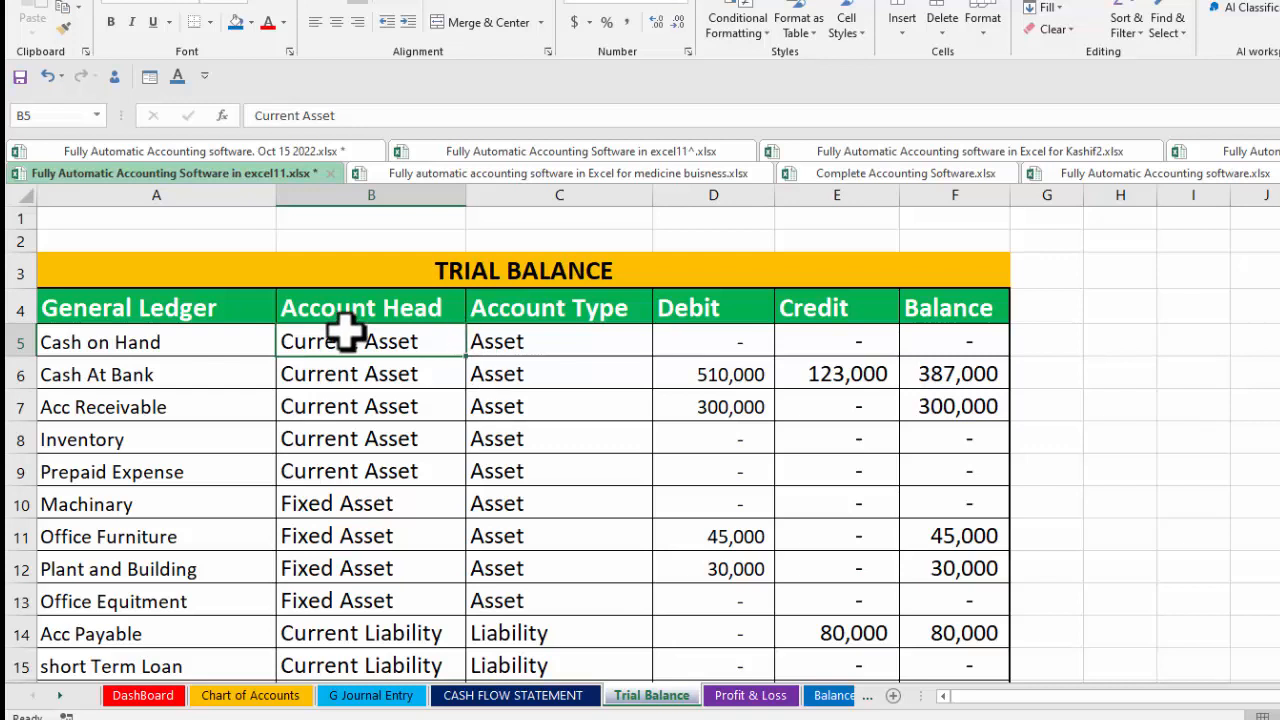
click(490, 344)
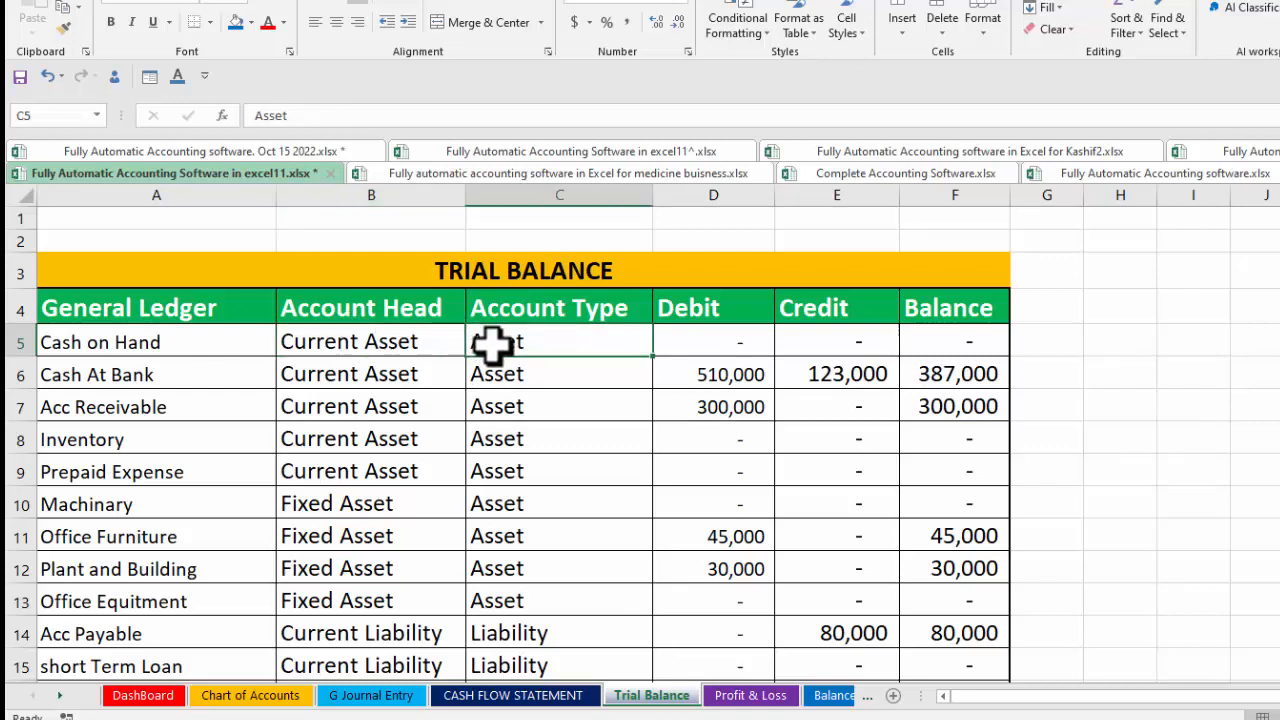
- Review the current asset accounts in A5:A9, the fixed assets in A10:A13 and the owner equity accounts in A18:A24
click(177, 349)
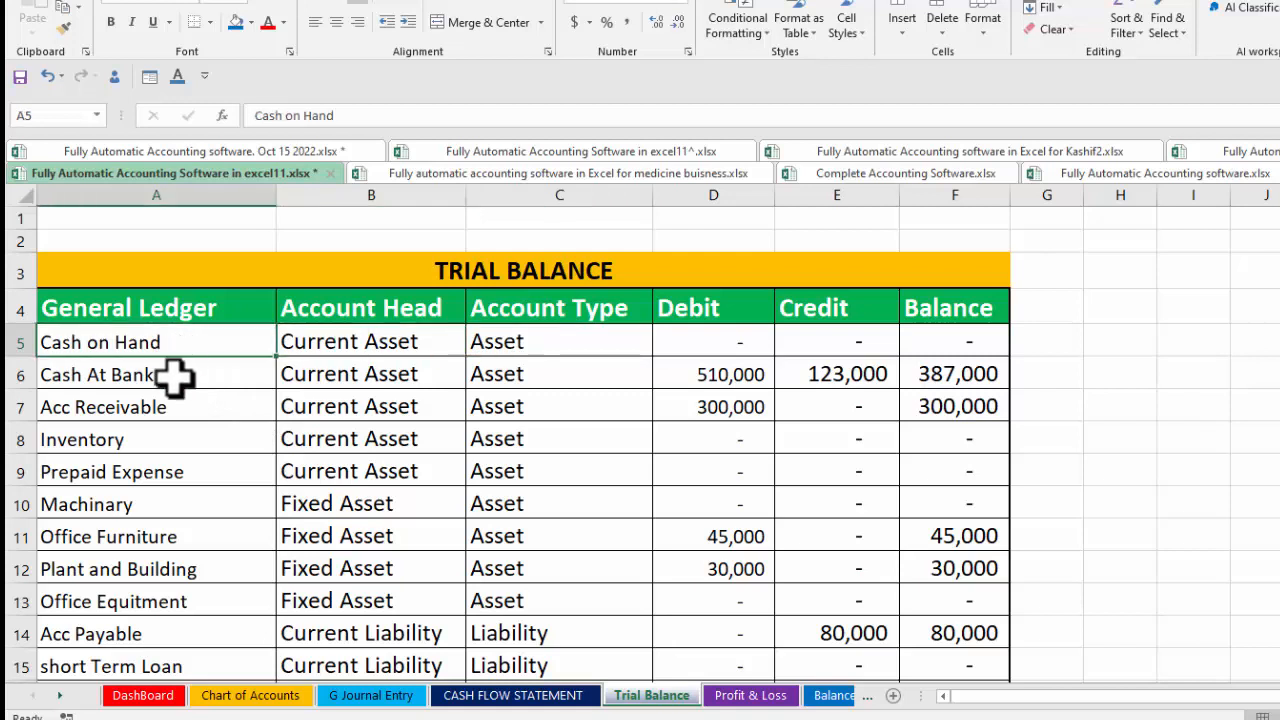
drag(175, 376, 175, 467)
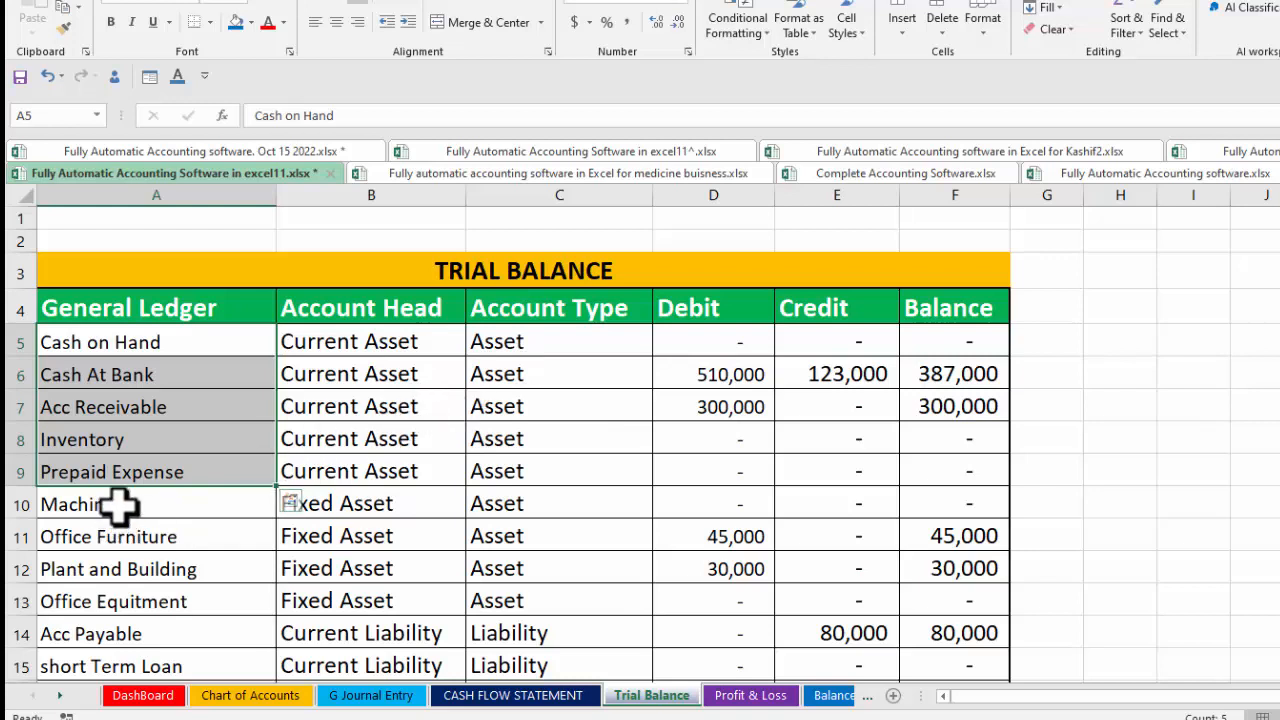
drag(118, 507, 118, 604)
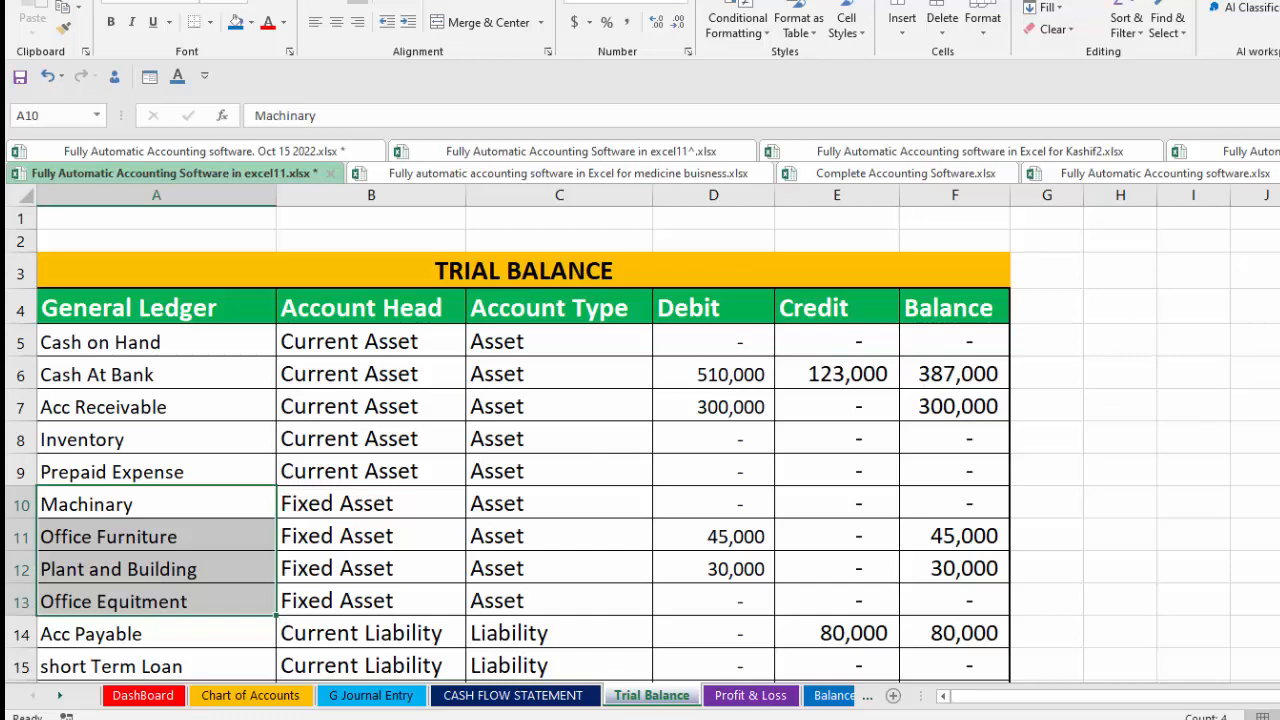
scroll(103, 449, down, 2)
drag(103, 451, 190, 482)
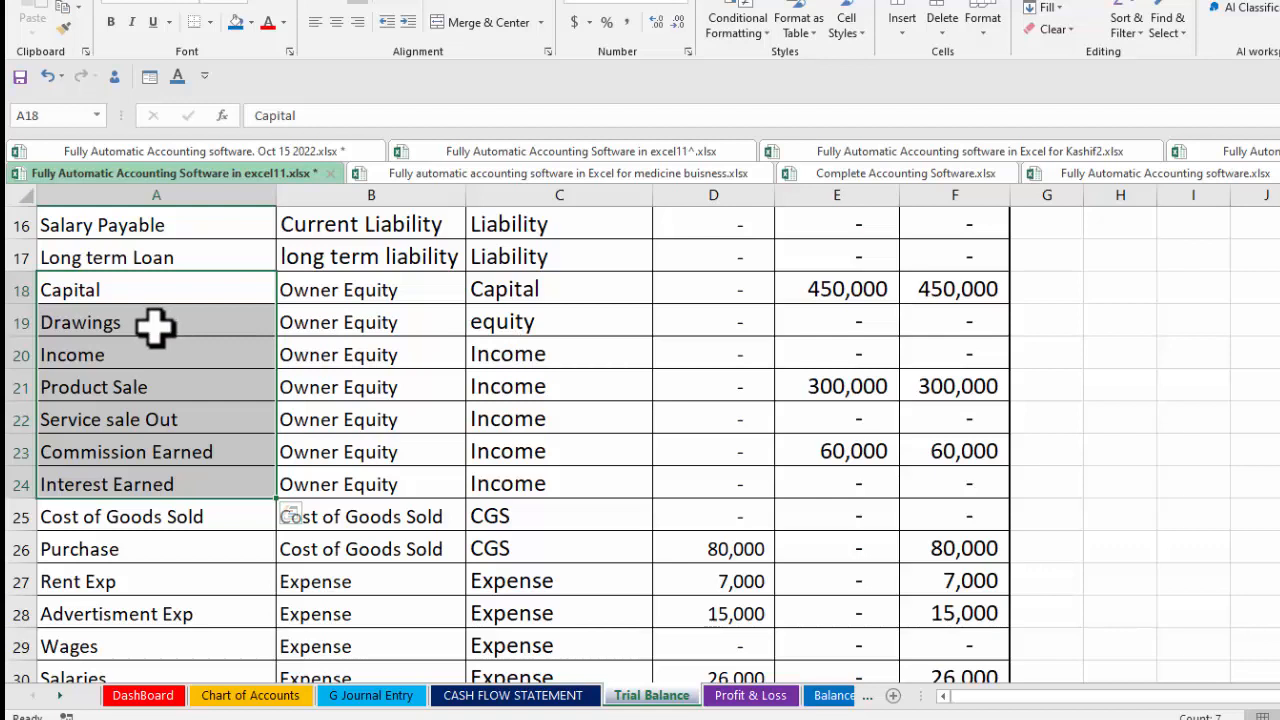
- Go through the Drawings, Income, Product Sale, Service sale Out, Interest Earned and Commission Earned accounts individually
click(215, 322)
click(106, 351)
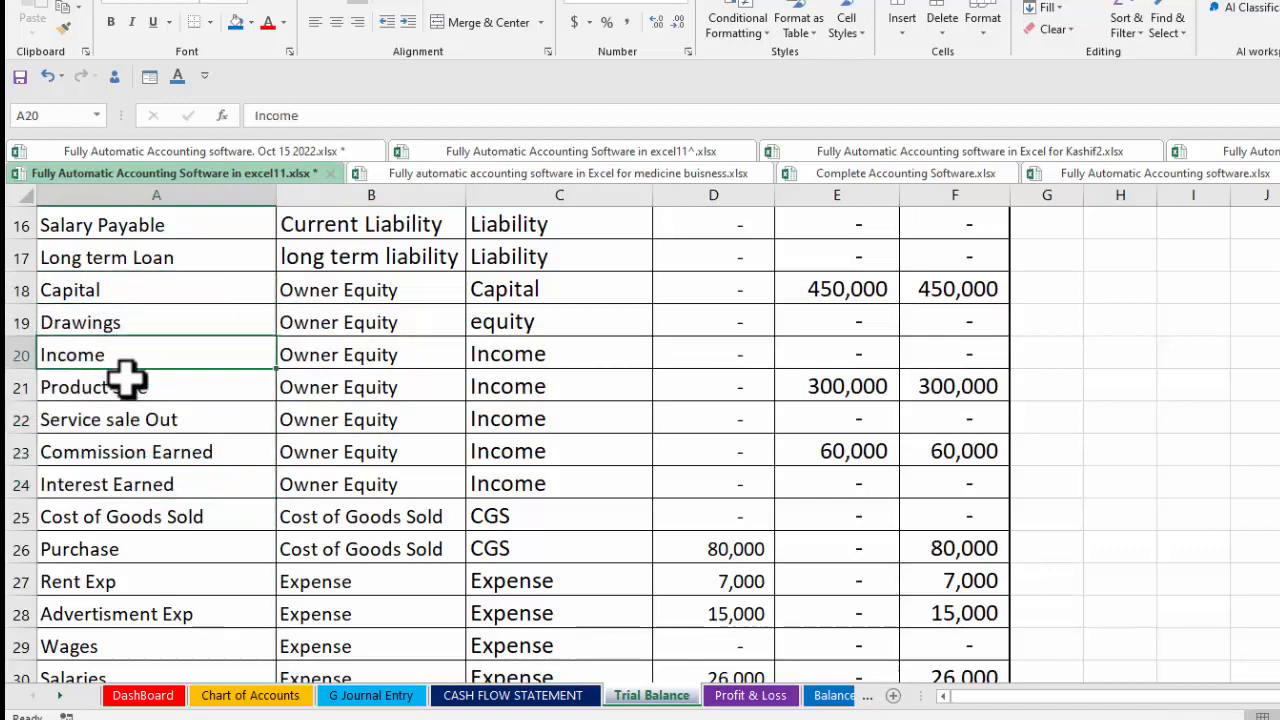
click(127, 380)
click(133, 420)
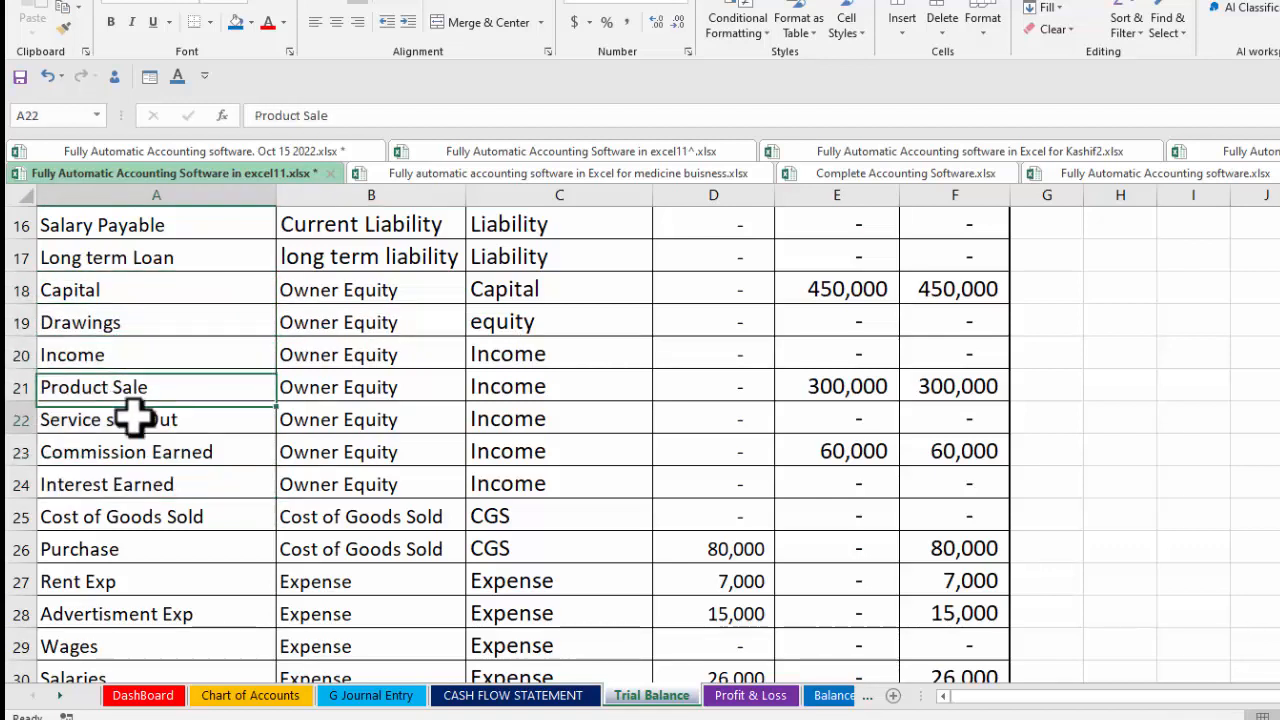
click(144, 476)
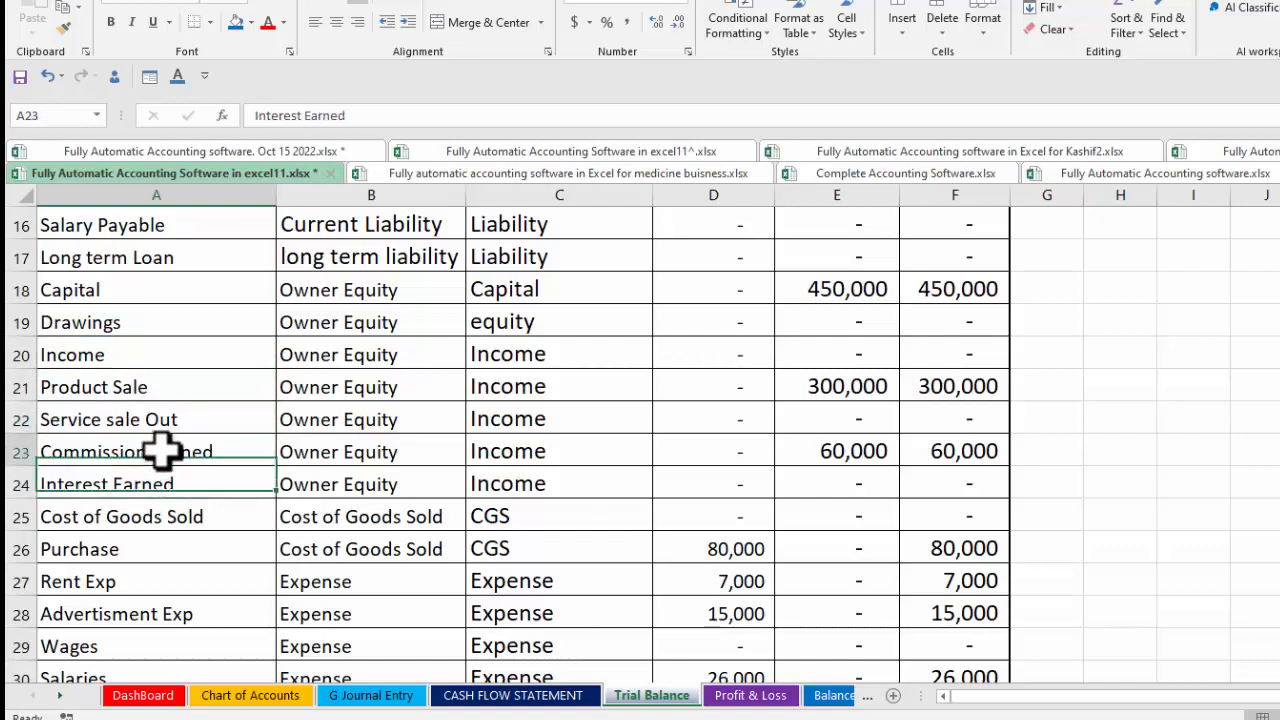
click(161, 450)
- Review the cost of goods sold accounts and the expense accounts from Rent Exp to Insurance Exp
mouse_move(155, 516)
mouse_down()
mouse_move(148, 540)
mouse_move(443, 543)
mouse_up()
click(103, 578)
drag(103, 578, 94, 700)
scroll(163, 514, down, 1)
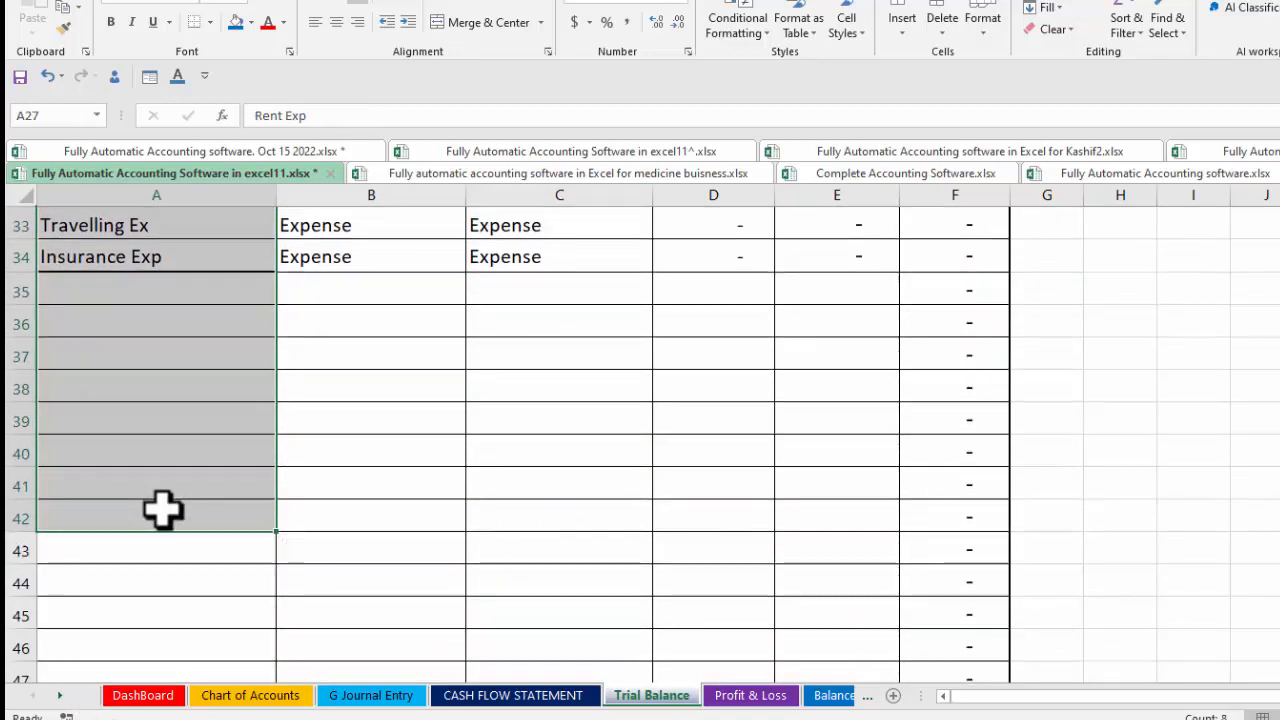
scroll(520, 430, up, 11)
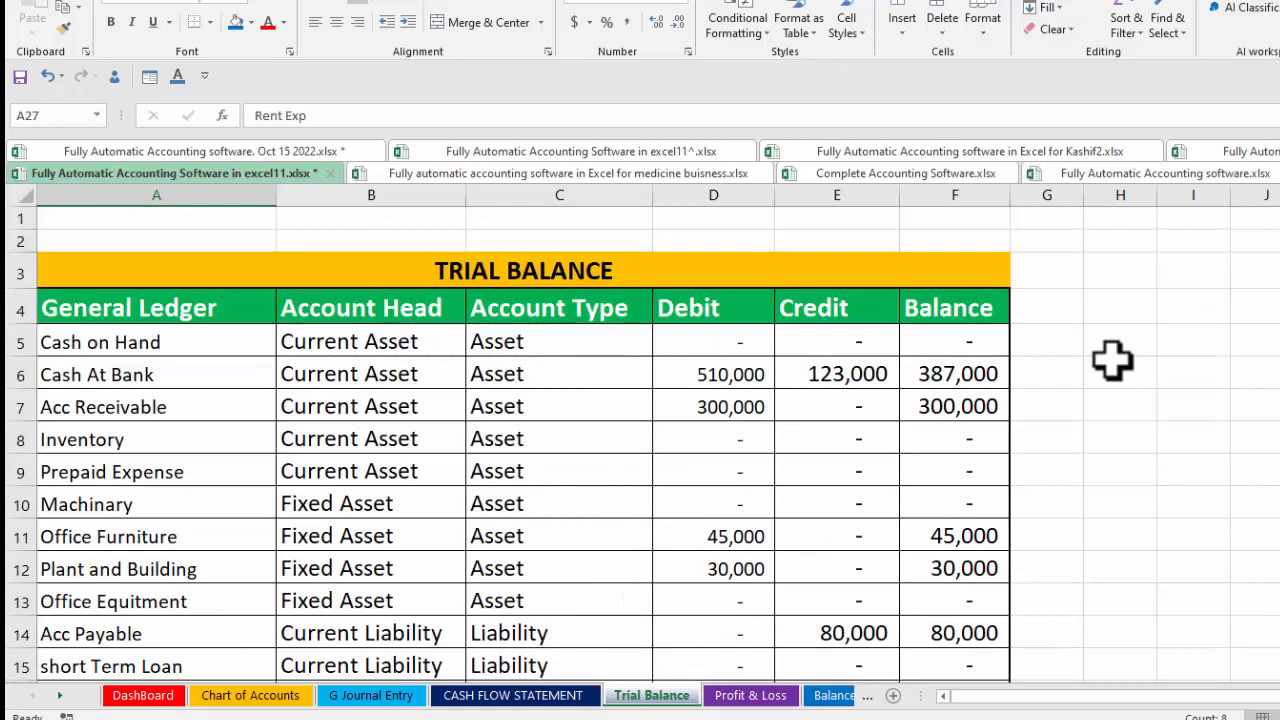
- Inspect the Debit formula in Trial Balance cell D5 and the G Journal Entry sheet it draws from
click(712, 341)
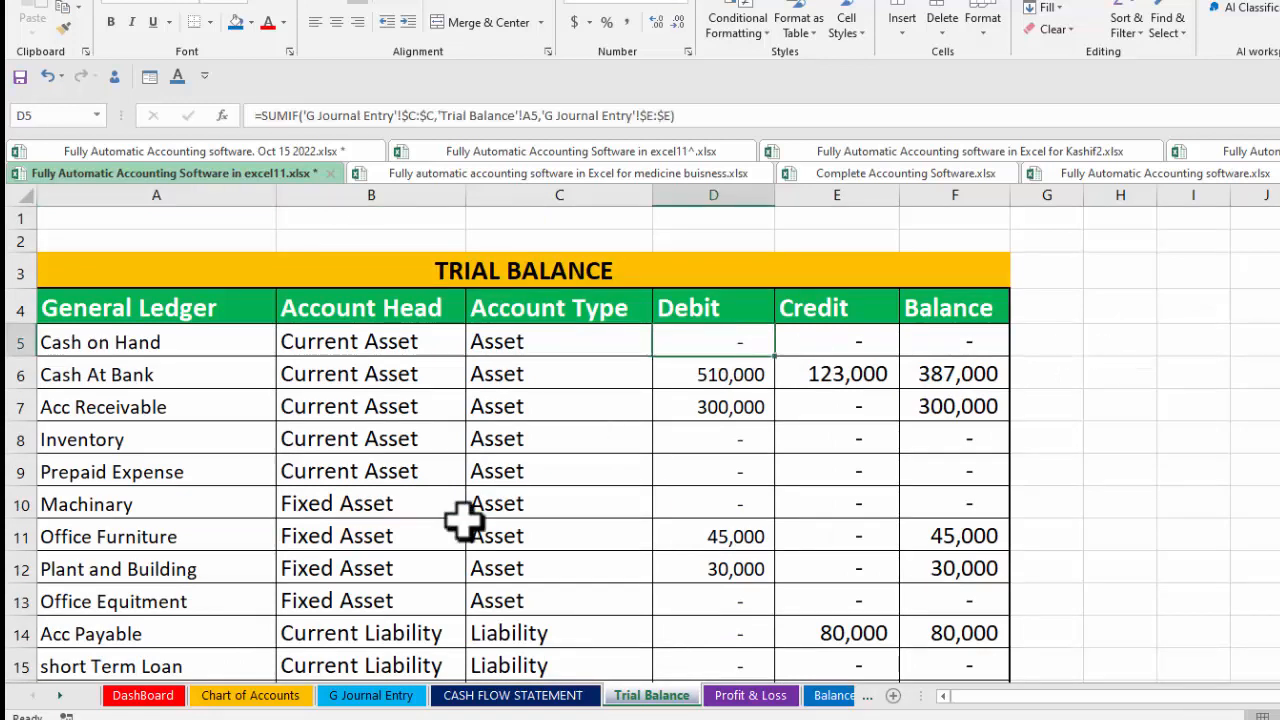
click(280, 695)
click(350, 695)
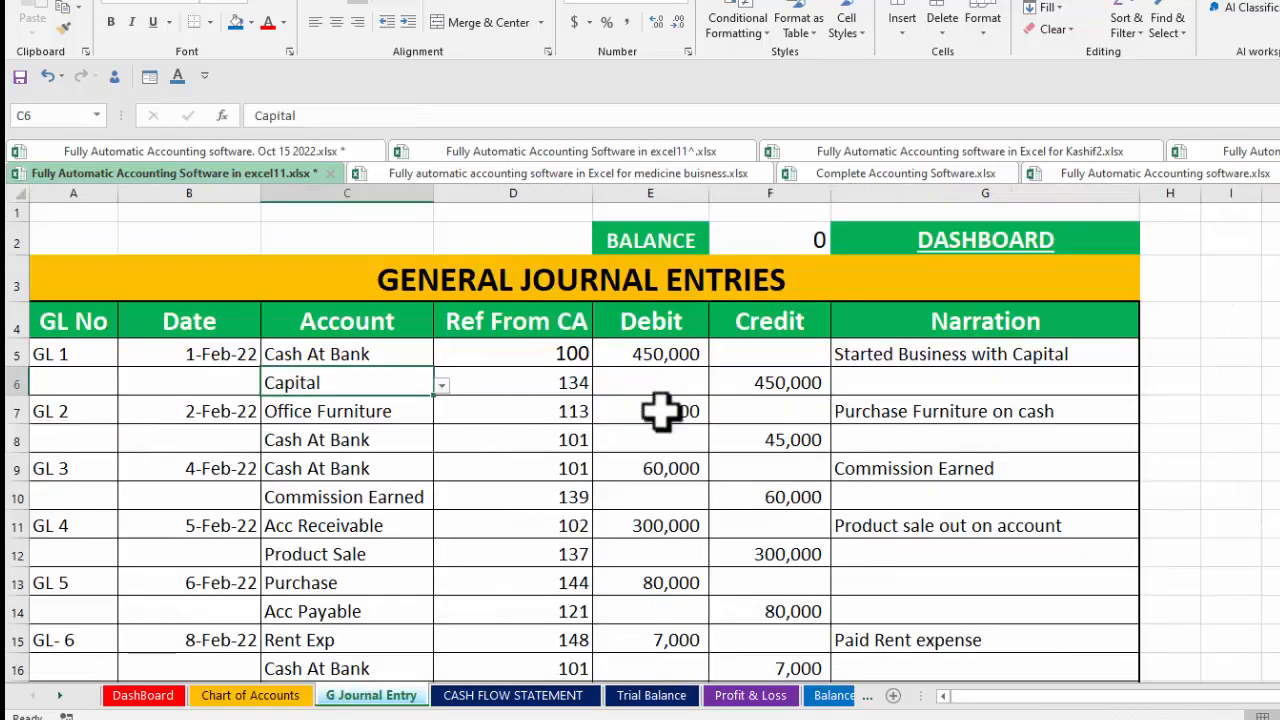
click(651, 695)
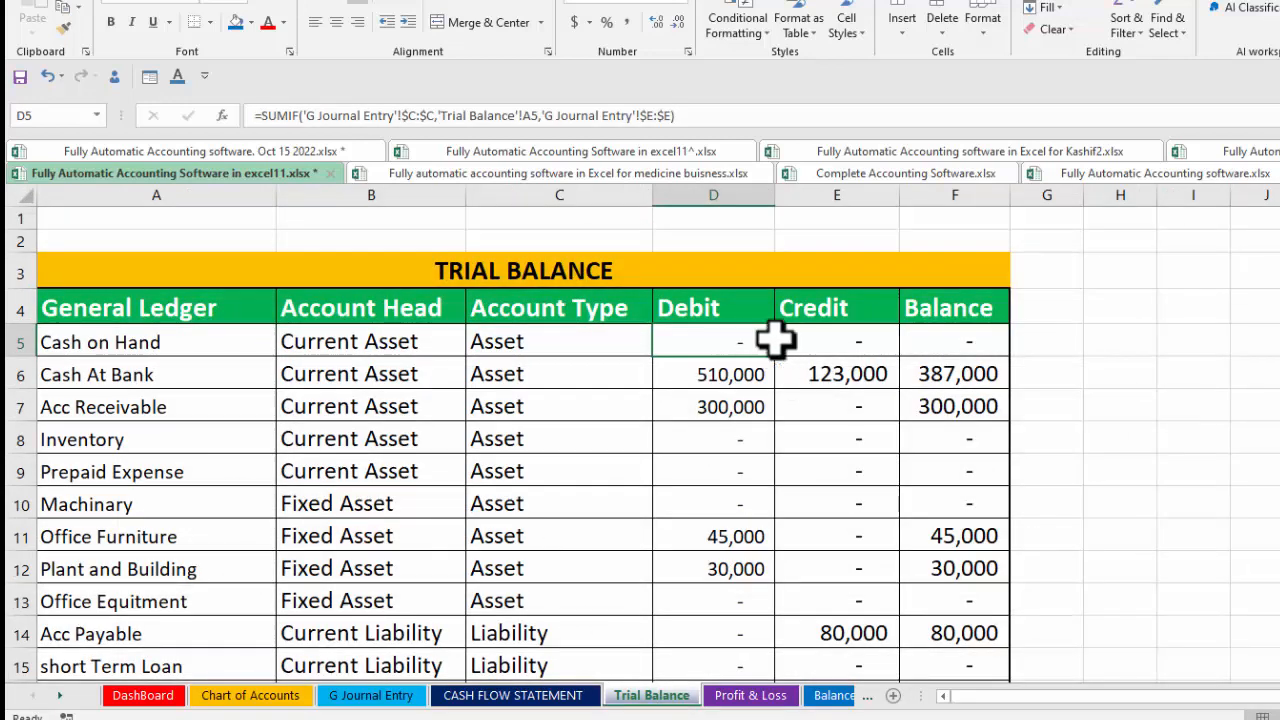
- Start a SUMIF formula in Trial Balance cell H5 with G Journal Entry C5:C101 as the range
click(1066, 340)
click(1095, 341)
text(=sumif)
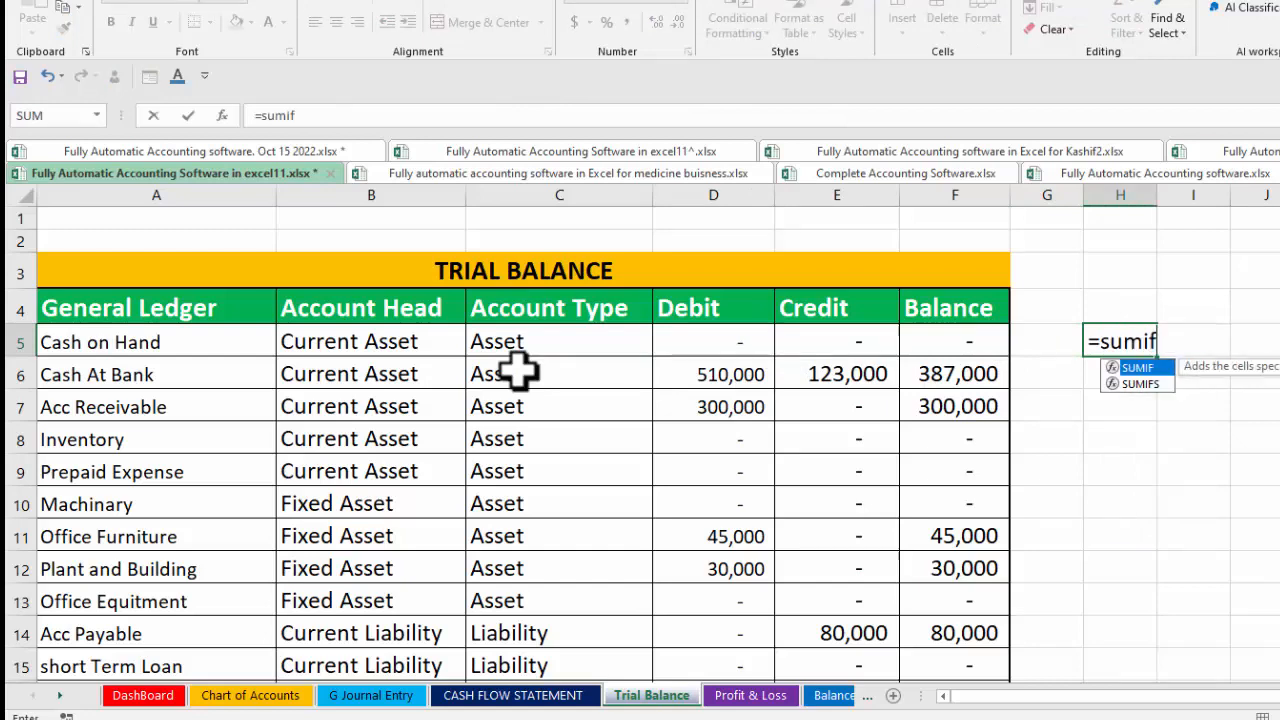
double_click(1105, 368)
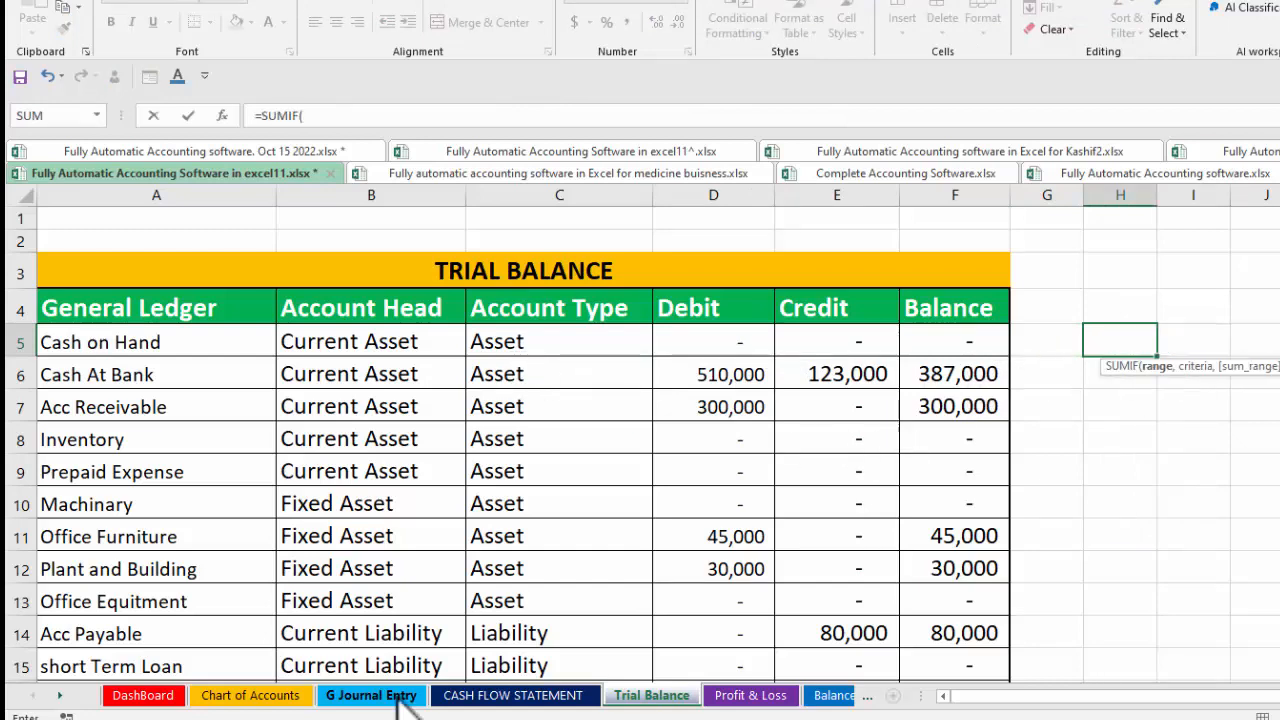
click(371, 695)
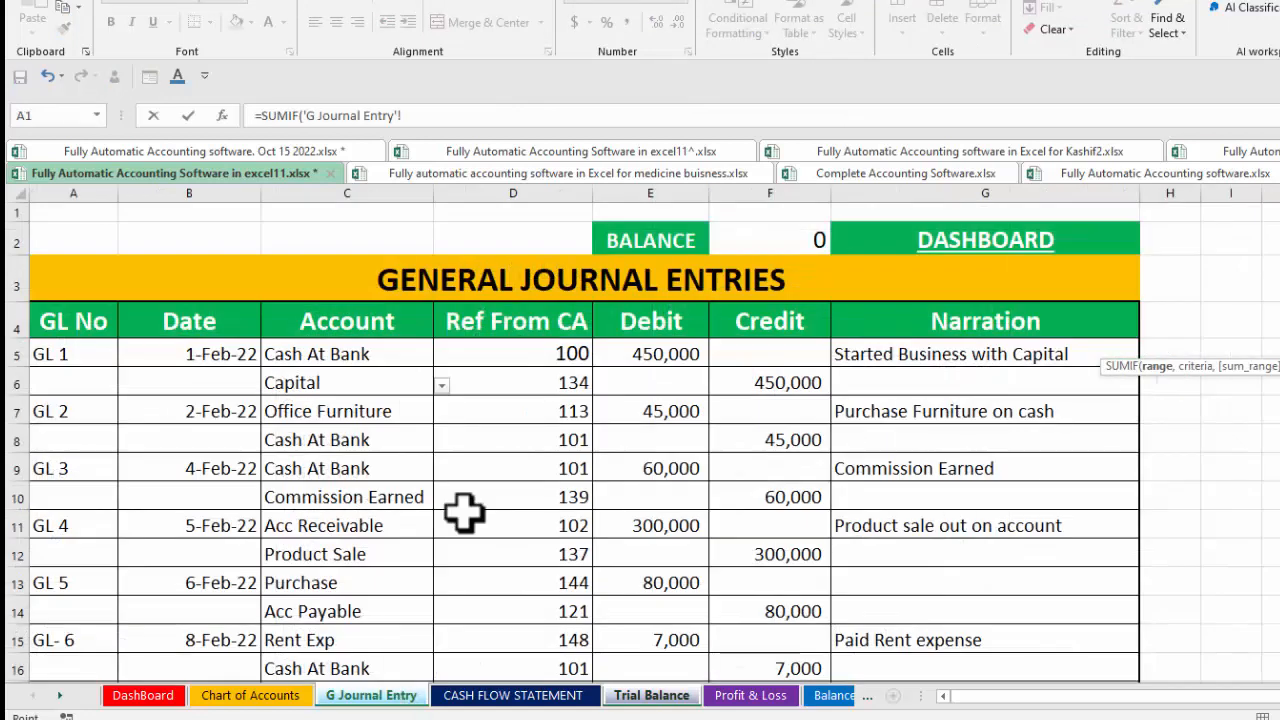
click(368, 352)
mouse_move(368, 352)
mouse_down()
mouse_move(340, 660)
mouse_move(347, 340)
mouse_up()
drag(345, 690, 423, 443)
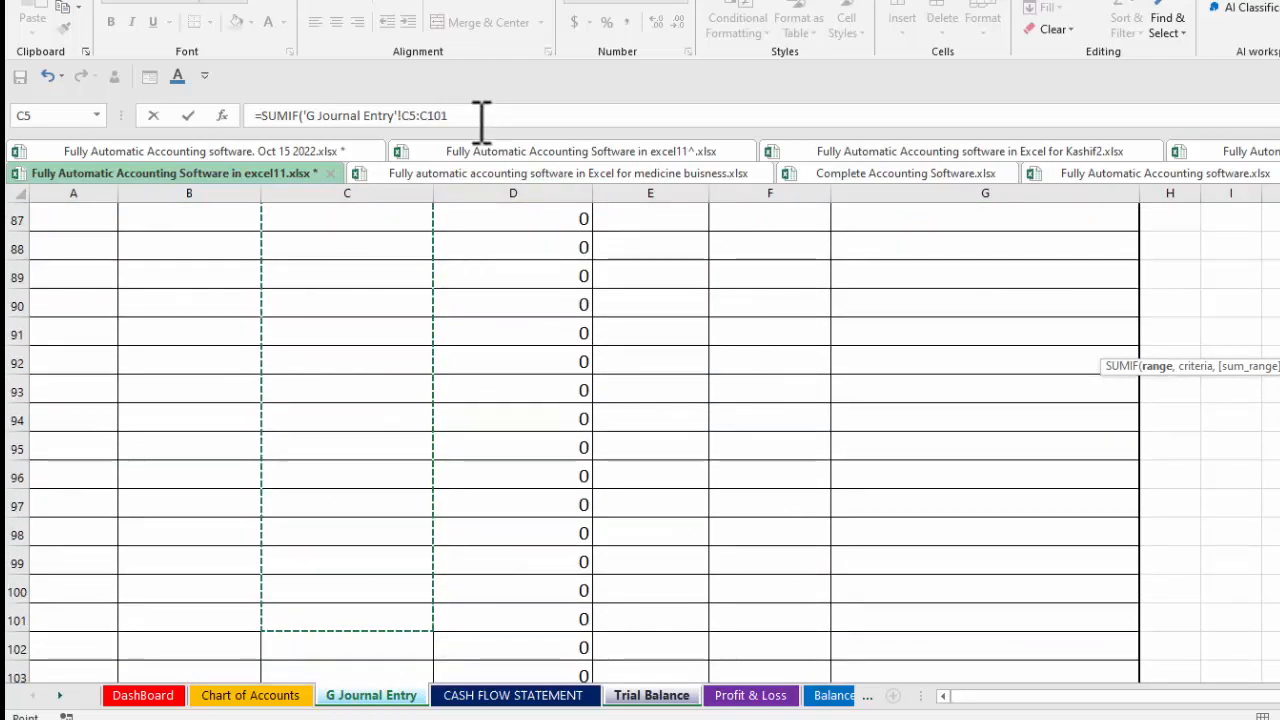
text(,)
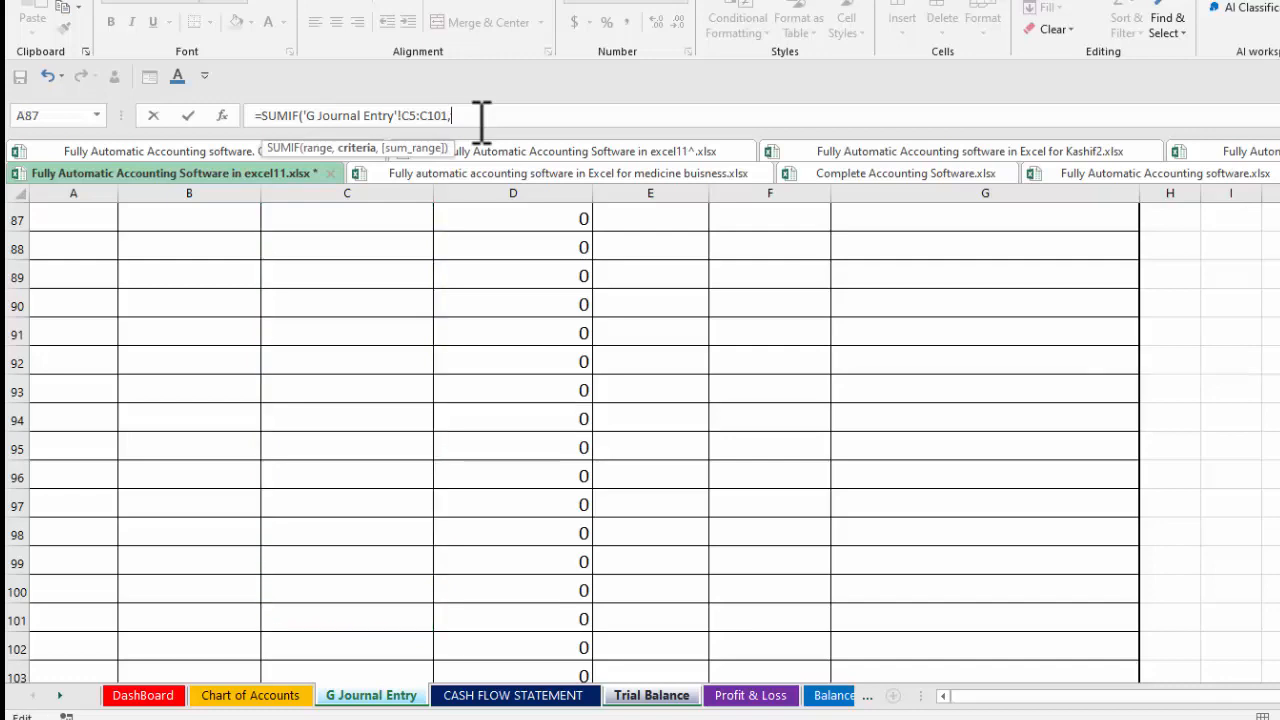
- Add Trial Balance cell A5 as the criteria and make the range absolute as $C$5:$C$101
click(666, 697)
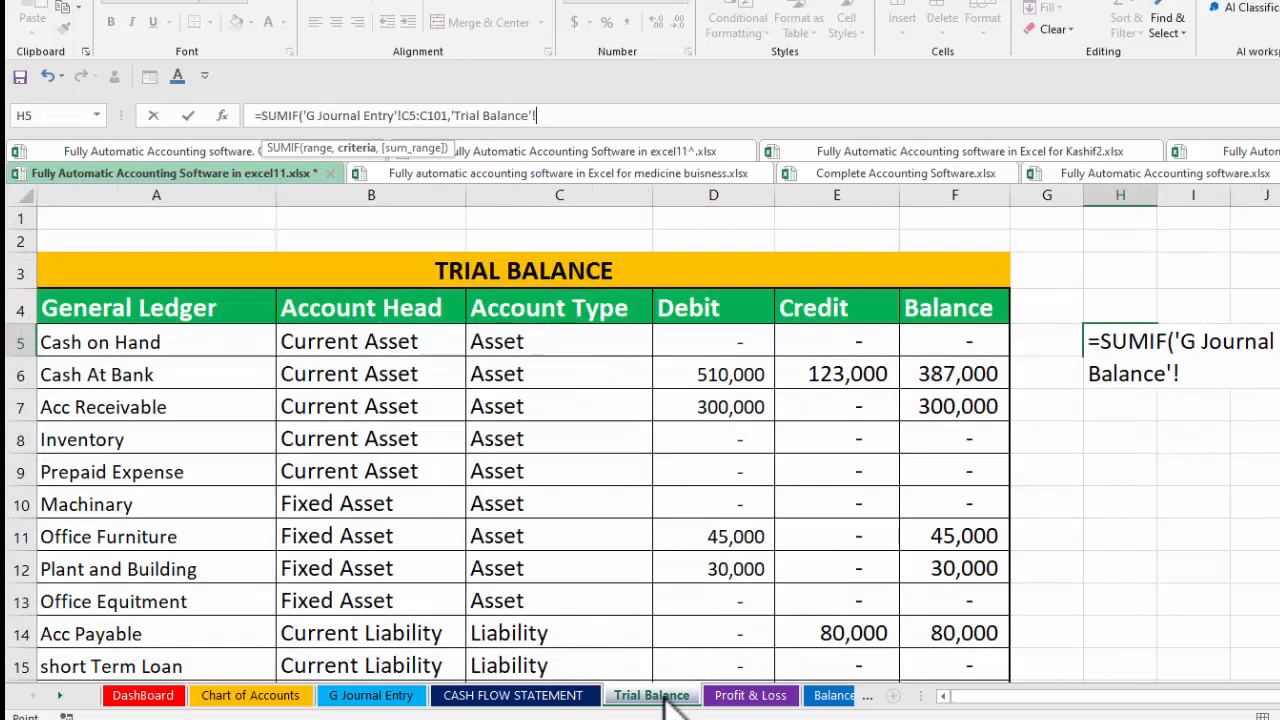
click(183, 342)
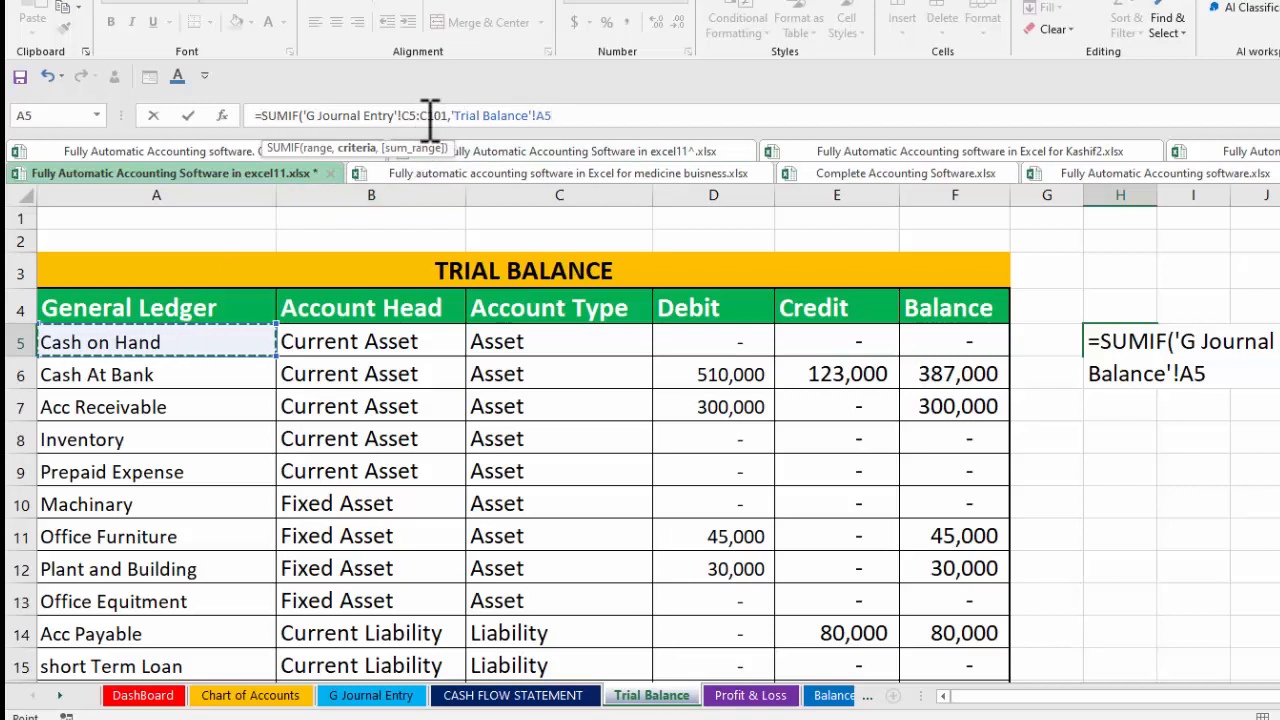
drag(451, 115, 403, 115)
key(F4)
key(End)
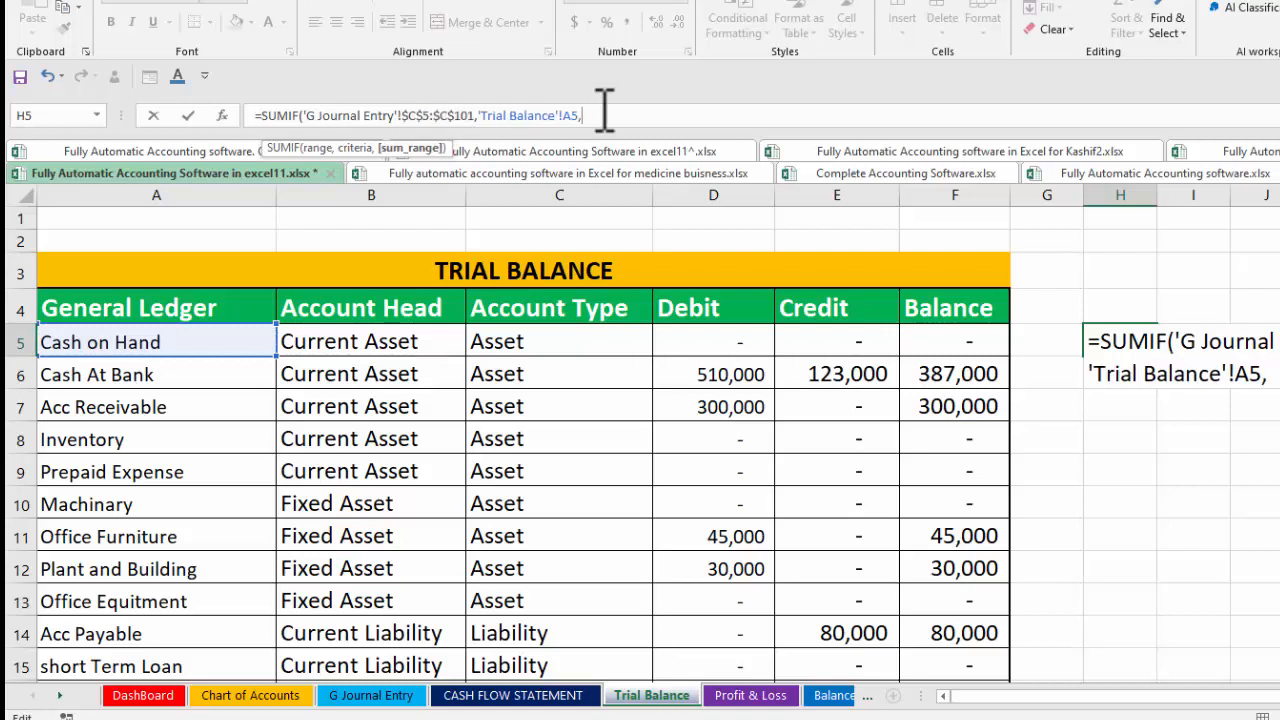
- Complete the H5 formula with G Journal Entry E5:E101 as the sum range
click(360, 697)
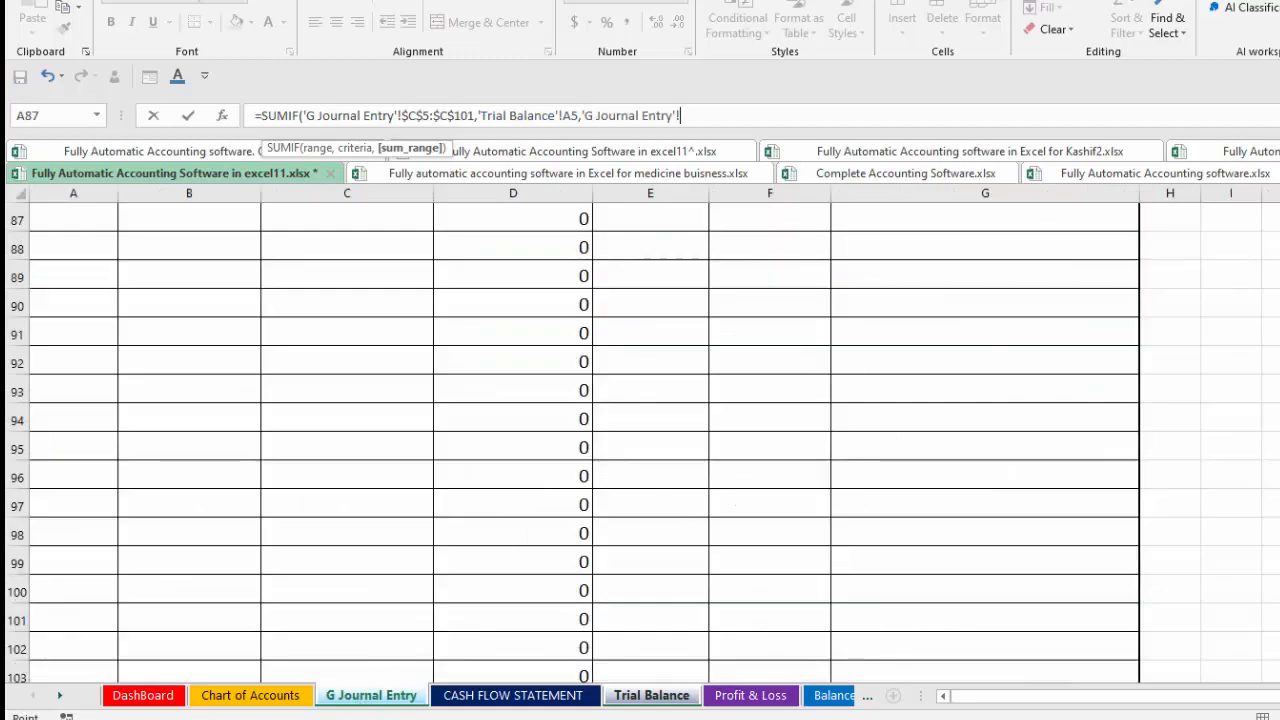
drag(650, 354, 650, 554)
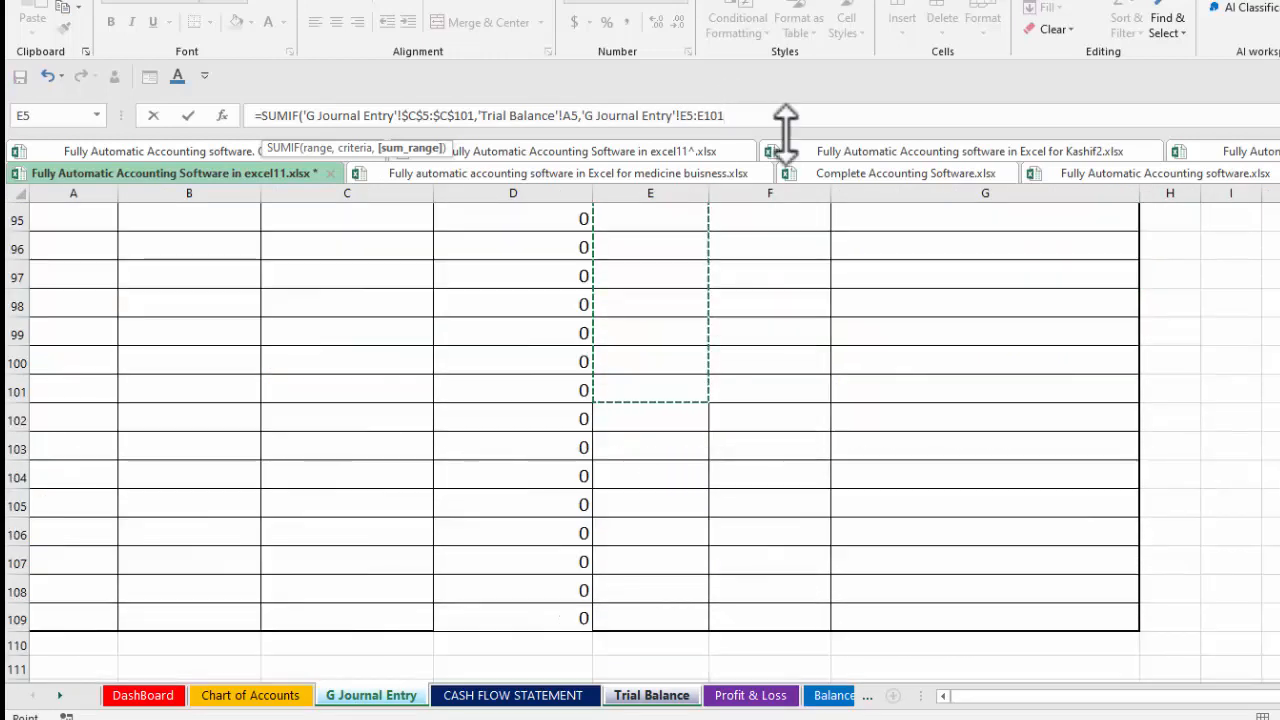
text())
key(Return)
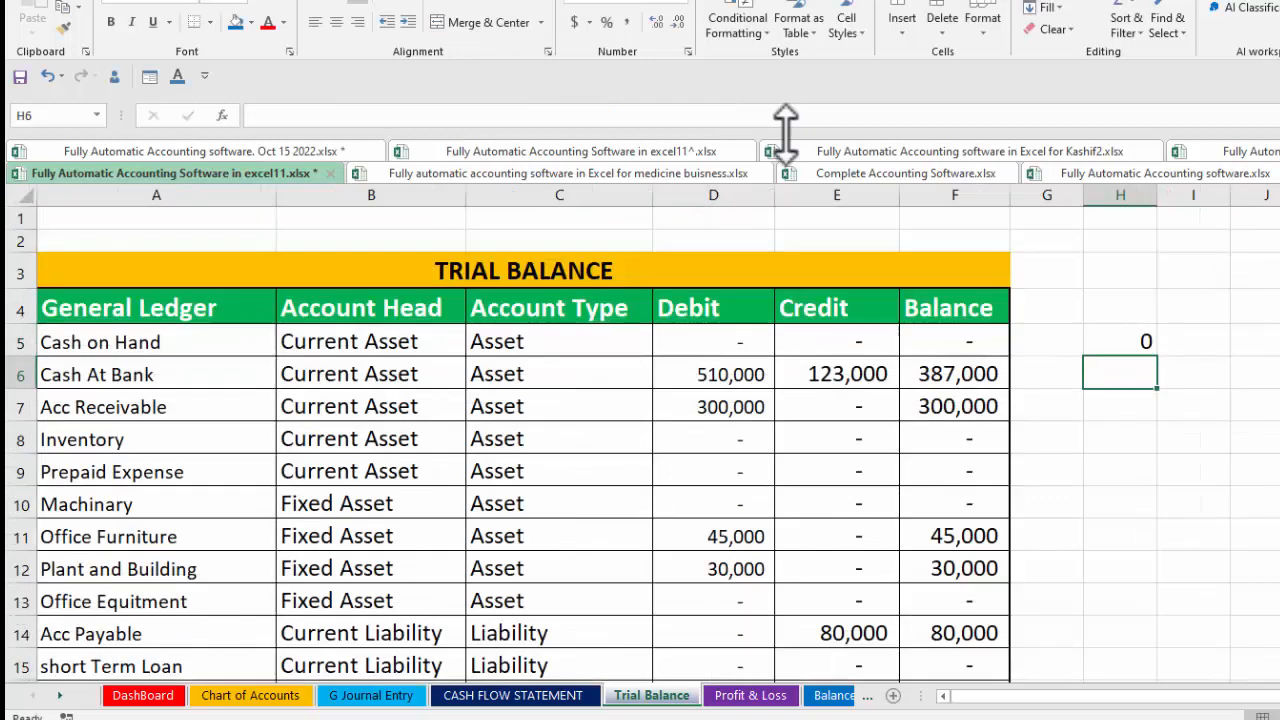
- Fill the H5 formula down to H226 in a smaller font and AutoSum the column in H227
click(1101, 337)
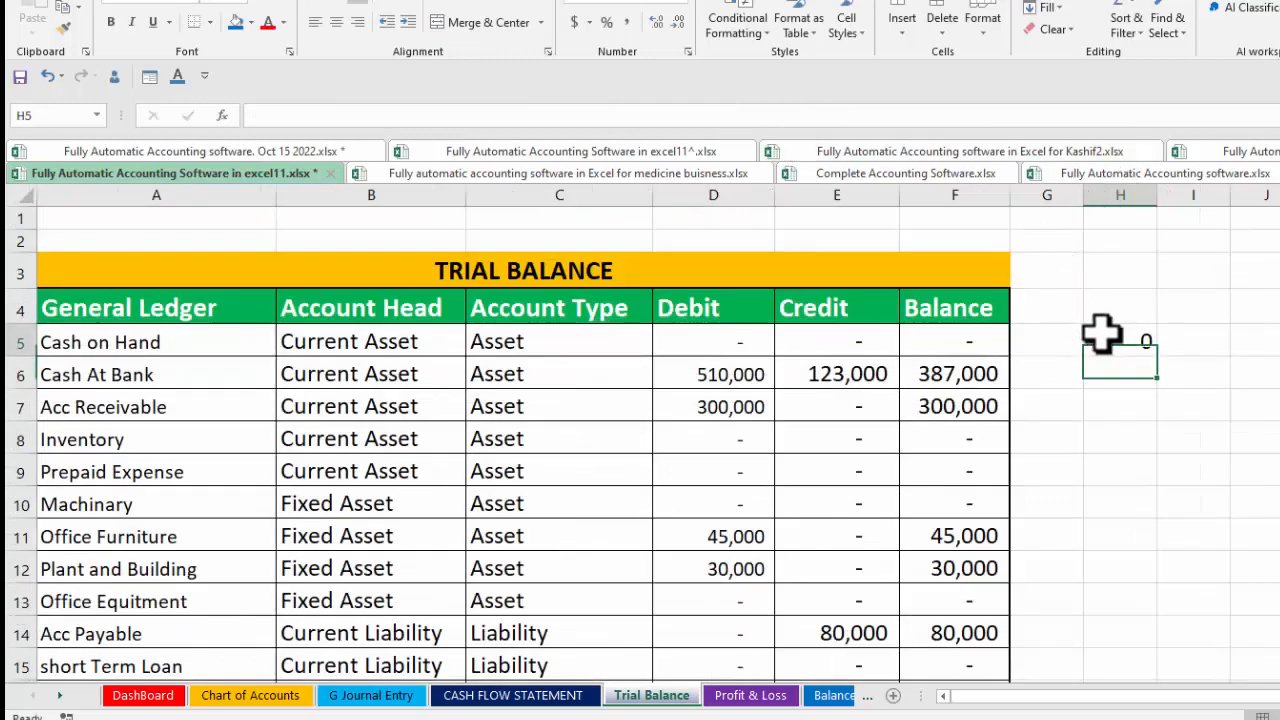
drag(1157, 360, 1148, 522)
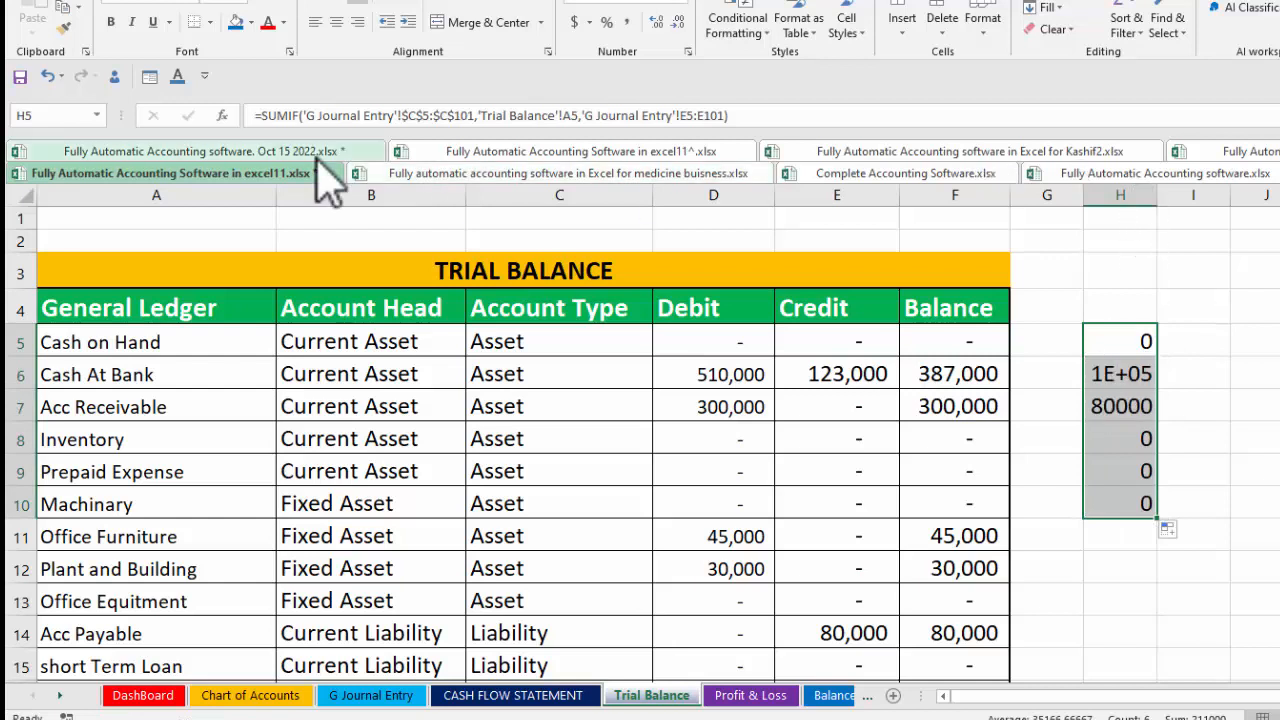
click(288, 6)
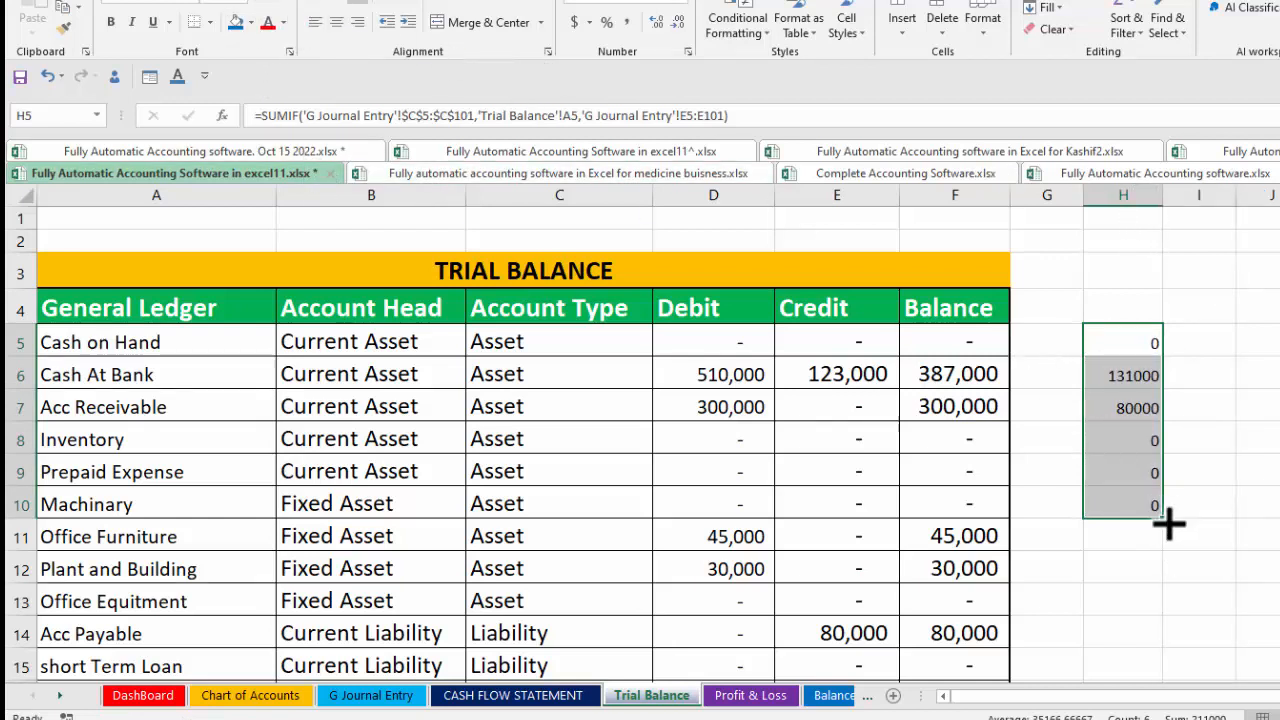
drag(1163, 519, 1143, 714)
click(1115, 617)
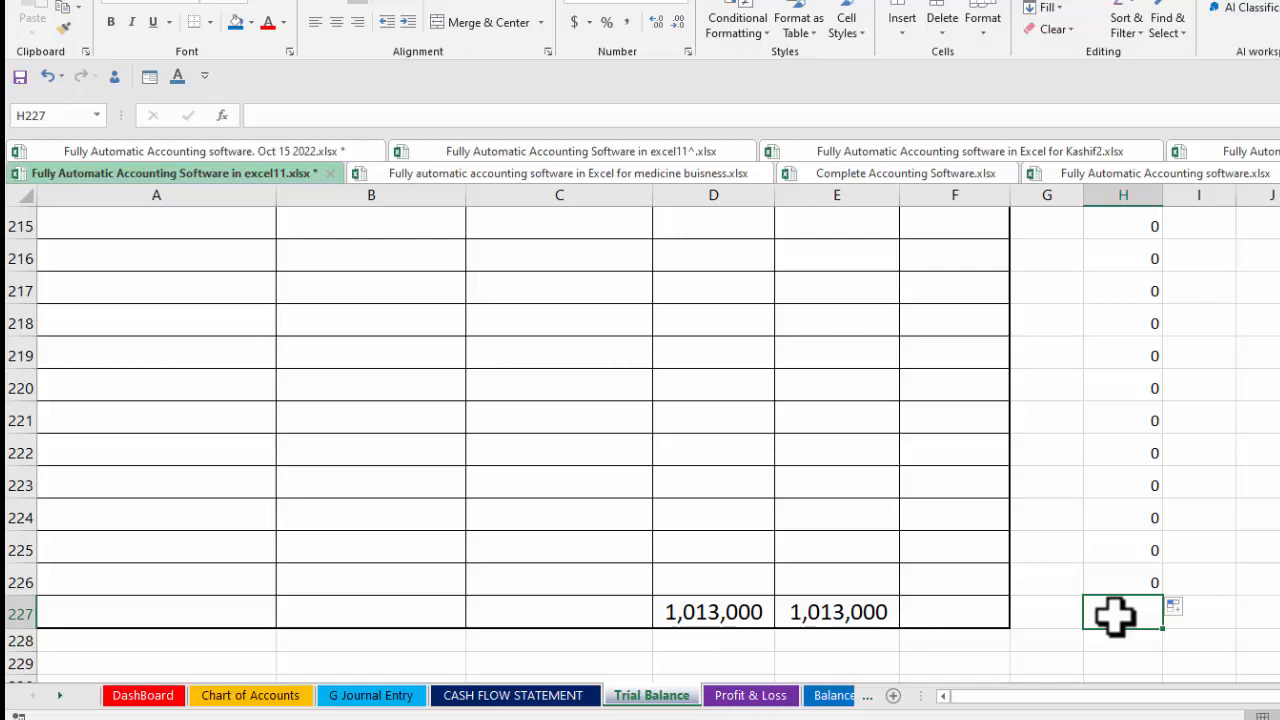
key(alt+equal)
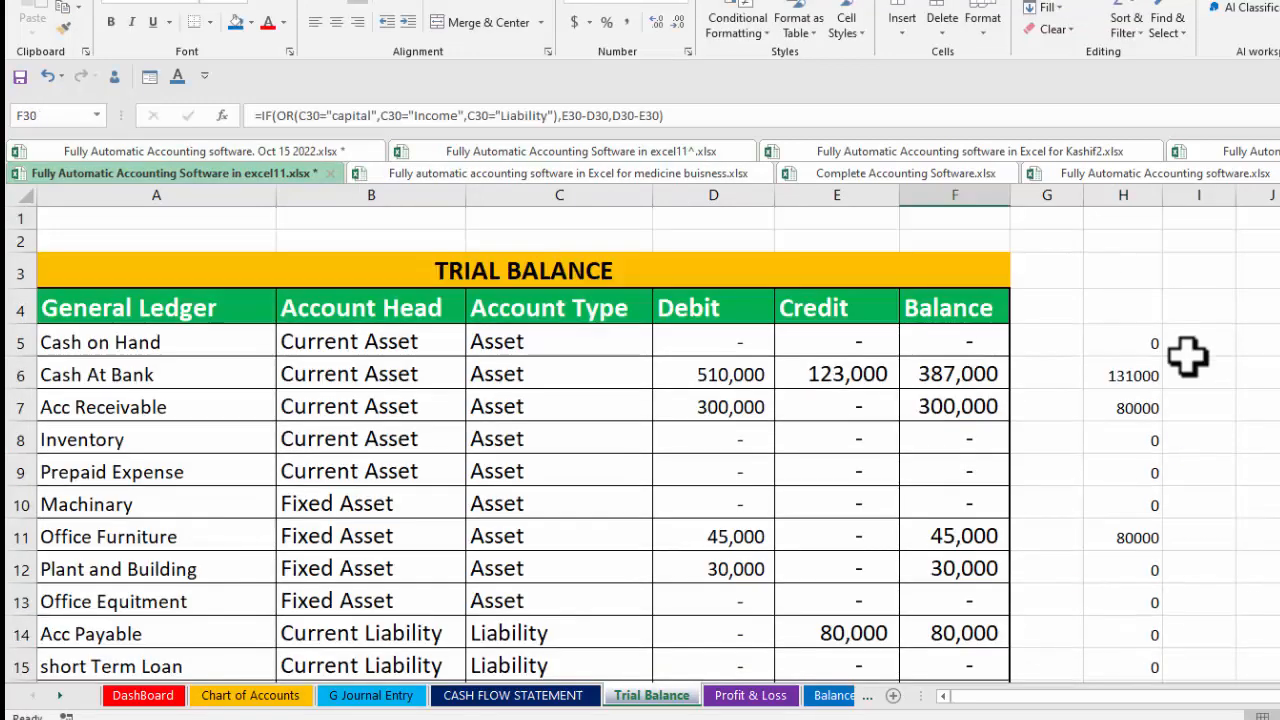
- Start a SUMIF formula in Trial Balance cell I5 with G Journal Entry C5:C108 as the range
click(1200, 371)
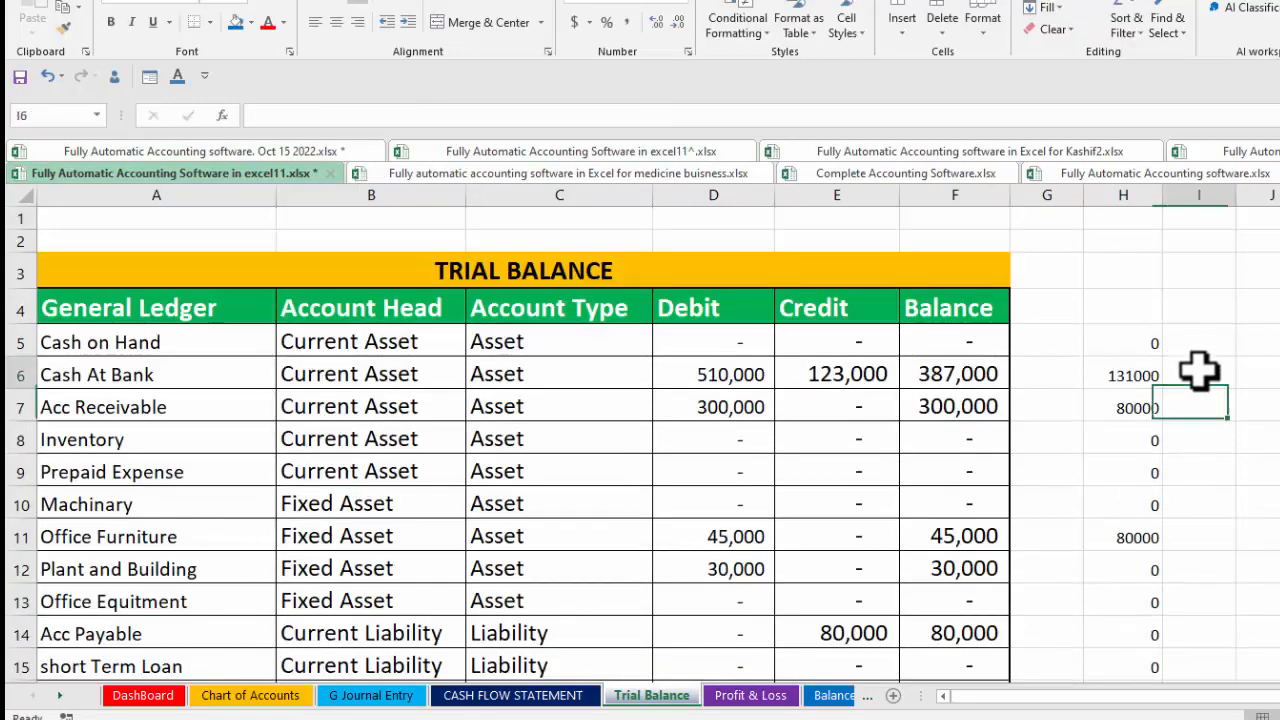
click(1195, 343)
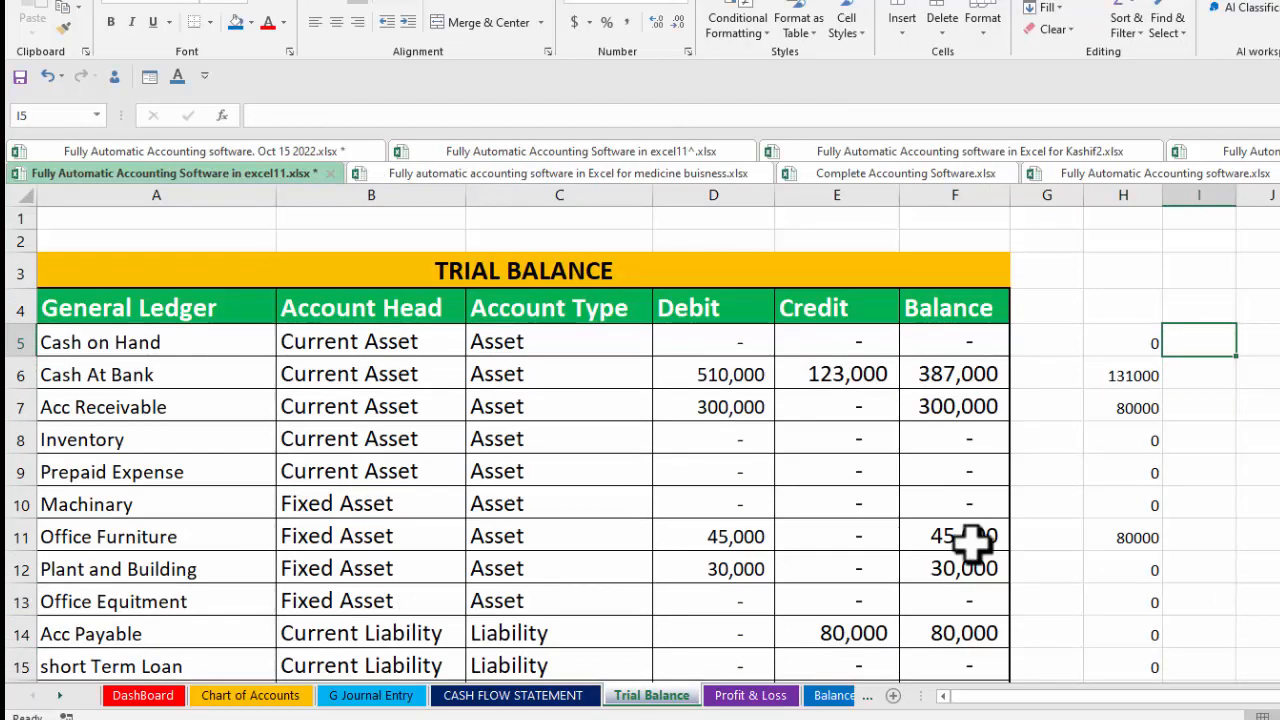
text(=sumif)
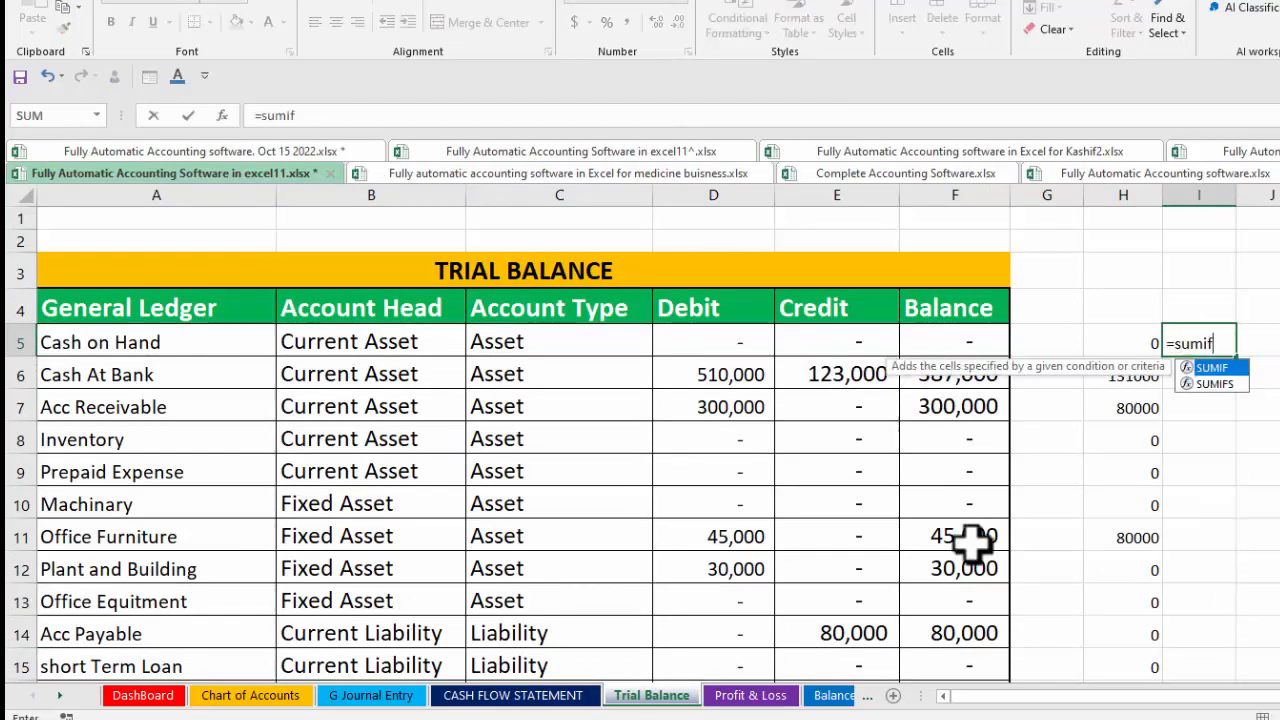
key(Tab)
click(362, 696)
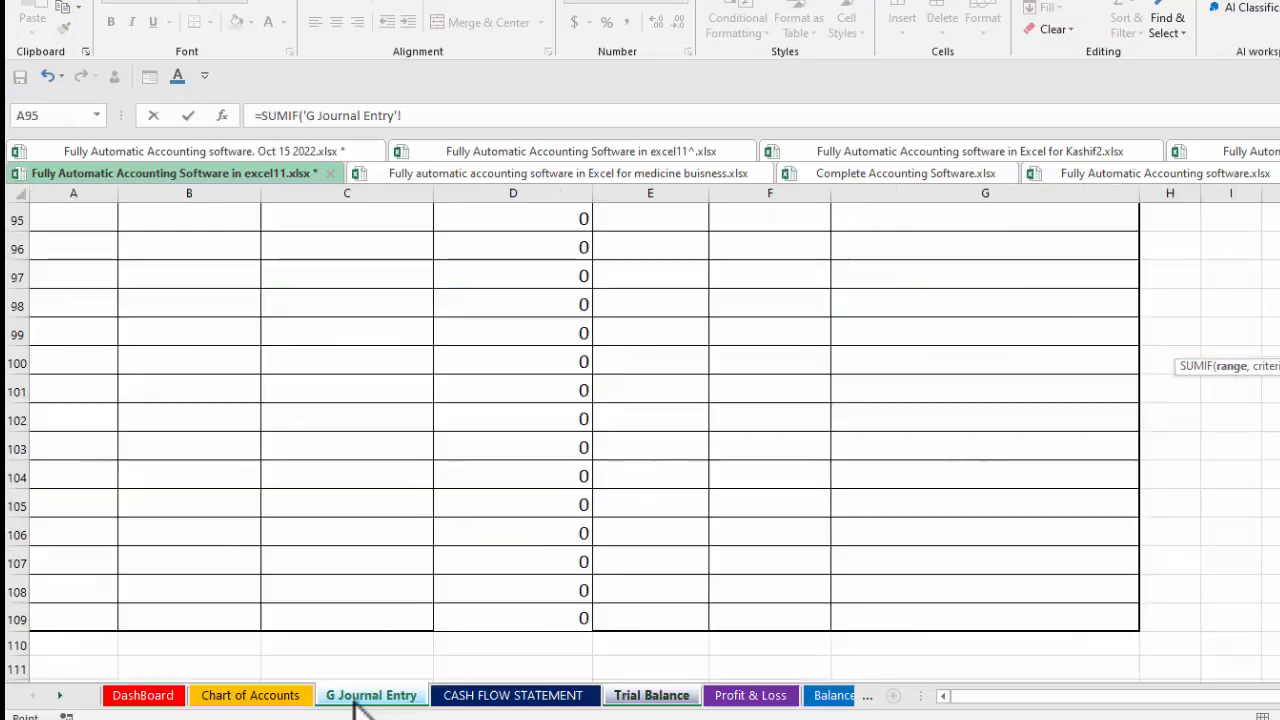
scroll(583, 434, up, 20)
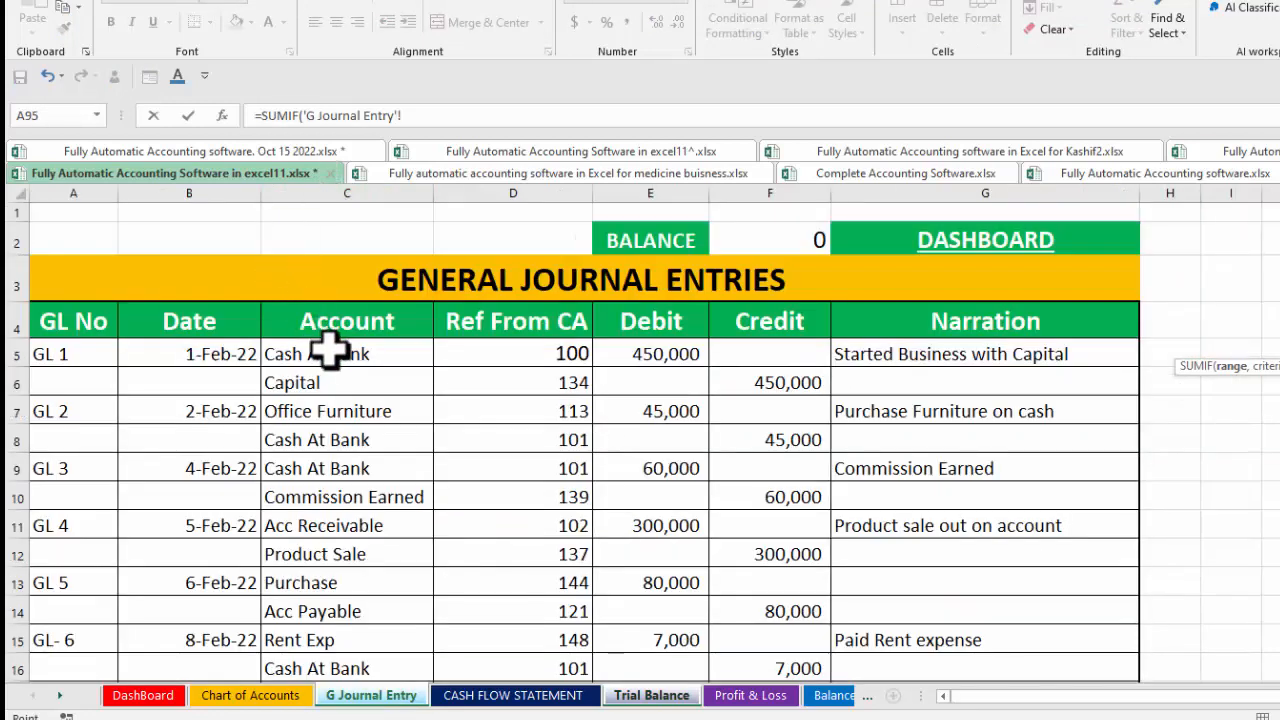
drag(331, 354, 347, 620)
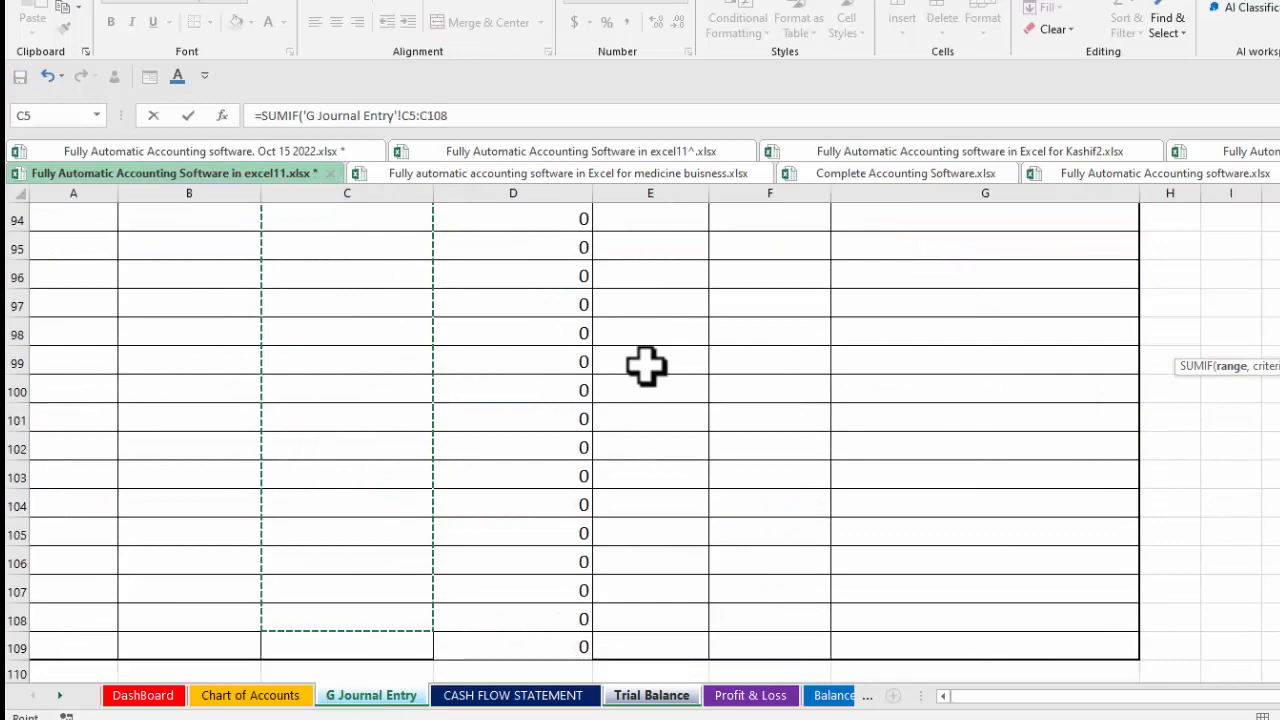
text(,)
- Add Trial Balance A5 as the criteria and G Journal Entry F5:F108 as the sum range, and close the formula
click(648, 697)
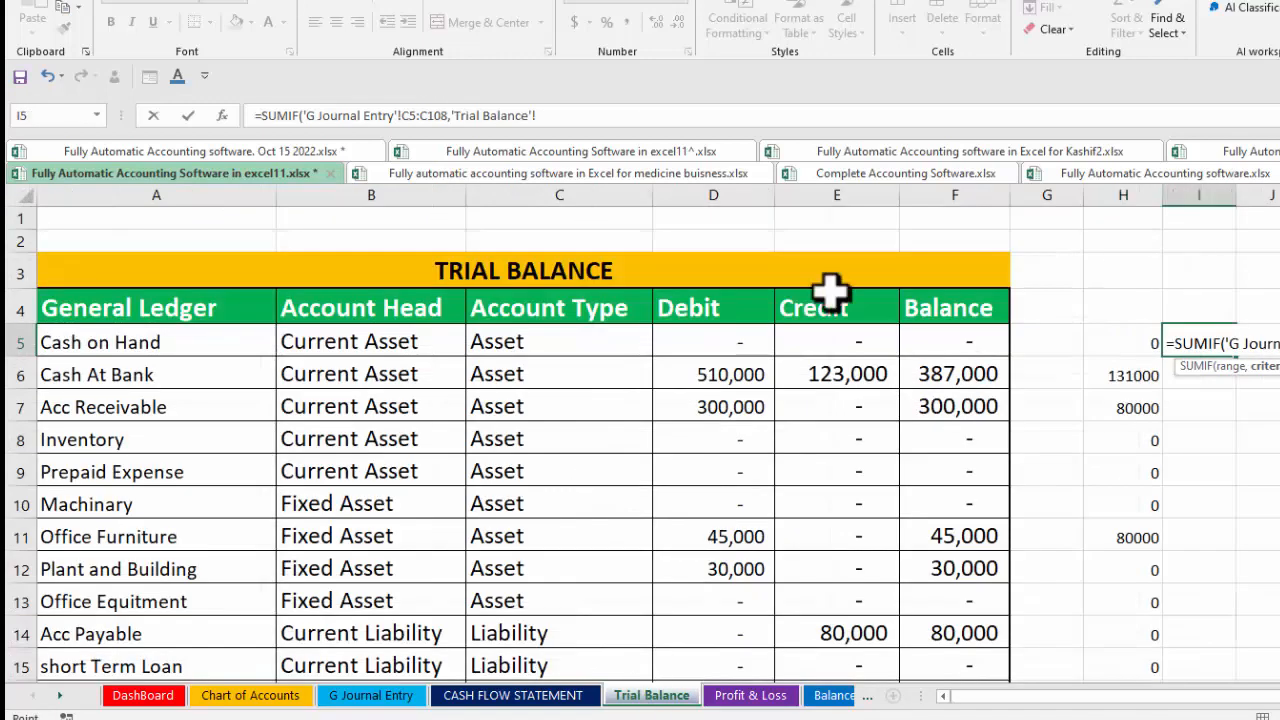
click(212, 325)
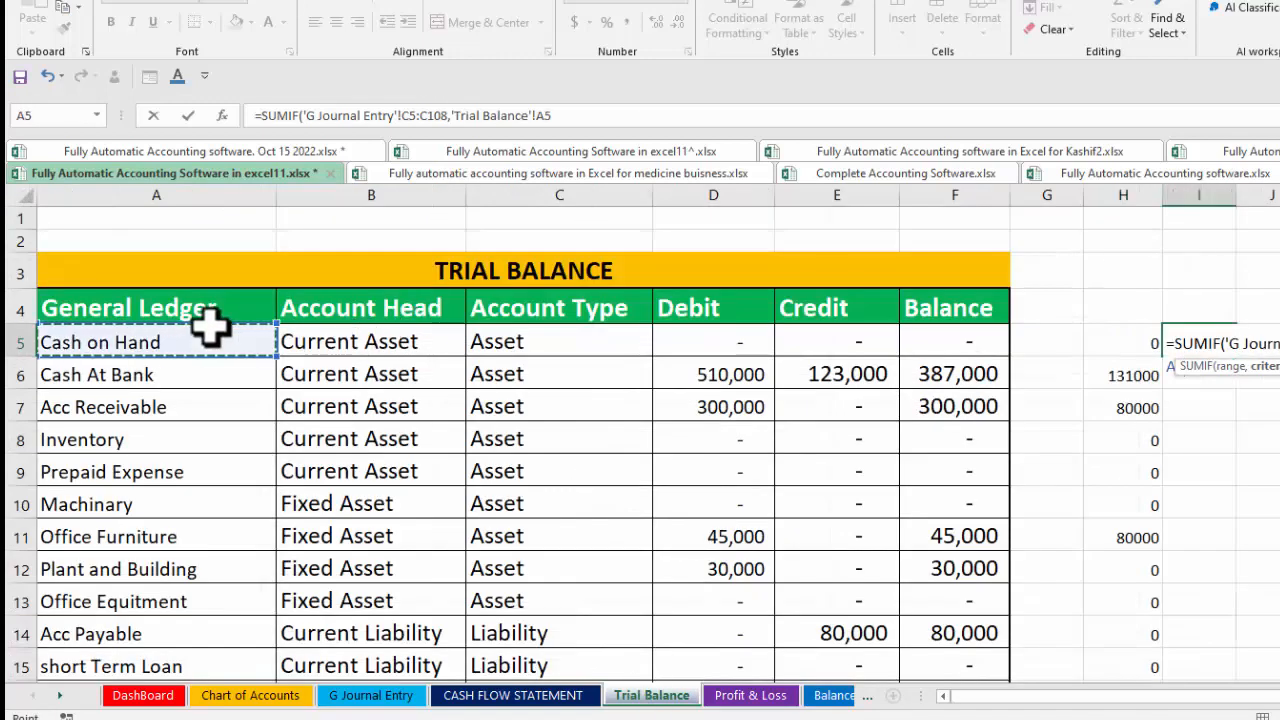
text(,)
click(371, 695)
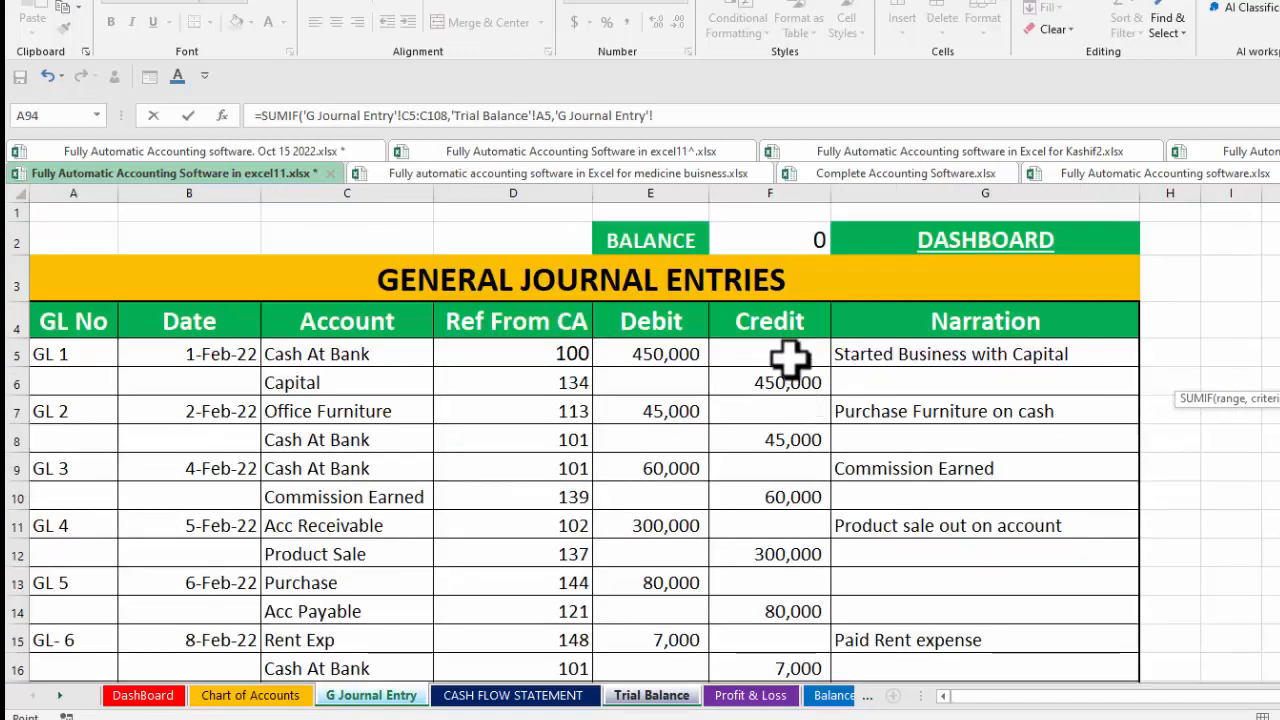
drag(786, 357, 742, 583)
text())
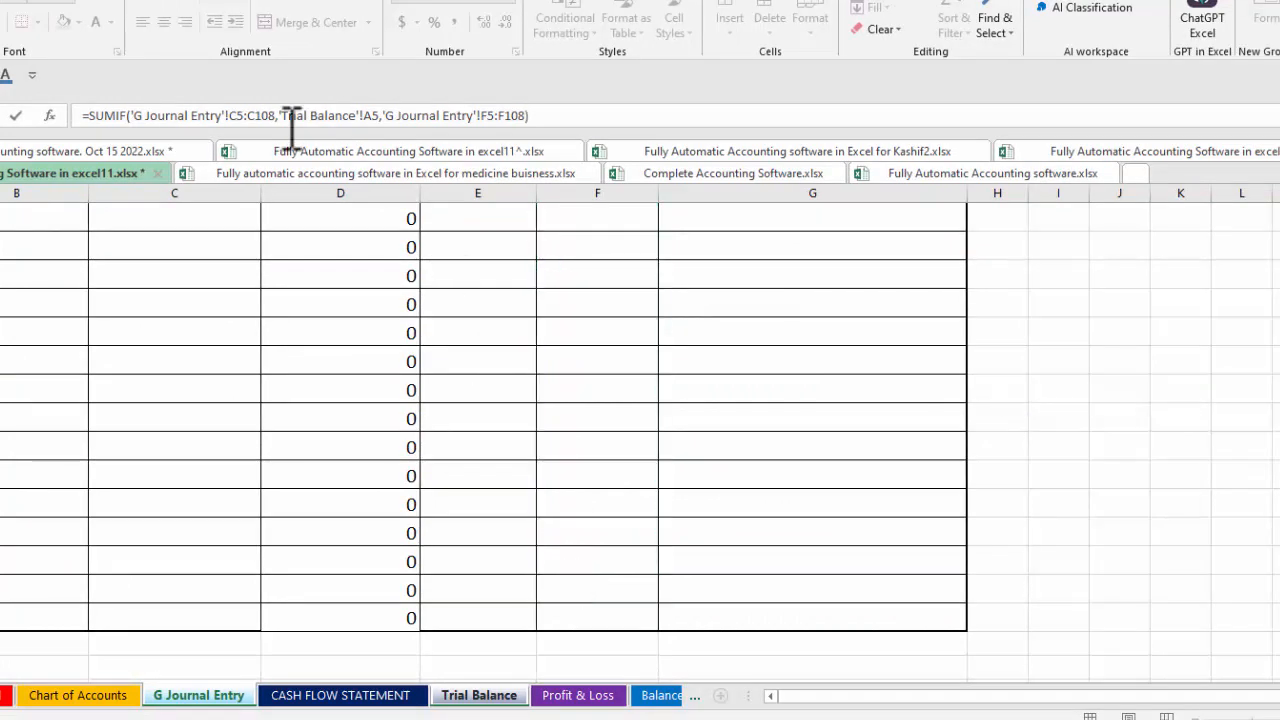
- Make the range absolute as $C$5:$C$108, anchor the sum range's end as $F$108, and enter the I5 formula
double_click(238, 113)
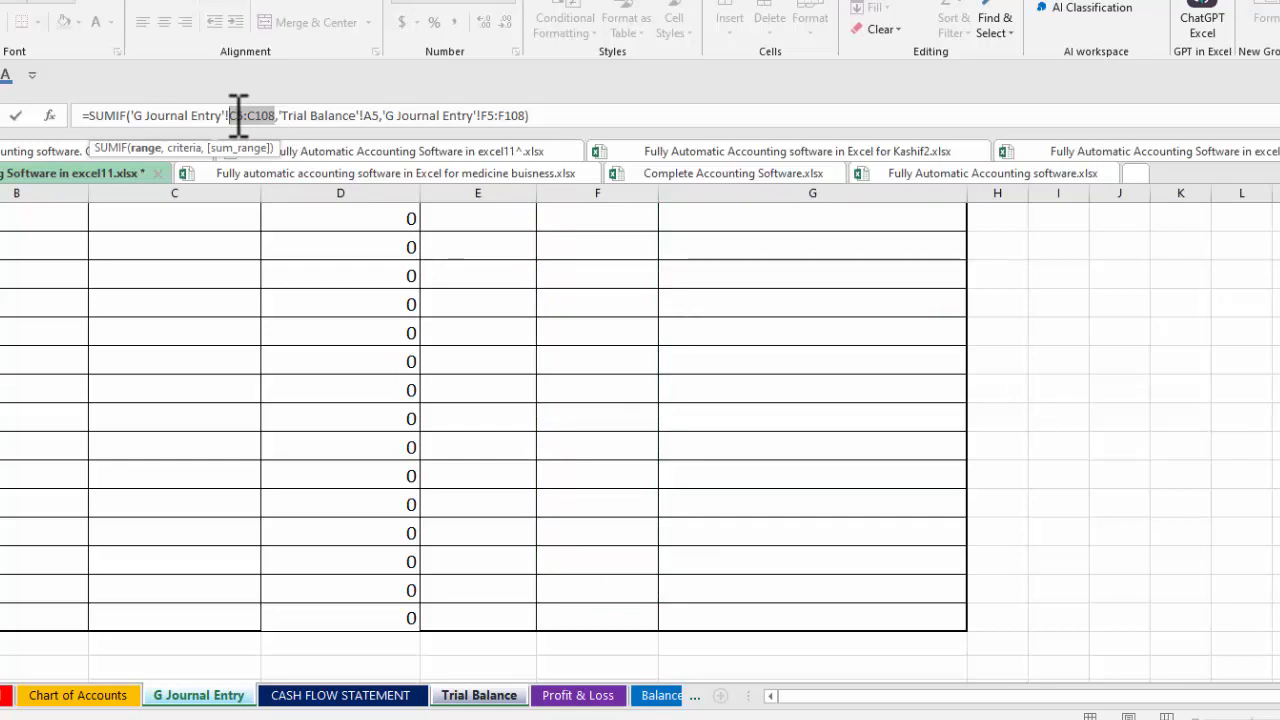
key(F4)
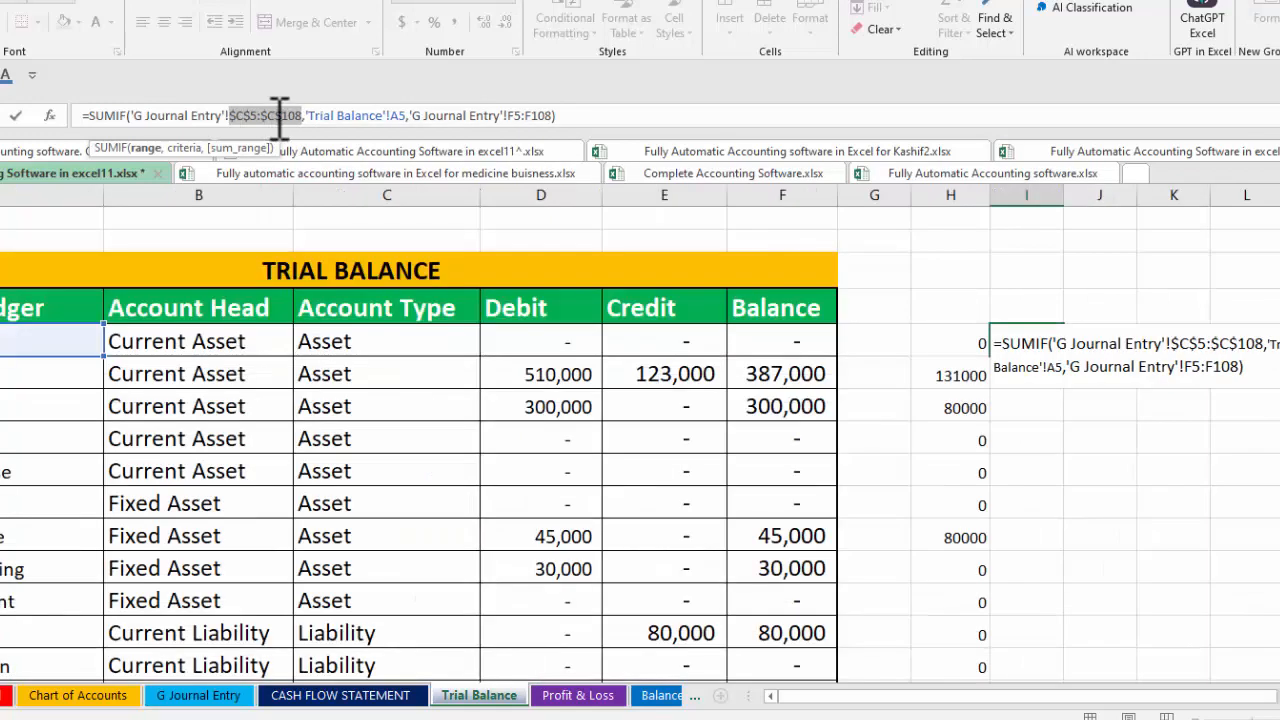
double_click(531, 116)
key(F4)
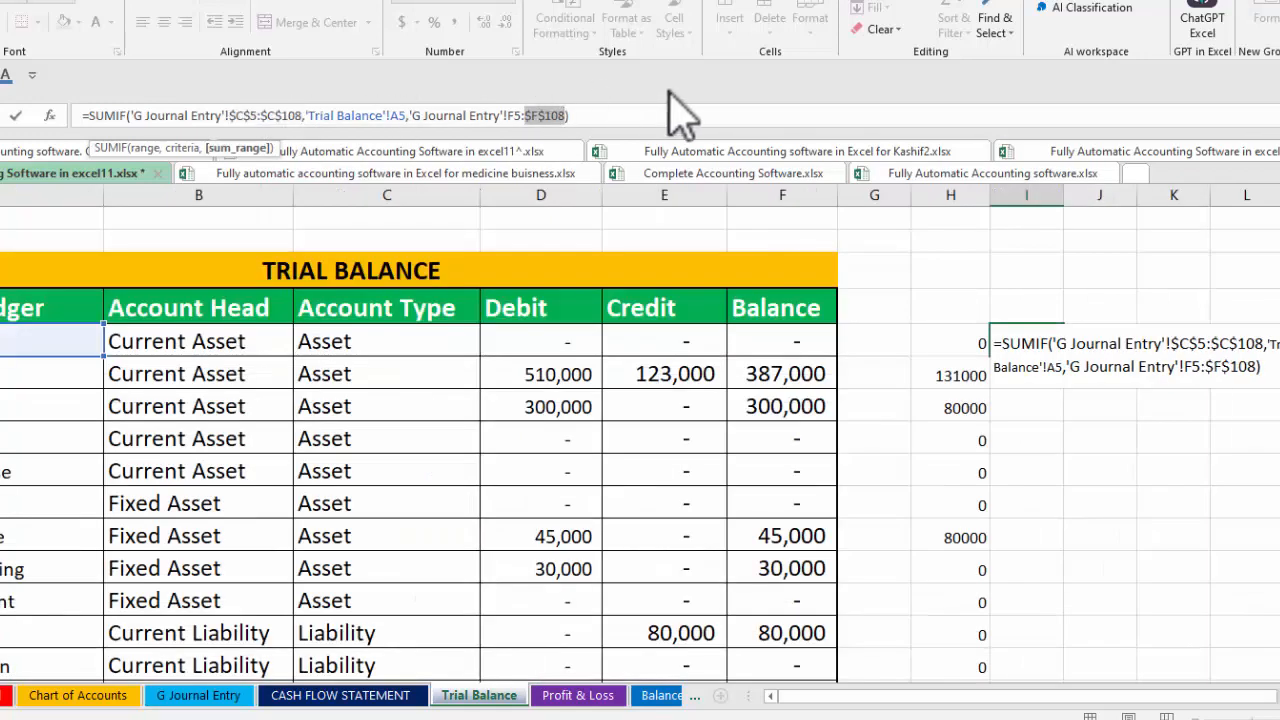
click(627, 113)
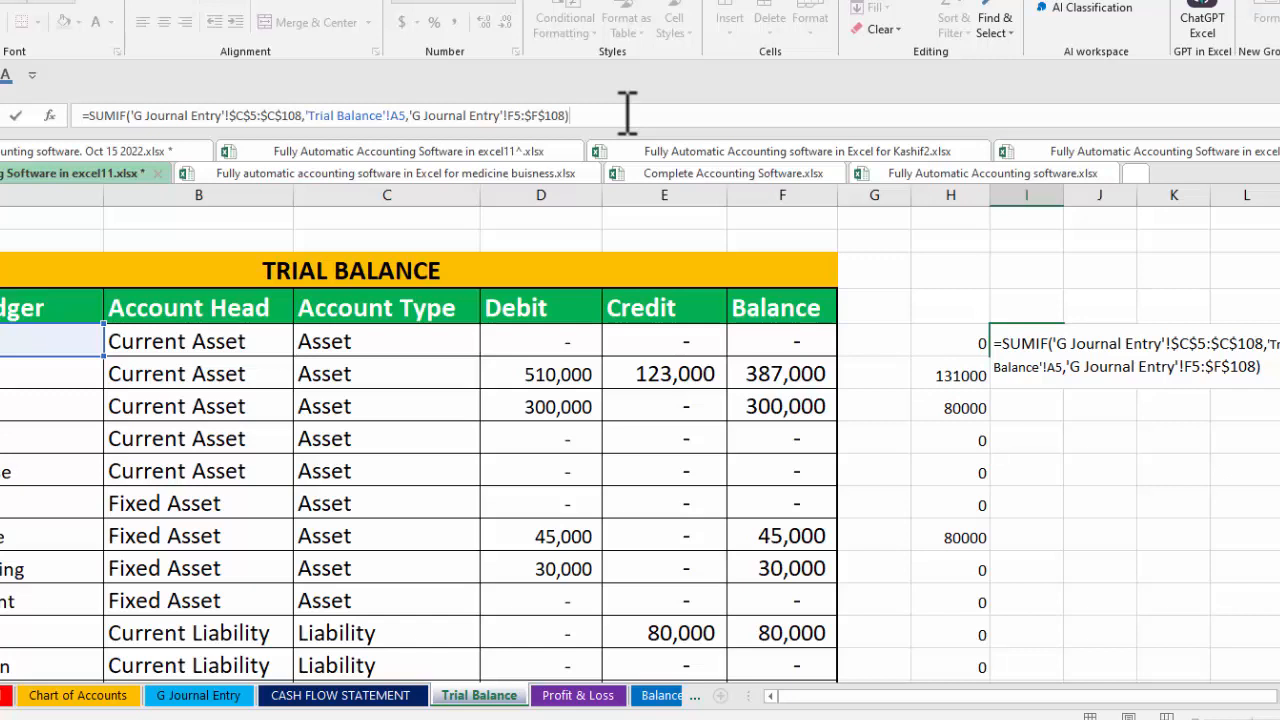
key(Return)
- Fill the I5 formula down column I and compare columns H and I with the Debit and Credit columns
click(1023, 343)
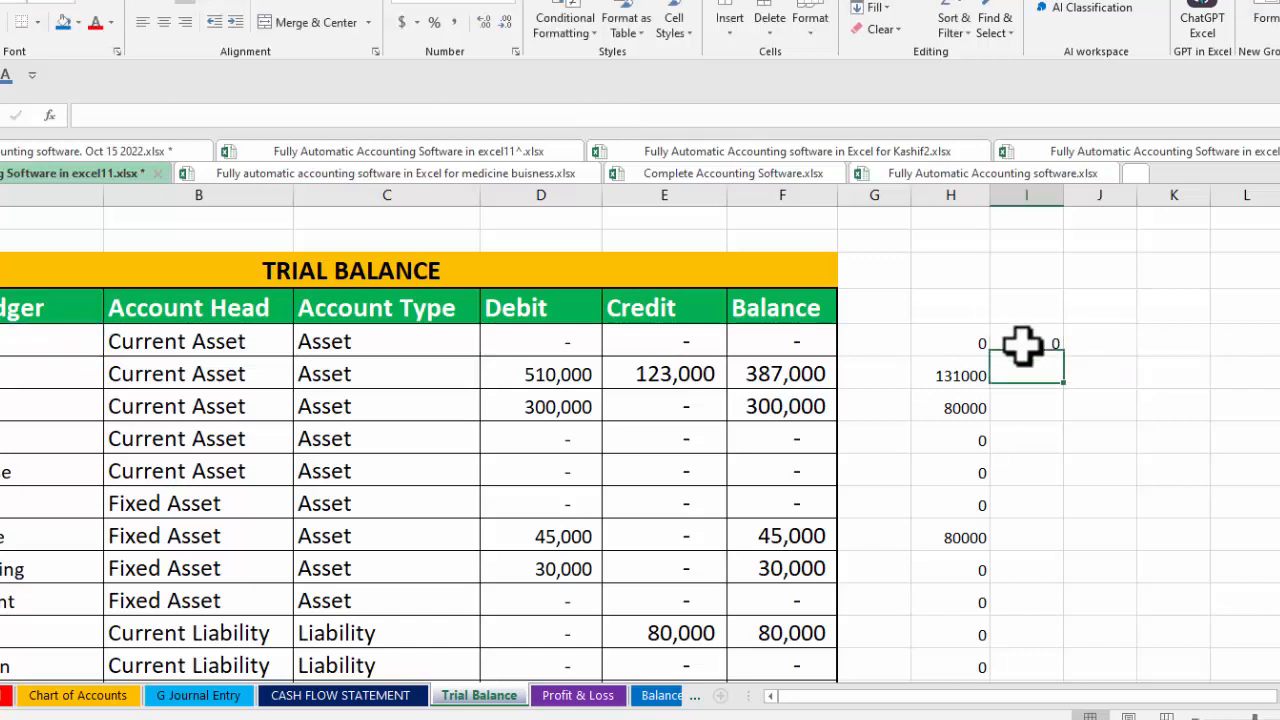
drag(1063, 357, 1066, 684)
click(1094, 303)
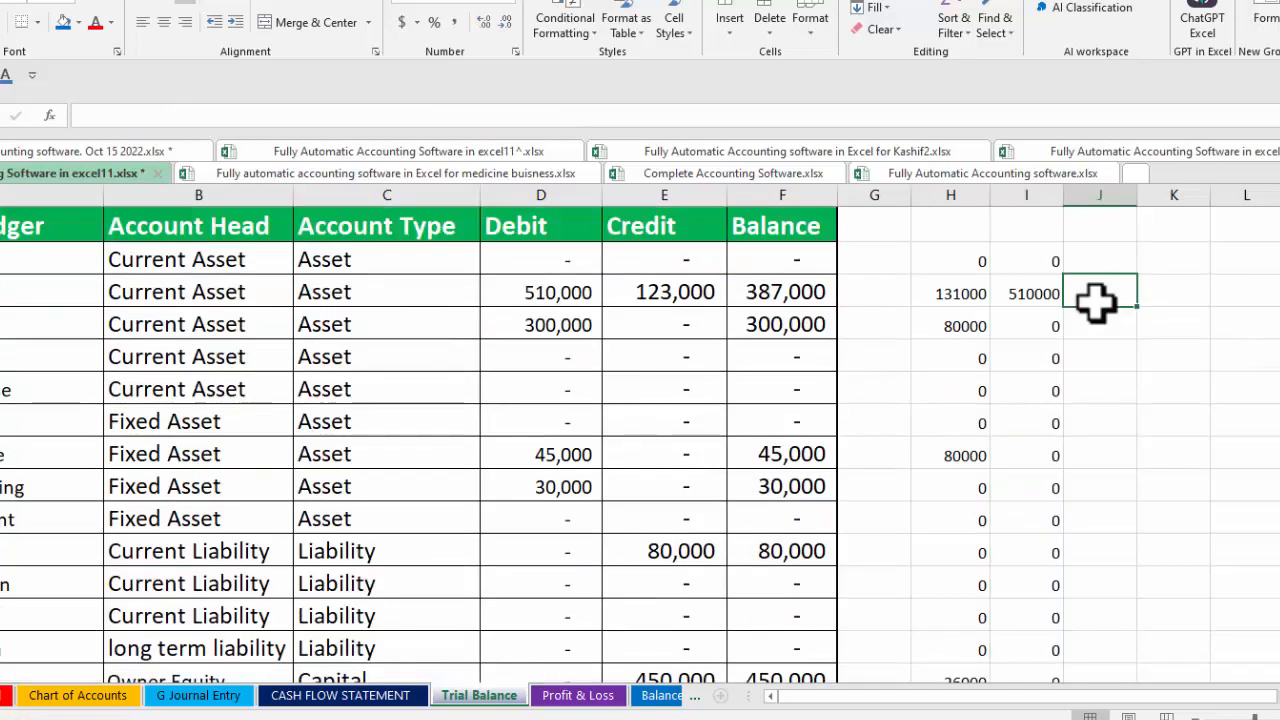
scroll(640, 444, down, 6)
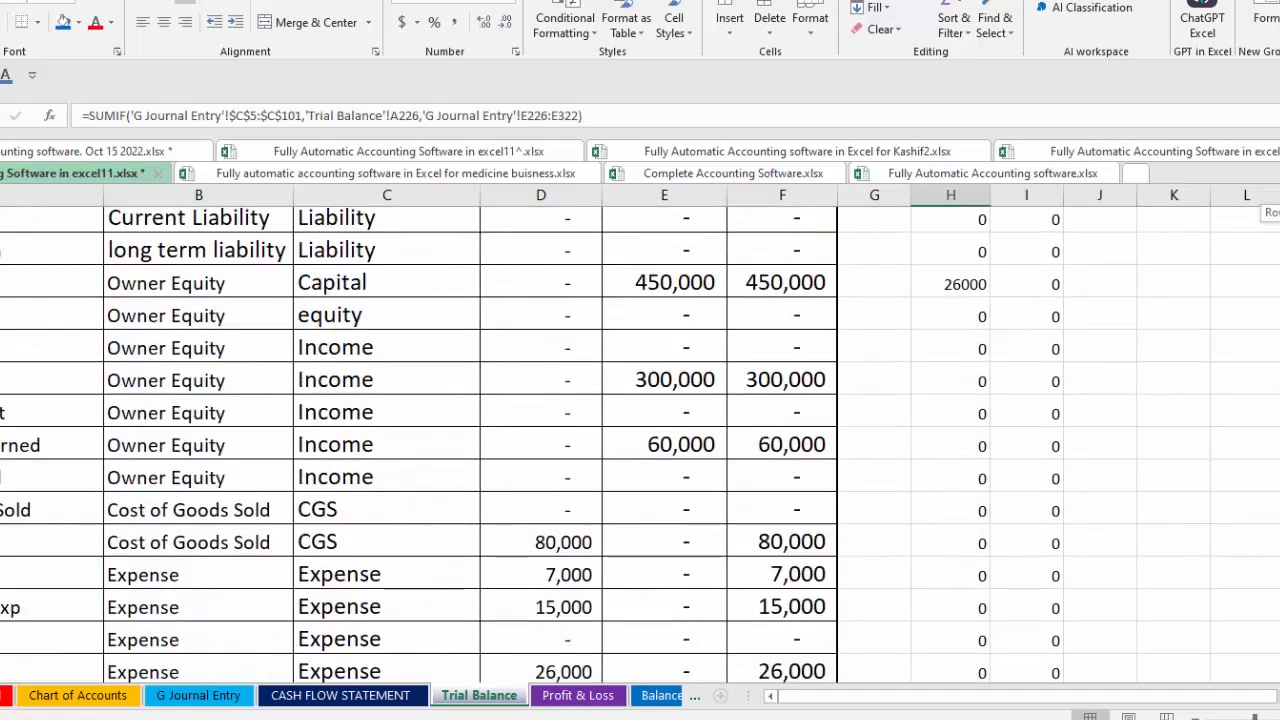
scroll(640, 444, down, 1)
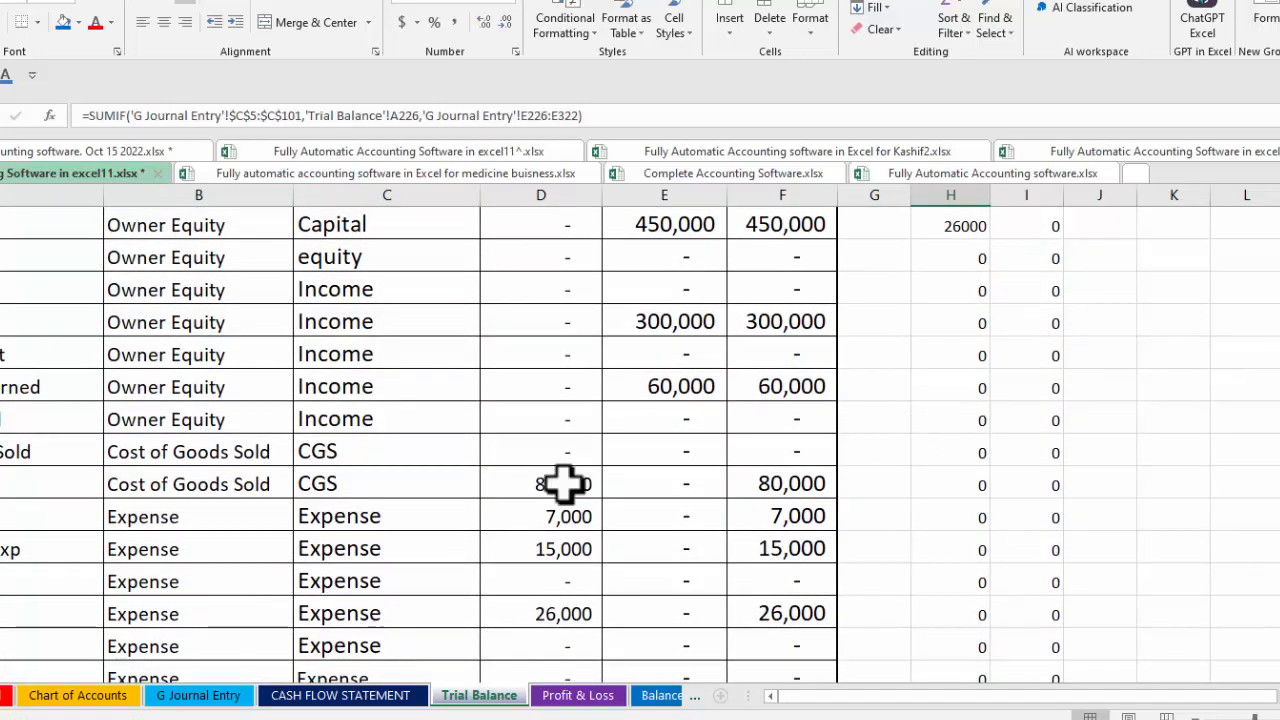
scroll(991, 266, up, 5)
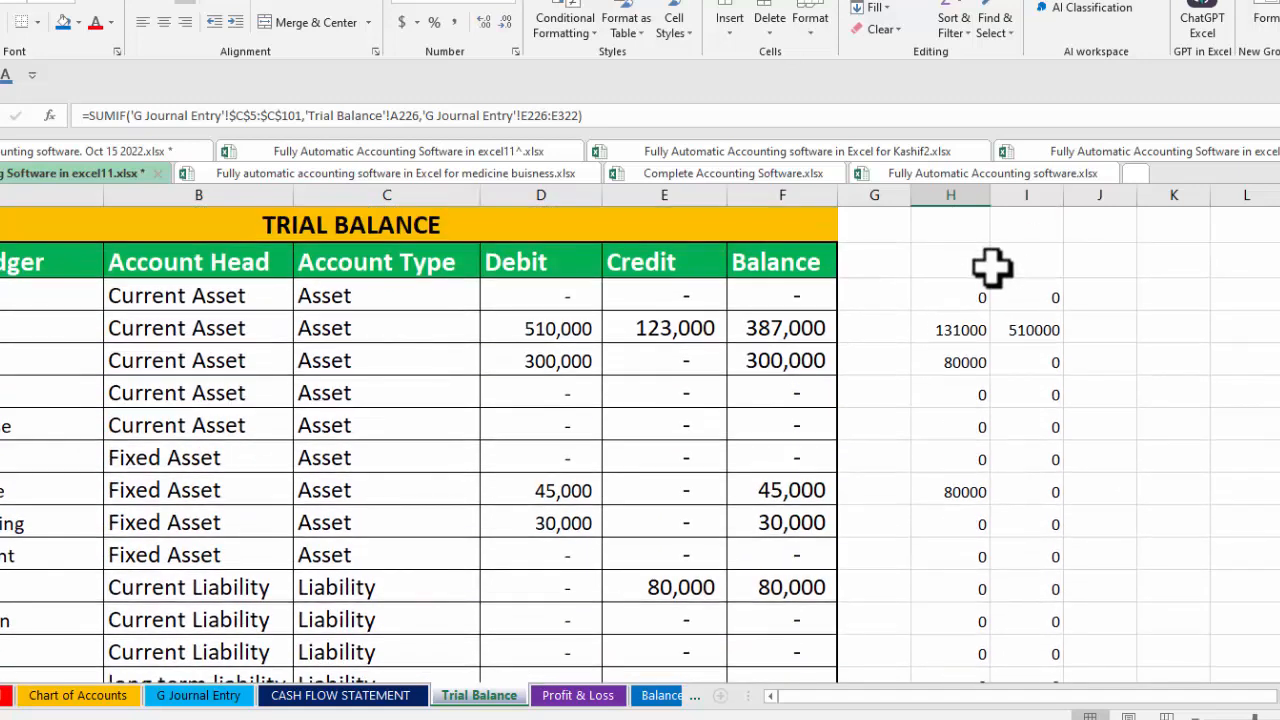
- Extend the H5 SUMIF formula's criteria range to $C$5:$C$1200 and its sum range to E5:E1200
double_click(943, 329)
double_click(955, 296)
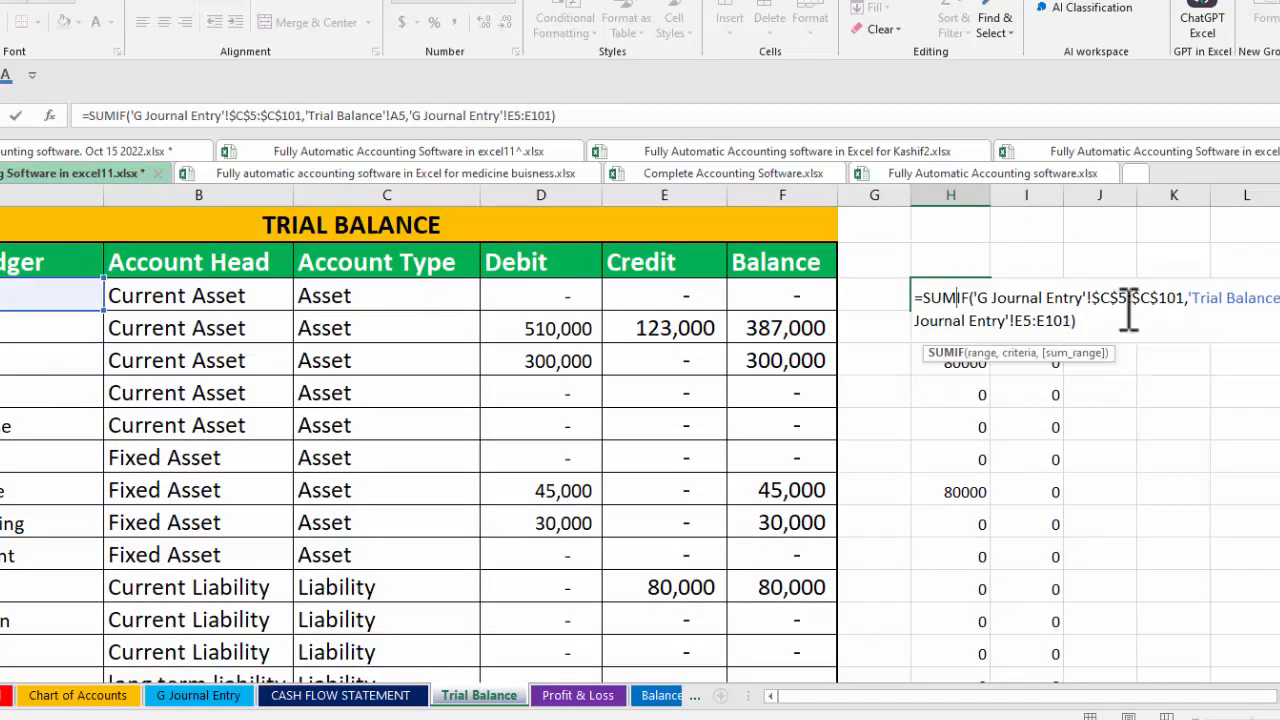
click(1185, 300)
key(BackSpace)
key(BackSpace)
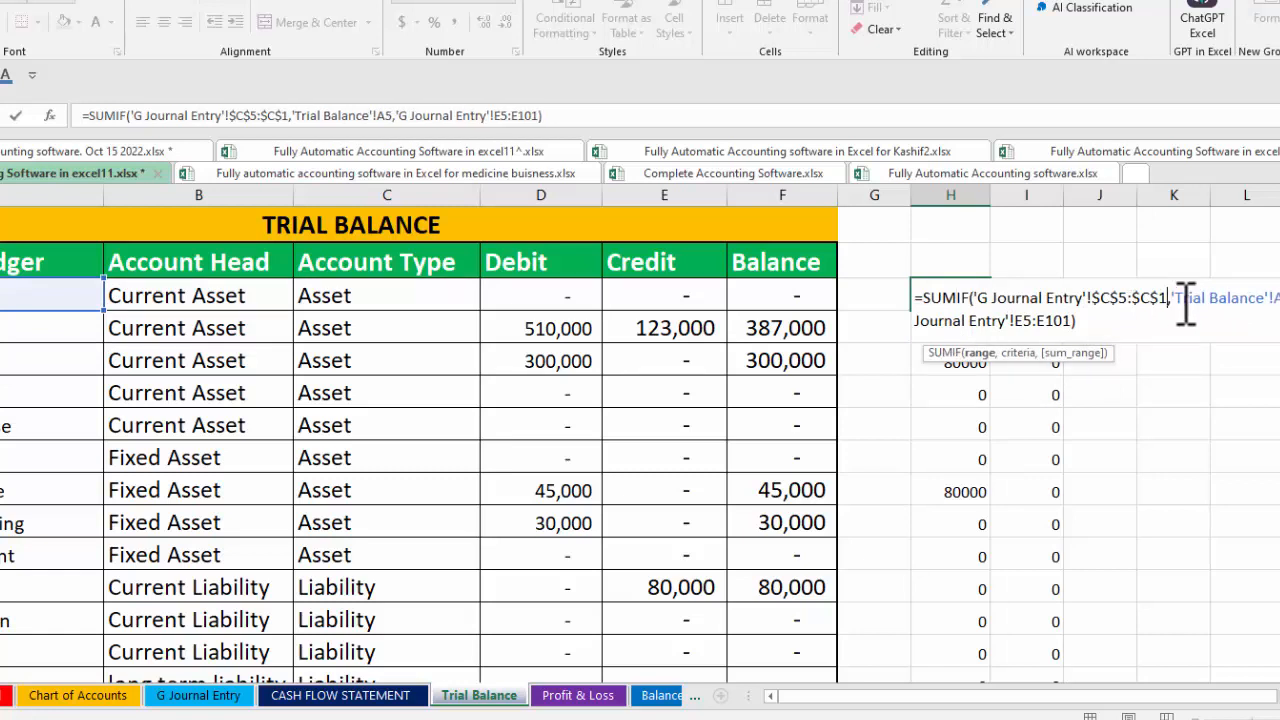
text(200)
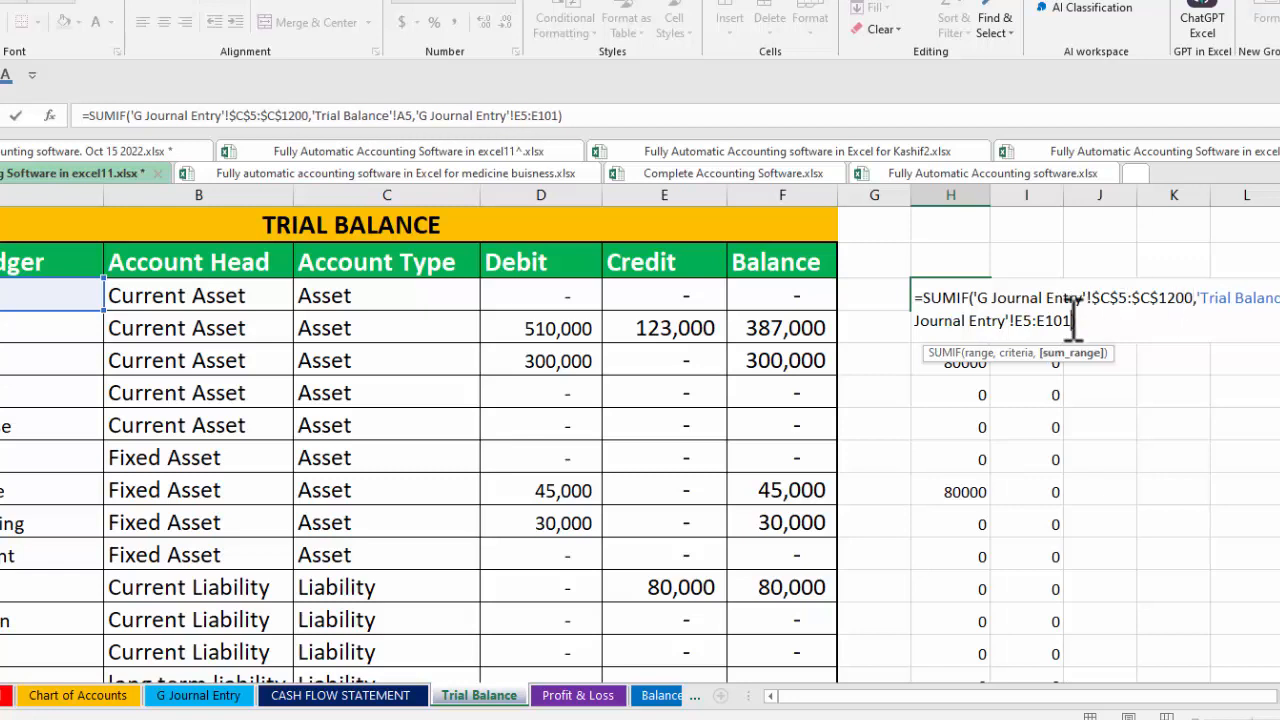
key(BackSpace)
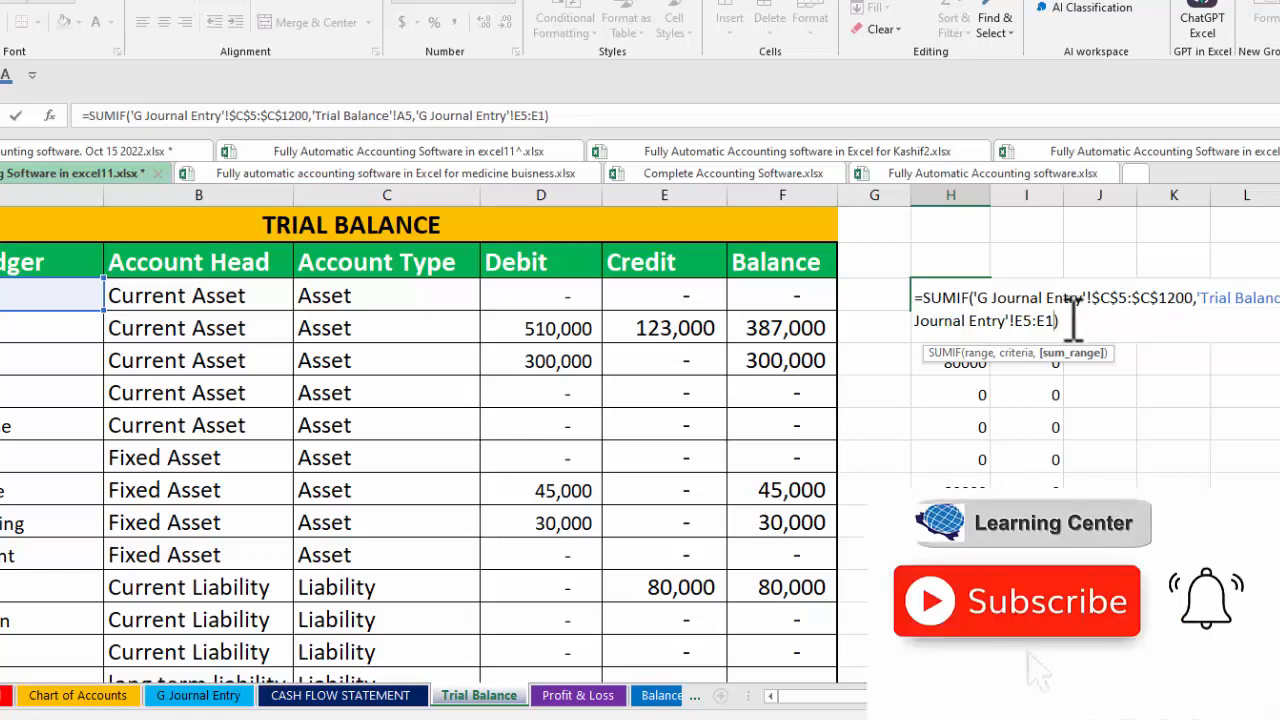
text(200)
- Extend the I5 SUMIF formula's range to $C$5:$C$1200 and its sum range to F5:$F$1200, and enter it
click(1030, 297)
double_click(1032, 297)
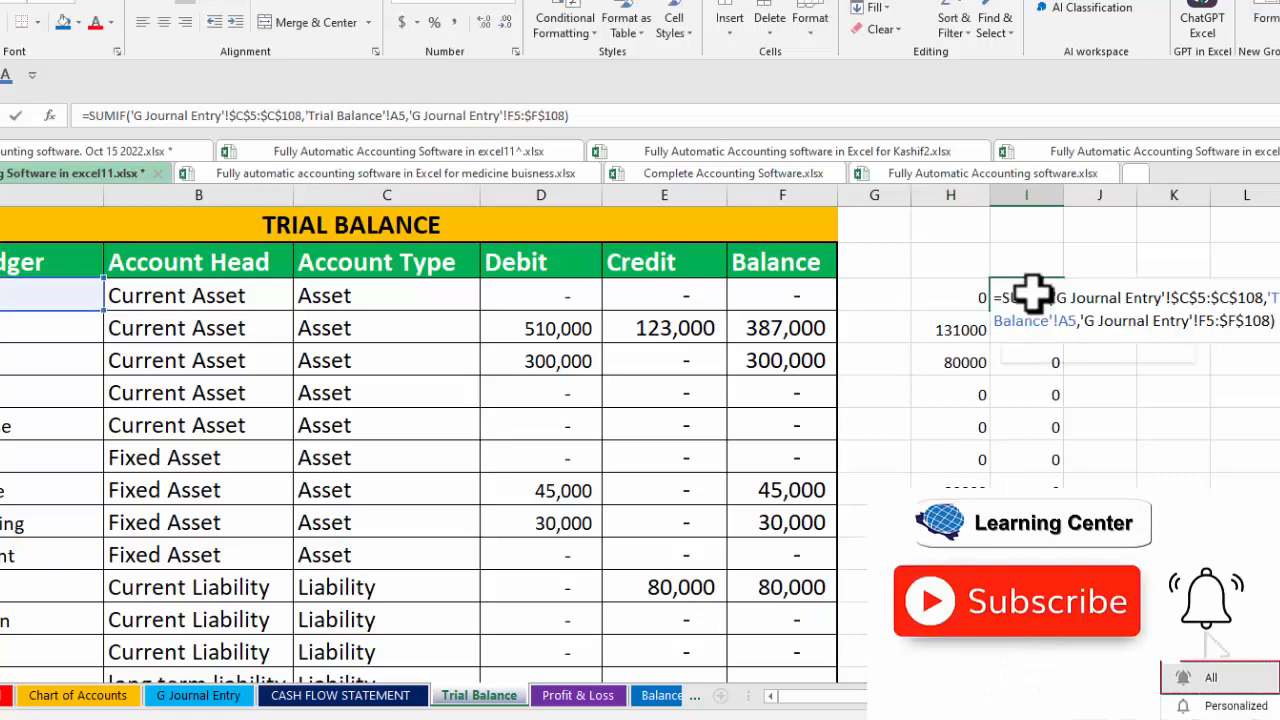
click(1264, 297)
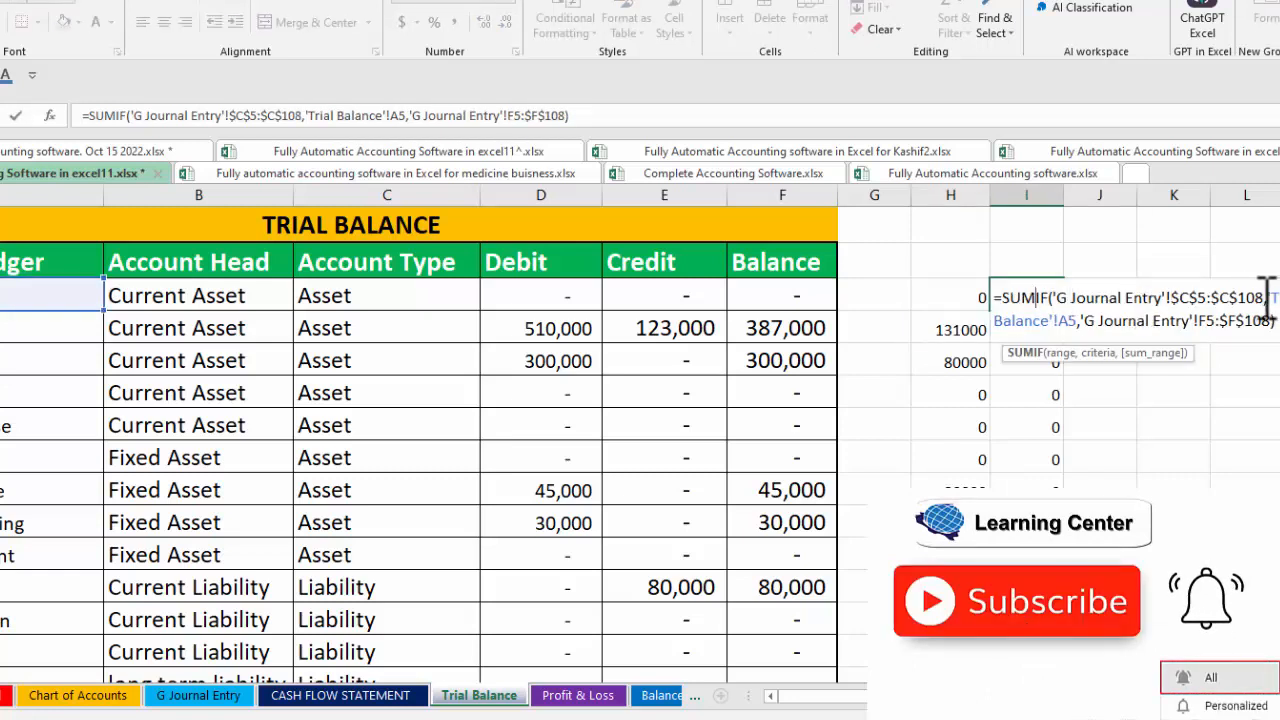
key(BackSpace)
key(BackSpace)
text(200)
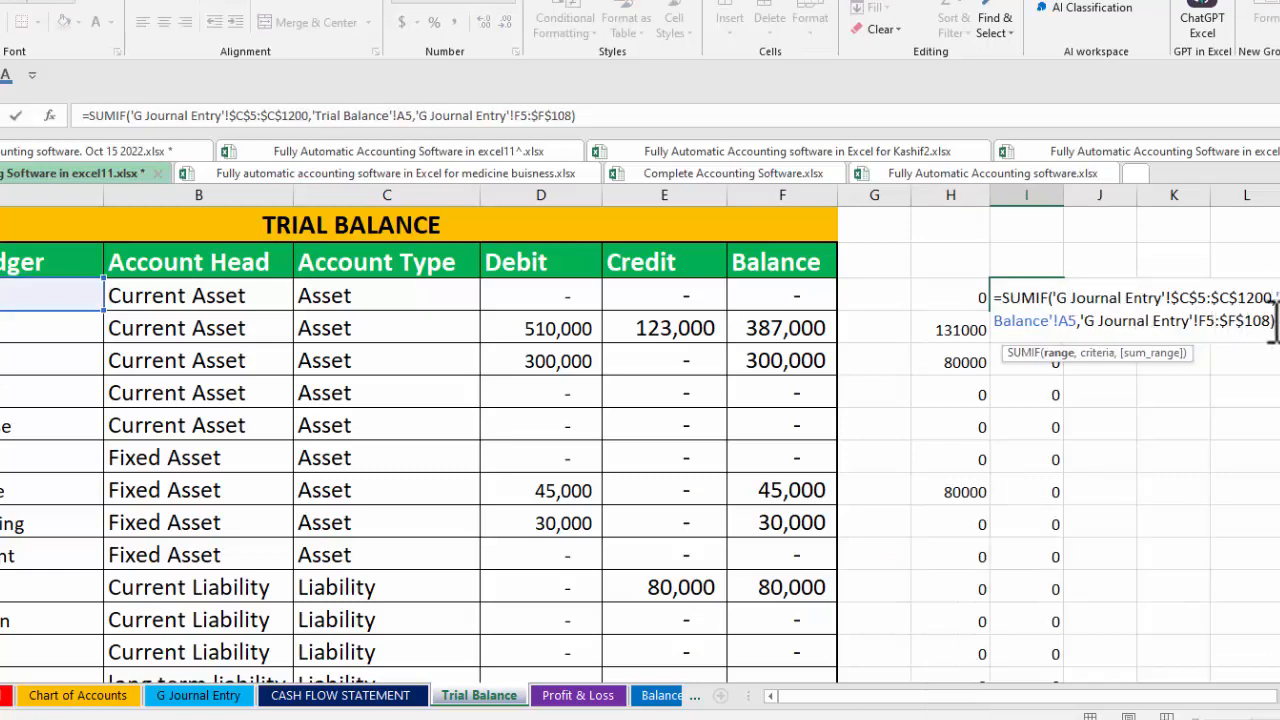
key(BackSpace)
key(BackSpace)
text(200)
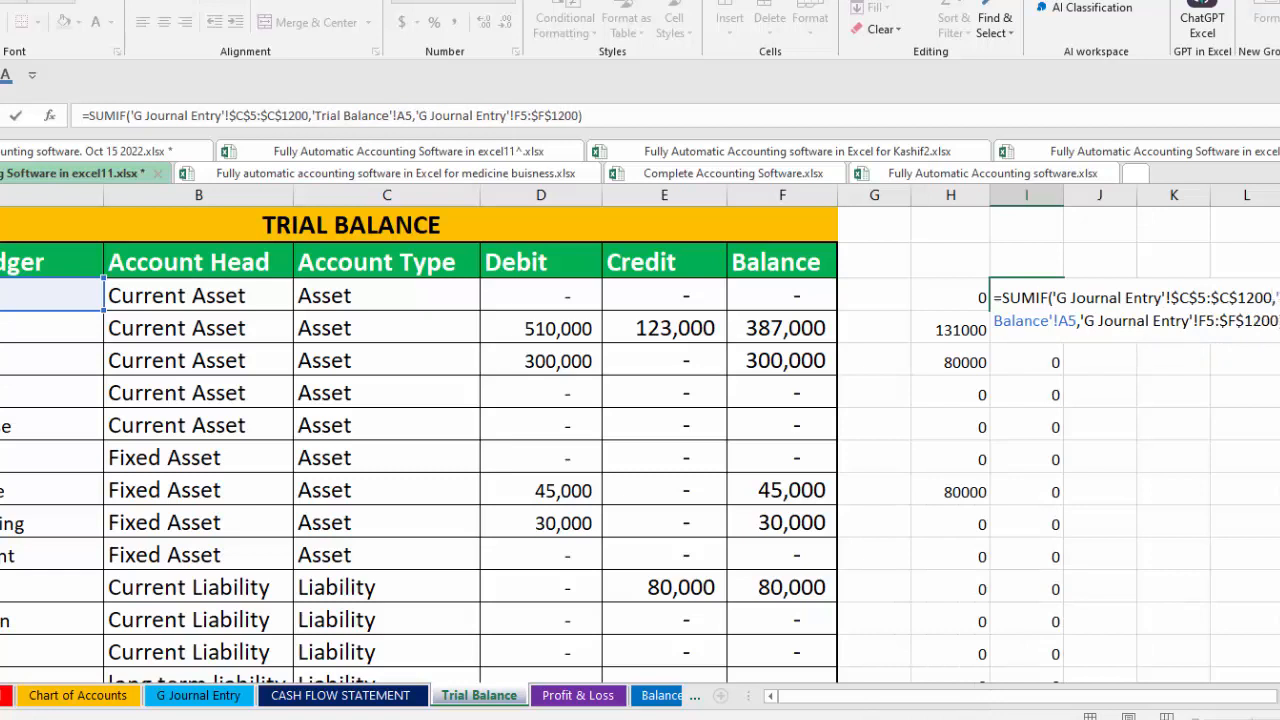
key(Return)
- Fill the extended H5 and I5 formulas down columns H and I of the Trial Balance
click(957, 294)
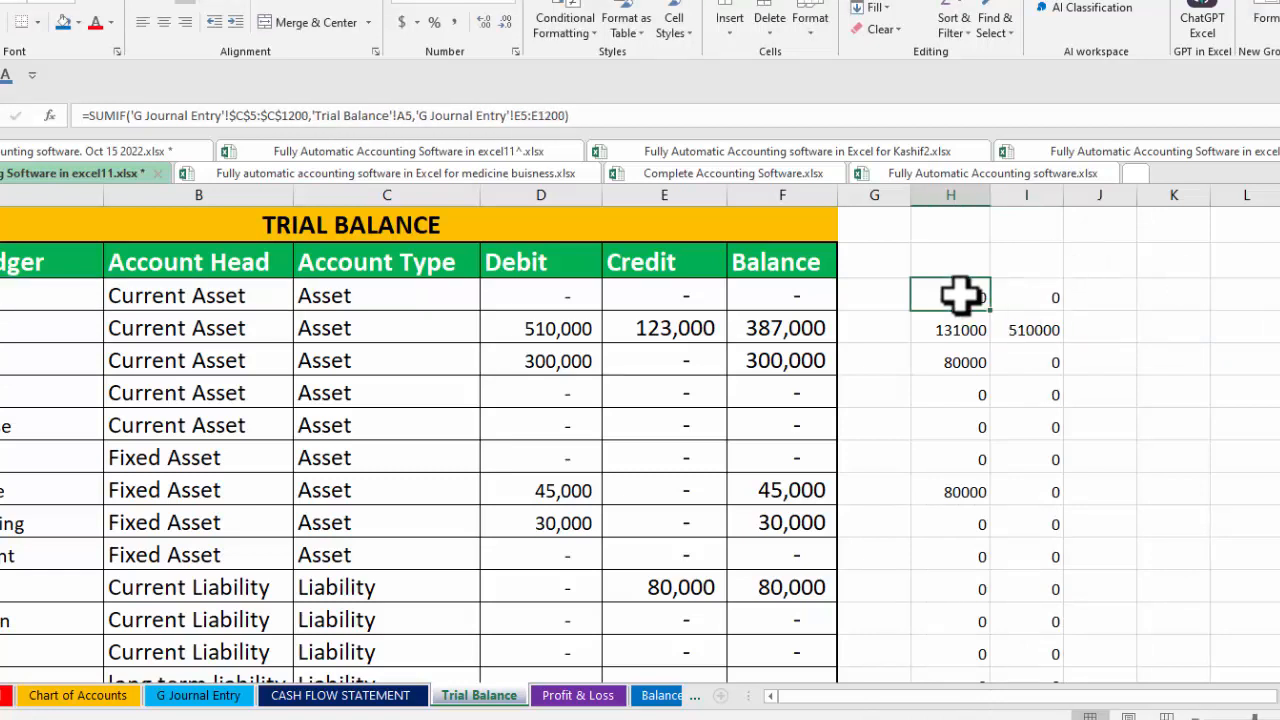
drag(968, 293, 1040, 550)
scroll(640, 430, up, 20)
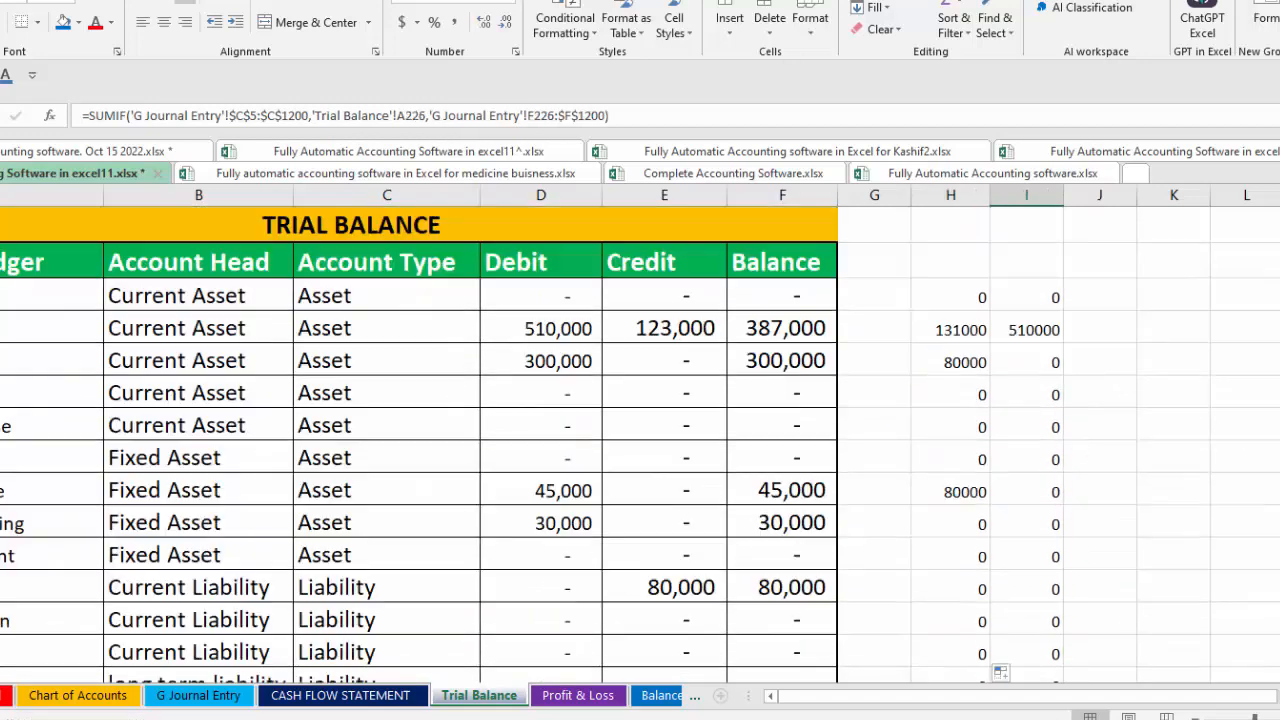
- Examine the IF and OR formula behind the Trial Balance's first Balance cell, F5, and look over the G Journal Entry rows
click(778, 294)
double_click(778, 294)
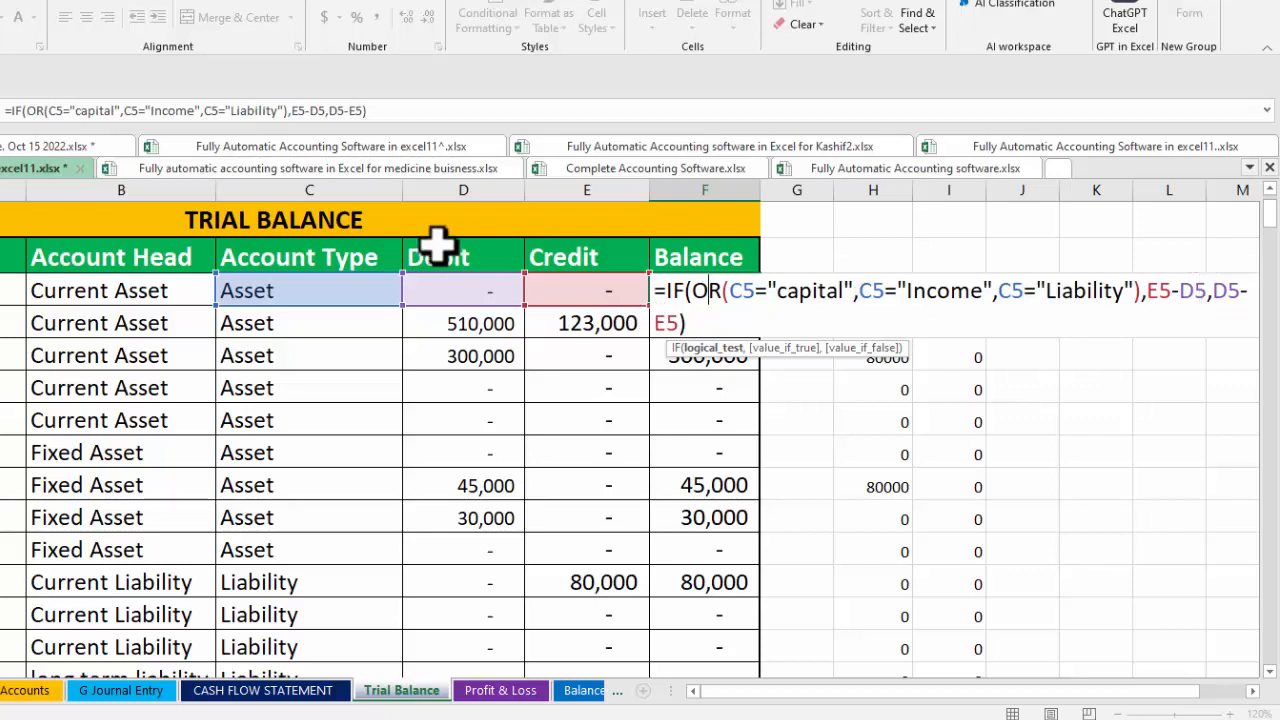
click(697, 322)
key(Return)
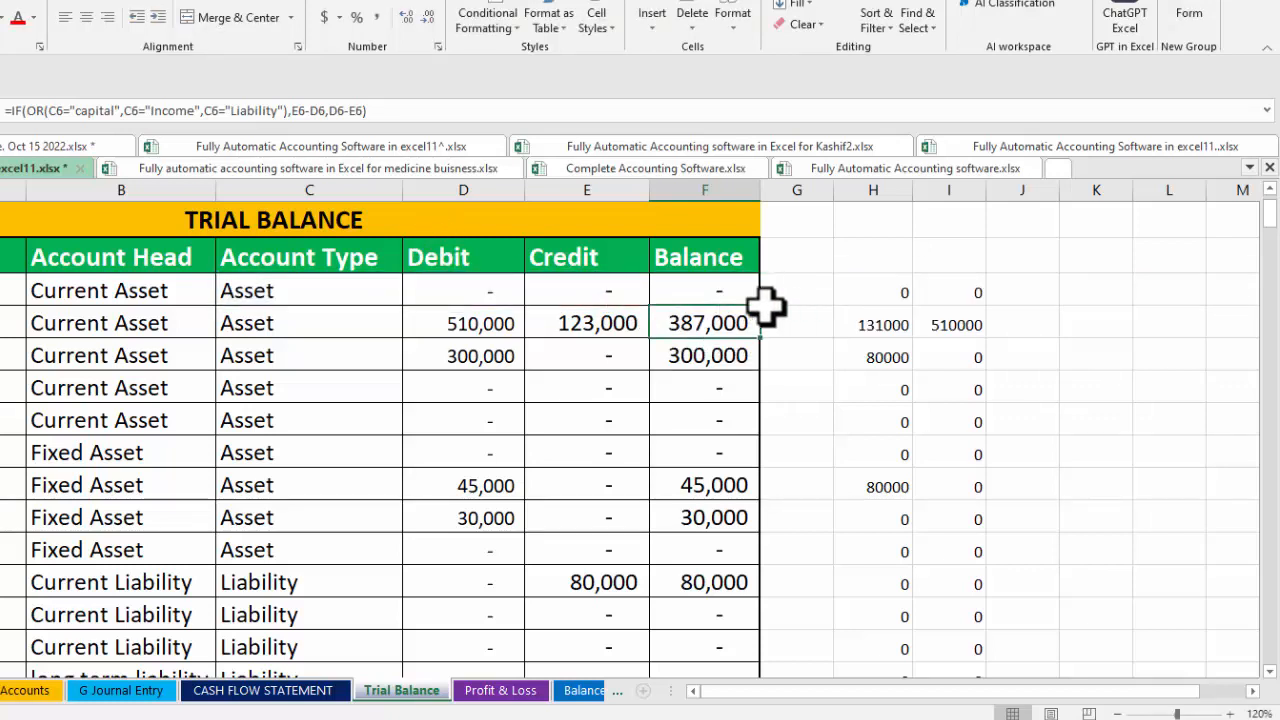
click(735, 292)
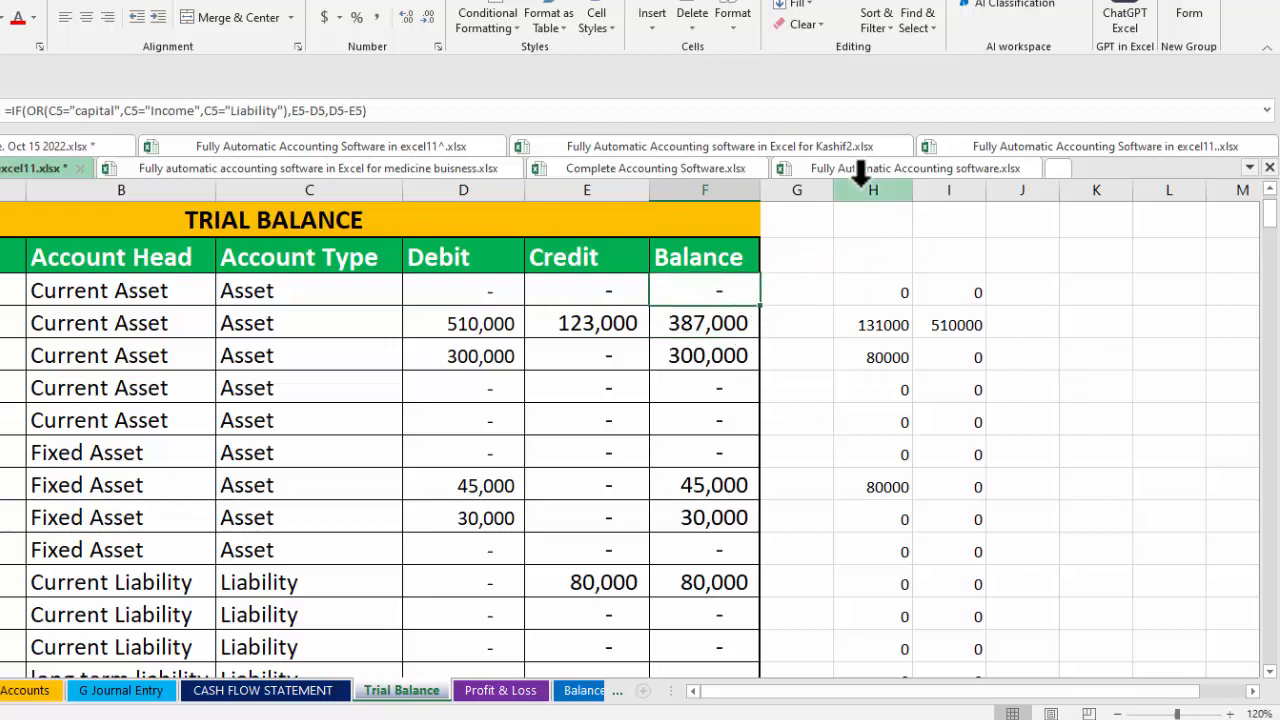
click(862, 186)
drag(1260, 368, 1250, 665)
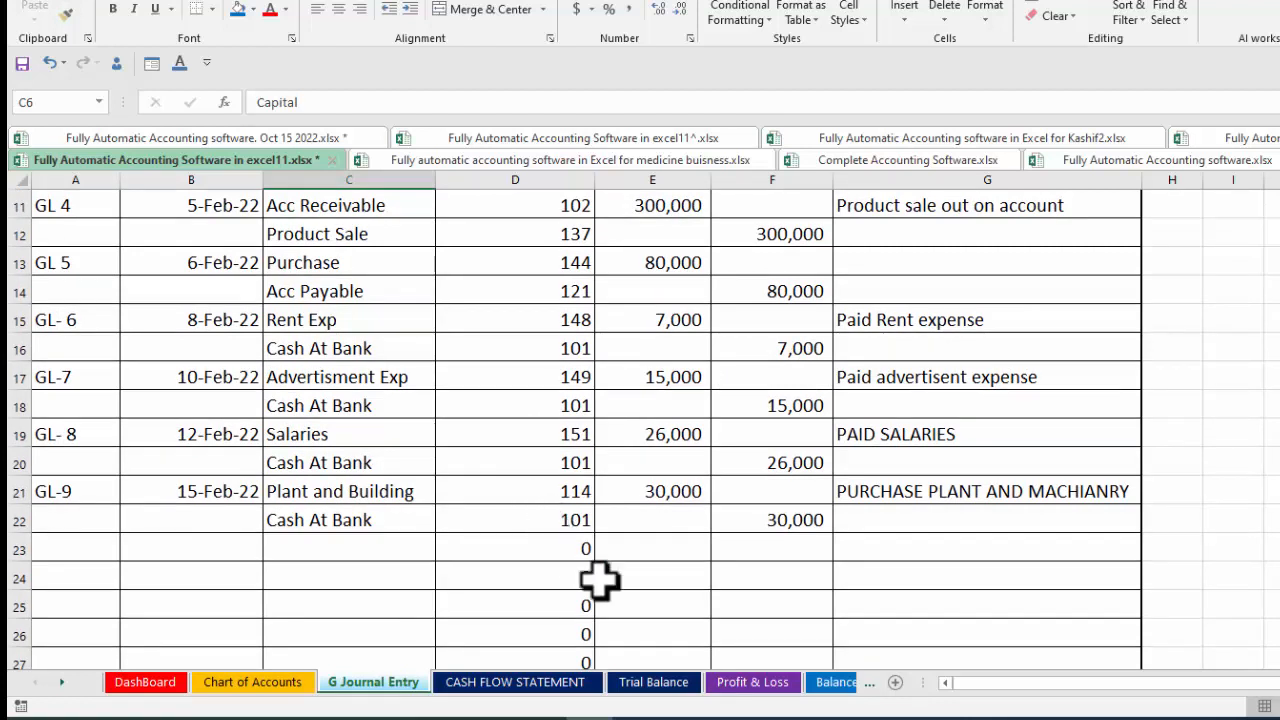
- Open the Profit & Loss sheet and inspect the Purchase SUMIF formula in B4 and the Gross Profit IF formula in B8
click(750, 682)
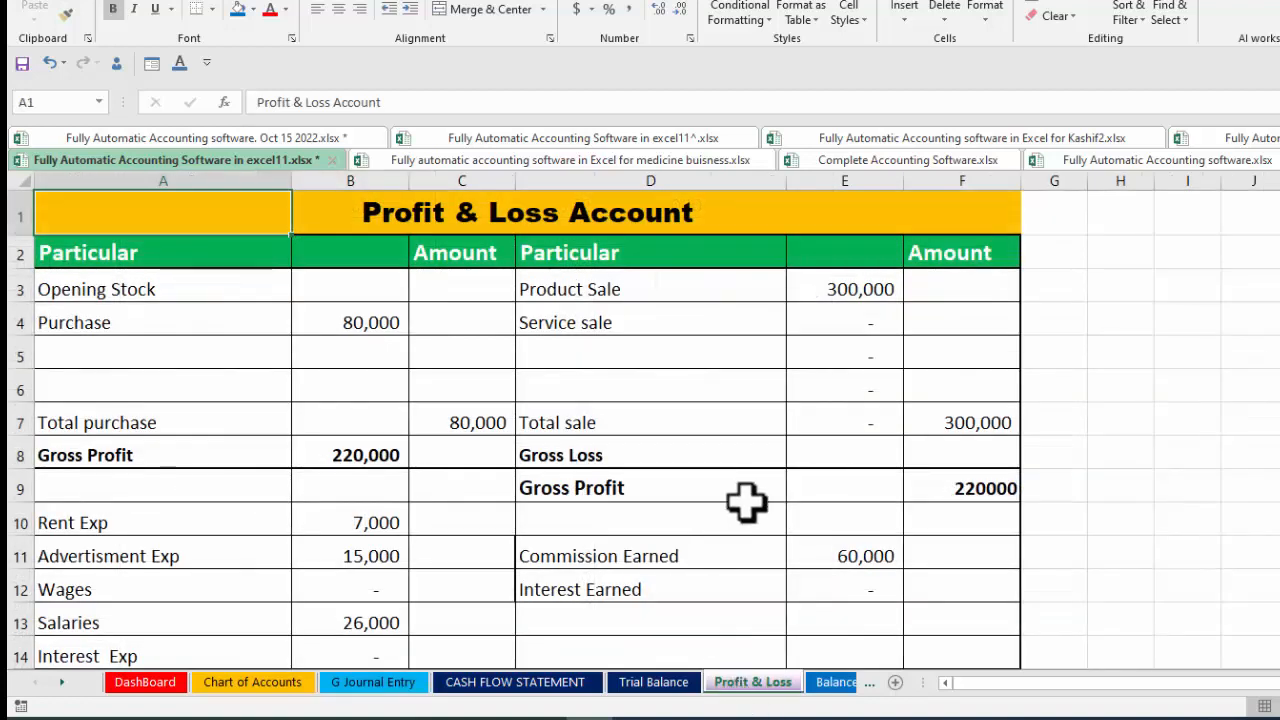
click(352, 322)
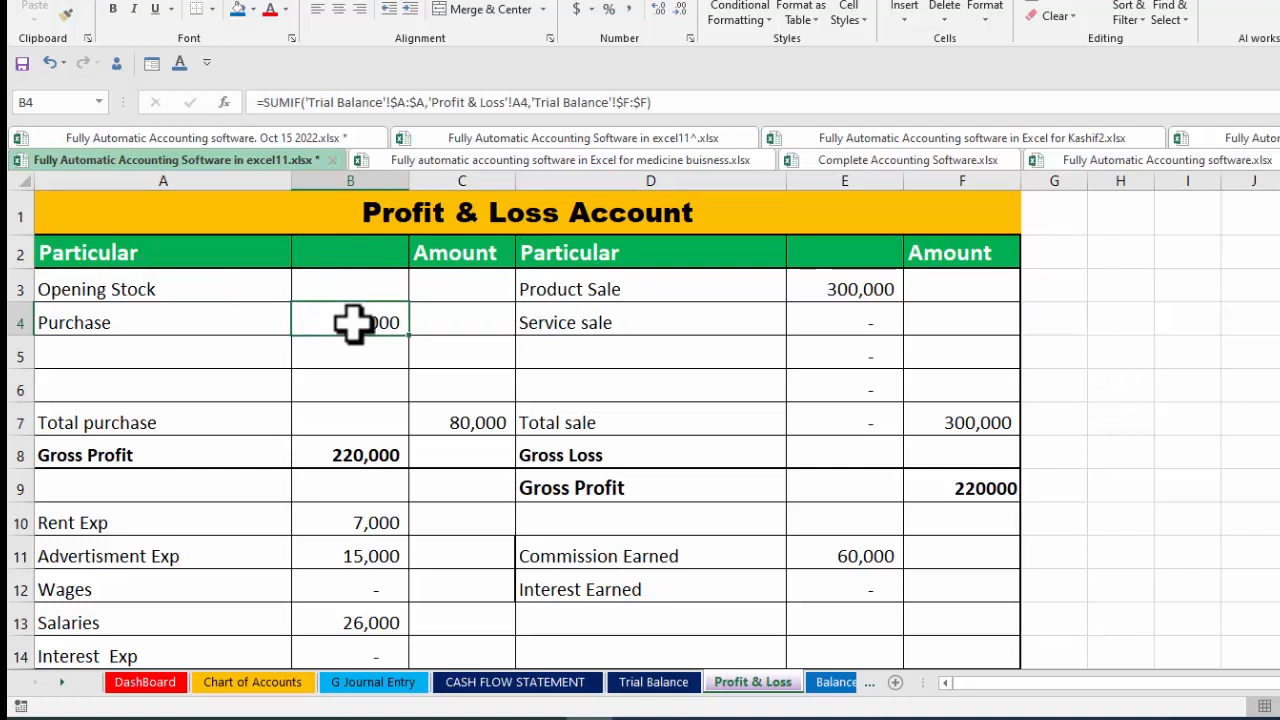
double_click(336, 445)
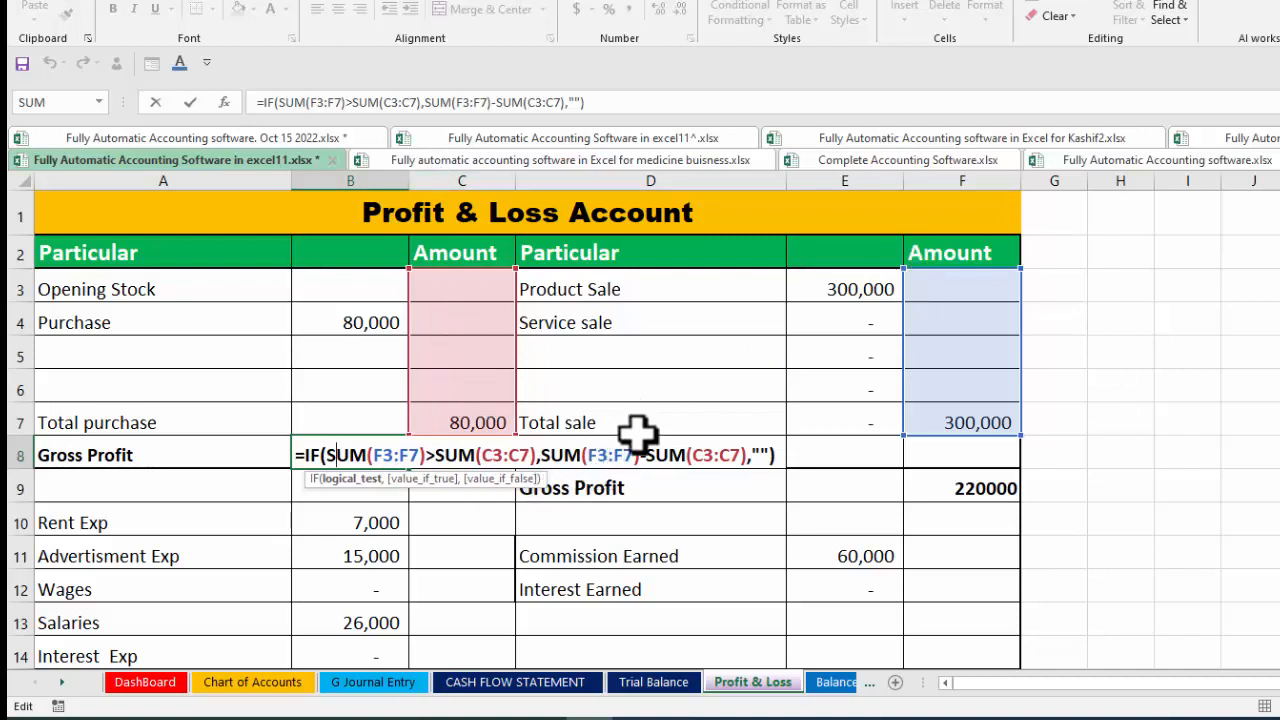
click(779, 458)
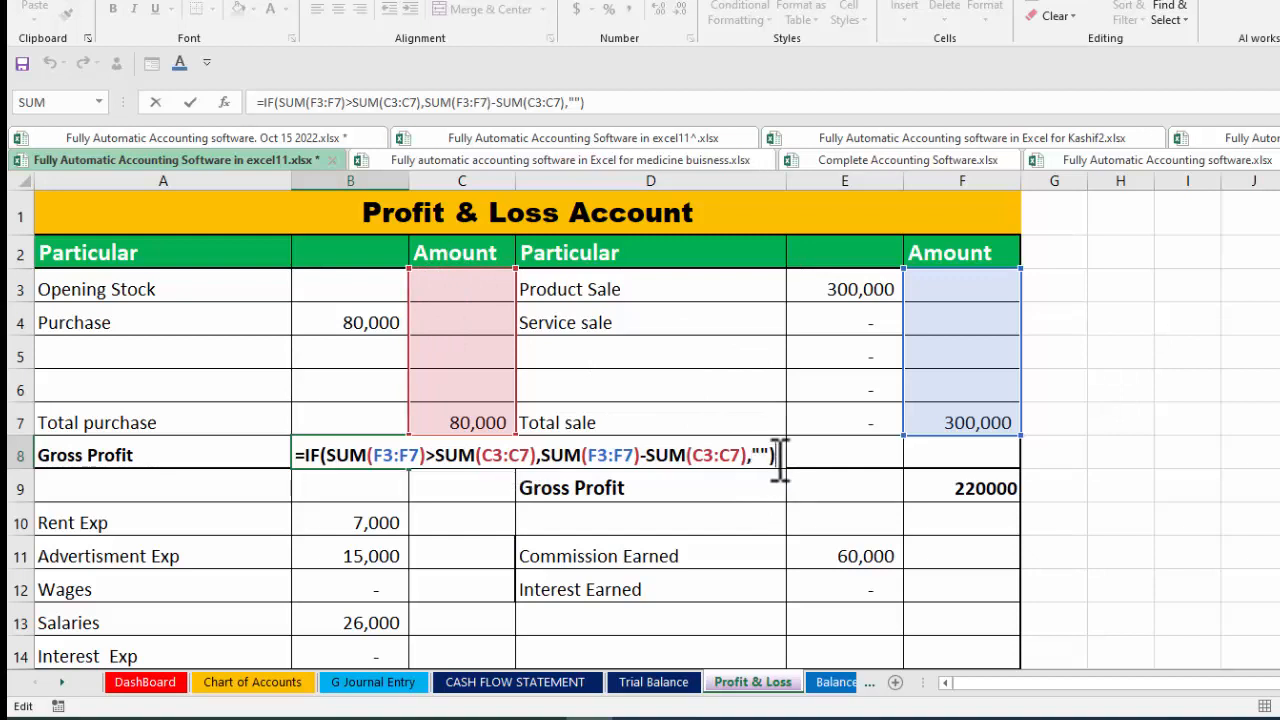
key(Return)
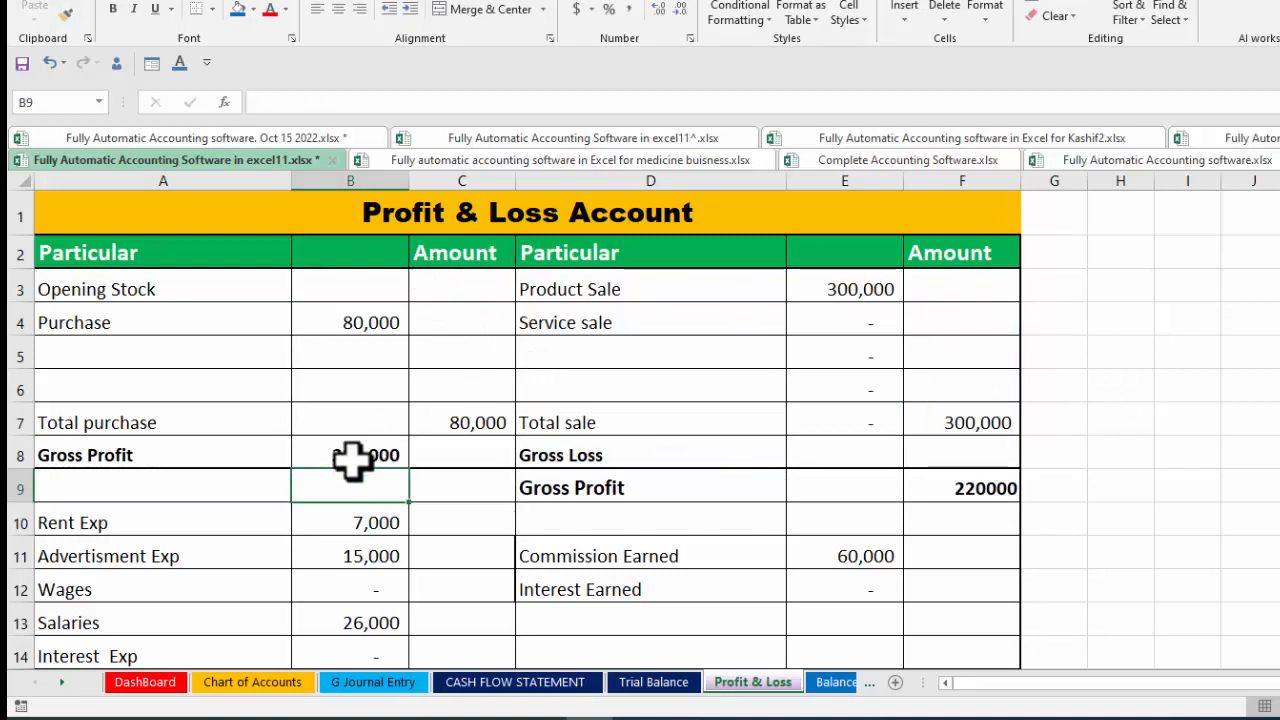
- Inspect the Profit & Loss formulas for Gross Loss in F8, Rent Exp in B10 and the carried-down Gross Profit in F9
click(970, 455)
double_click(970, 455)
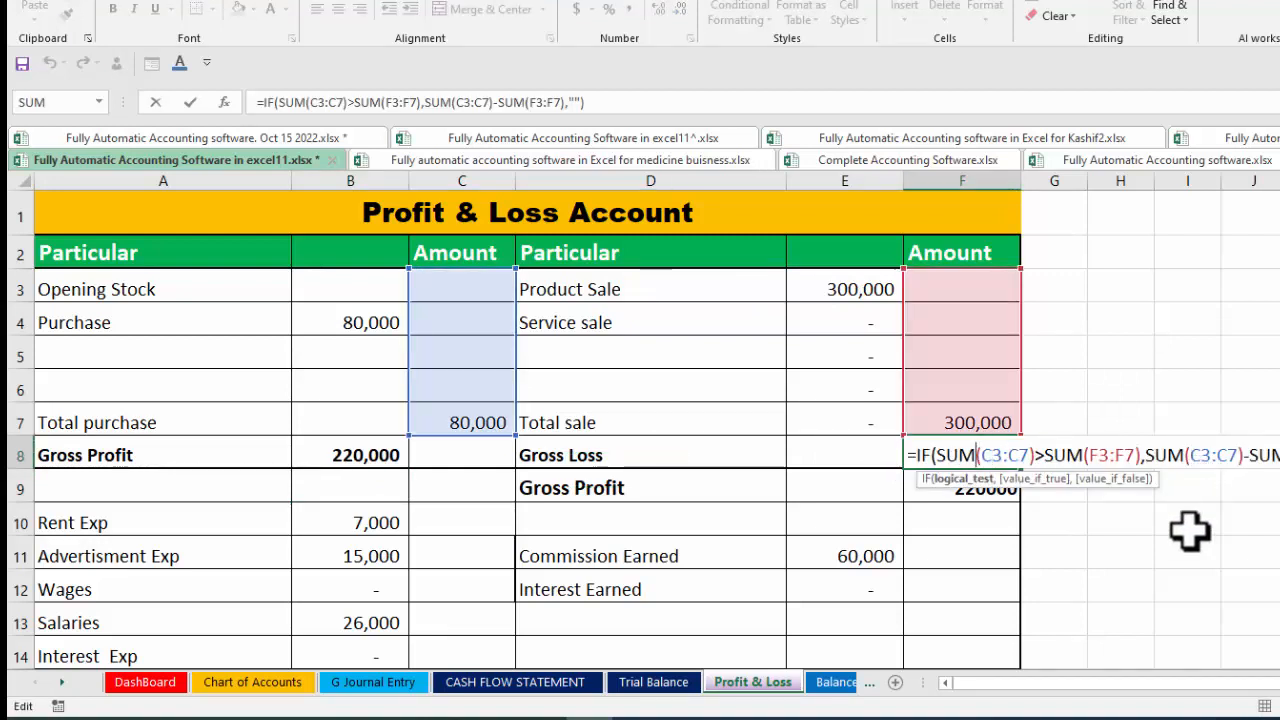
key(Escape)
click(380, 520)
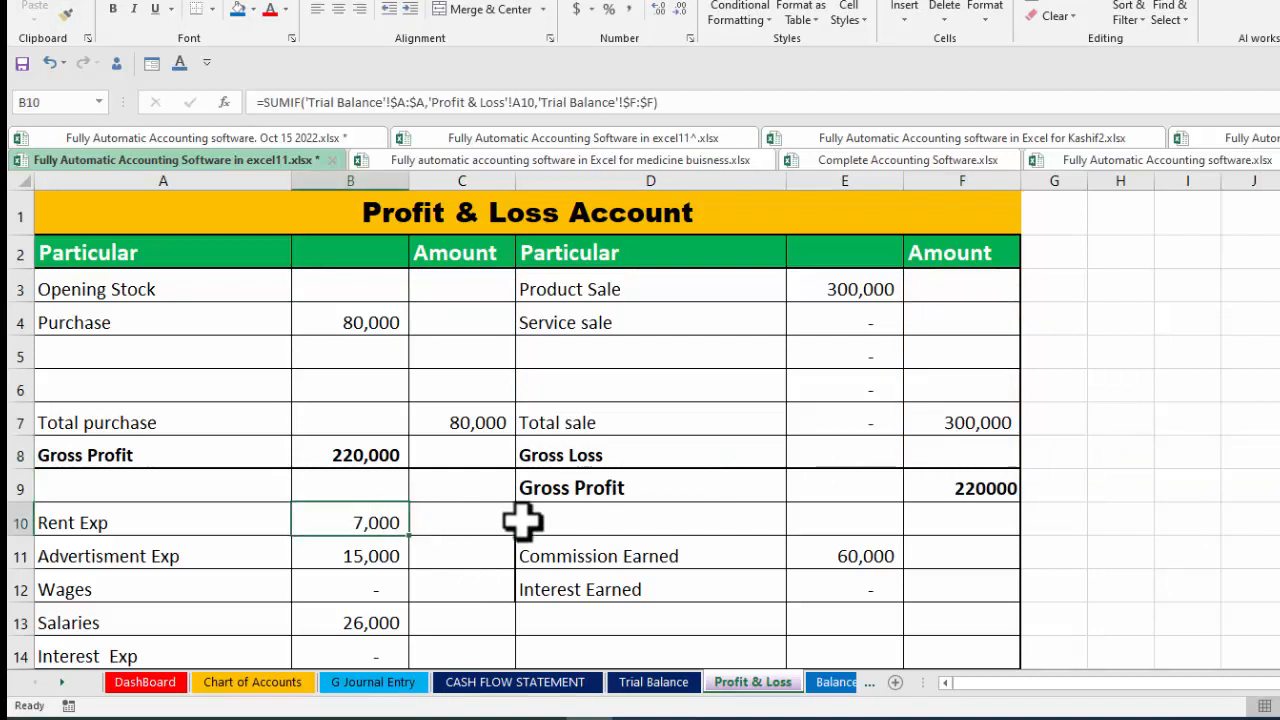
click(918, 494)
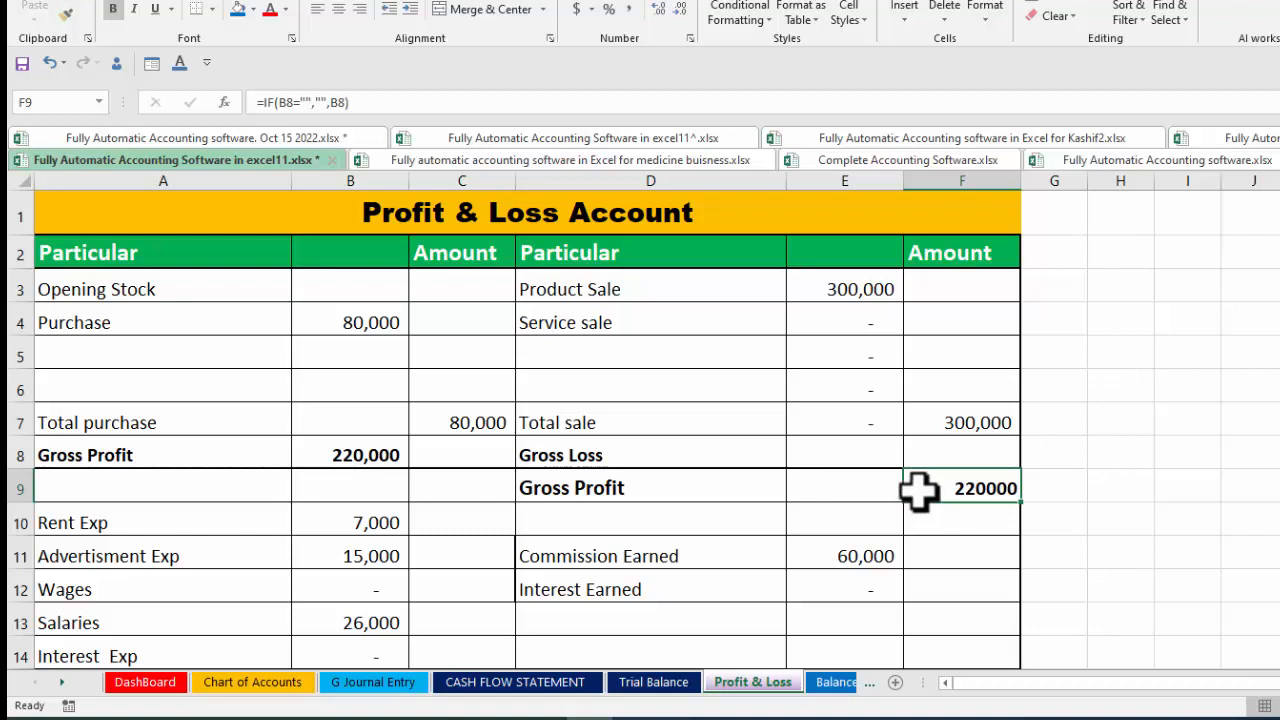
double_click(918, 488)
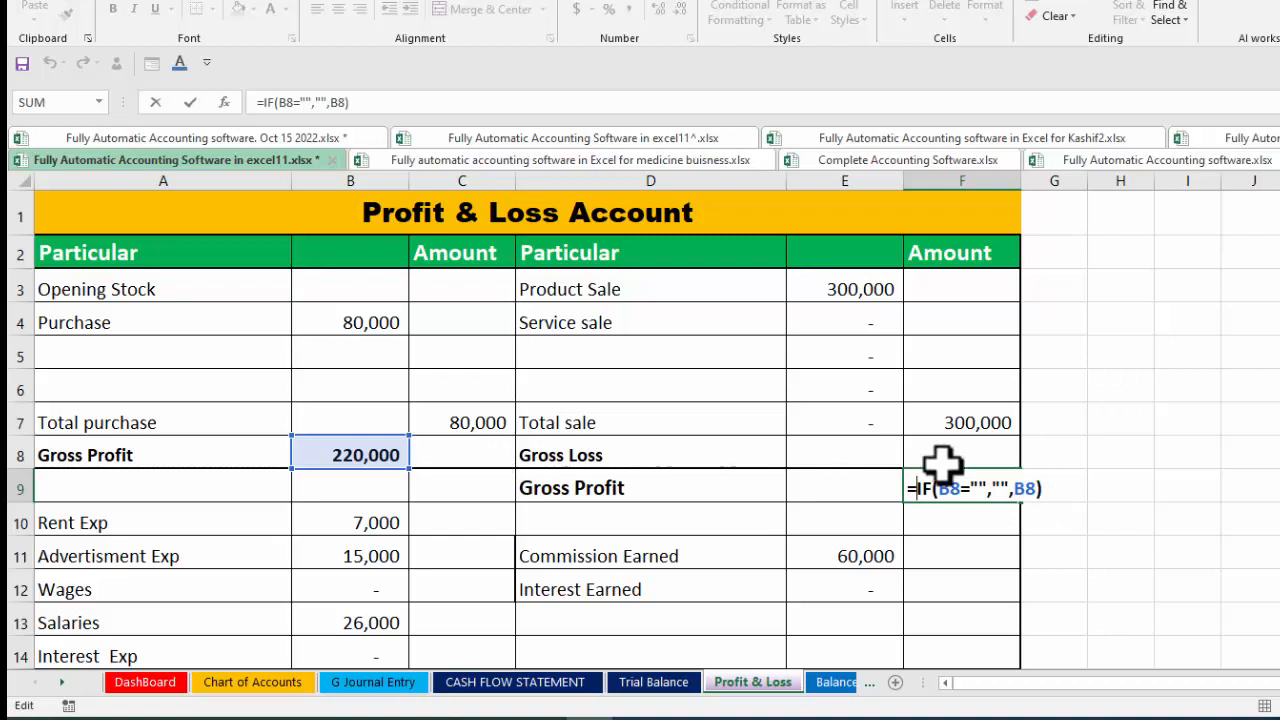
key(Return)
- Check the Commission Earned and Interest Earned formulas in E11 and E12, plus the Total expenses and Total income cells
click(822, 550)
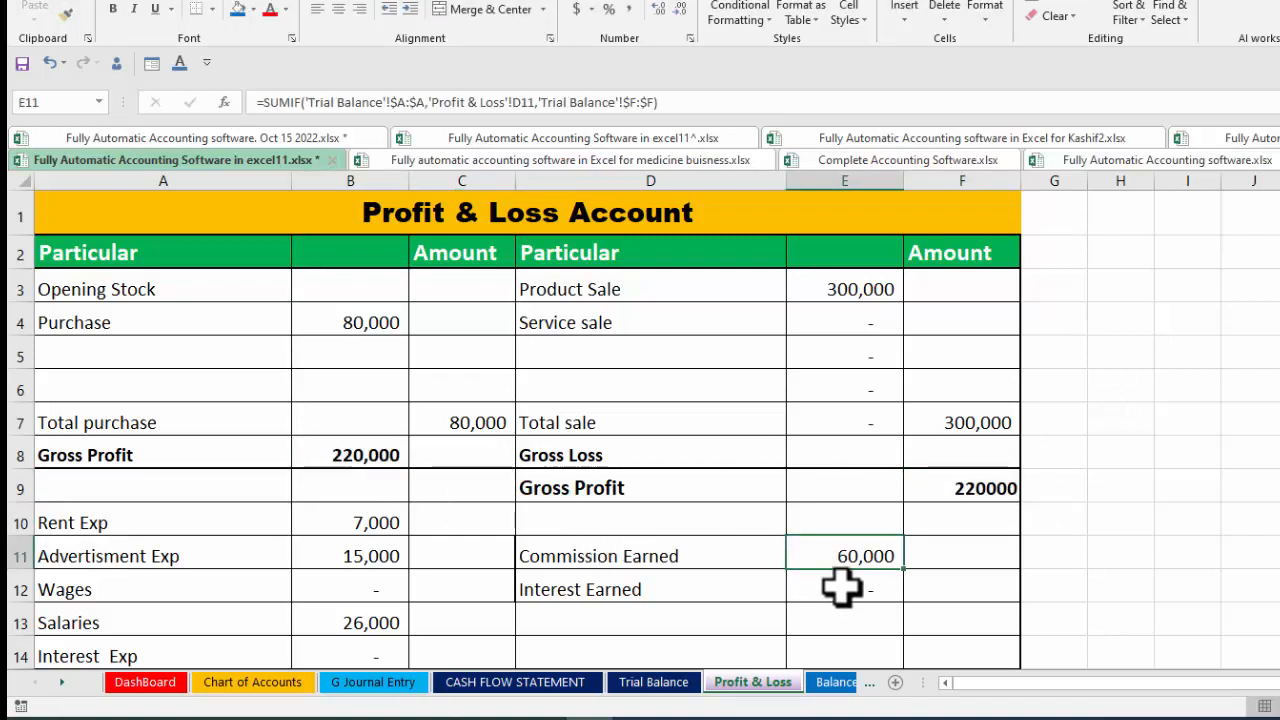
click(837, 588)
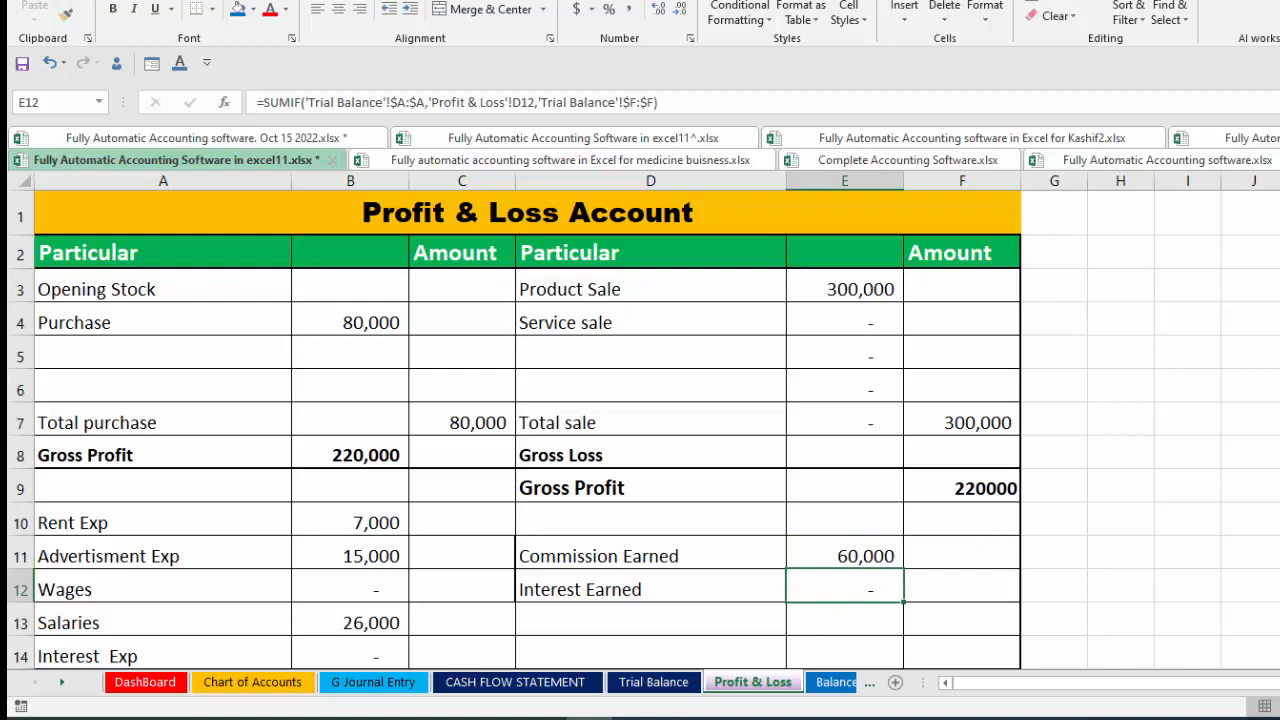
scroll(640, 430, down, 3)
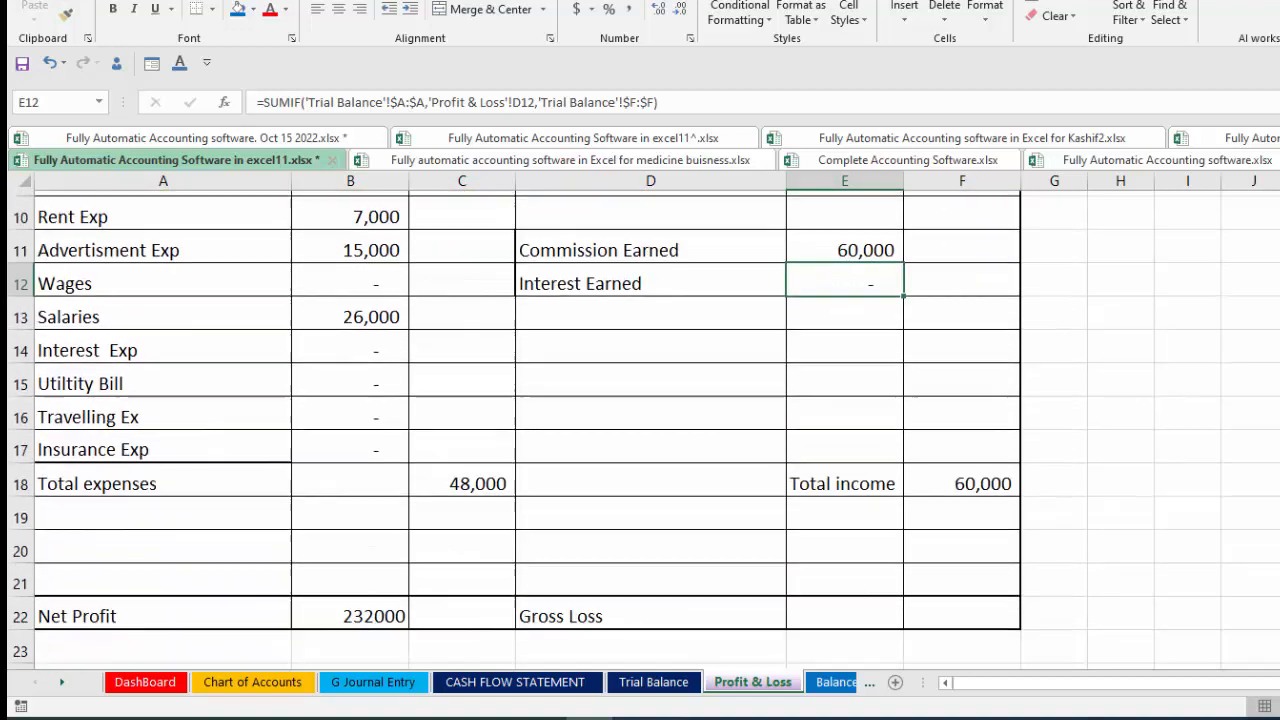
click(460, 488)
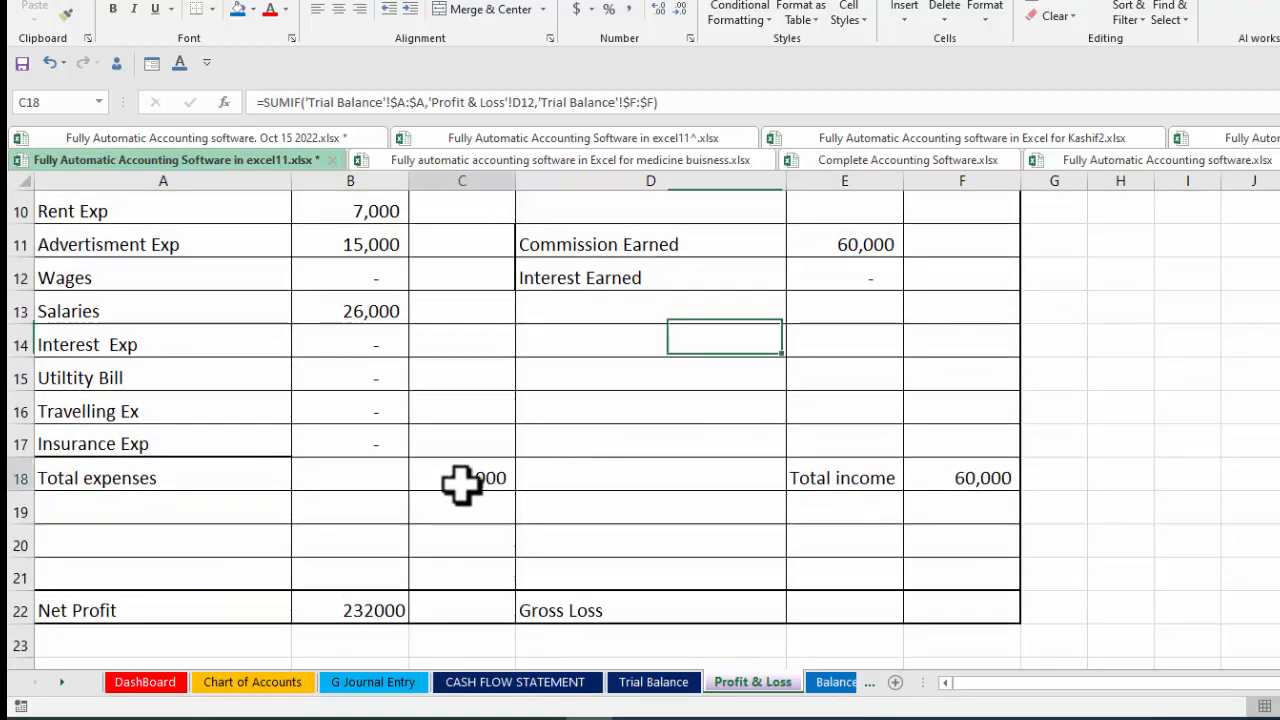
click(971, 480)
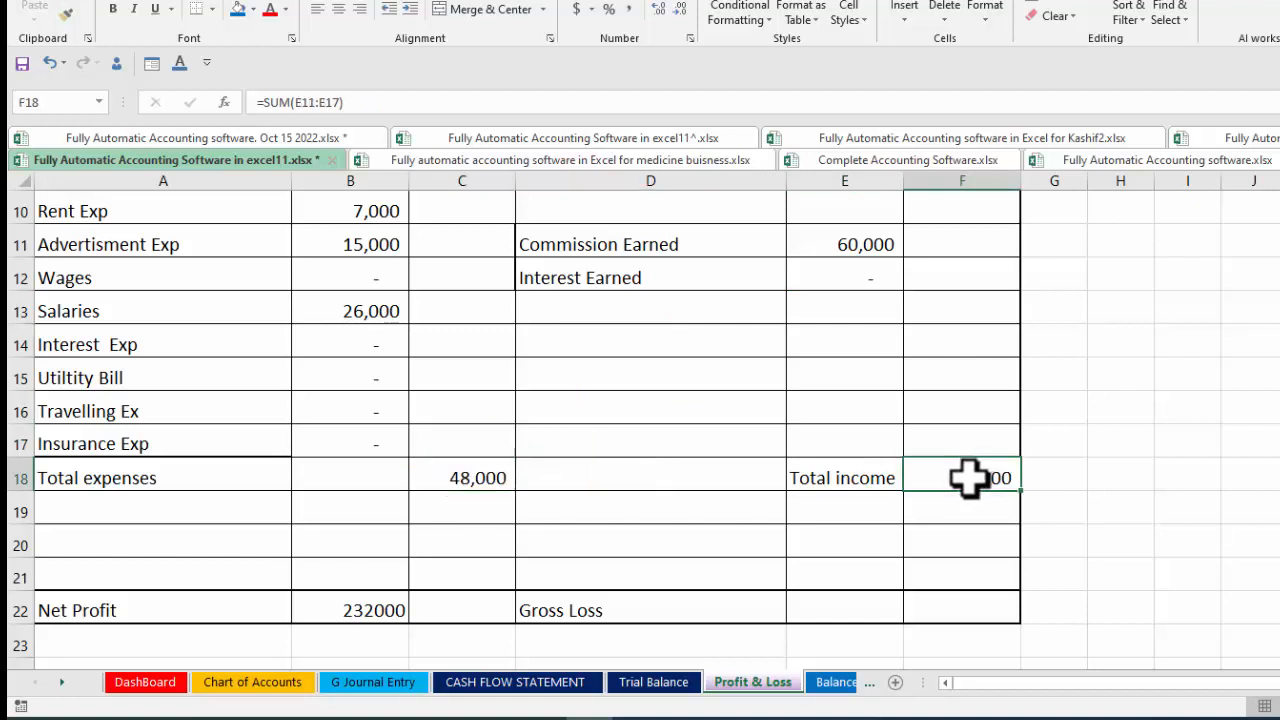
- Inspect the Net Profit IF formula in B22 and the Gross Loss formula in F22 of the Profit & Loss sheet
click(365, 610)
double_click(365, 610)
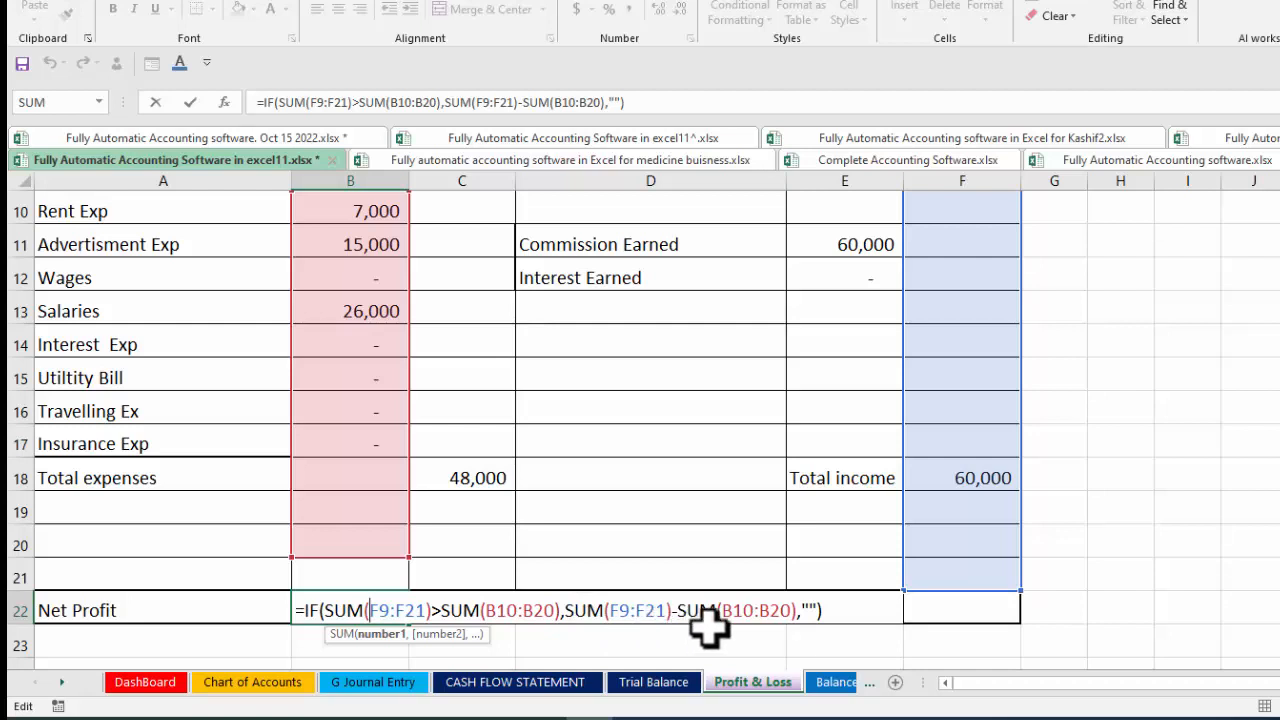
click(888, 610)
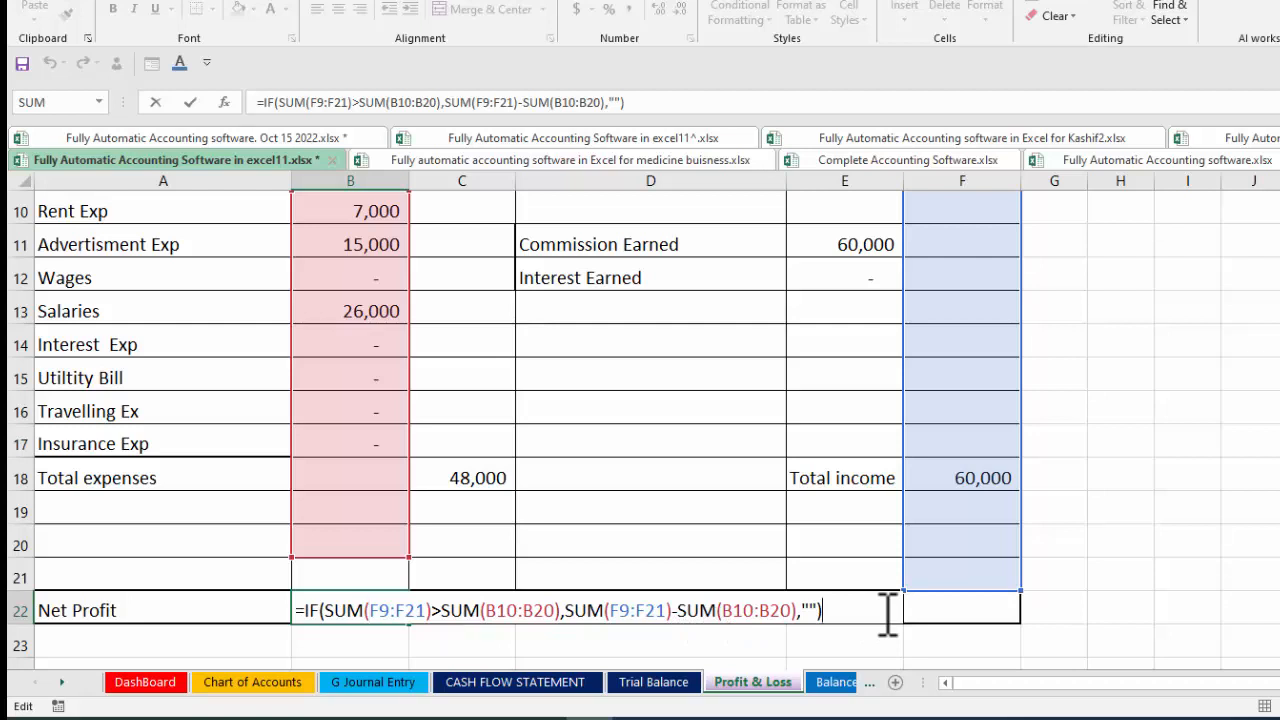
key(Return)
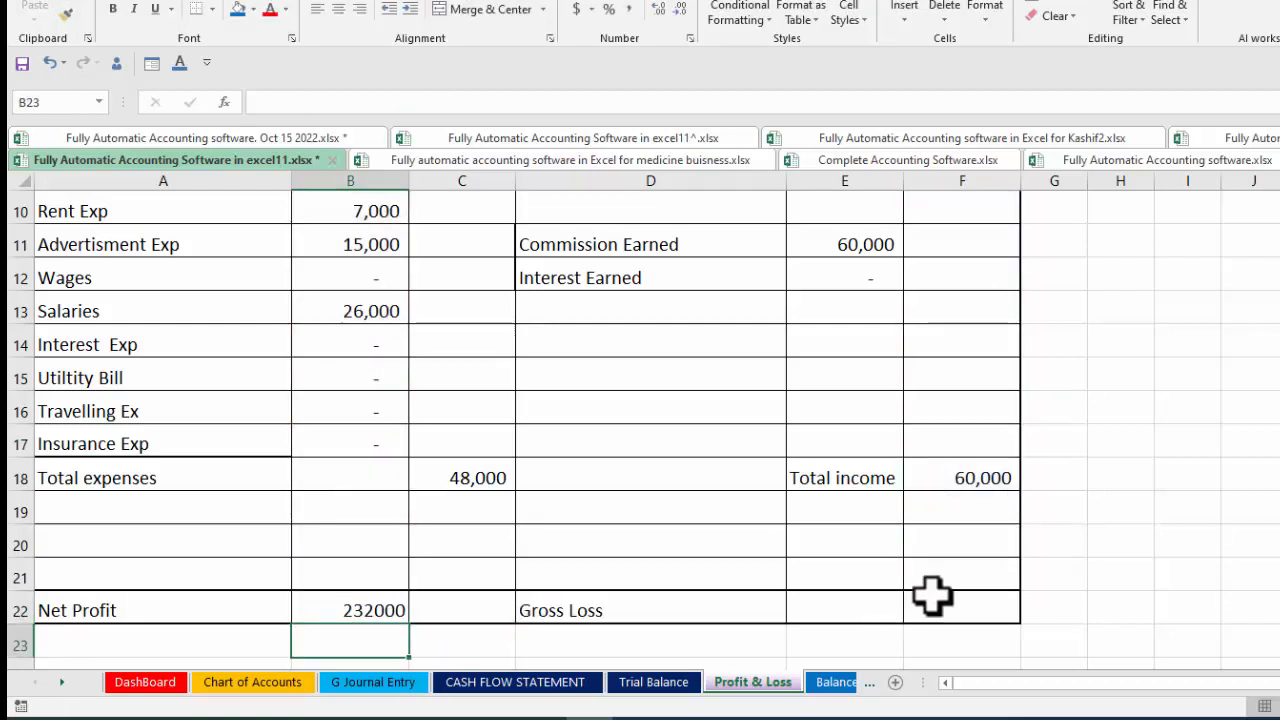
click(866, 598)
click(933, 606)
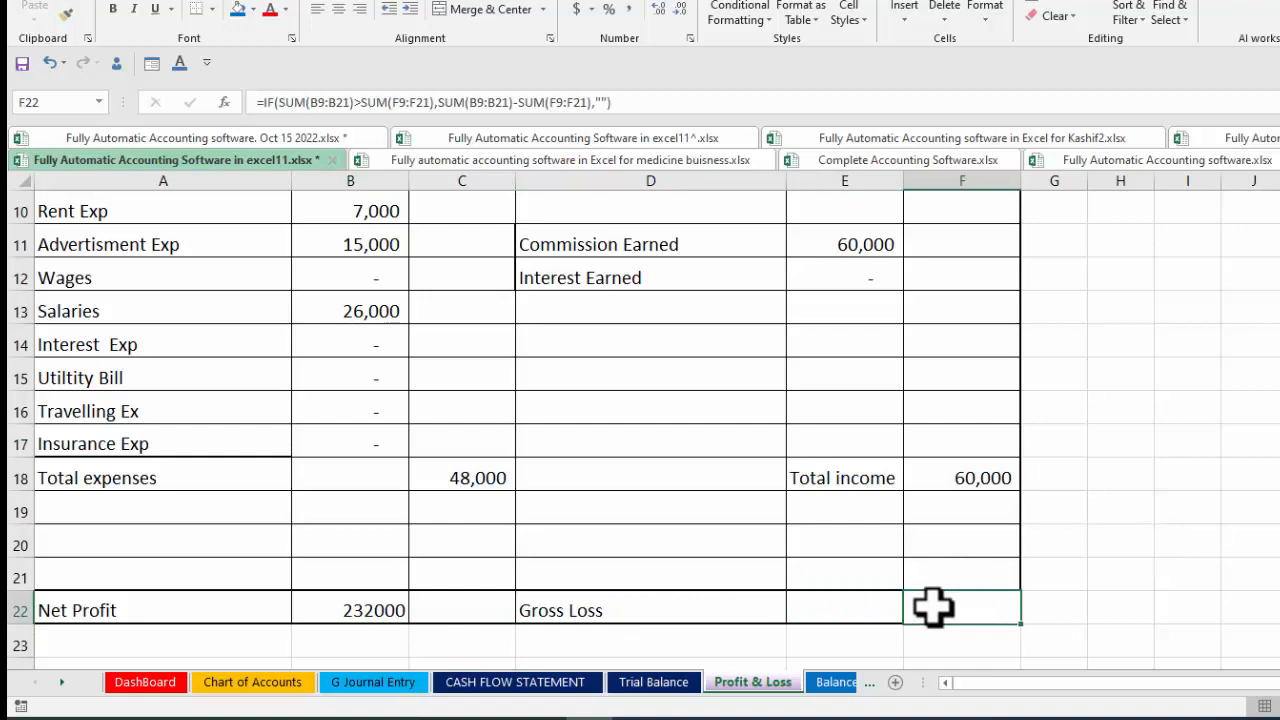
- Open the Balance Sheet and examine the Capital SUMIF formula in C5
click(836, 684)
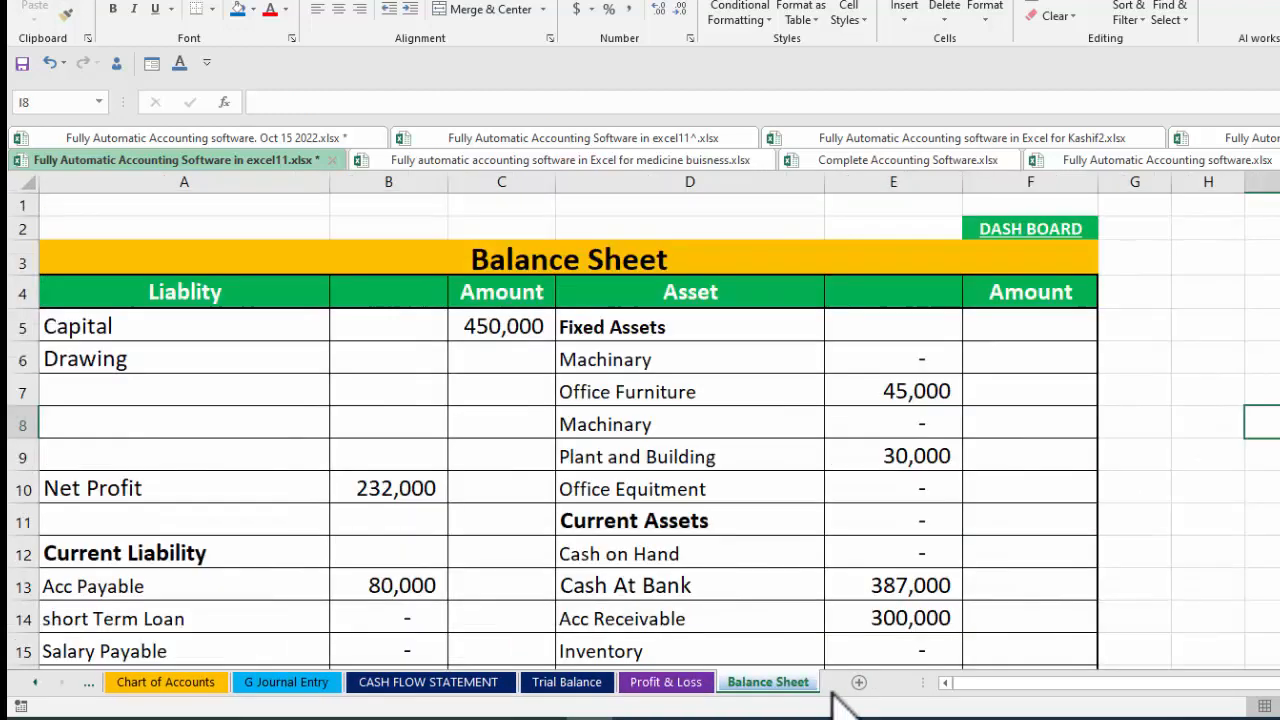
click(484, 336)
double_click(484, 336)
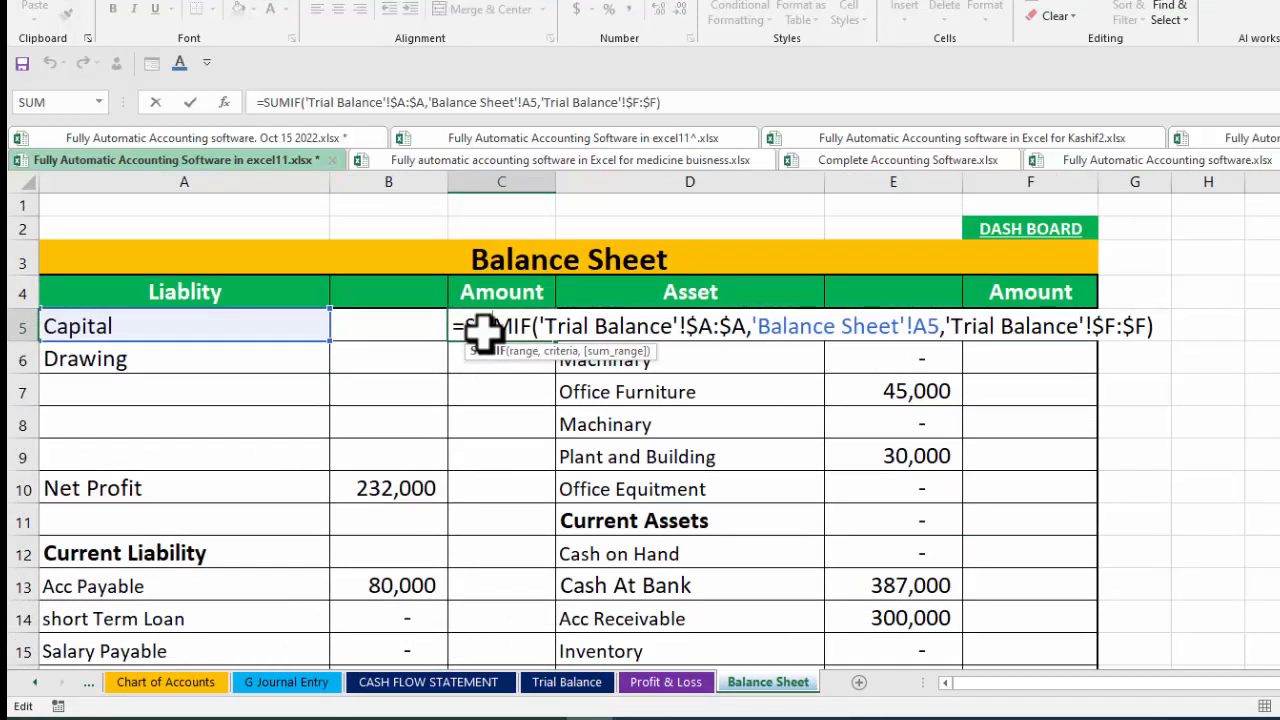
click(1186, 426)
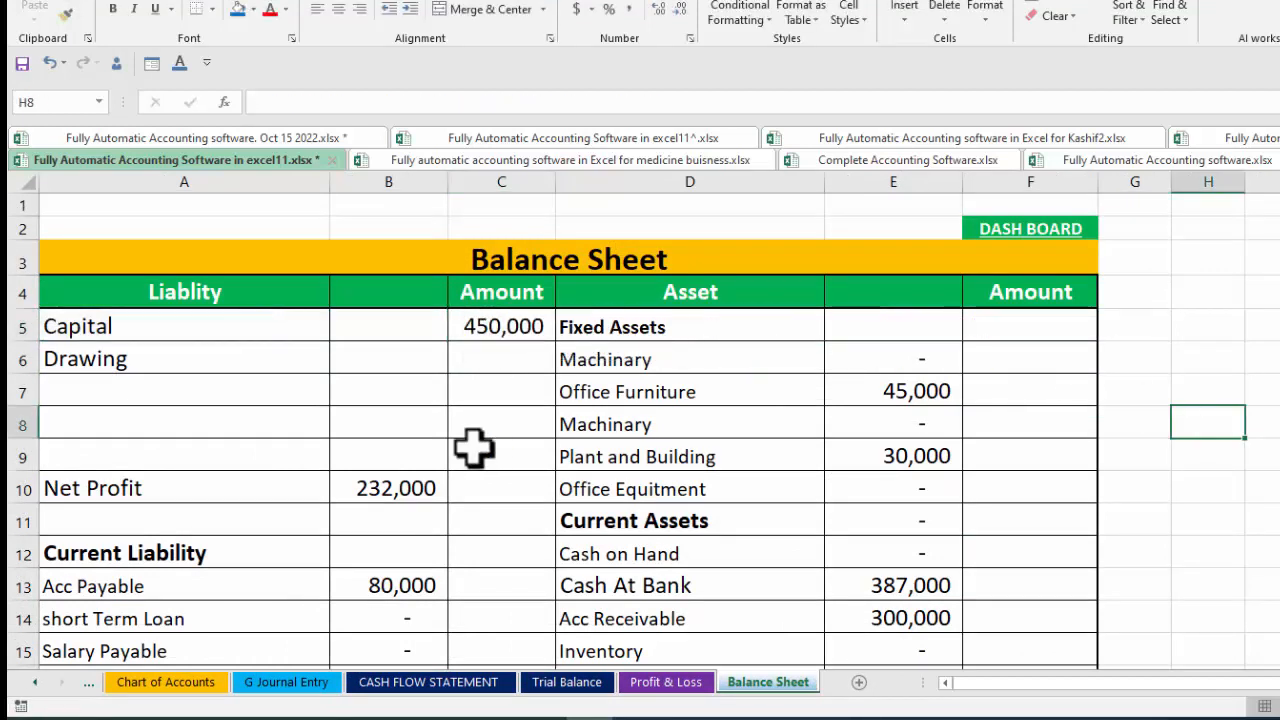
- Inspect the Balance Sheet formulas for Net Profit in B10, Acc Payable in B13 and Cash At Bank in E13
click(400, 486)
double_click(400, 486)
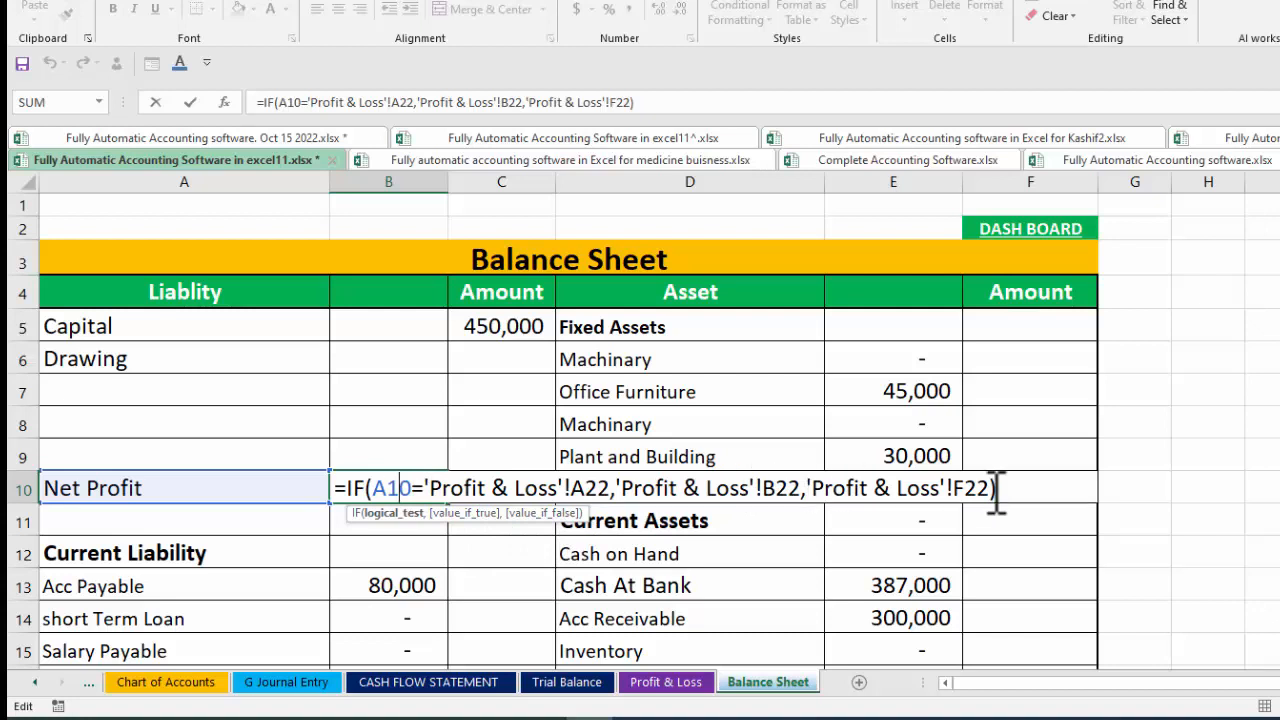
key(ctrl+Return)
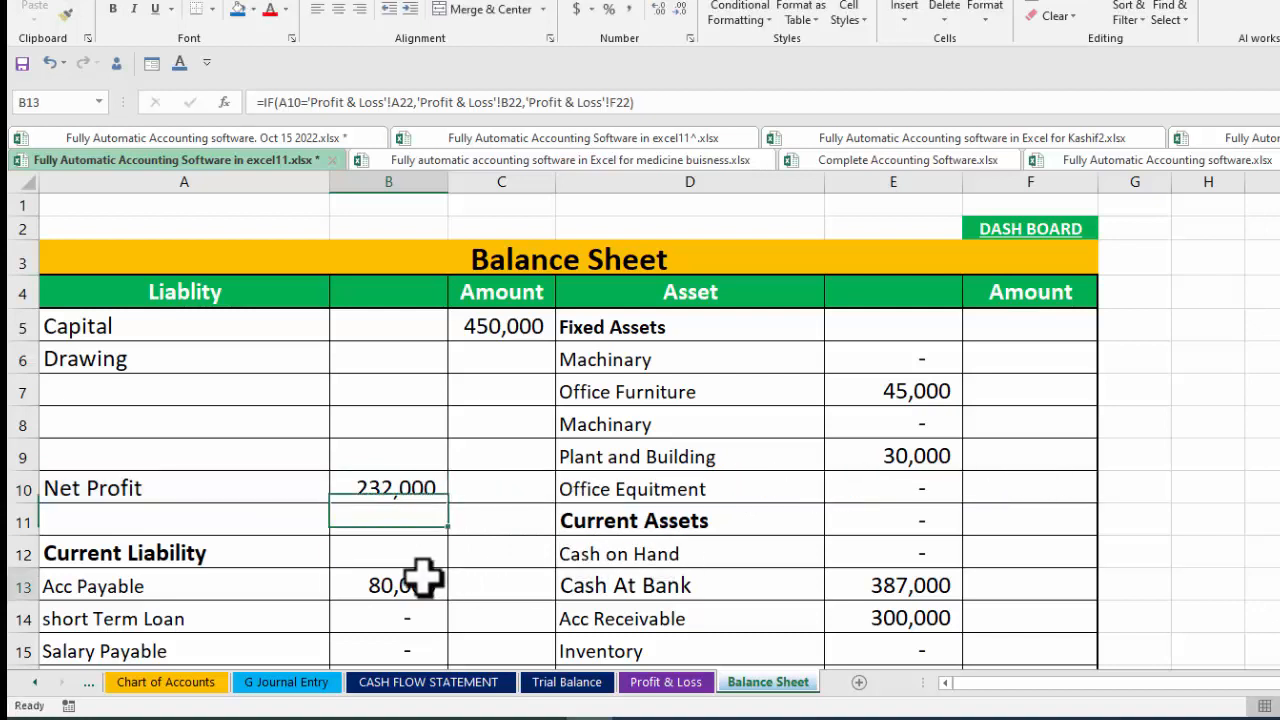
click(422, 580)
double_click(422, 578)
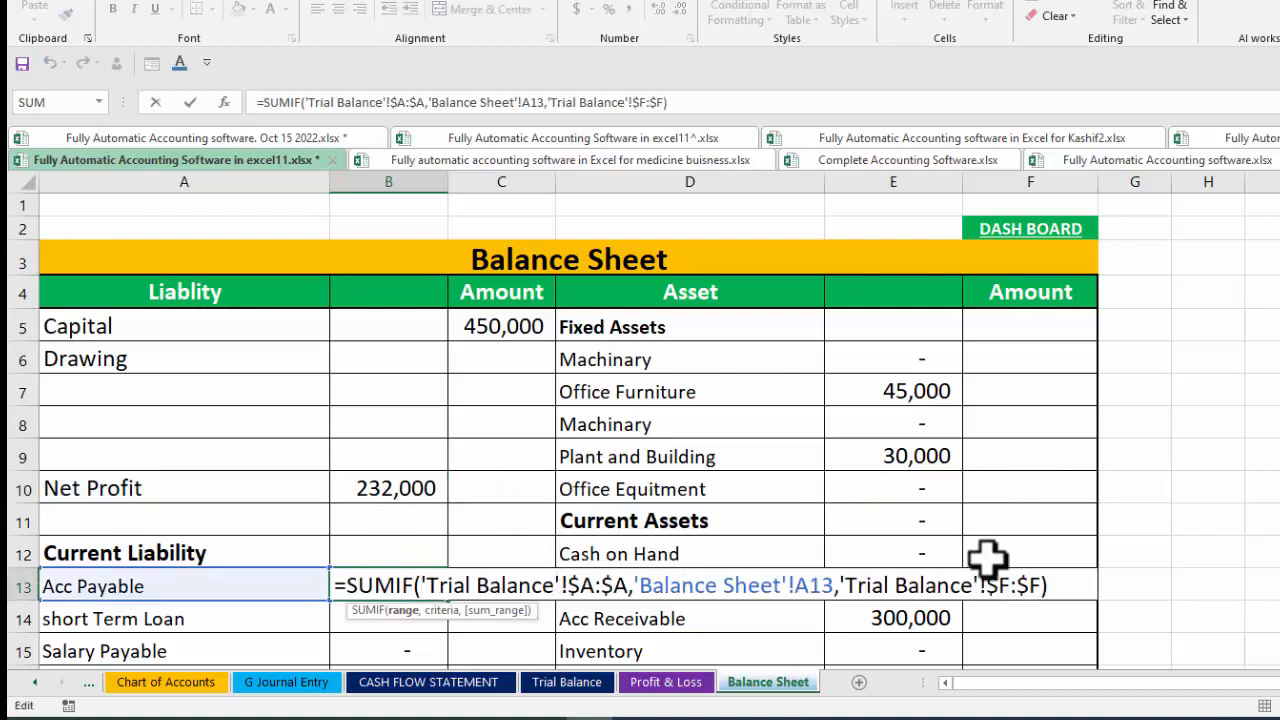
key(Tab)
key(Tab)
key(Tab)
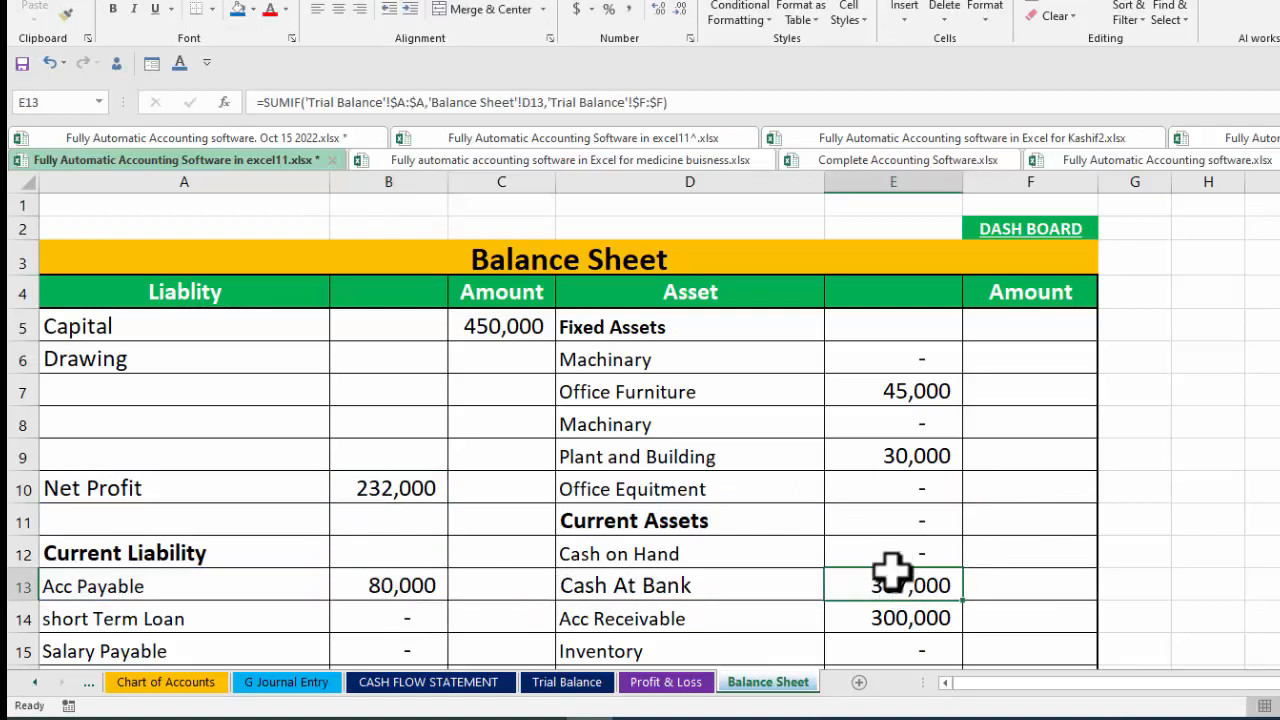
- Check the SUM formulas in F16 and C26, plus the Total Liabilities and Total Assets formulas in C29 and F29
scroll(1035, 480, down, 2)
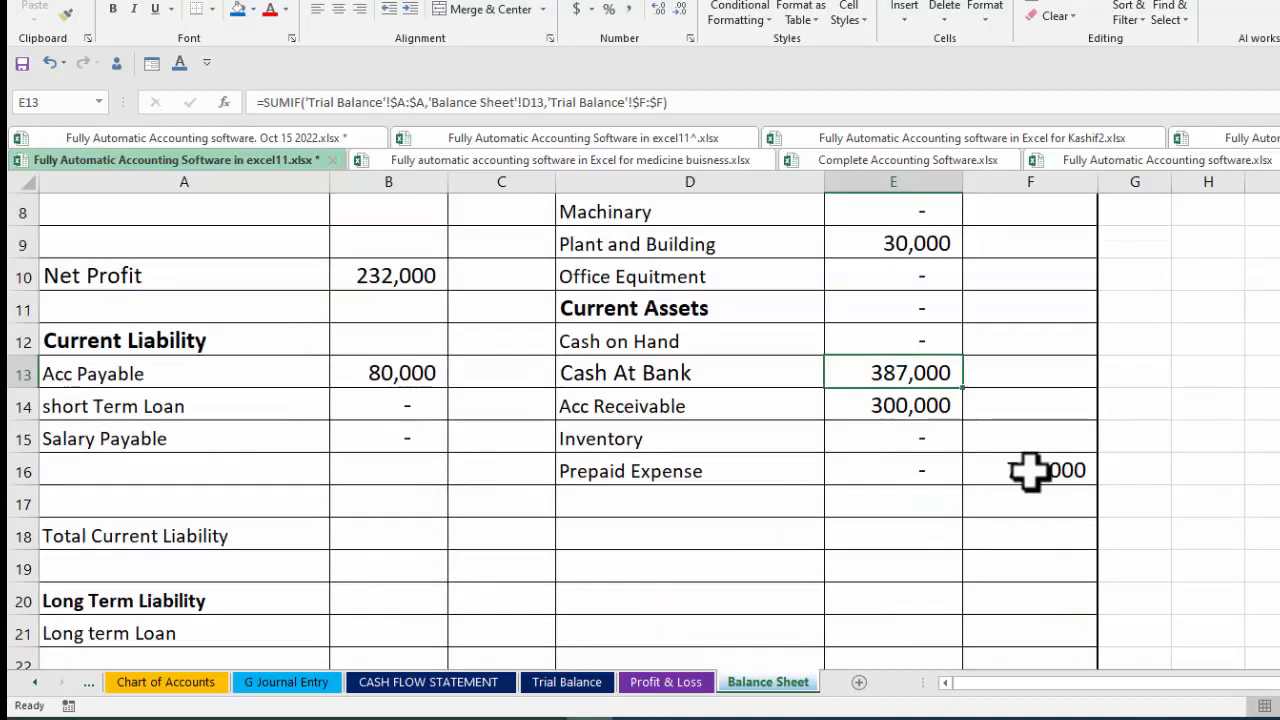
click(1030, 470)
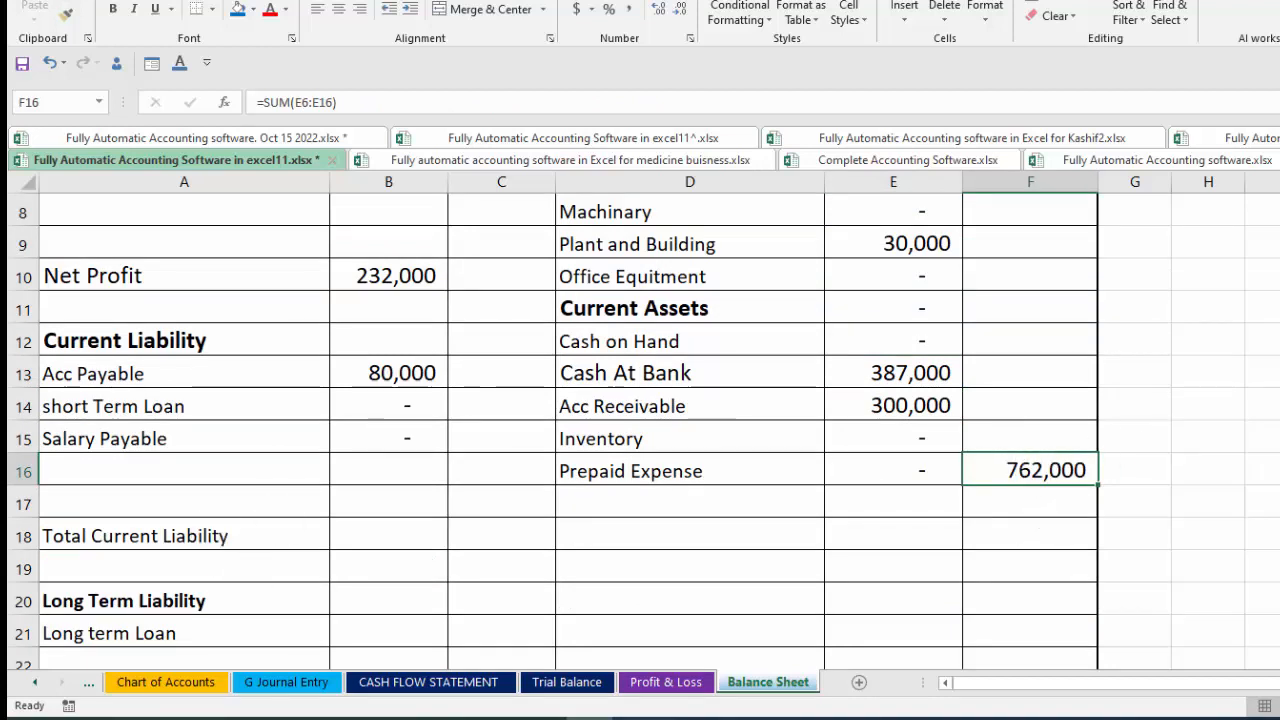
scroll(640, 430, down, 3)
click(500, 462)
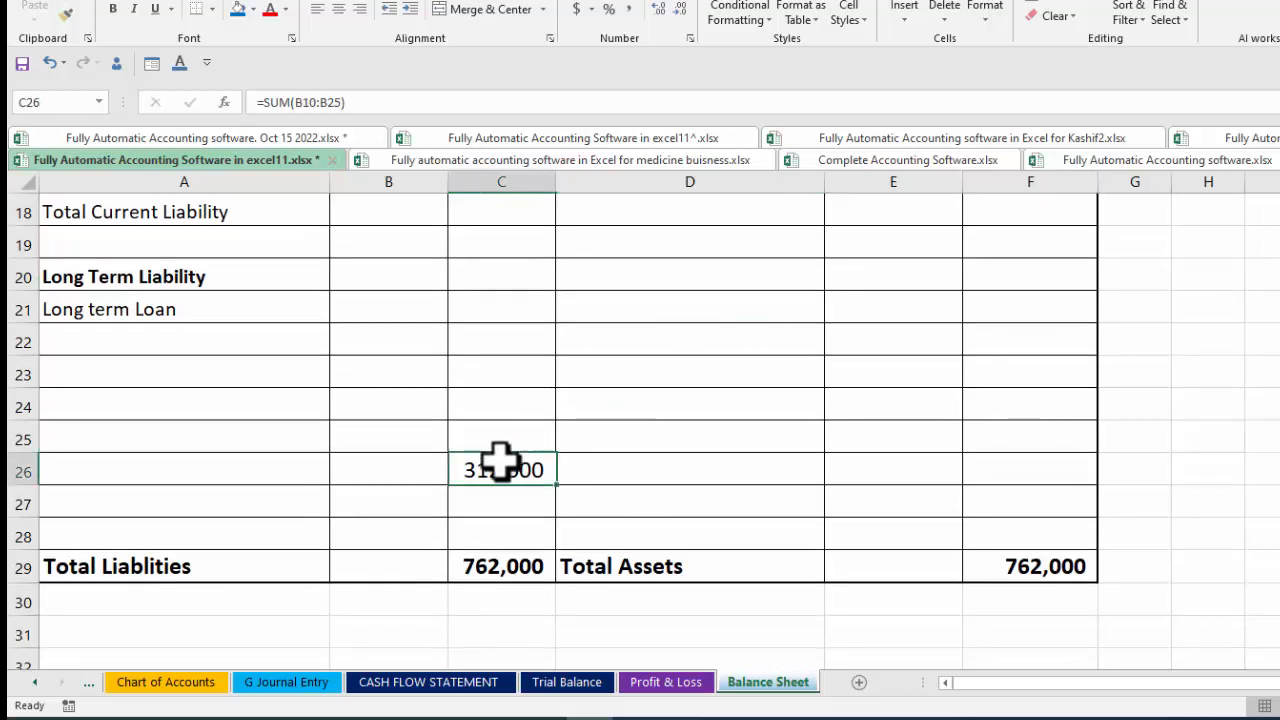
click(495, 562)
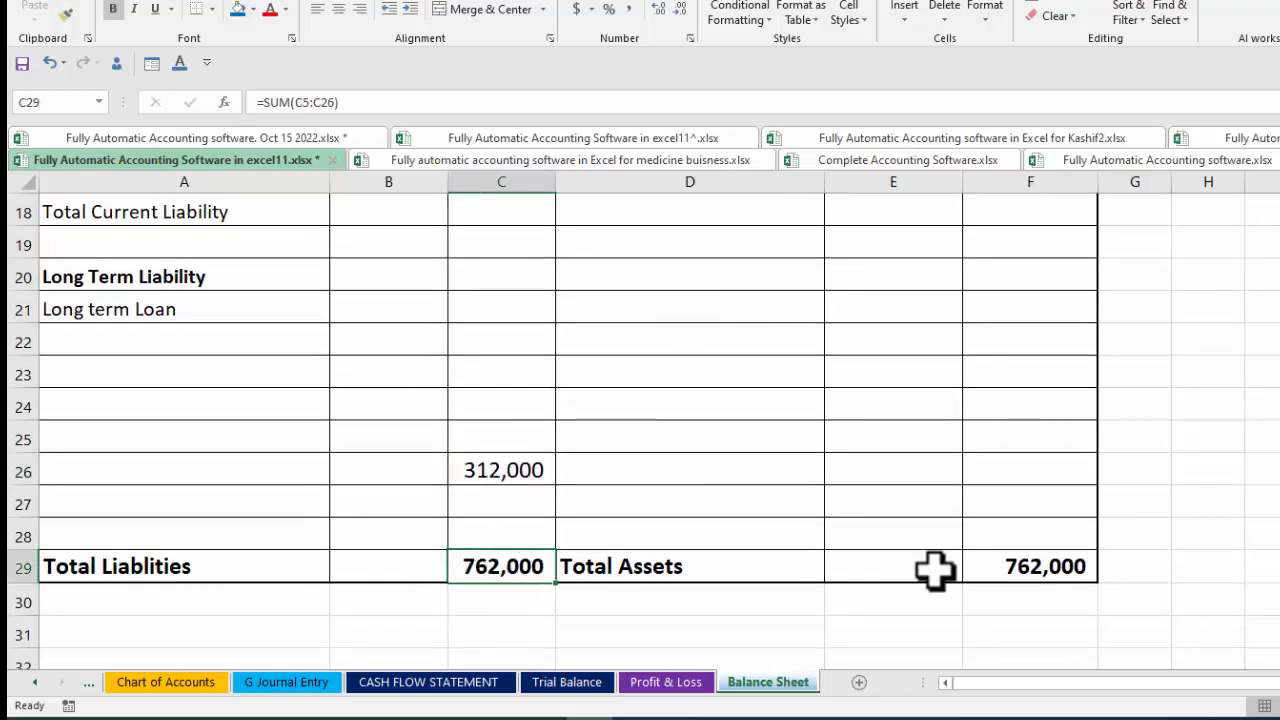
click(1005, 567)
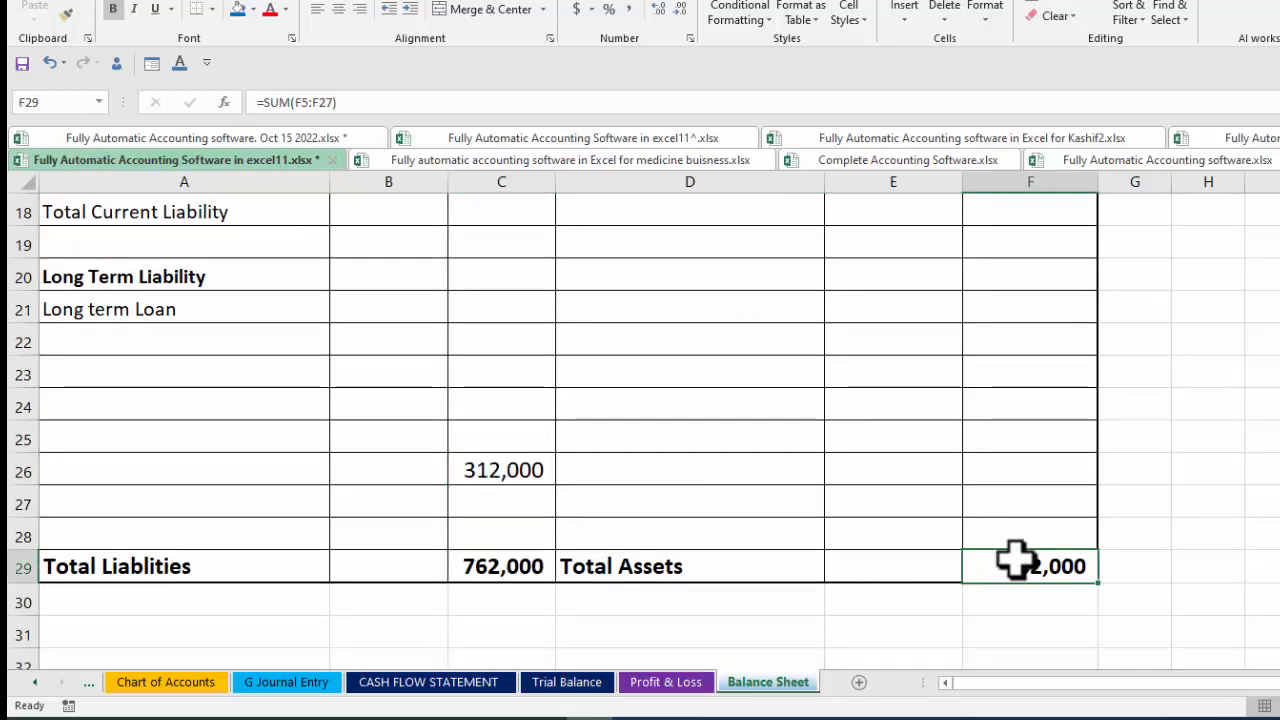
scroll(640, 430, up, 6)
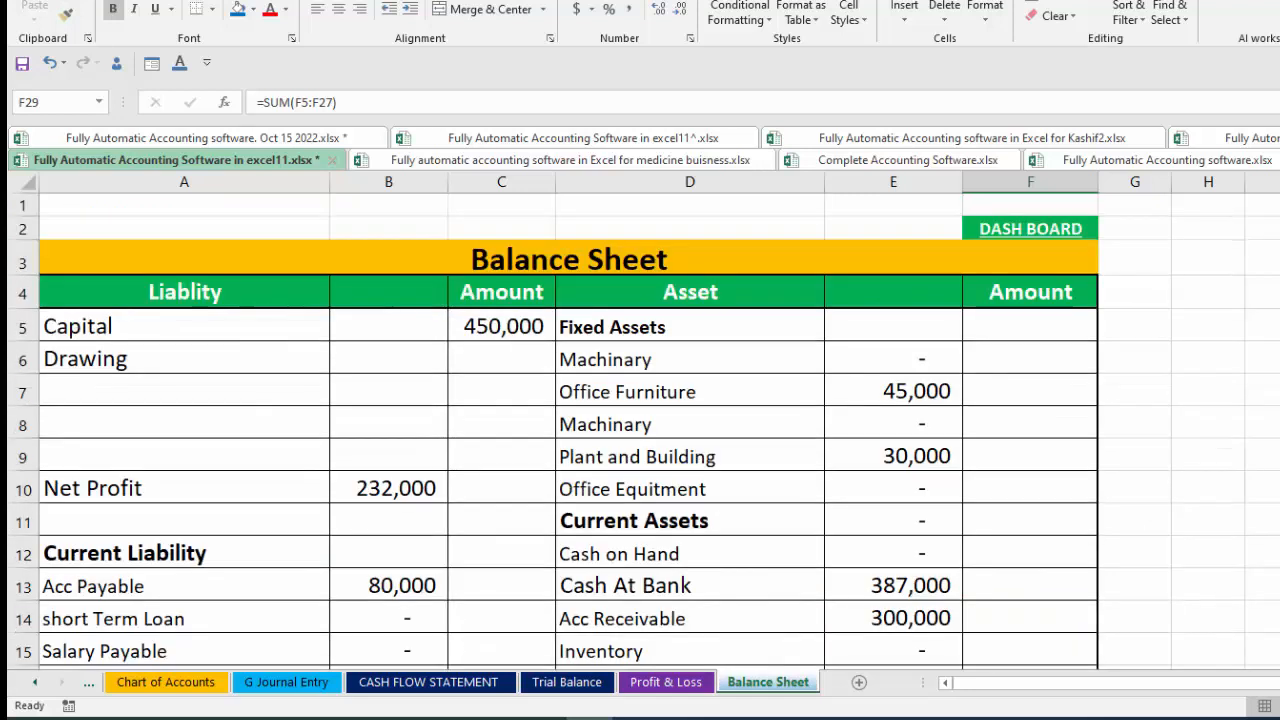